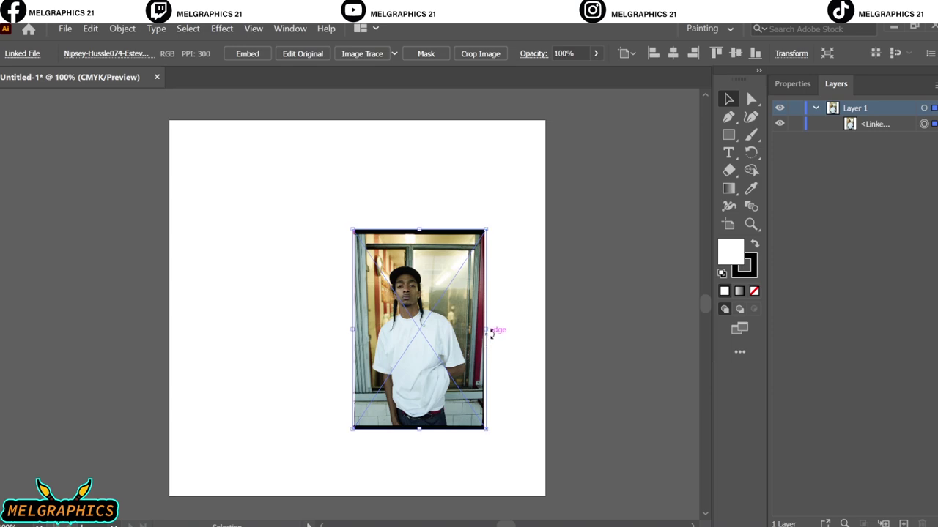
Enlarge the reference photo past the artboard, fade it to 78% opacity and lock it.
drag(493, 333, 607, 352)
mouse_move(473, 348)
mouse_down()
mouse_move(546, 311)
mouse_move(542, 350)
mouse_up()
click(595, 53)
mouse_move(595, 71)
mouse_down()
mouse_move(579, 79)
mouse_move(561, 72)
mouse_up()
key(ctrl+l)
Add Layer 2 and load a tapered brush from the User Defined brush library for the Paintbrush.
click(796, 124)
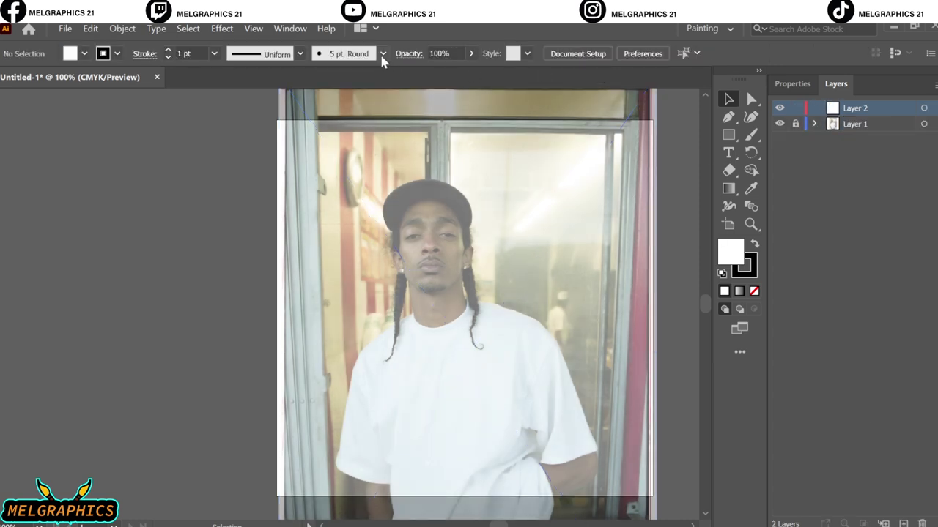
click(382, 53)
click(246, 170)
click(453, 341)
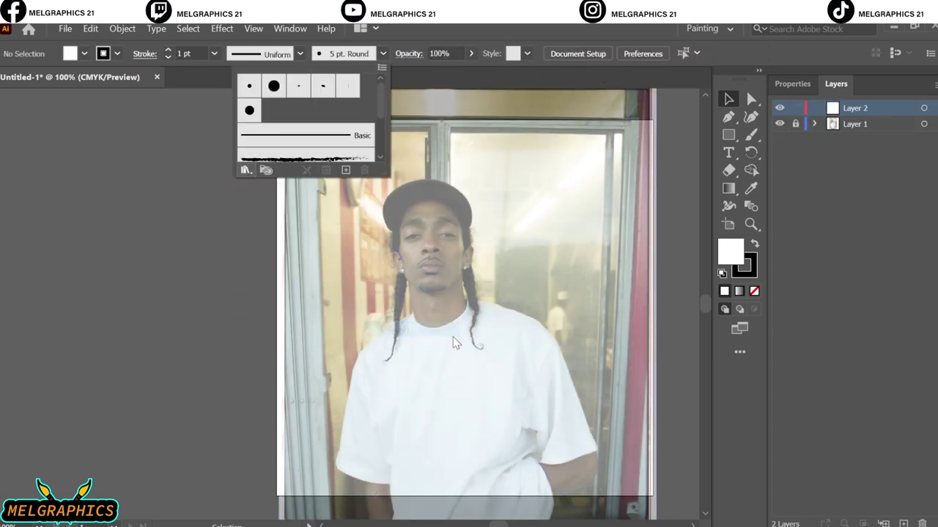
click(512, 323)
click(575, 255)
key(b)
Draw a test stroke, then a crescent stroke left of the nose.
drag(668, 170, 687, 245)
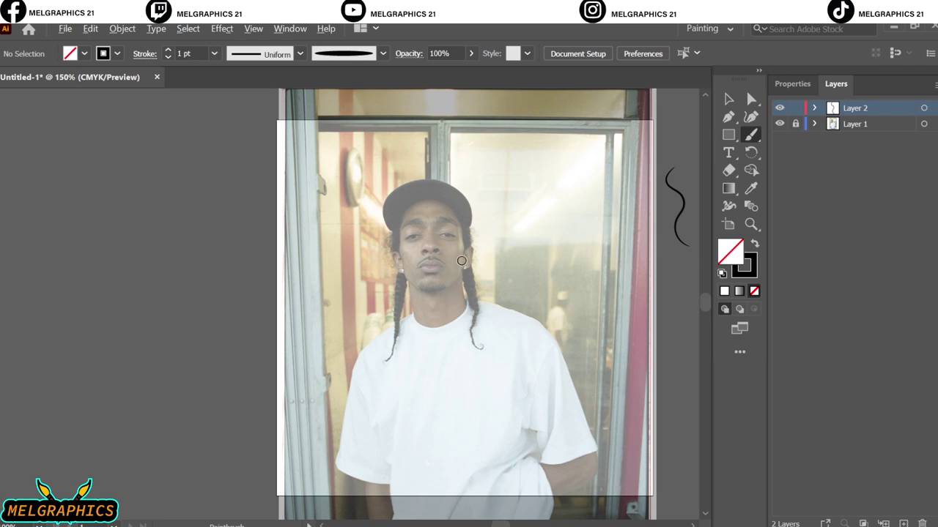
scroll(461, 261, up, 5)
drag(339, 350, 340, 272)
key(v)
Recheck the User Defined brush library, then redraw the nose crescent and undo it.
click(382, 53)
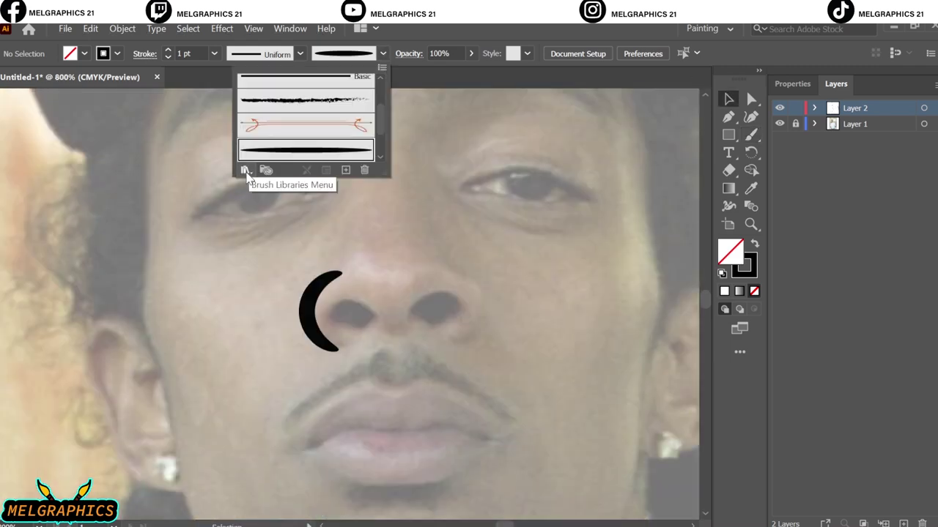
click(246, 170)
click(403, 345)
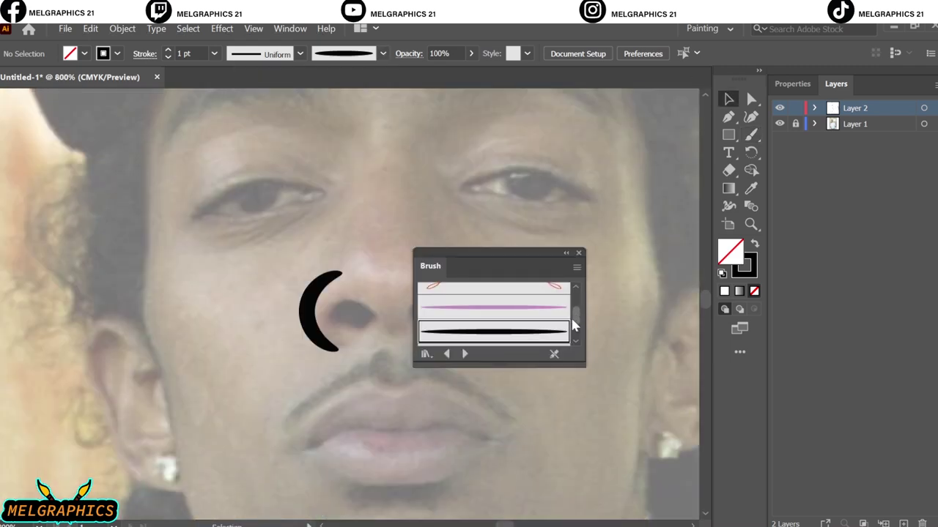
click(581, 254)
key(ctrl+z)
key(b)
mouse_move(339, 350)
mouse_down()
mouse_move(340, 273)
mouse_move(316, 284)
mouse_up()
key(ctrl+z)
Browse the User Defined brush library again for a different tapered brush.
click(383, 53)
click(246, 169)
click(402, 345)
click(581, 254)
scroll(339, 268, up, 1)
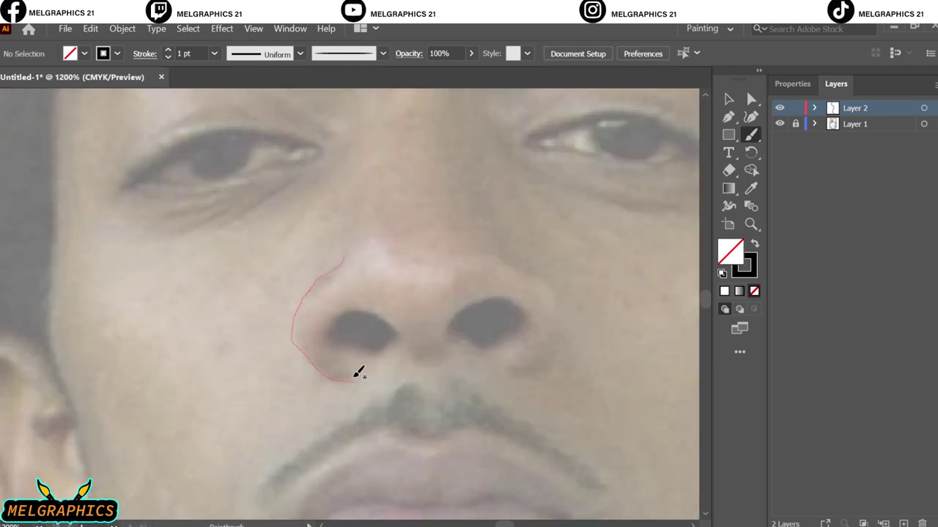
Trace both sides of the nose, the nostril curves and the nose bridge.
key(ctrl+z)
drag(300, 337, 356, 385)
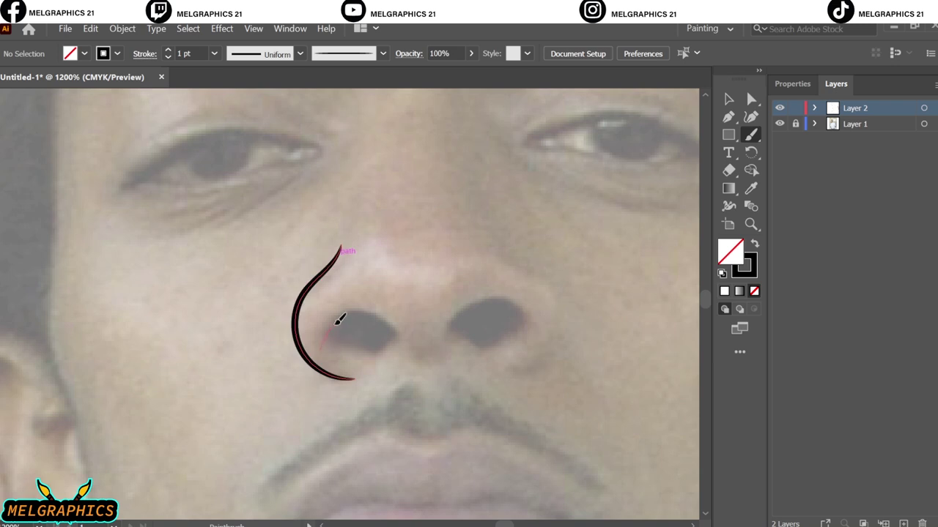
mouse_move(321, 355)
mouse_down()
mouse_move(419, 361)
mouse_move(529, 330)
mouse_up()
drag(363, 285, 468, 292)
scroll(533, 302, up, 1)
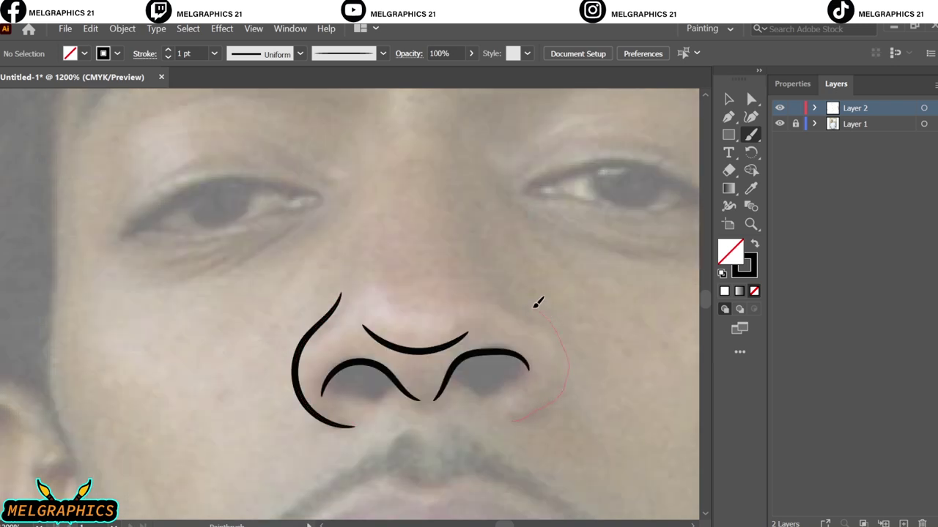
drag(537, 302, 537, 304)
scroll(471, 314, up, 2)
drag(383, 210, 495, 392)
scroll(551, 377, down, 2)
scroll(386, 351, up, 2)
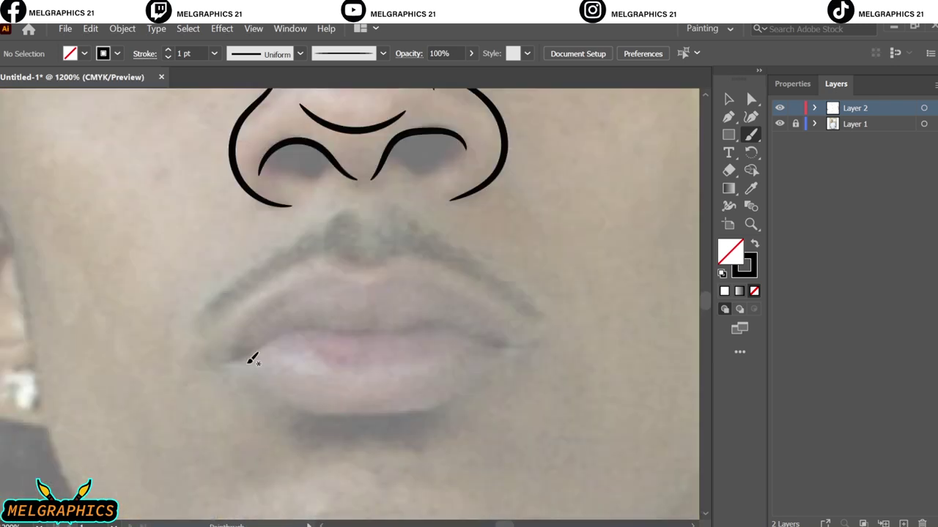
Trace the upper lip, the line between the lips and the lower lip to the left corner.
drag(535, 340, 530, 341)
scroll(322, 340, up, 1)
drag(300, 311, 564, 298)
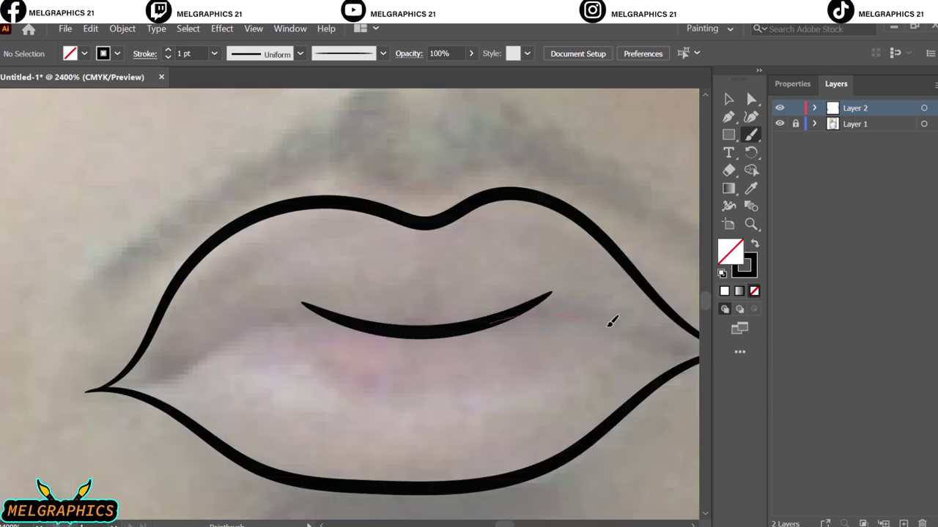
scroll(350, 328, right, 2)
drag(573, 342, 178, 361)
scroll(178, 362, left, 3)
drag(247, 376, 278, 356)
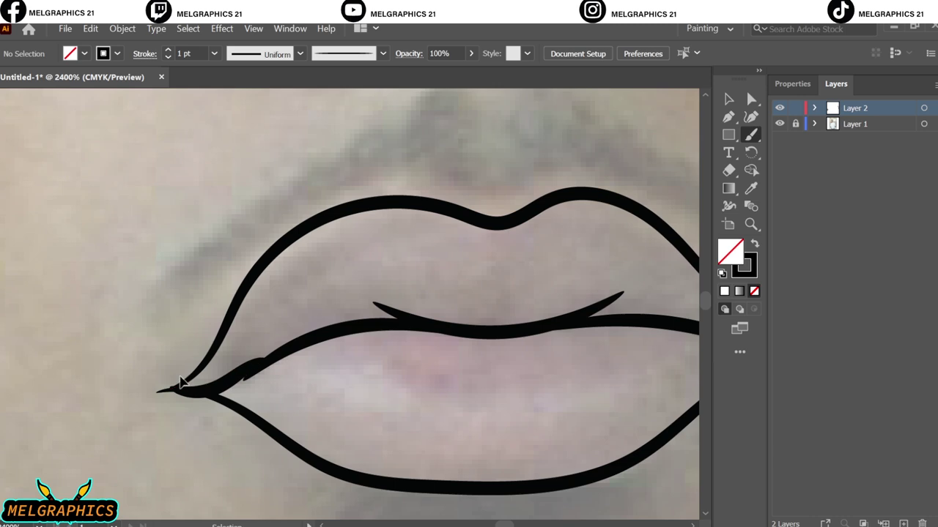
scroll(309, 287, down, 2)
scroll(418, 325, down, 3)
scroll(210, 105, up, 2)
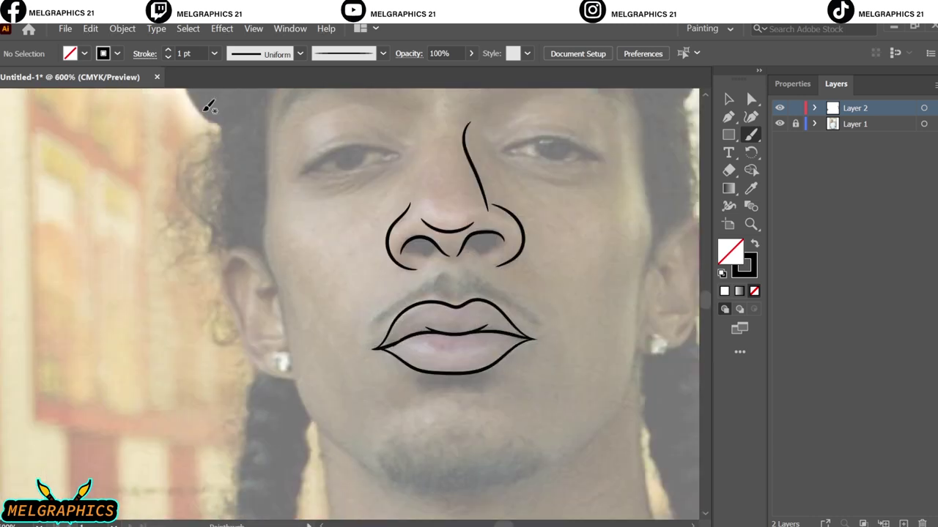
Draw the jawline down from beside the left ear, undoing misplaced strokes.
drag(251, 208, 273, 284)
scroll(173, 151, down, 2)
scroll(173, 151, right, 2)
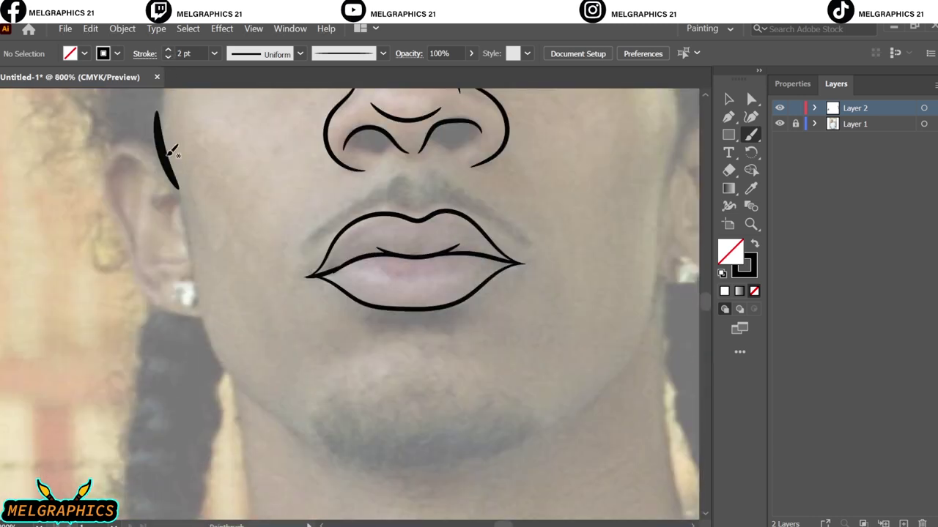
drag(210, 339, 301, 451)
key(ctrl+z)
drag(178, 189, 194, 272)
drag(355, 456, 355, 455)
key(ctrl+z)
key(ctrl+z)
Extend the jawline around the chin and up the right side.
drag(162, 110, 181, 189)
drag(224, 370, 346, 453)
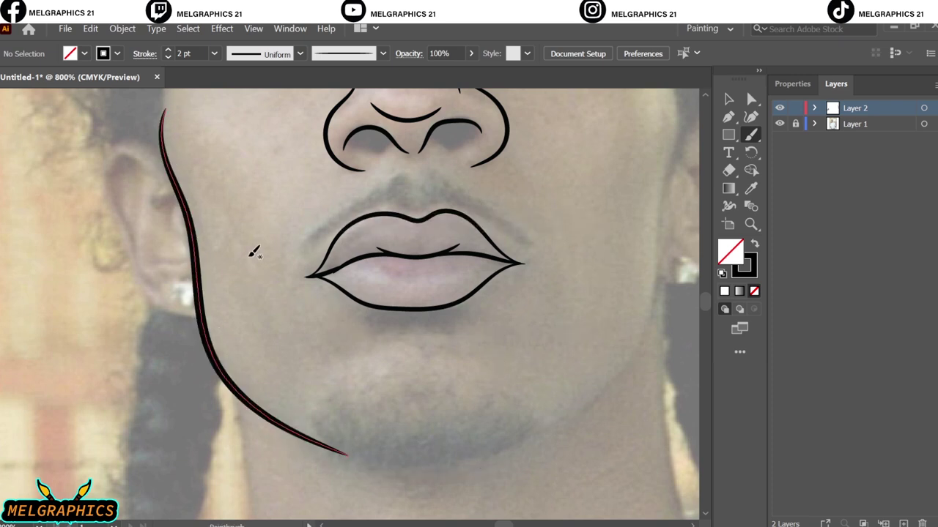
scroll(553, 156, right, 3)
drag(216, 449, 214, 451)
key(ctrl+minus)
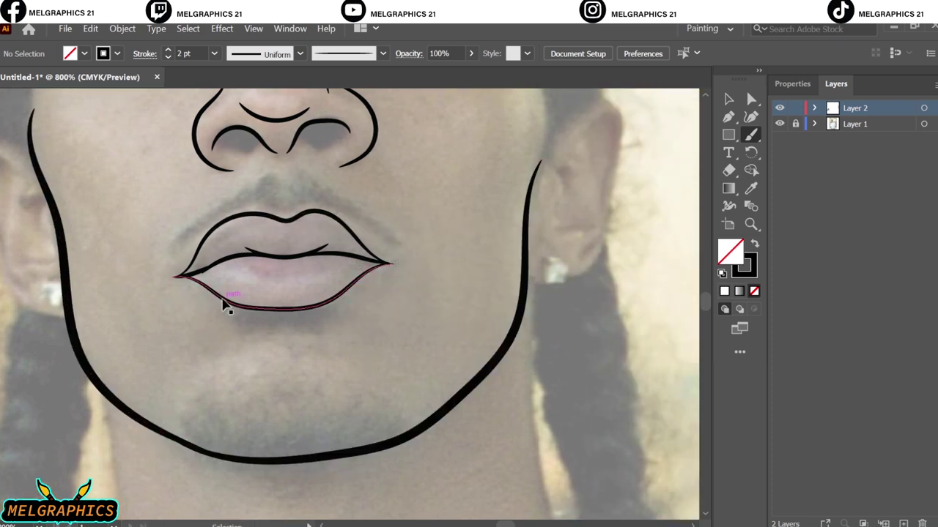
key(ctrl+0)
Outline the right ear's front, top and back, and add its round earring.
scroll(315, 232, up, 5)
scroll(418, 338, up, 3)
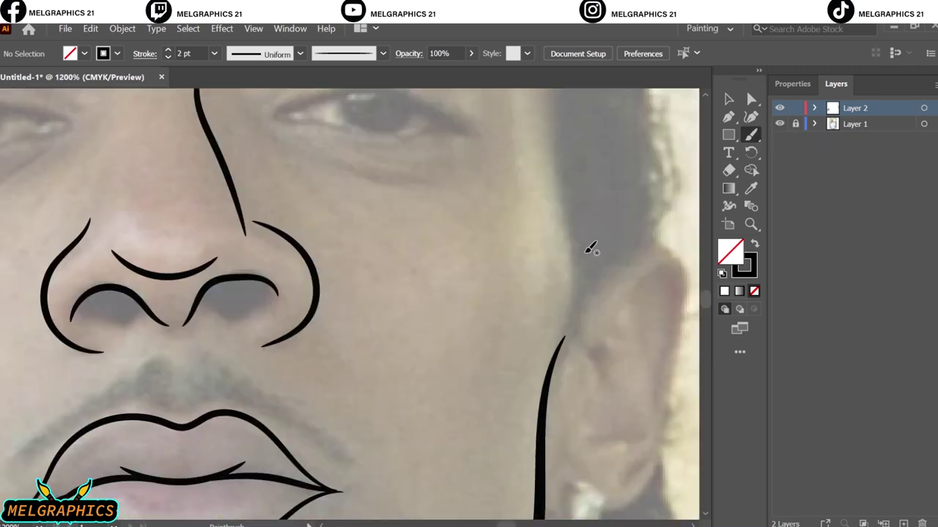
scroll(591, 247, right, 3)
drag(482, 453, 552, 371)
drag(555, 196, 481, 220)
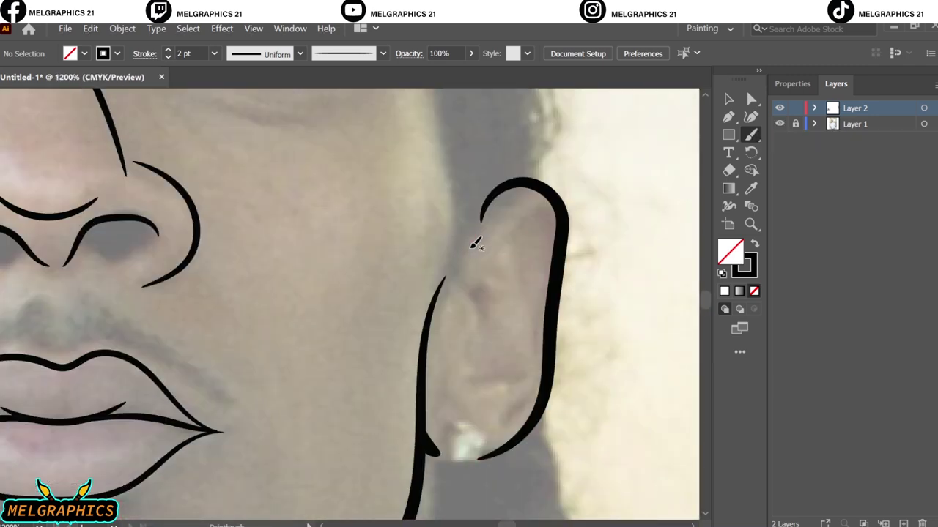
drag(445, 447, 438, 450)
Outline the left ear, starting from the jaw.
key(ctrl+minus)
key(ctrl+minus)
key(ctrl+minus)
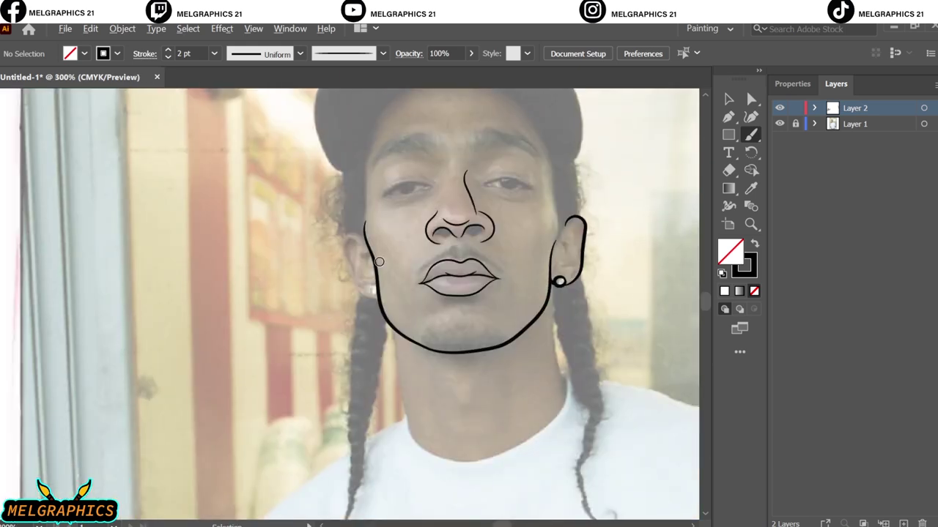
scroll(380, 261, up, 3)
drag(388, 245, 323, 223)
drag(402, 383, 401, 384)
key(ctrl+plus)
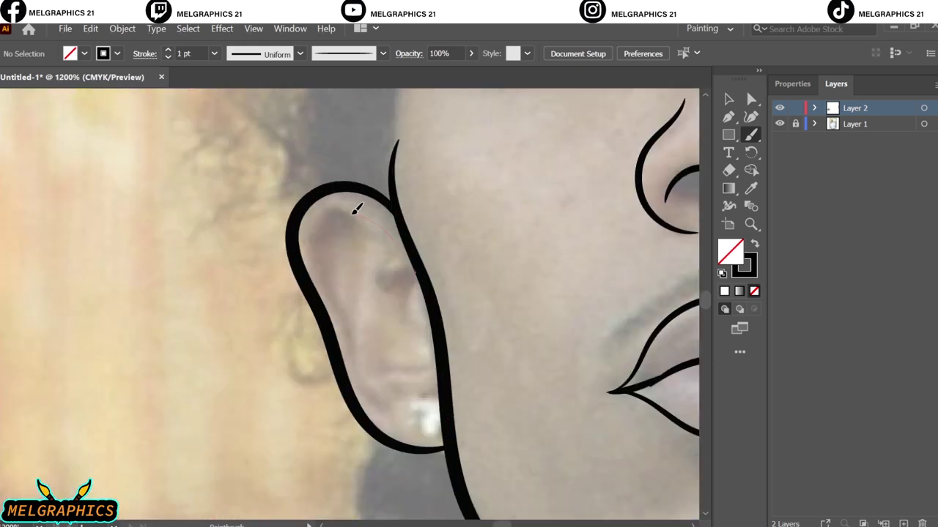
Add the left ear's inner rim, folds and curves, plus its round earring.
drag(360, 207, 410, 242)
drag(323, 215, 352, 359)
drag(367, 257, 354, 341)
drag(439, 356, 369, 363)
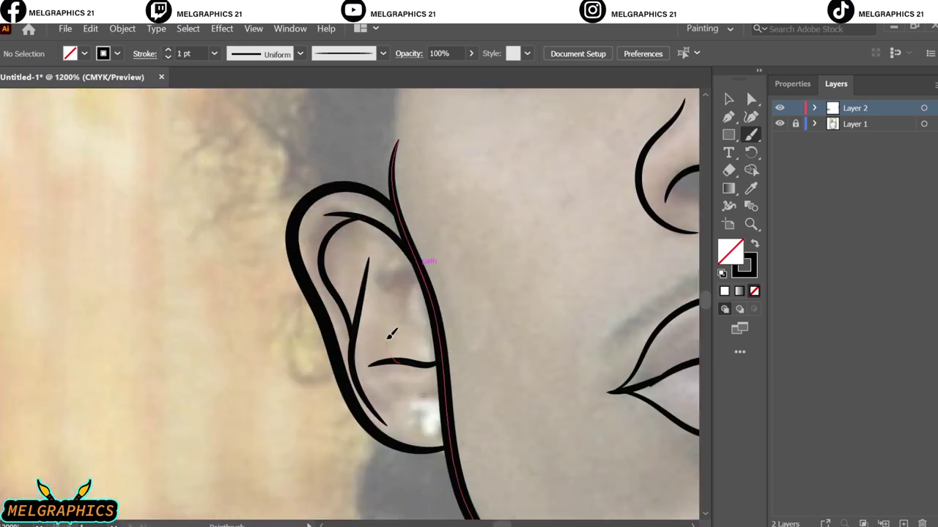
drag(406, 284, 385, 358)
drag(387, 234, 391, 271)
key(ctrl+plus)
drag(439, 398, 399, 409)
key(ctrl+0)
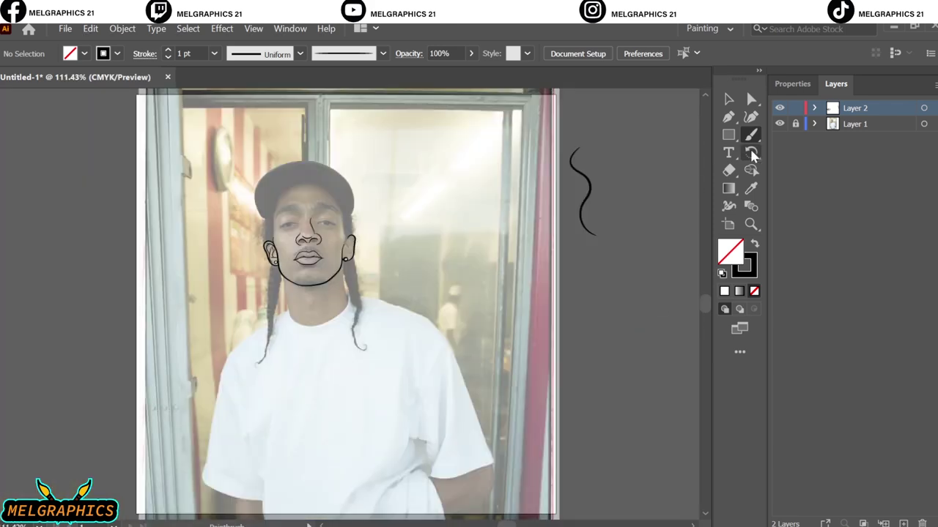
Draw the right ear's inner rim and inner-ear curves.
scroll(340, 230, up, 5)
scroll(340, 230, up, 2)
drag(416, 249, 439, 410)
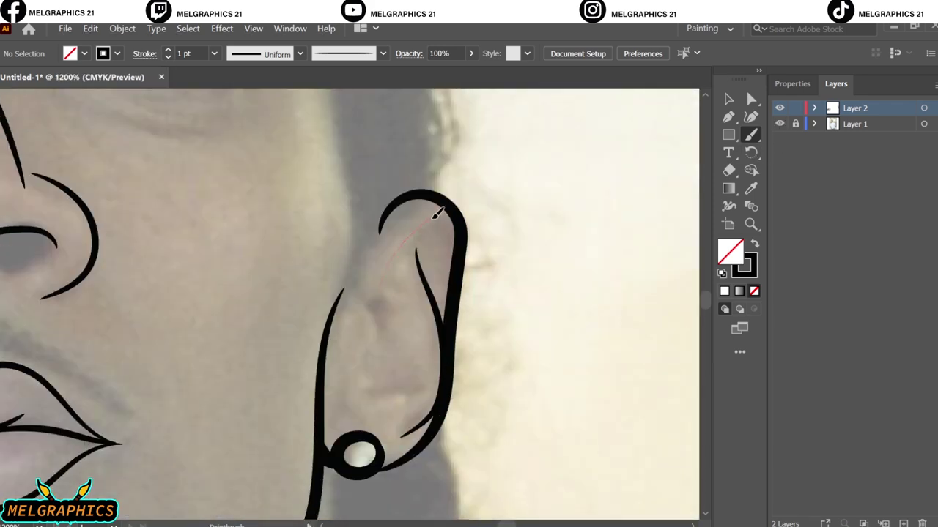
drag(440, 212, 380, 289)
mouse_move(392, 279)
mouse_down()
mouse_move(411, 287)
mouse_move(381, 395)
mouse_up()
drag(380, 295, 352, 404)
key(ctrl+0)
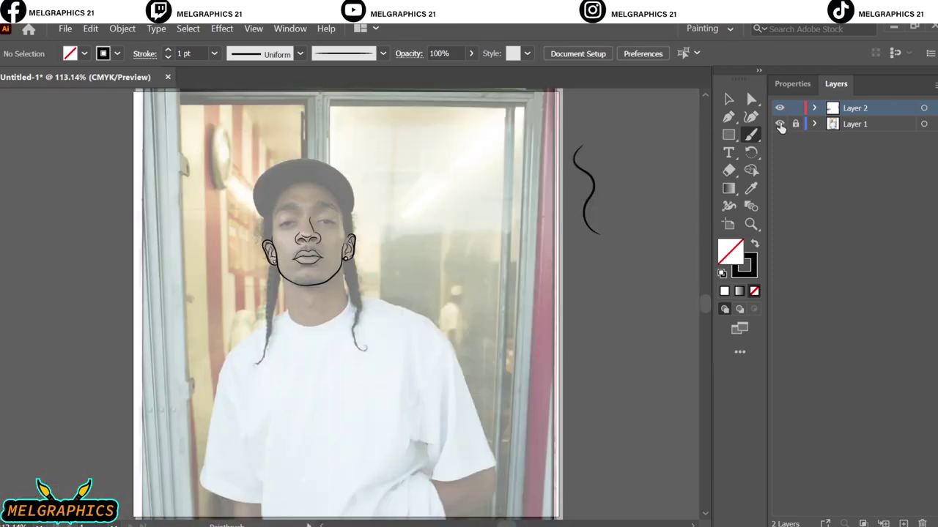
scroll(303, 205, up, 3)
scroll(387, 278, up, 3)
Trace the right-hand eye: upper and lower lids, inner corner, iris sides and outer corner.
scroll(303, 345, up, 1)
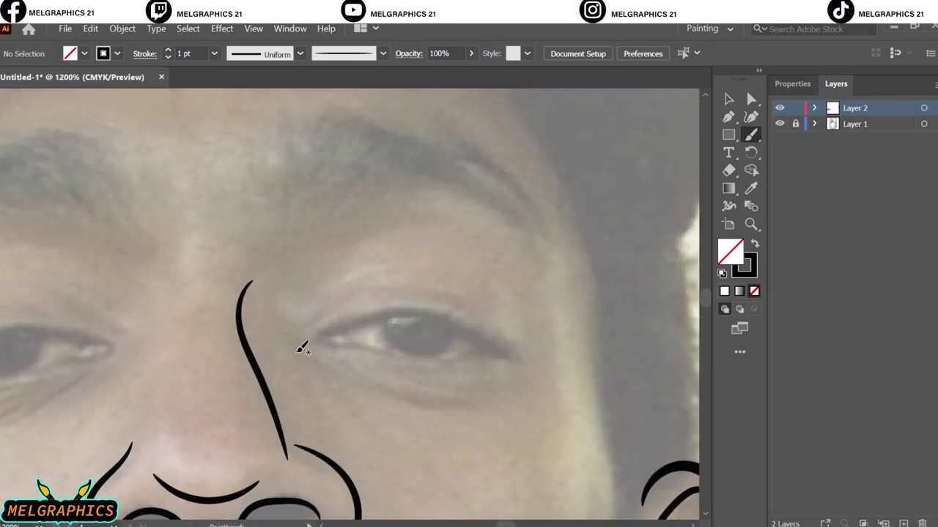
scroll(330, 339, up, 1)
drag(592, 373, 592, 375)
scroll(409, 341, up, 1)
drag(352, 349, 630, 378)
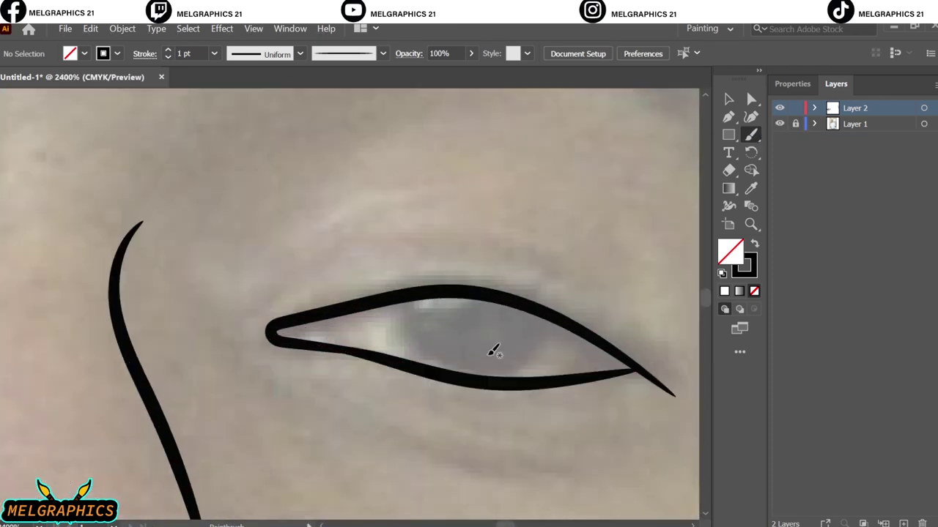
drag(349, 316, 370, 354)
drag(421, 298, 432, 370)
drag(541, 356, 544, 318)
drag(588, 338, 601, 371)
With a thinner stroke, add fine lines below the eye and the crease above it.
click(167, 57)
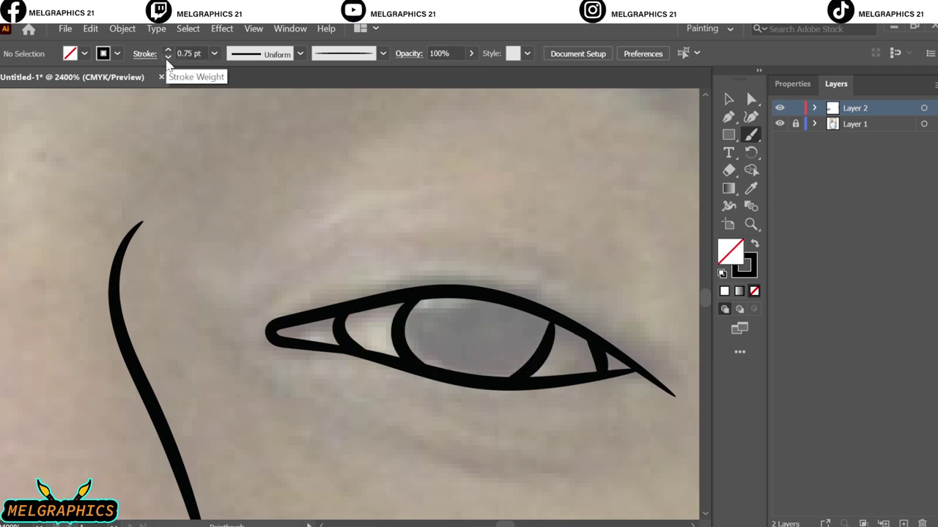
scroll(344, 380, down, 1)
drag(313, 394, 420, 439)
drag(322, 282, 502, 314)
drag(351, 289, 512, 315)
scroll(434, 289, down, 4)
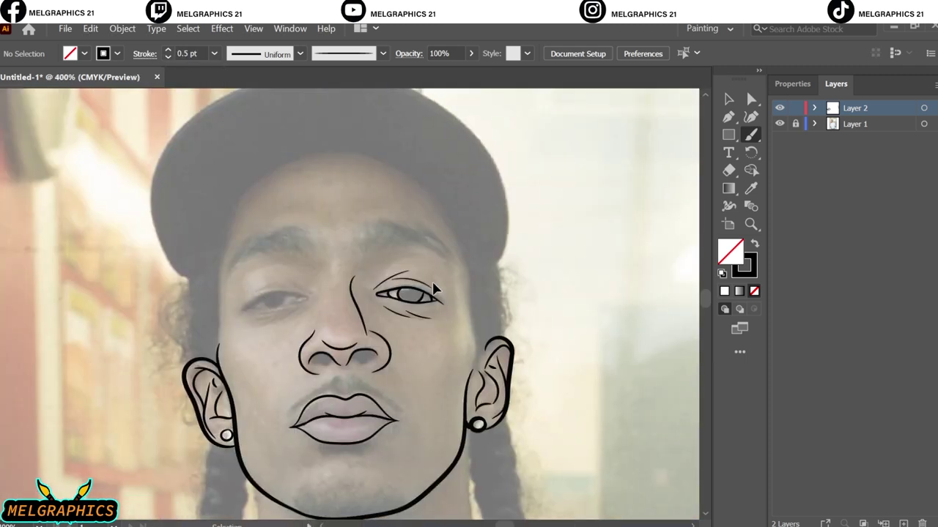
scroll(263, 309, up, 4)
Draw the left-hand eye's brow curve and two under-eye lines.
drag(507, 254, 375, 161)
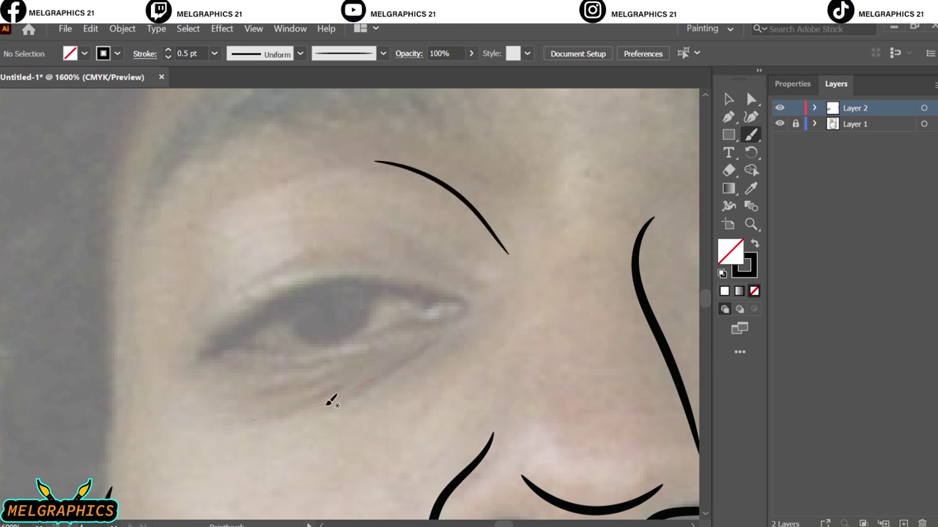
drag(252, 419, 412, 366)
drag(204, 393, 323, 386)
click(168, 49)
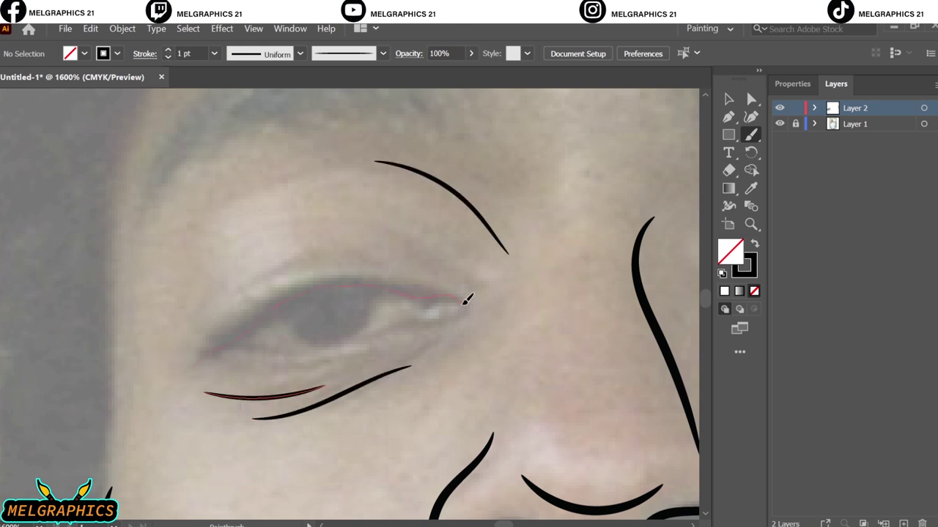
Trace the left-hand eye's lids and iris at 0.5 pt, then toggle the photo to check.
drag(467, 299, 377, 328)
scroll(222, 363, up, 1)
drag(471, 314, 472, 312)
drag(421, 260, 334, 356)
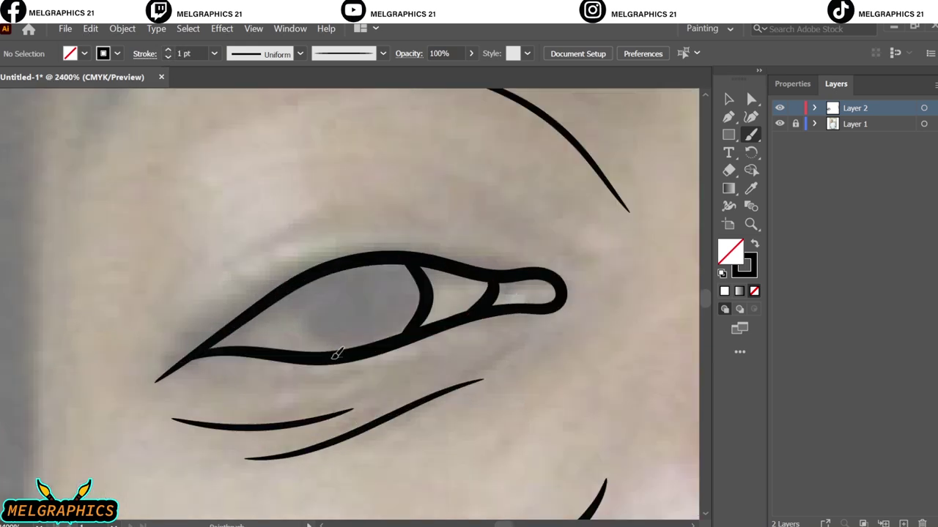
click(168, 57)
scroll(227, 257, down, 2)
scroll(377, 339, down, 3)
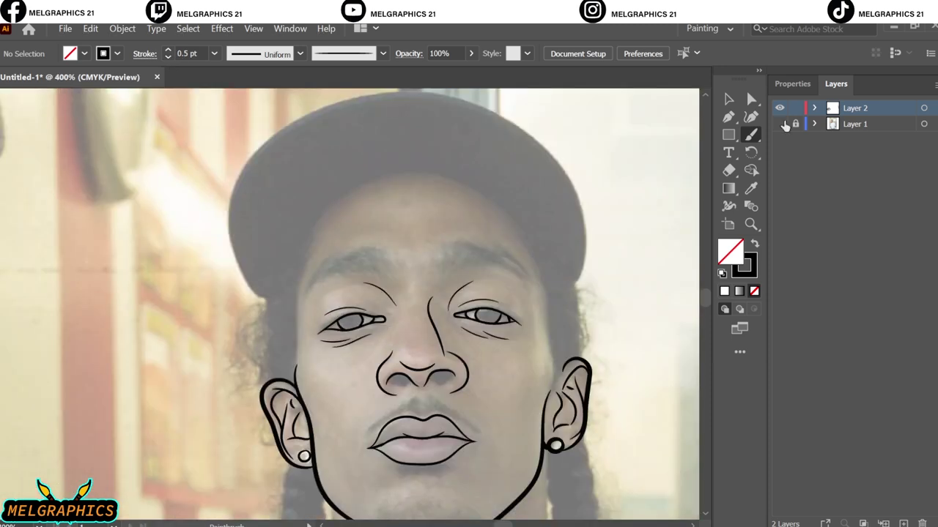
click(779, 124)
scroll(446, 425, up, 2)
Finish the chin line, then paint the first short 0.25 pt hair strokes over the eyebrow.
drag(526, 383, 526, 383)
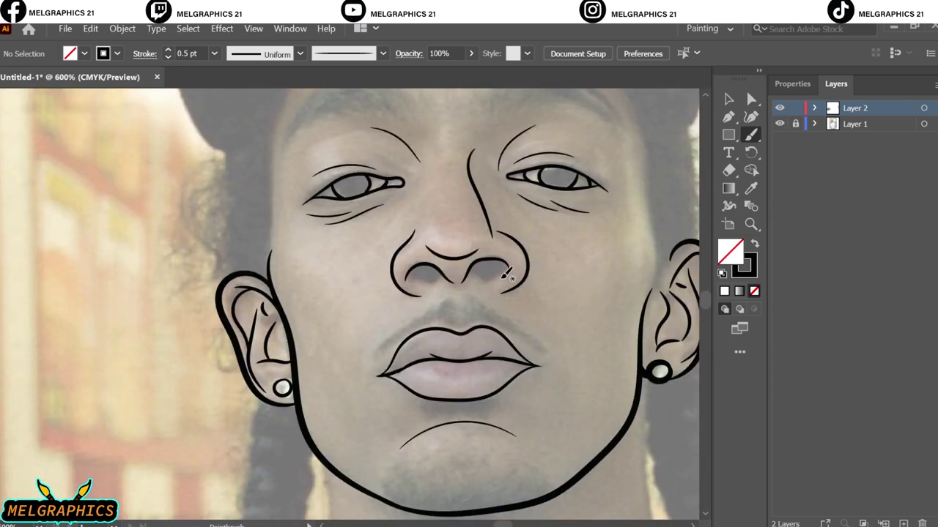
scroll(502, 272, up, 2)
scroll(439, 249, right, 3)
mouse_move(329, 227)
mouse_down()
mouse_move(339, 278)
mouse_move(396, 203)
mouse_up()
mouse_move(381, 242)
mouse_down()
mouse_move(438, 207)
mouse_move(462, 216)
mouse_up()
drag(429, 234, 484, 224)
mouse_move(448, 241)
mouse_down()
mouse_move(503, 242)
mouse_move(522, 260)
mouse_up()
drag(488, 266, 562, 288)
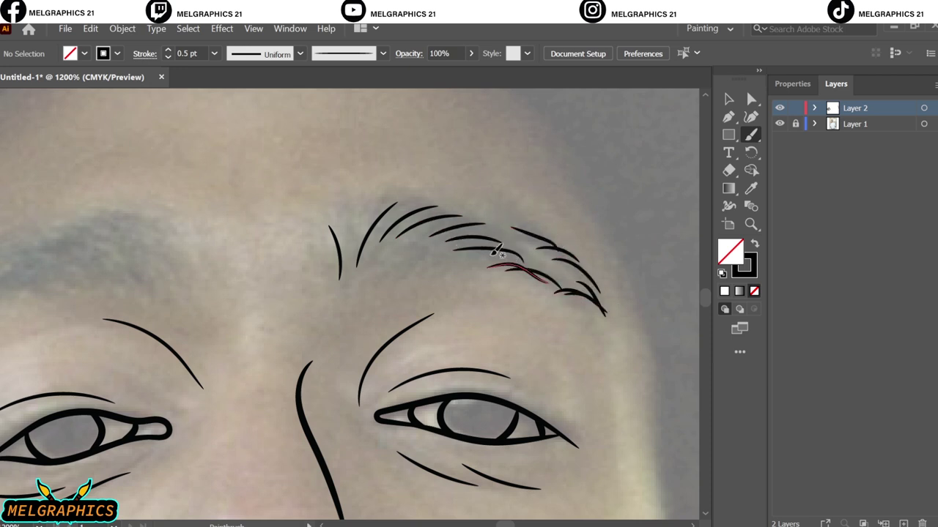
Fill in the rest of that eyebrow with dense, short hair strokes.
drag(341, 273, 330, 216)
drag(366, 233, 388, 194)
drag(369, 265, 425, 208)
drag(410, 231, 472, 214)
drag(399, 245, 458, 212)
mouse_move(418, 251)
mouse_down()
mouse_move(483, 223)
mouse_move(580, 259)
mouse_up()
drag(505, 240, 555, 262)
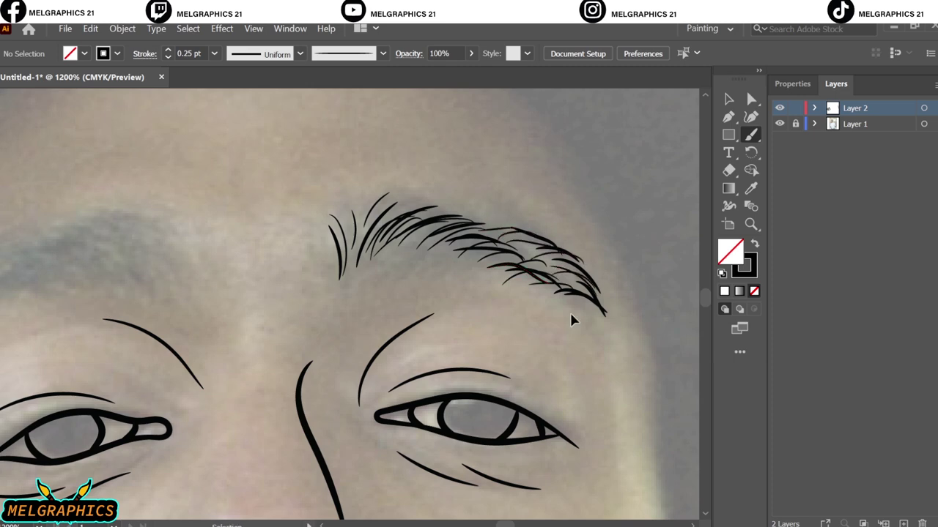
Hide and reshow Layer 1 to preview, then start hair strokes on the other eyebrow.
key(ctrl+0)
click(779, 123)
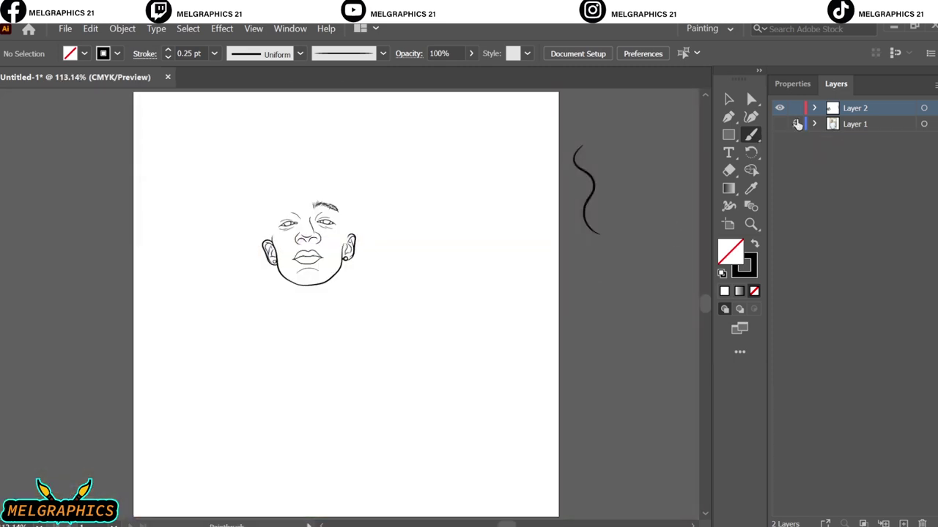
click(779, 124)
key(ctrl+plus)
key(ctrl+plus)
key(ctrl+plus)
key(ctrl+plus)
key(ctrl+plus)
key(ctrl+plus)
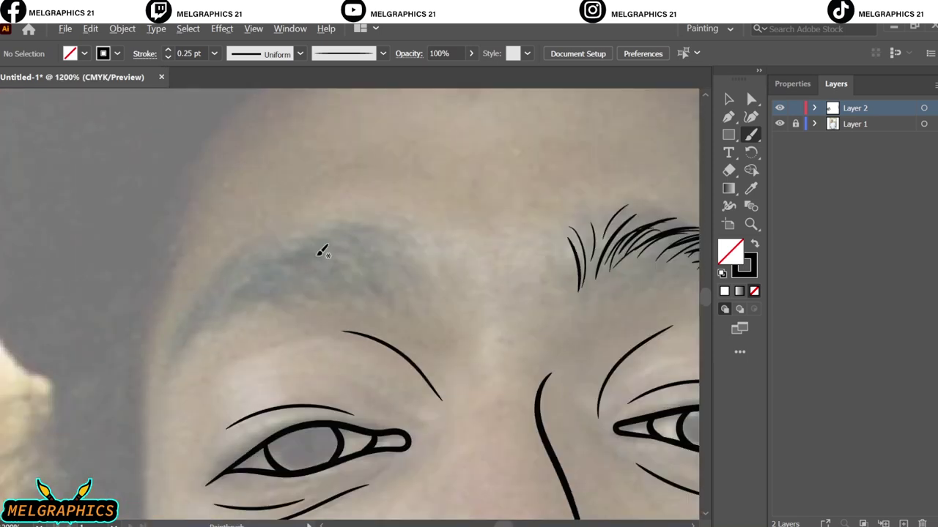
mouse_move(324, 275)
mouse_down()
mouse_move(378, 300)
mouse_move(372, 280)
mouse_up()
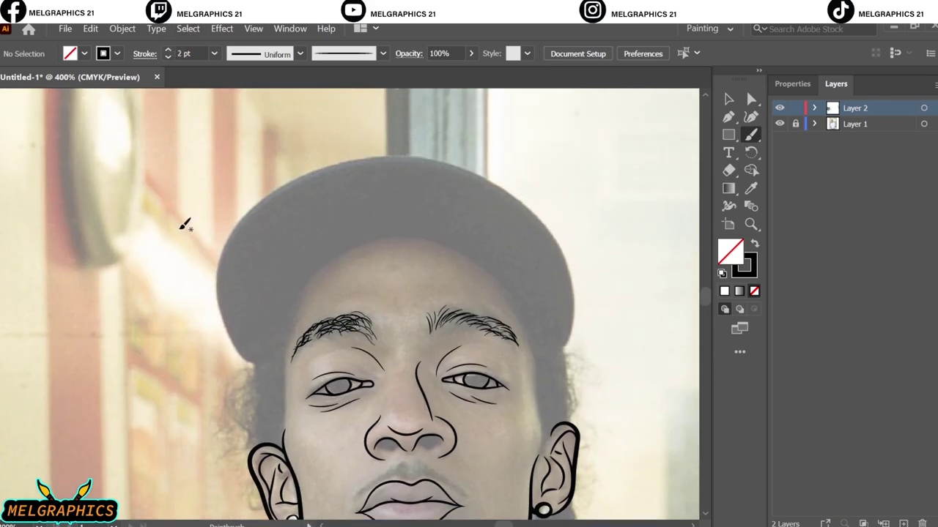
Trace the cap's outer edge and extend its outline with Paintbrush strokes.
drag(246, 360, 220, 266)
key(ctrl+z)
key(ctrl+plus)
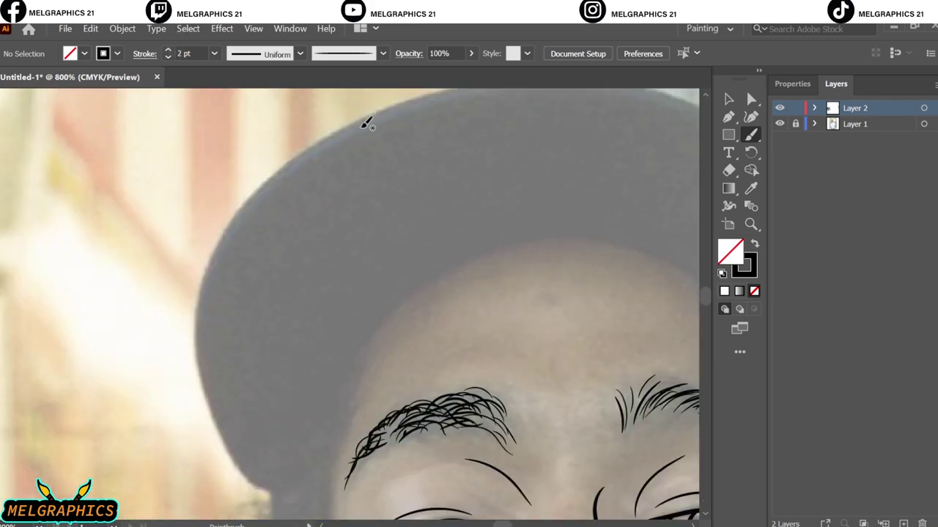
drag(196, 341, 291, 488)
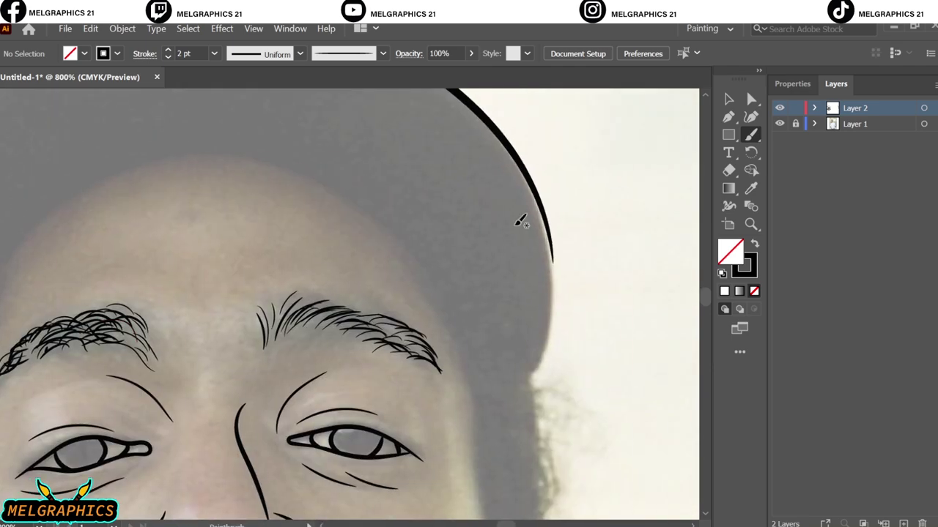
drag(548, 323, 535, 380)
key(ctrl+minus)
Switch to black fill with no stroke and draw a hair shape under the cap brim.
key(ctrl+0)
click(755, 244)
double_click(730, 251)
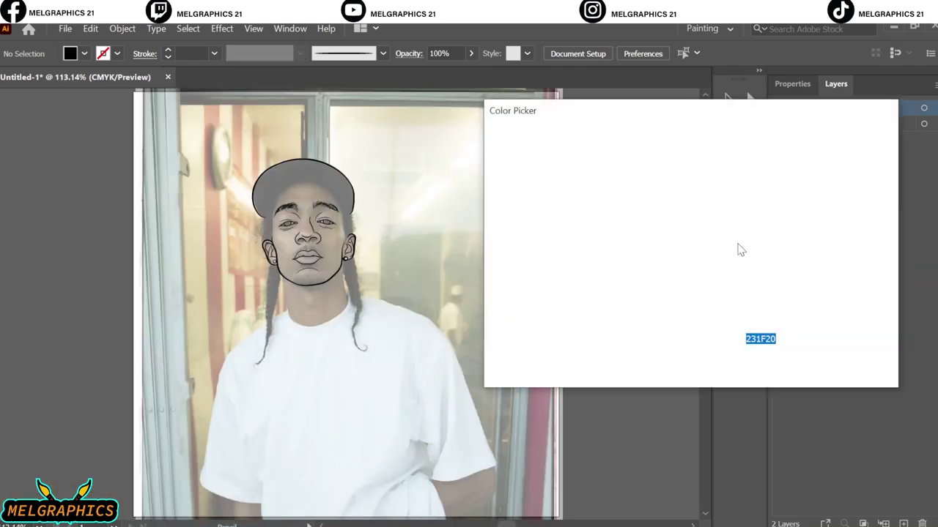
click(849, 160)
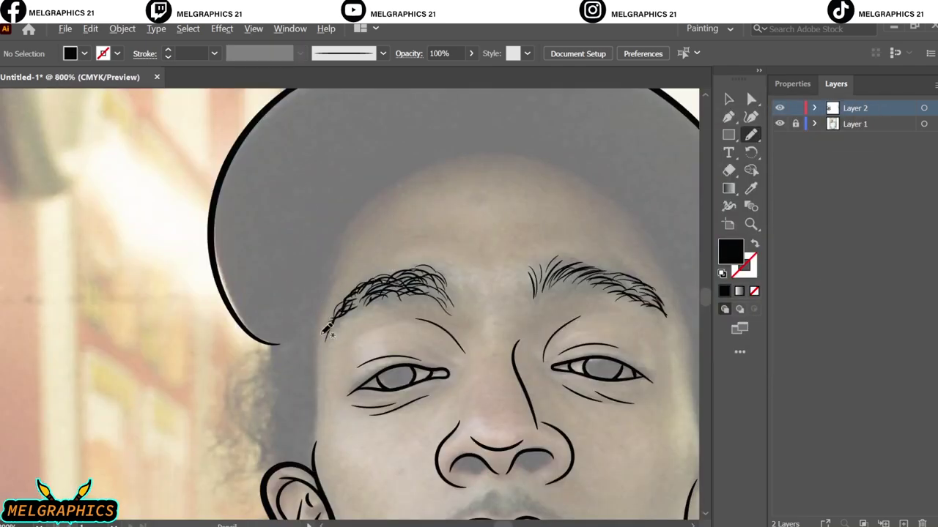
drag(310, 359, 334, 320)
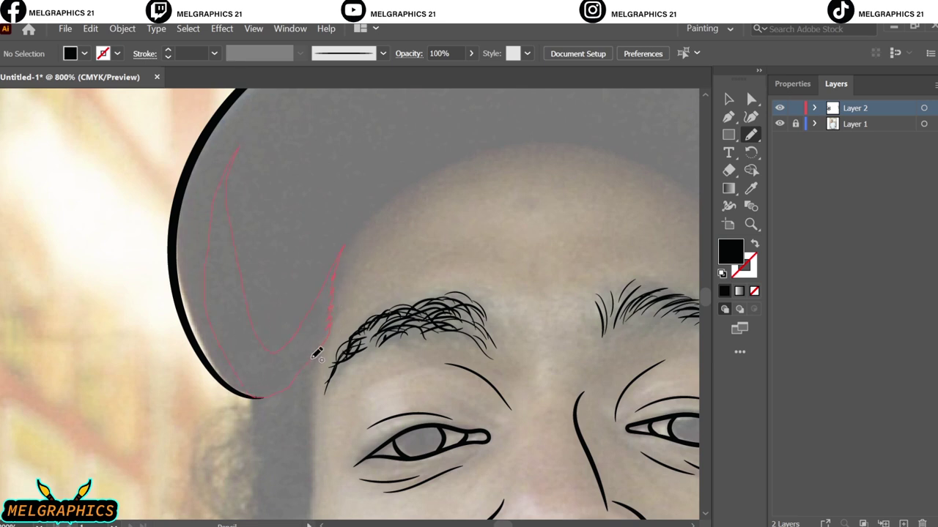
drag(317, 353, 249, 279)
Draw more black hair shapes under the brim, above the ear and beside the cheek.
scroll(289, 323, up, 1)
drag(240, 417, 296, 416)
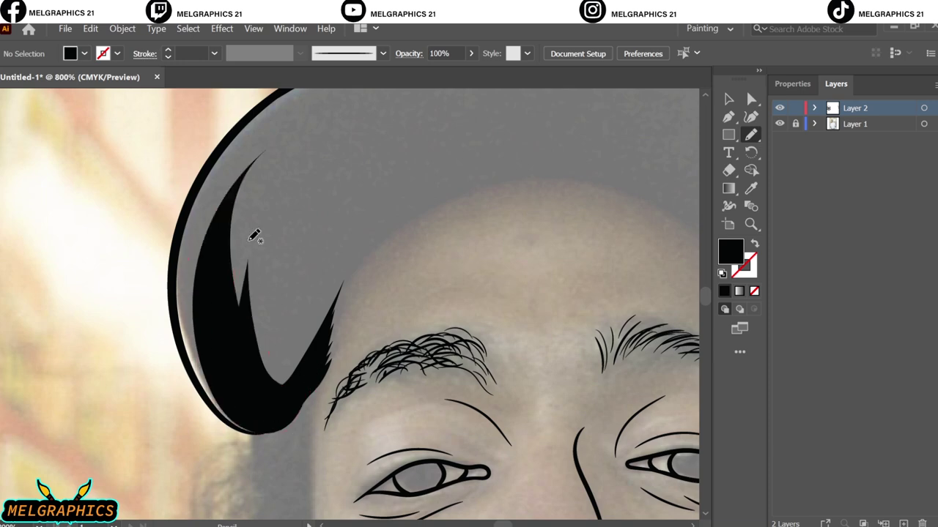
scroll(303, 304, up, 3)
scroll(303, 303, down, 9)
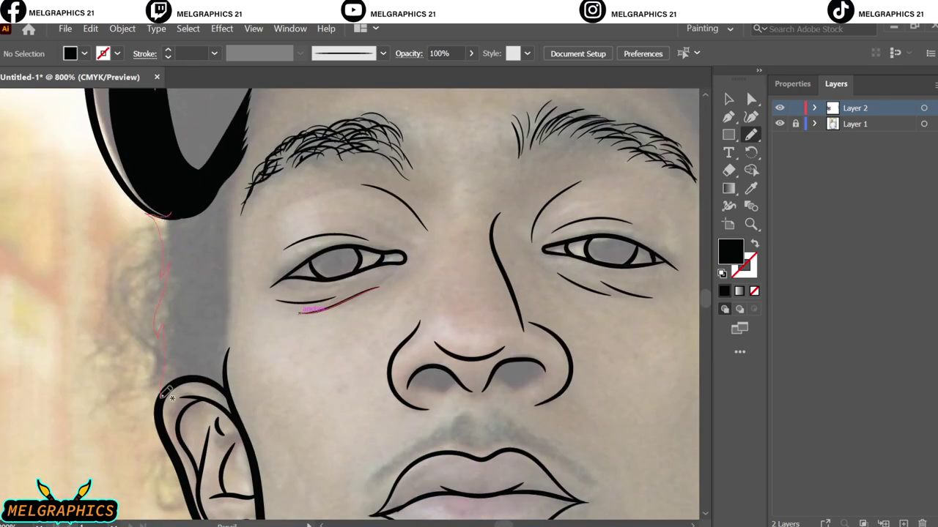
drag(187, 195, 231, 172)
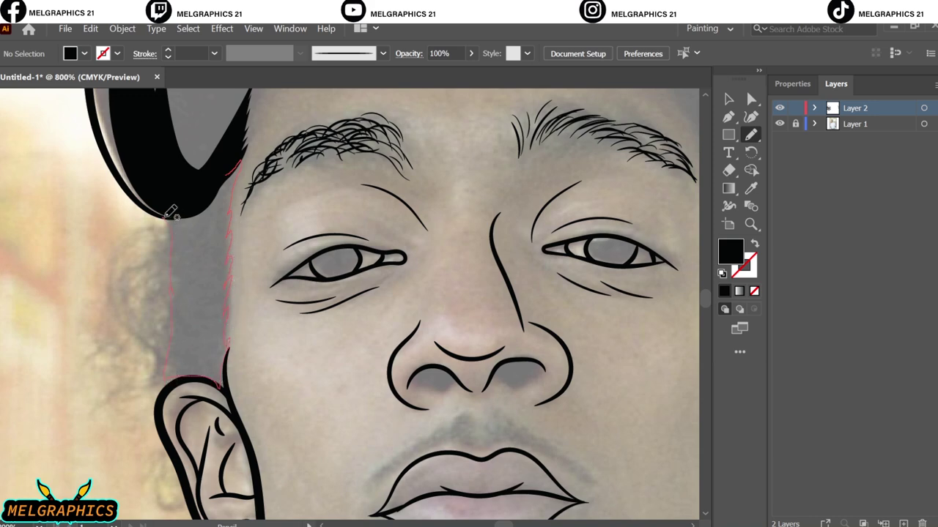
drag(170, 211, 172, 216)
Draw and close a small black hair shape at the brim edge.
scroll(186, 372, up, 4)
drag(345, 220, 344, 440)
scroll(230, 373, down, 2)
scroll(244, 380, down, 1)
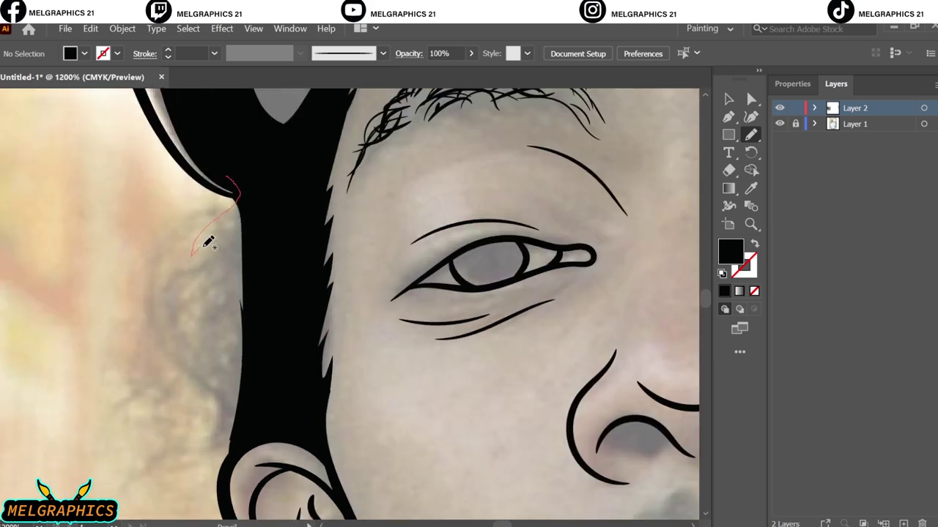
drag(228, 448, 293, 147)
Paint curly black hair strands near the cheek, then hide Layer 1 to check.
key(shift+x)
key(b)
mouse_move(220, 233)
mouse_down()
mouse_move(195, 352)
mouse_move(179, 229)
mouse_move(172, 304)
mouse_up()
drag(187, 340, 213, 484)
drag(191, 359, 218, 423)
key(ctrl+0)
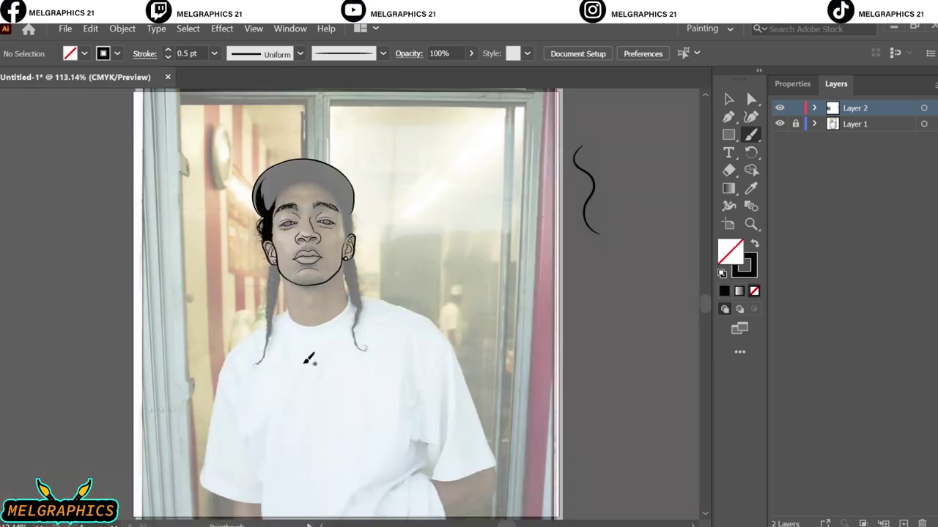
click(780, 124)
Finish the cap brim stroke and return to the Pencil with black fill, no stroke.
scroll(264, 184, up, 5)
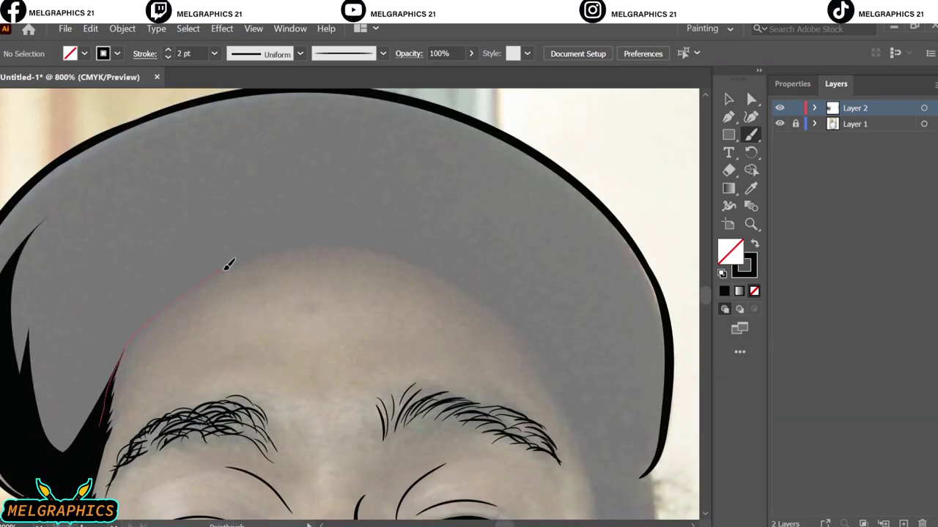
drag(528, 333, 528, 333)
key(n)
key(ctrl+0)
click(780, 123)
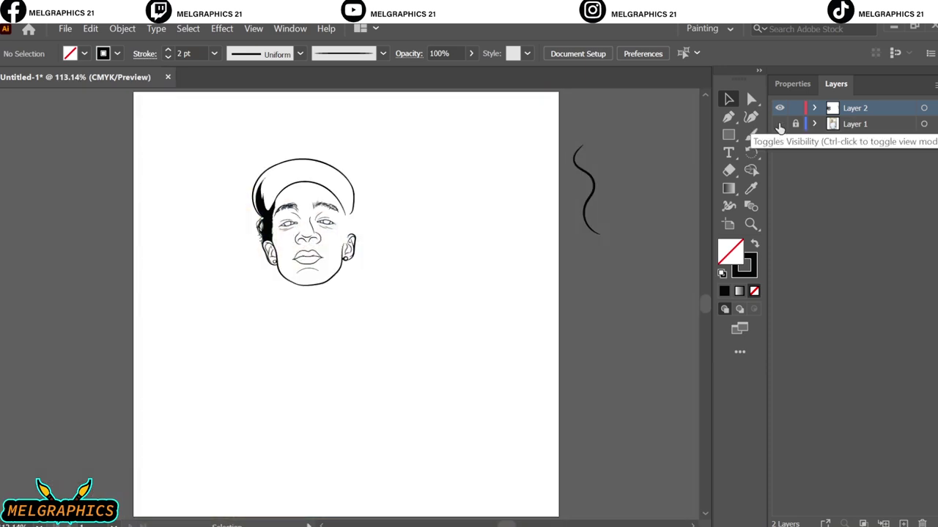
key(shift+x)
Thicken the right side of the brim and fill the dark hair between brim and ear.
scroll(345, 211, up, 4)
scroll(336, 222, up, 4)
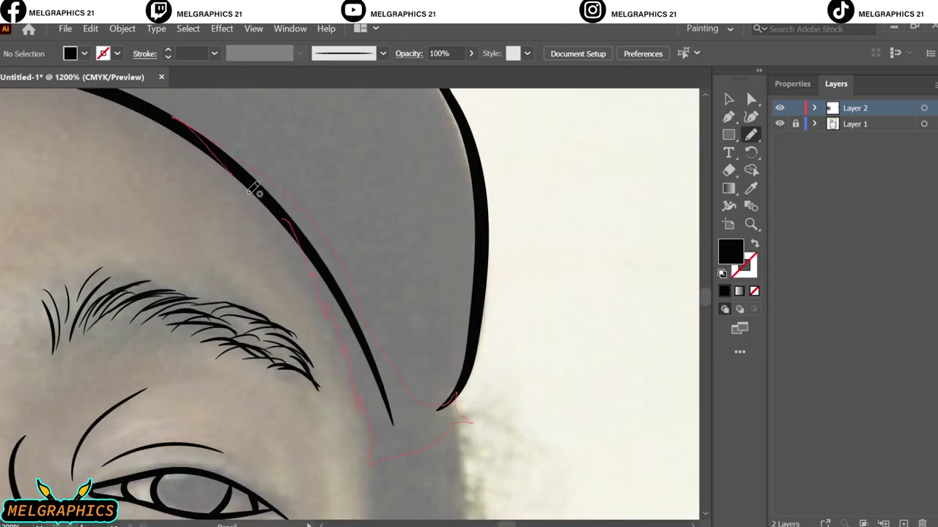
drag(254, 189, 257, 192)
drag(477, 294, 368, 339)
scroll(461, 308, down, 5)
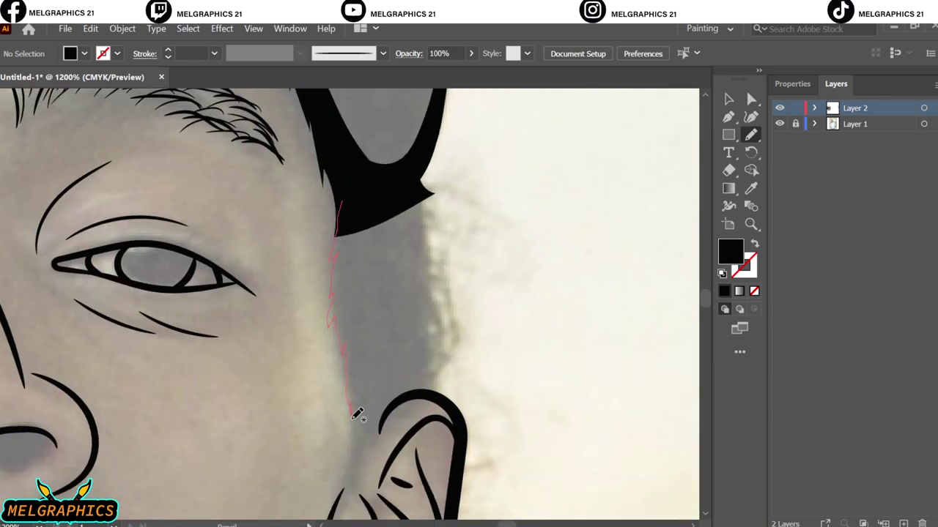
drag(448, 283, 382, 222)
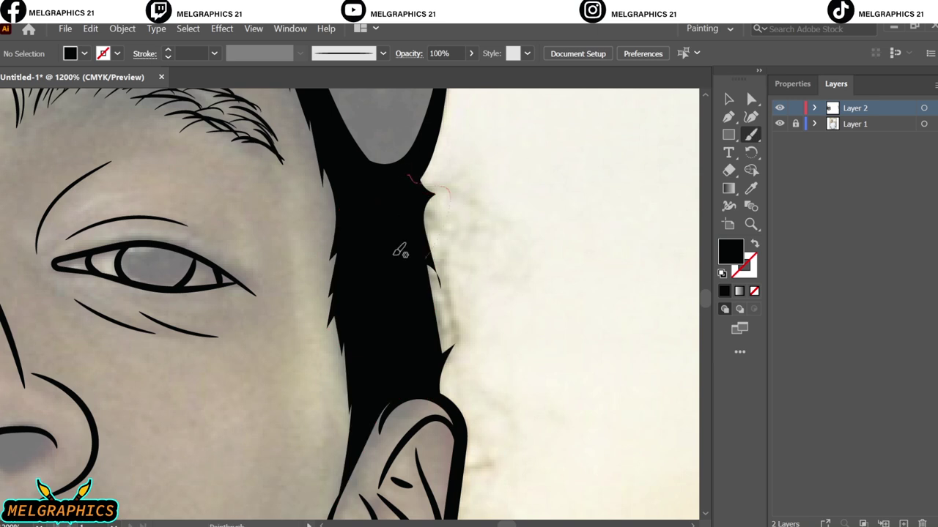
Paint curly strands beside the dark hair and hide Layer 1 to check progress.
key(b)
drag(425, 187, 439, 242)
drag(450, 344, 473, 219)
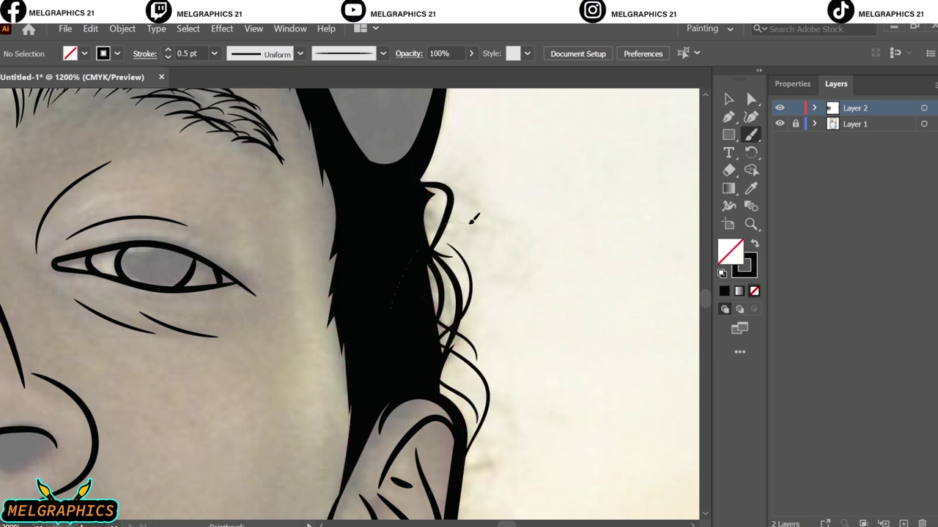
key(ctrl+0)
click(779, 123)
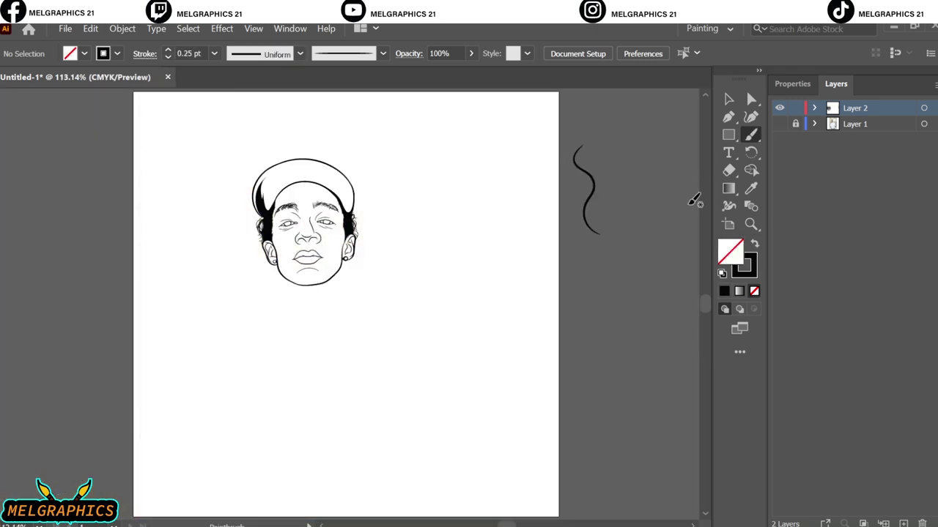
Show Layer 1 again and trace the left edge of the neck.
click(778, 124)
key(ctrl+plus)
key(ctrl+plus)
key(ctrl+plus)
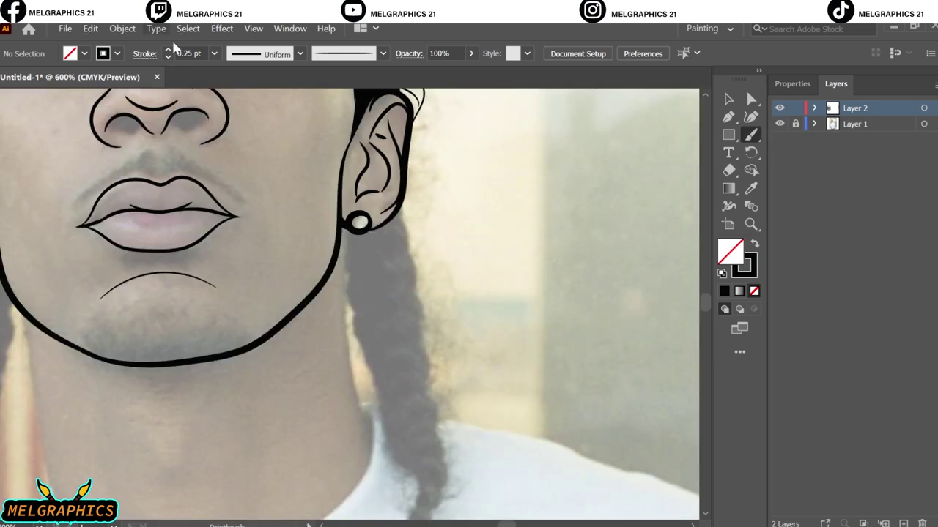
scroll(313, 368, down, 3)
scroll(314, 368, left, 3)
drag(152, 183, 168, 239)
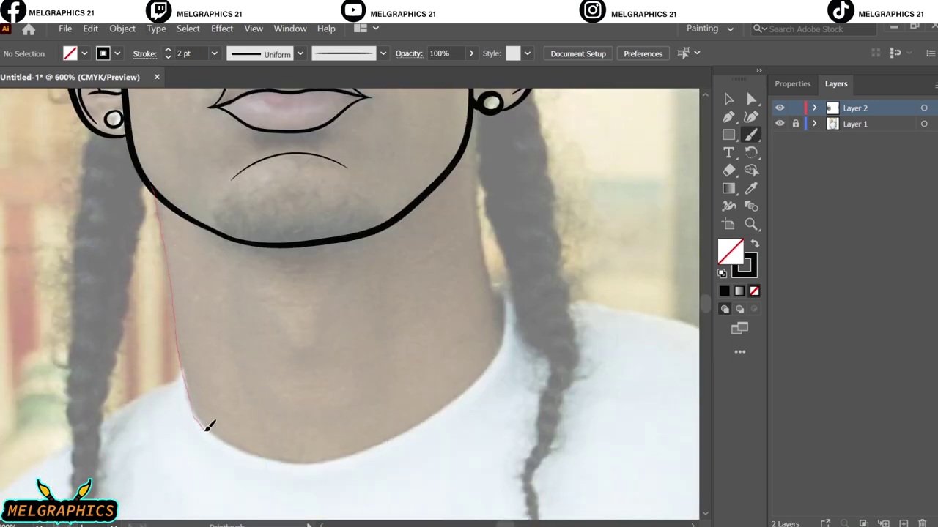
drag(500, 287, 499, 300)
key(ctrl+z)
Draw the right side of the neck and extend it down to the shirt collar.
drag(486, 207, 487, 208)
scroll(440, 234, right, 3)
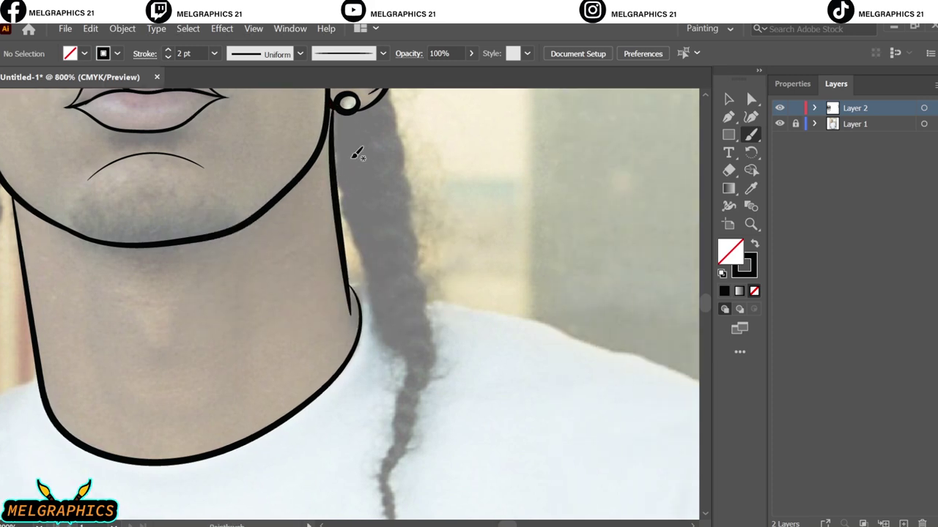
key(ctrl+equal)
drag(339, 306, 341, 305)
scroll(356, 292, down, 3)
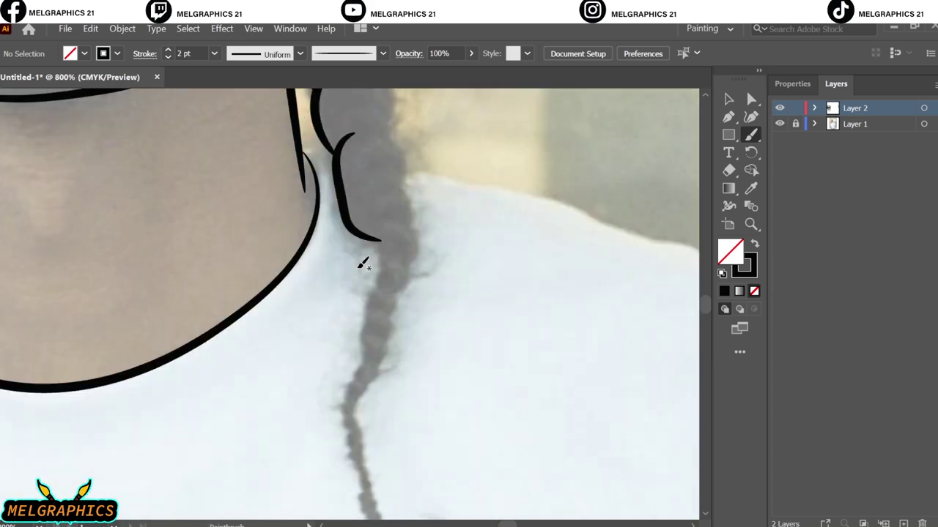
drag(329, 136, 345, 203)
scroll(345, 203, down, 2)
drag(375, 145, 364, 239)
Outline a braid segment with the Pencil and make it a solid black fill.
key(ctrl+equal)
scroll(391, 282, down, 2)
key(n)
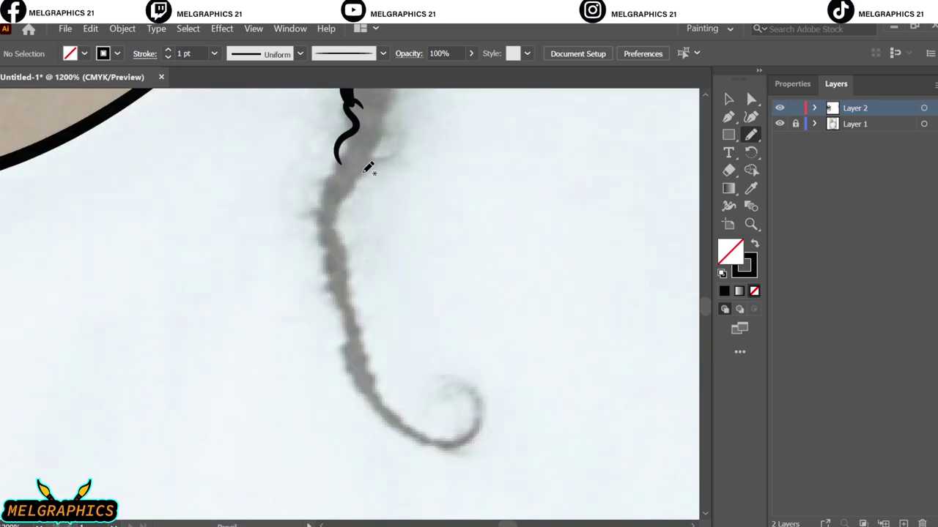
drag(378, 165, 319, 228)
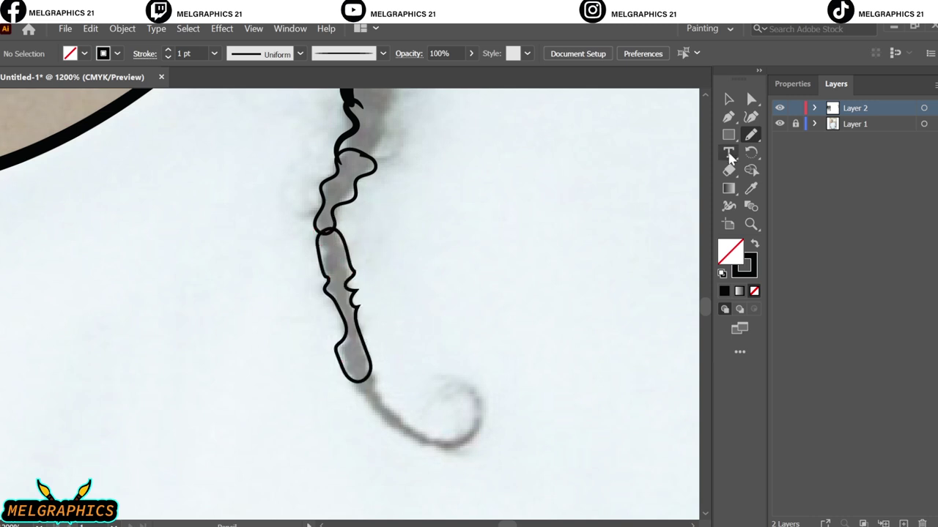
key(ctrl+a)
key(shift+x)
scroll(361, 271, down, 3)
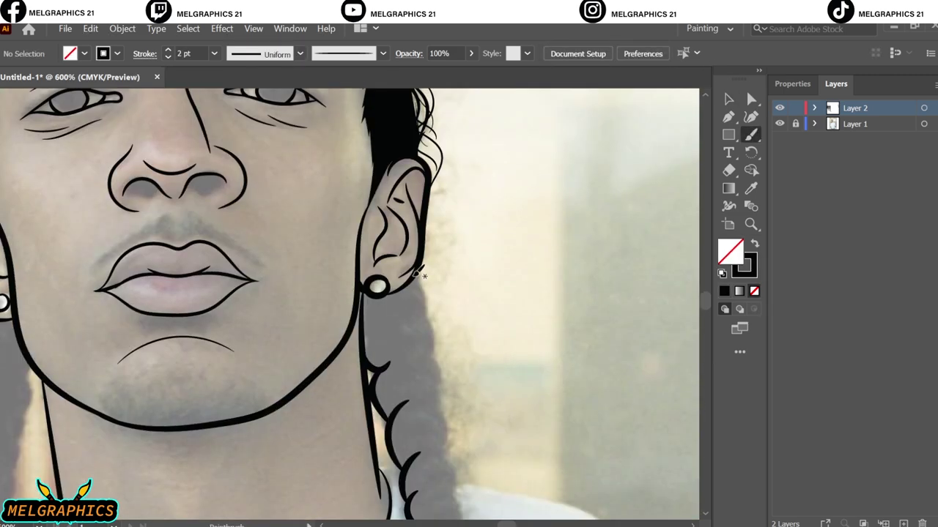
Fill a gap in the braid with black and set the Pencil to black-filled shapes.
mouse_move(417, 272)
mouse_down()
mouse_move(433, 335)
mouse_move(427, 393)
mouse_move(444, 457)
mouse_up()
scroll(444, 457, down, 5)
scroll(458, 366, down, 4)
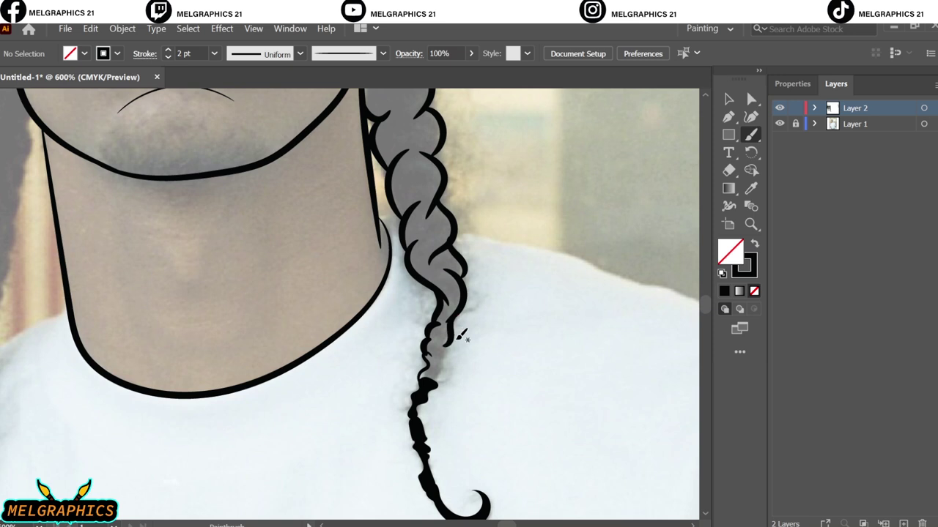
scroll(460, 335, up, 4)
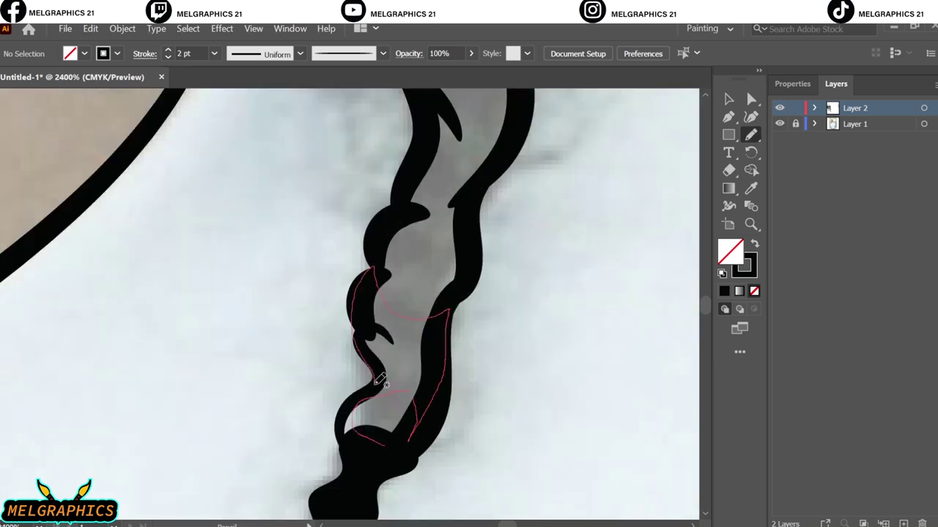
drag(375, 396, 398, 328)
key(v)
key(n)
scroll(520, 334, up, 5)
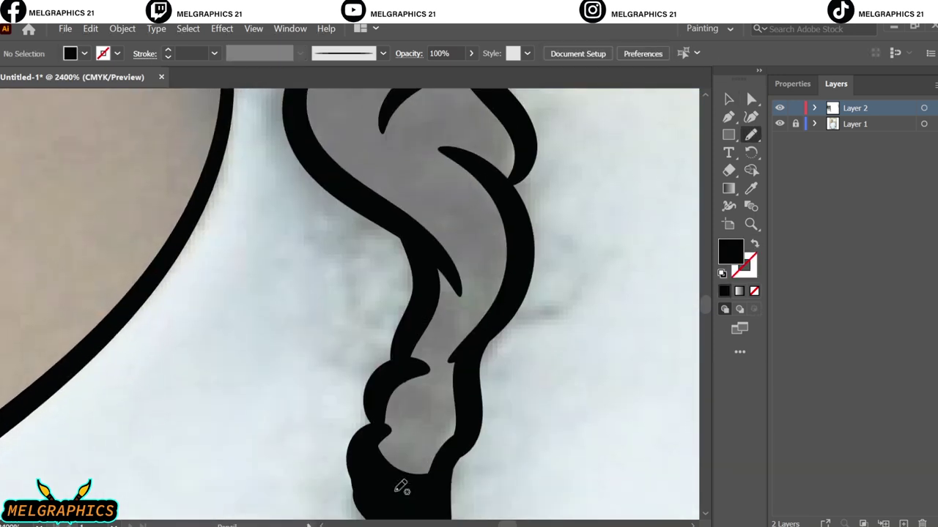
Trace black shadow shapes along the lower braid strands' edges.
drag(397, 485, 481, 373)
scroll(481, 373, up, 5)
mouse_move(435, 422)
mouse_down()
mouse_move(340, 126)
mouse_move(442, 446)
mouse_up()
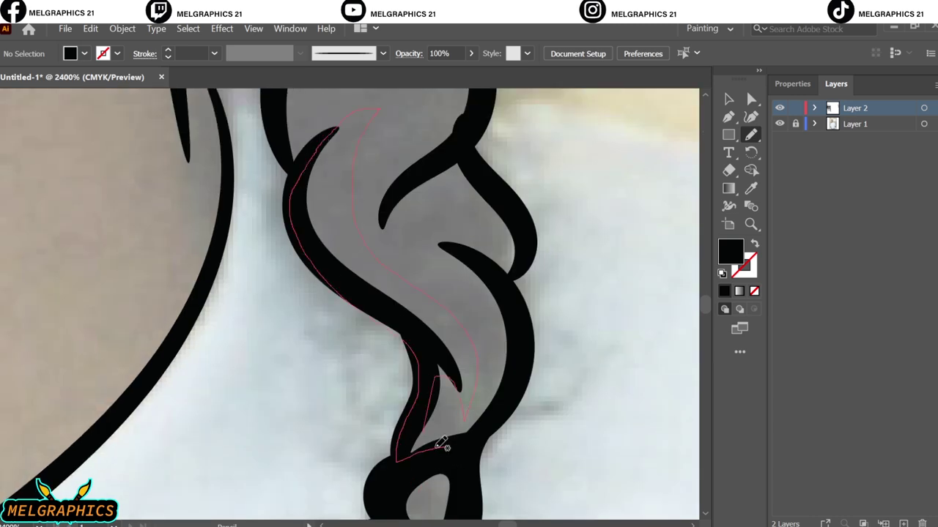
scroll(441, 446, up, 3)
mouse_move(513, 446)
mouse_down()
mouse_move(356, 293)
mouse_move(435, 456)
mouse_move(502, 360)
mouse_up()
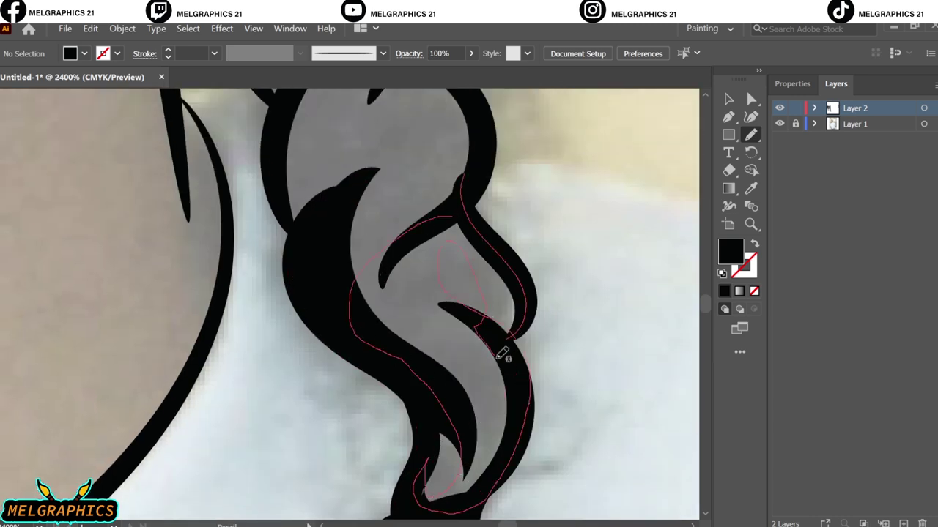
scroll(423, 360, up, 5)
scroll(422, 360, up, 5)
Add black shadows on the upper braid strand and its inner edge.
mouse_move(429, 498)
mouse_down()
mouse_move(326, 207)
mouse_move(189, 184)
mouse_up()
scroll(188, 184, up, 5)
mouse_move(383, 227)
mouse_down()
mouse_move(398, 199)
mouse_move(377, 233)
mouse_up()
scroll(377, 233, down, 5)
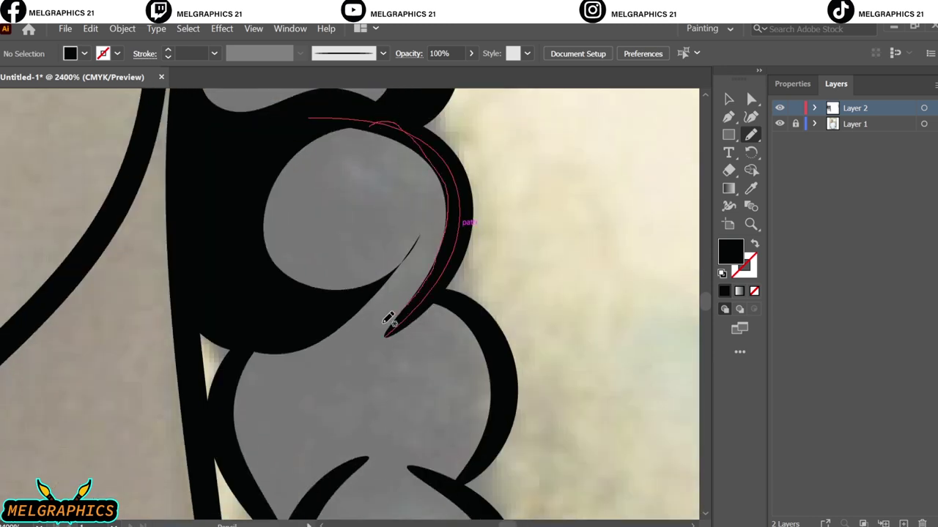
drag(315, 115, 356, 100)
scroll(355, 100, down, 5)
Add small black shadow wedges around the braid loop.
mouse_move(394, 215)
mouse_down()
mouse_move(241, 244)
mouse_move(244, 256)
mouse_up()
drag(283, 335, 236, 215)
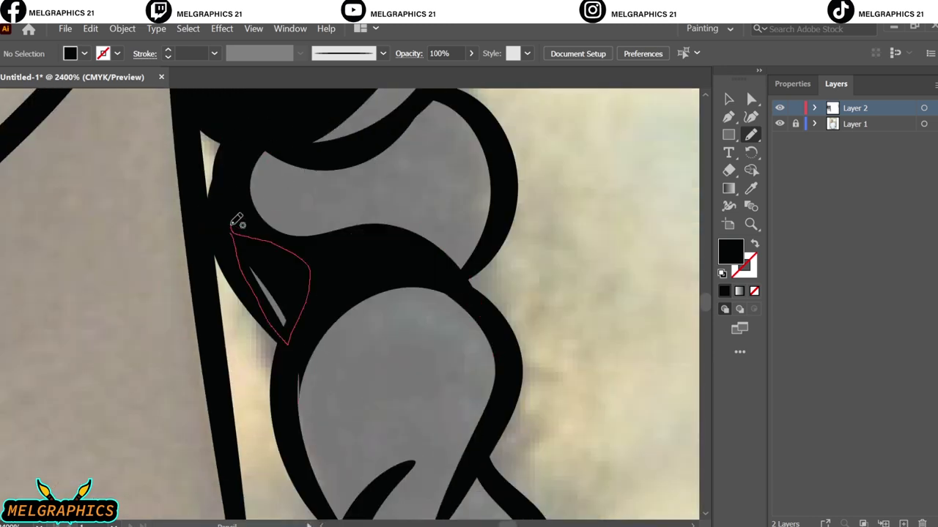
drag(366, 283, 481, 136)
drag(418, 94, 496, 209)
scroll(495, 209, up, 3)
Fill the remaining braid loops with black, then zoom out and toggle Layer 1 to check.
mouse_move(319, 123)
mouse_down()
mouse_move(298, 151)
mouse_move(443, 337)
mouse_up()
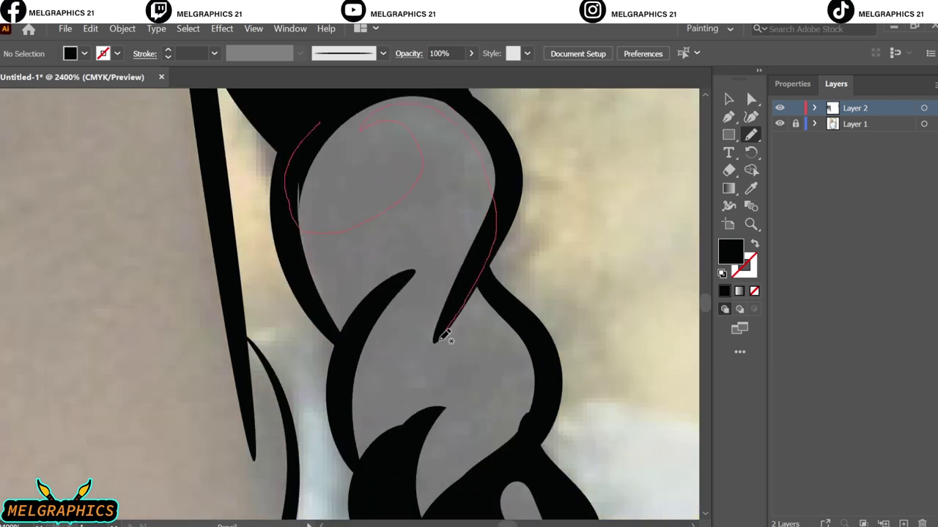
drag(311, 202, 320, 124)
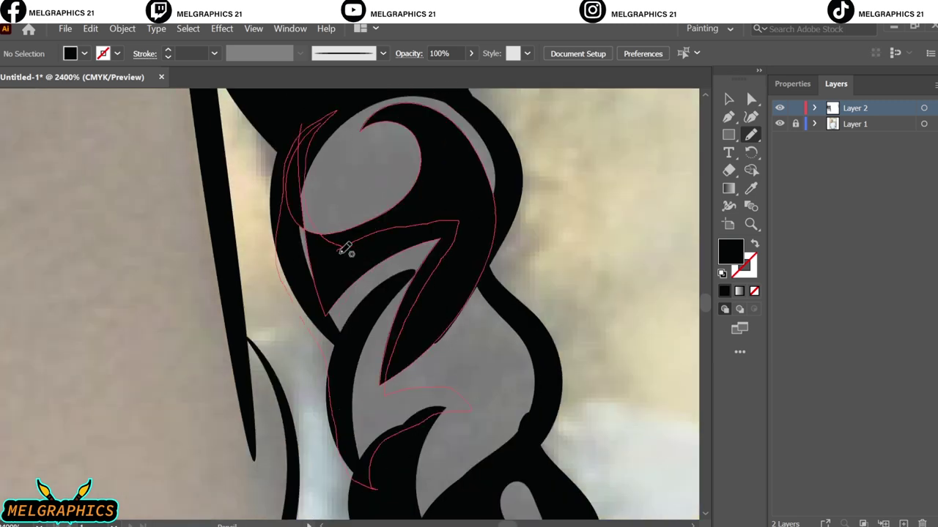
drag(293, 168, 345, 251)
key(ctrl+0)
click(779, 124)
click(779, 123)
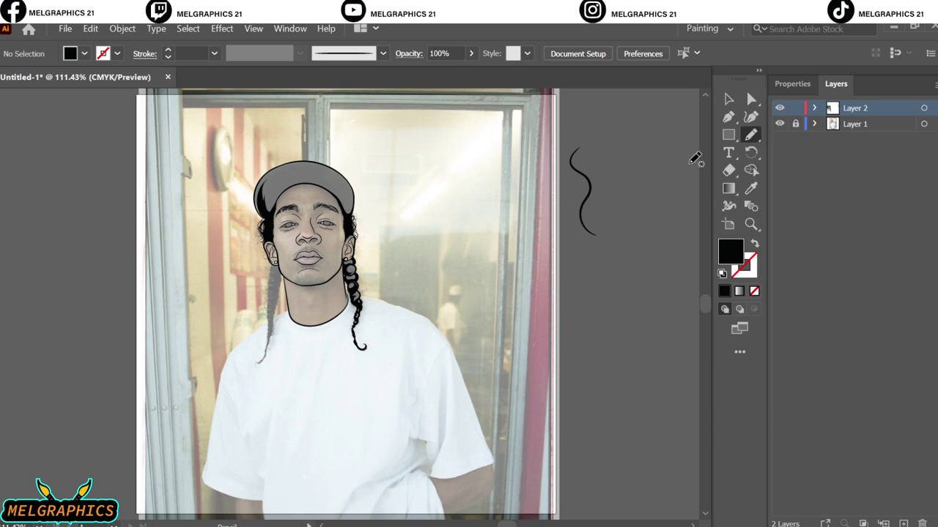
Switch to a black stroke with no fill and outline the left braid's edges below the ear.
scroll(256, 335, up, 3)
scroll(315, 209, up, 3)
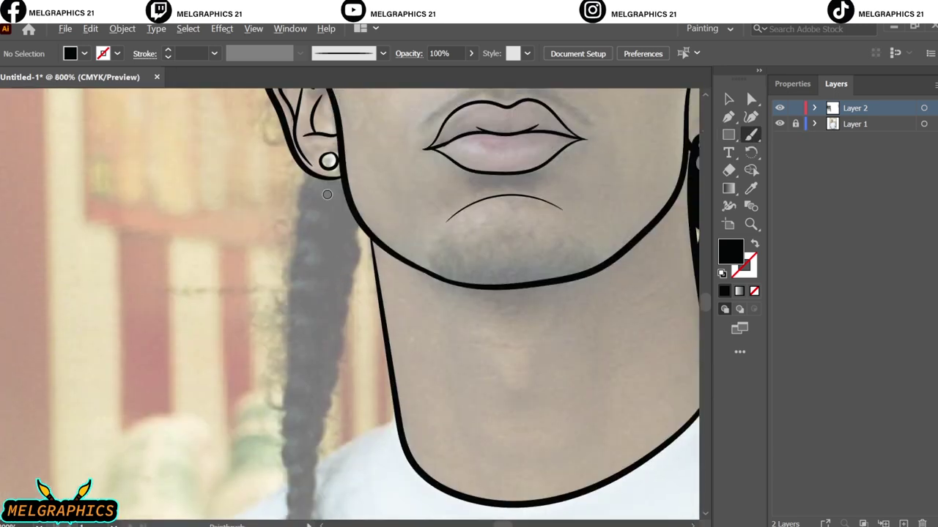
scroll(318, 203, up, 2)
key(shift+x)
scroll(369, 131, down, 3)
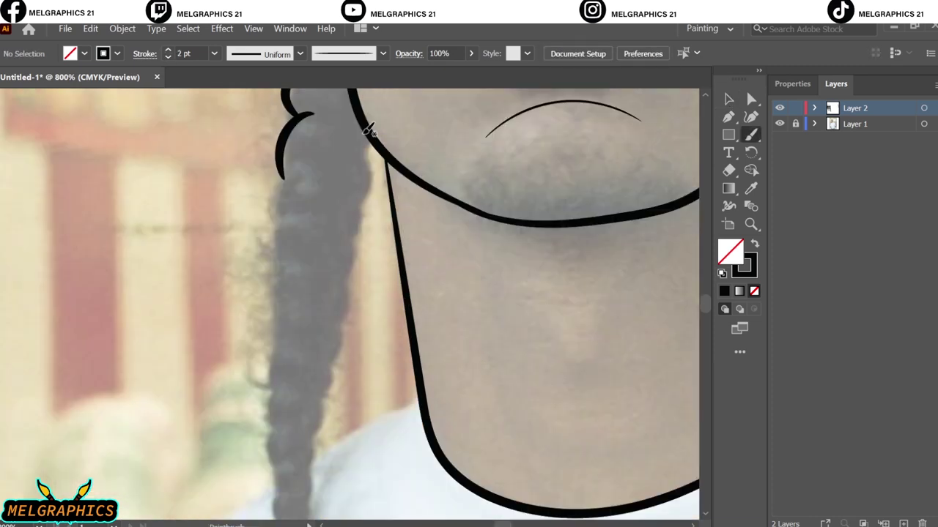
drag(366, 200, 351, 256)
drag(284, 179, 277, 289)
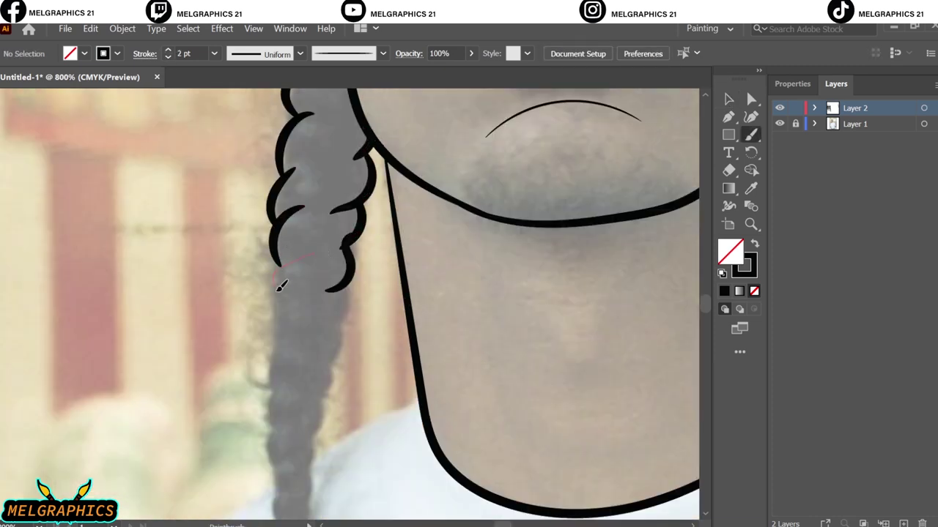
Continue the black outline down both edges of the left braid.
scroll(286, 278, down, 5)
drag(350, 106, 324, 198)
drag(298, 132, 282, 171)
drag(278, 223, 282, 227)
scroll(282, 227, down, 5)
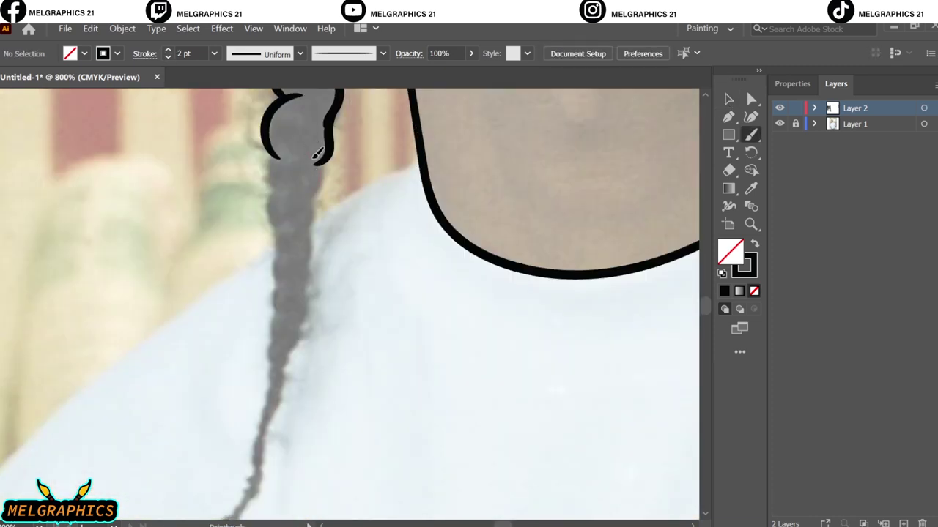
drag(325, 125, 314, 220)
drag(293, 95, 268, 189)
scroll(315, 146, down, 1)
Trace the left braid's thin tail down to its curled tip.
drag(313, 145, 296, 192)
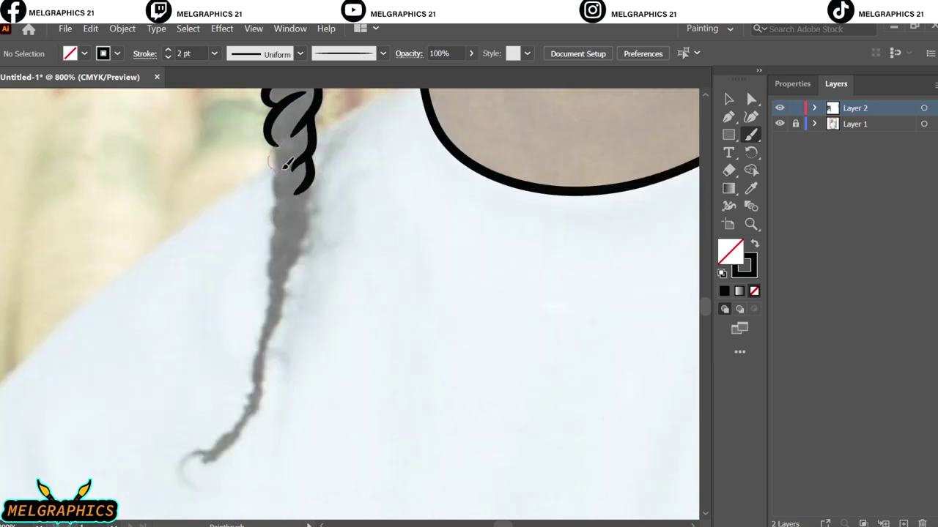
scroll(290, 238, up, 1)
drag(322, 91, 304, 172)
mouse_move(279, 136)
mouse_down()
mouse_move(251, 201)
mouse_move(260, 226)
mouse_move(252, 245)
mouse_up()
scroll(252, 237, down, 1)
scroll(278, 191, down, 1)
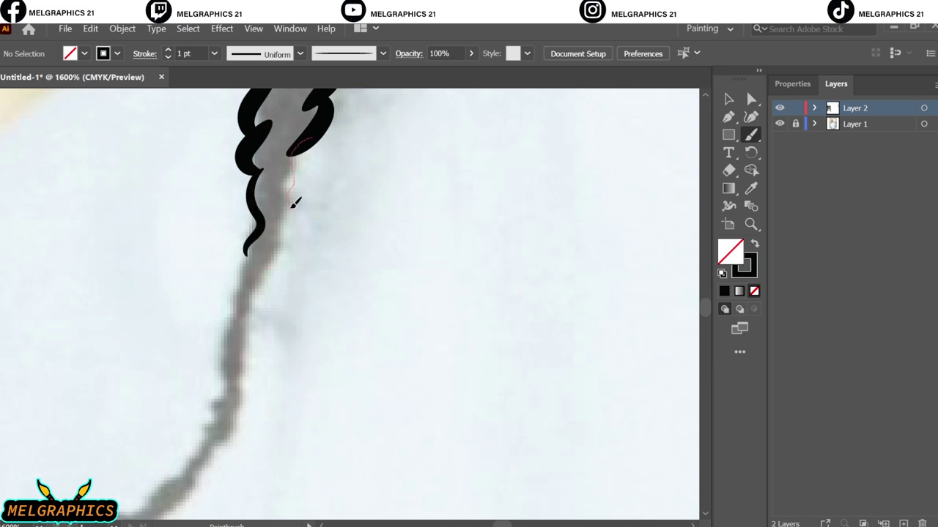
scroll(293, 203, down, 3)
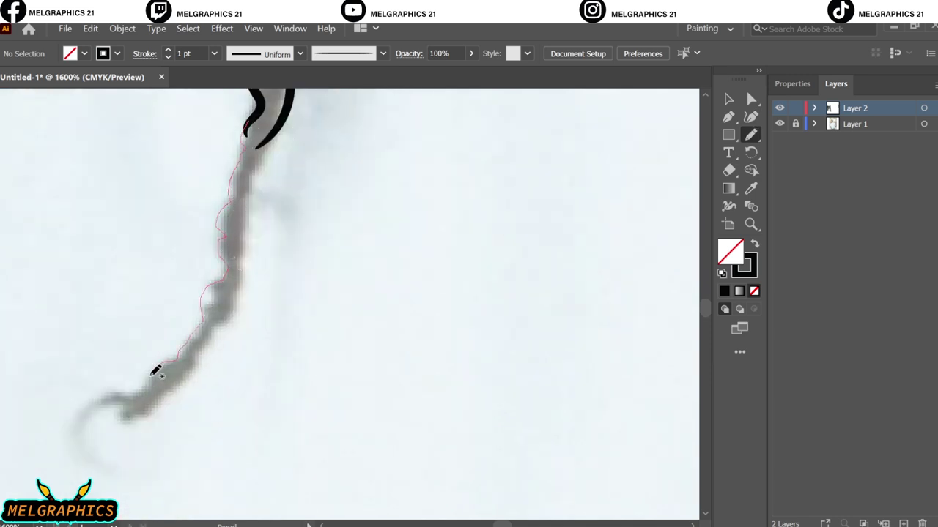
drag(279, 126, 278, 126)
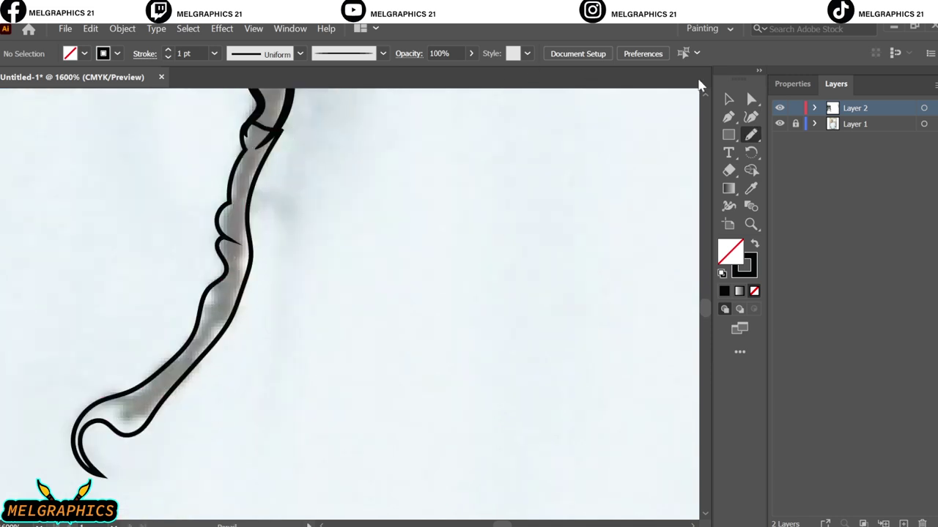
Draw the first black shadow shapes near the bottom of the left braid.
scroll(383, 380, up, 5)
drag(260, 458, 304, 345)
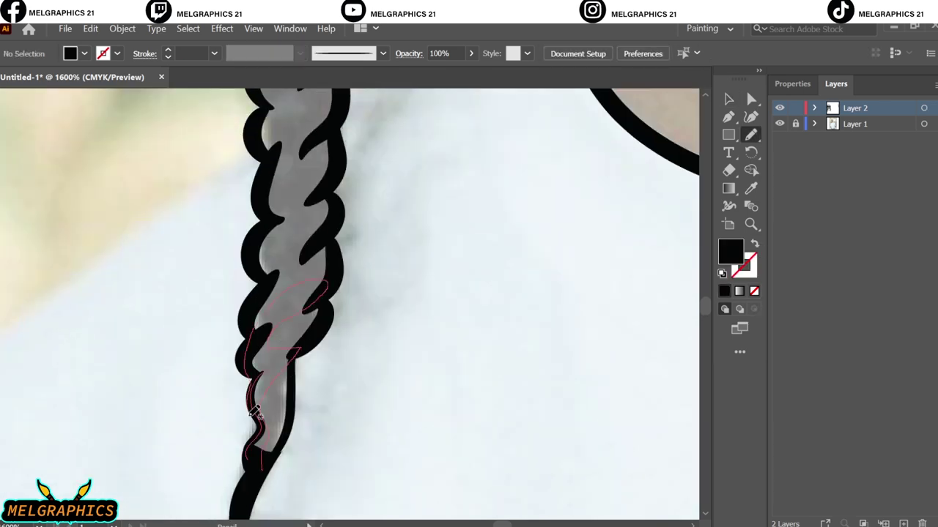
mouse_move(253, 414)
mouse_down()
mouse_move(296, 359)
mouse_move(300, 448)
mouse_up()
scroll(272, 395, up, 2)
scroll(296, 359, up, 2)
scroll(293, 403, up, 2)
scroll(278, 396, up, 2)
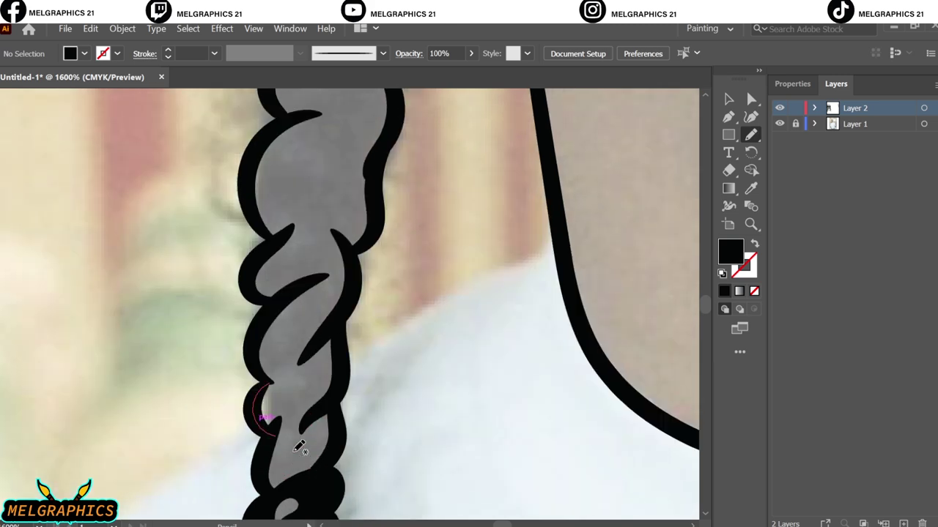
scroll(305, 410, up, 2)
scroll(293, 410, up, 1)
drag(293, 333, 272, 406)
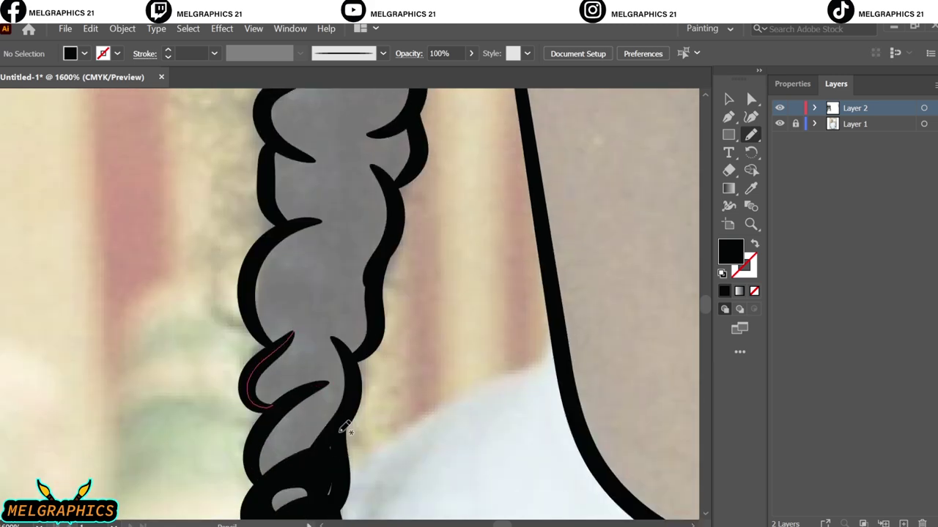
mouse_move(307, 464)
mouse_down()
mouse_move(269, 440)
mouse_move(304, 463)
mouse_up()
Add more black shadow shapes across the lower strands and along the braid's right edge.
scroll(304, 463, up, 2)
drag(293, 381, 322, 438)
scroll(323, 438, up, 2)
drag(320, 353, 282, 451)
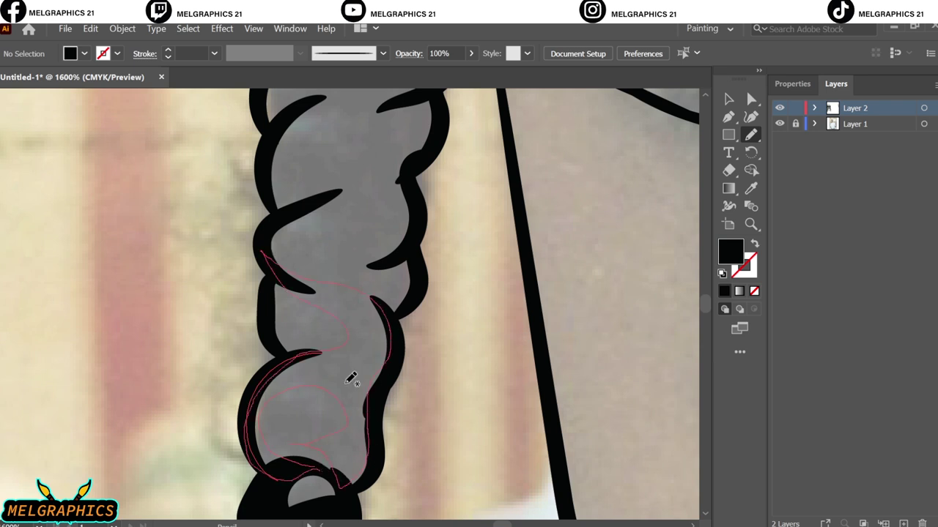
drag(350, 379, 352, 381)
scroll(329, 462, up, 2)
drag(278, 390, 278, 391)
scroll(278, 391, up, 2)
drag(341, 371, 324, 441)
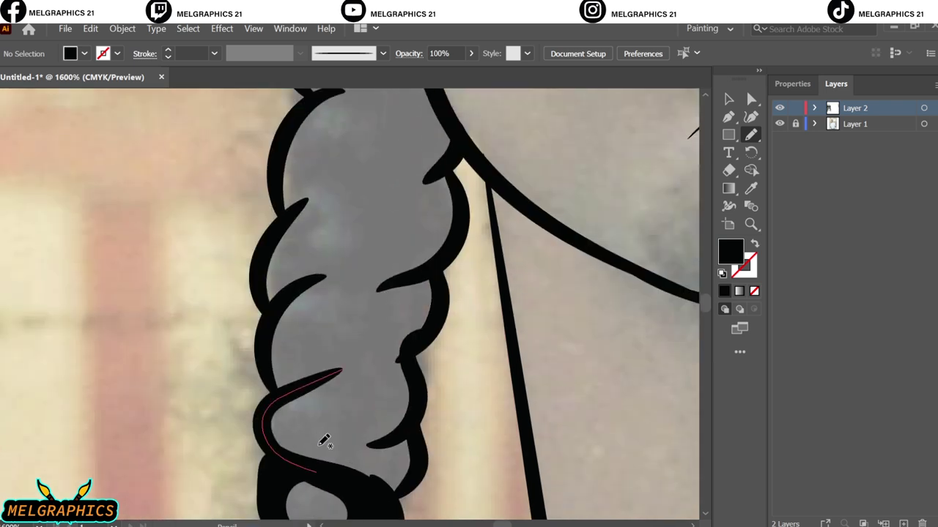
Shade the higher braid strands up to below the earring, then hide the photo to check.
drag(380, 495, 307, 330)
drag(393, 486, 393, 486)
scroll(392, 486, up, 2)
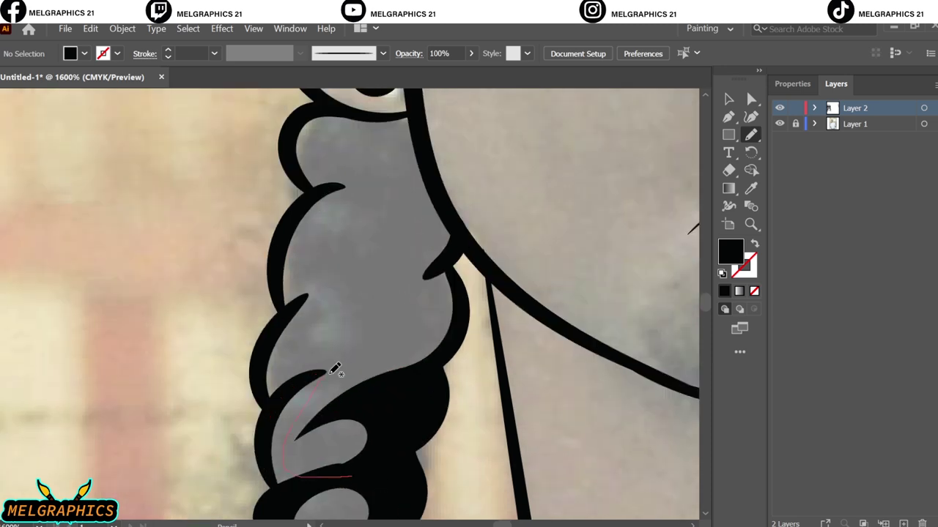
drag(388, 388, 381, 296)
drag(345, 455, 350, 476)
scroll(350, 476, up, 2)
drag(429, 345, 276, 366)
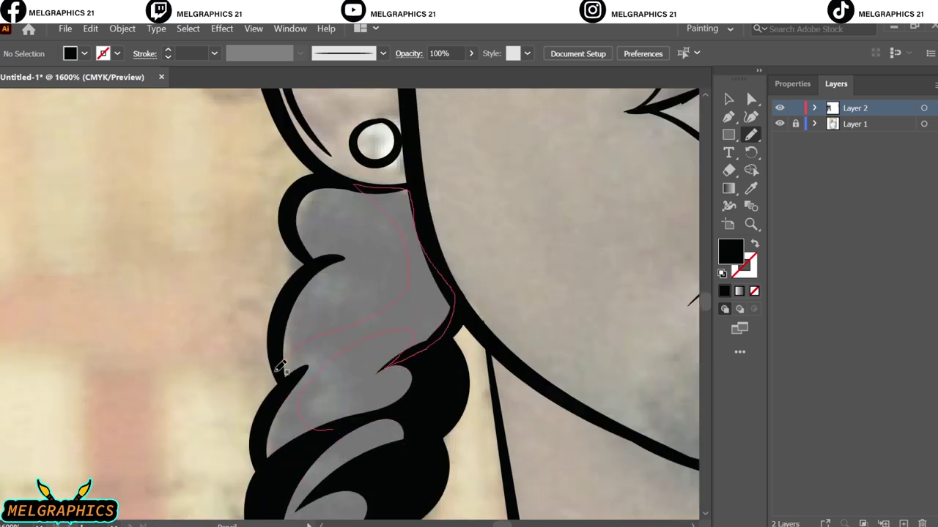
scroll(276, 367, up, 2)
drag(445, 335, 420, 322)
drag(329, 223, 331, 222)
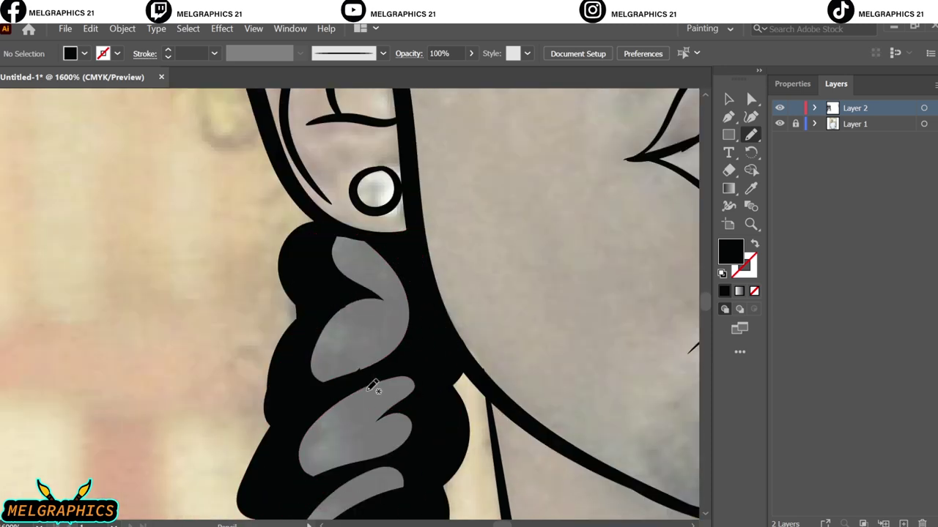
key(ctrl+0)
click(779, 124)
Switch to the Paintbrush and draw a short crease line below the chin.
key(b)
scroll(312, 297, up, 3)
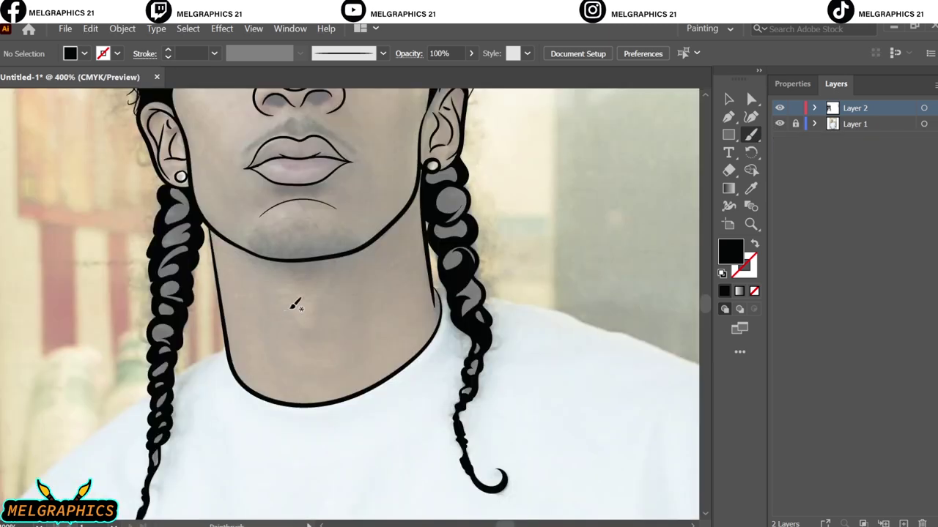
drag(289, 305, 312, 327)
scroll(542, 330, down, 3)
click(778, 124)
scroll(425, 372, up, 2)
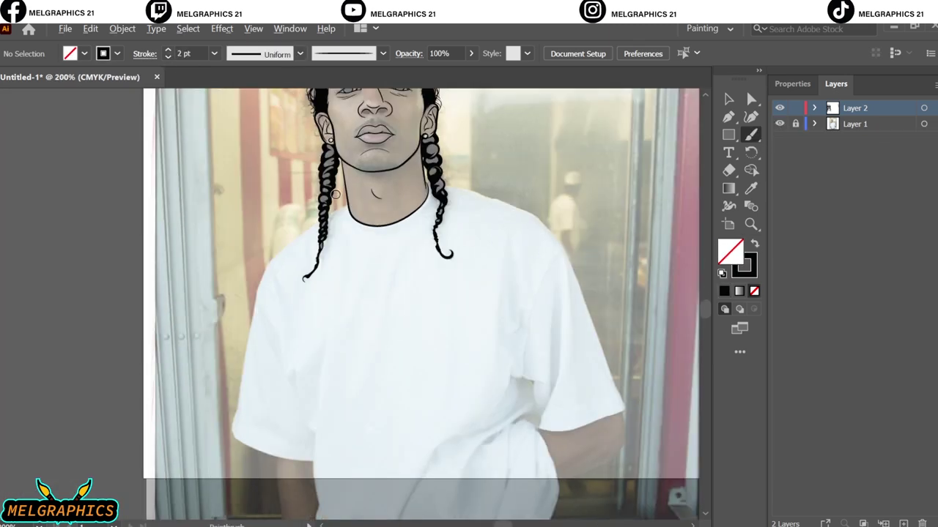
scroll(170, 372, up, 3)
Draw the T-shirt's shoulder seam, collar line around the neck and shoulder curve.
drag(360, 231, 386, 211)
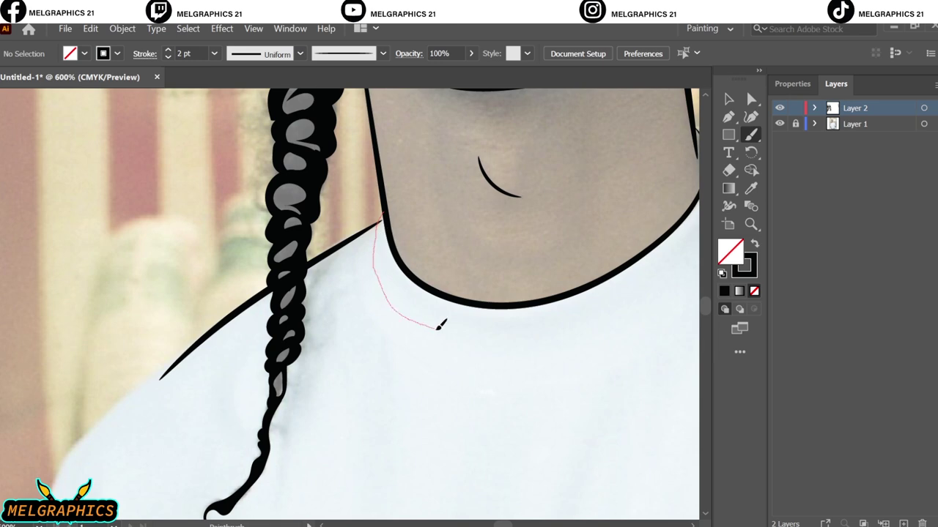
drag(439, 326, 585, 311)
scroll(237, 438, down, 3)
scroll(184, 334, down, 2)
scroll(302, 193, up, 1)
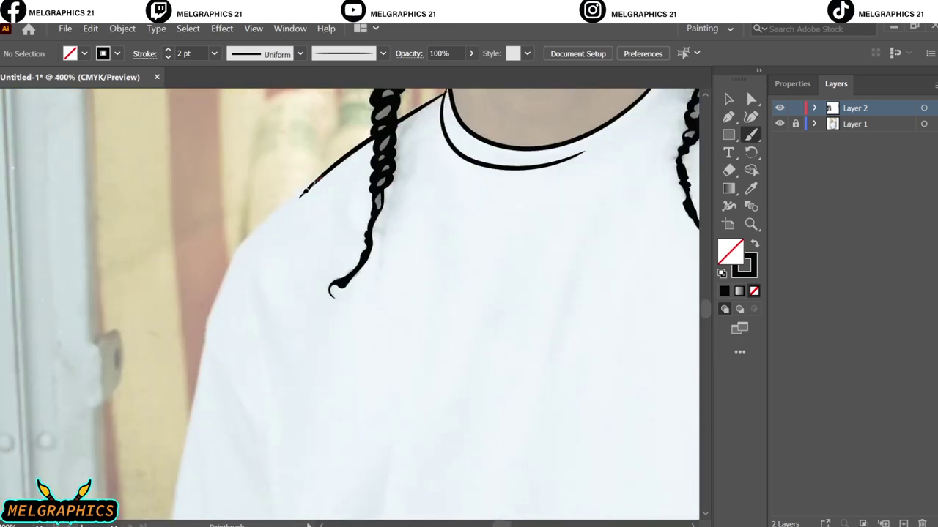
drag(302, 193, 240, 291)
drag(254, 419, 266, 456)
scroll(227, 307, down, 3)
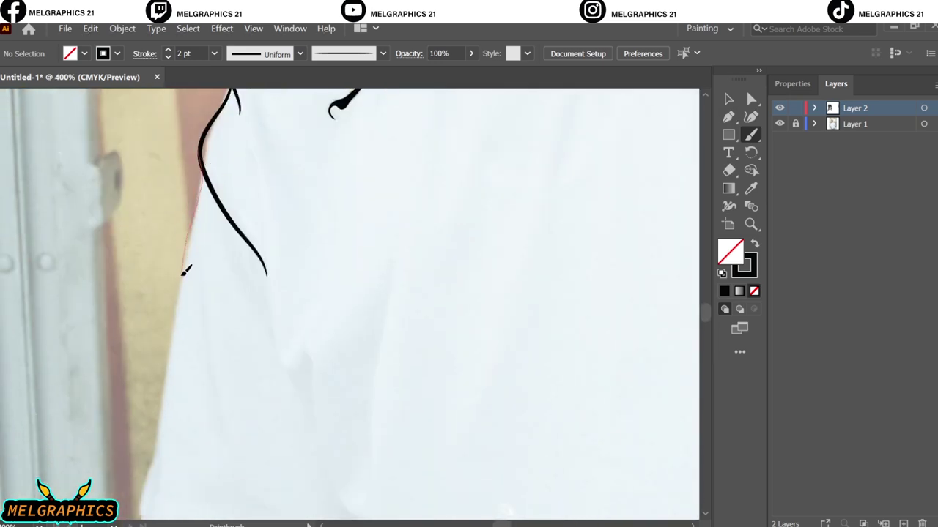
drag(167, 341, 150, 484)
scroll(139, 390, down, 2)
Outline the sleeve edges and the stroke along the shoulder edge.
drag(147, 370, 353, 473)
scroll(329, 381, down, 2)
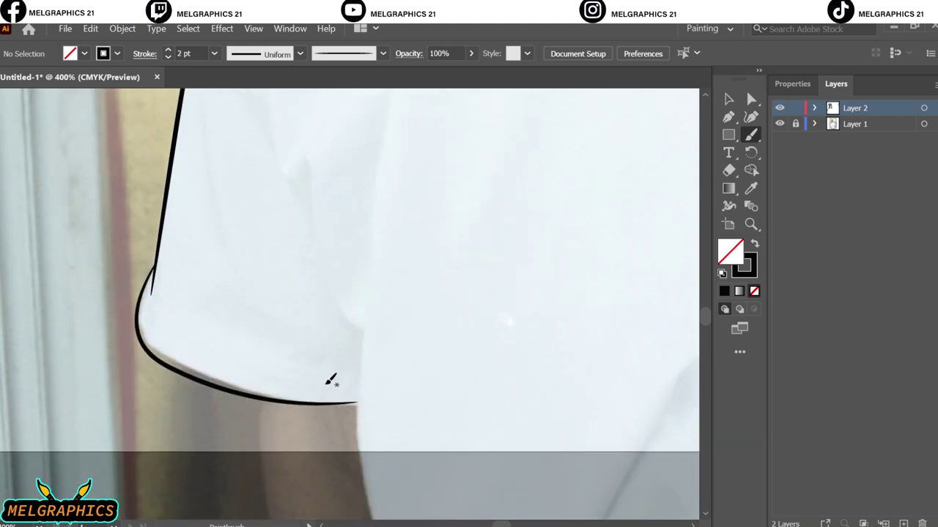
scroll(123, 331, up, 3)
drag(124, 331, 203, 488)
scroll(228, 229, down, 1)
scroll(228, 228, down, 1)
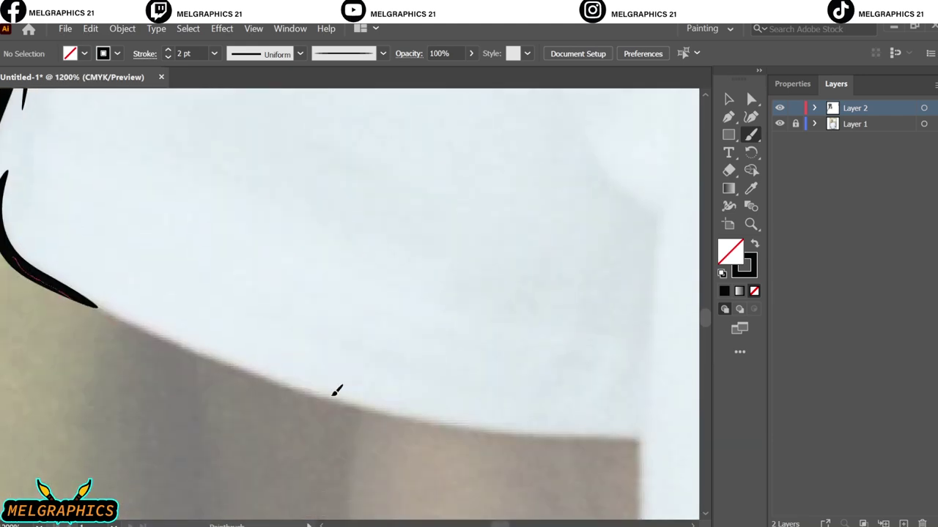
drag(95, 307, 645, 443)
scroll(408, 224, down, 3)
scroll(552, 211, down, 1)
scroll(518, 205, down, 1)
scroll(518, 205, up, 2)
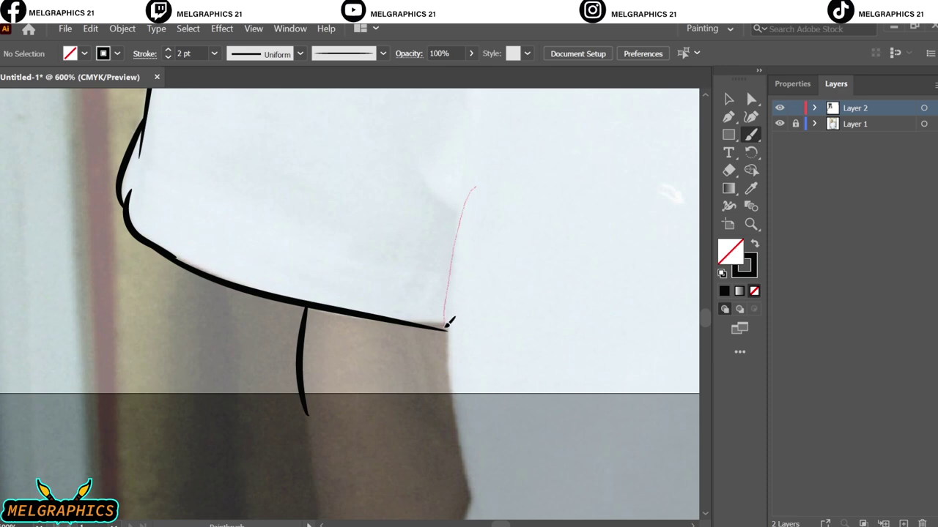
scroll(473, 291, up, 2)
scroll(474, 291, down, 1)
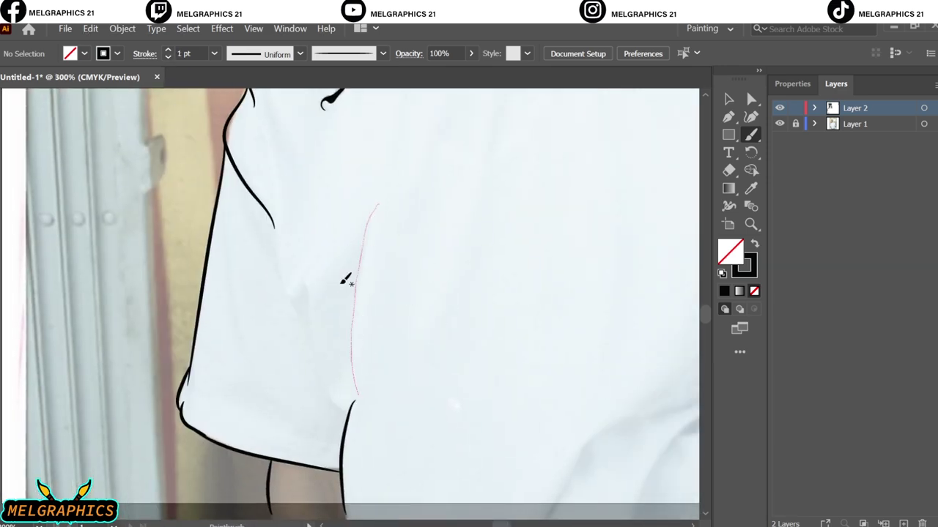
Draw fold lines on the sleeve and across the shirt front, then check without the photo.
drag(273, 213, 261, 131)
scroll(322, 366, up, 2)
mouse_move(313, 400)
mouse_down()
mouse_move(334, 409)
mouse_move(283, 350)
mouse_up()
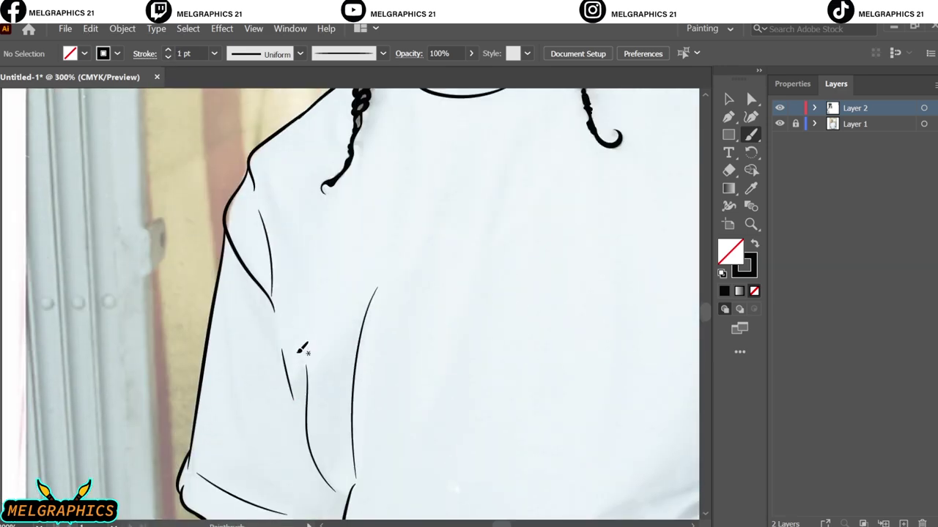
scroll(340, 338, down, 1)
drag(426, 337, 496, 123)
drag(393, 209, 421, 92)
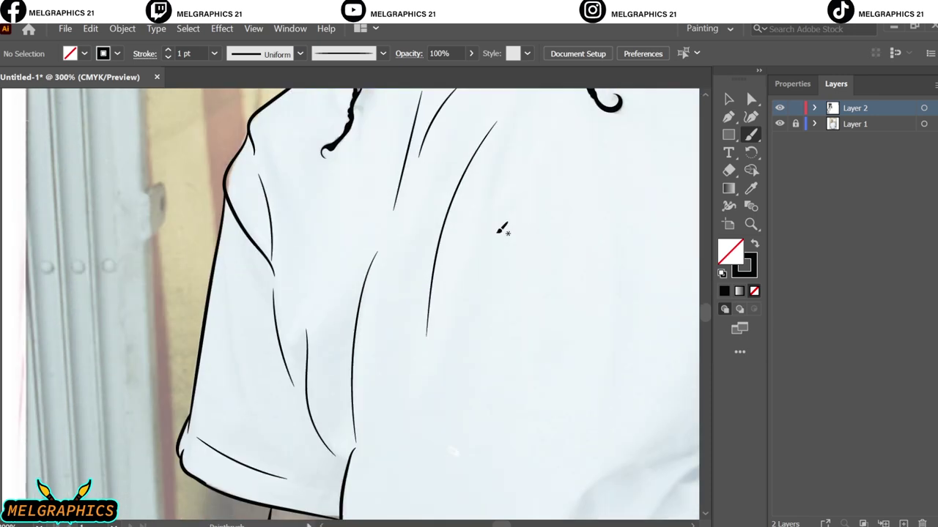
key(ctrl+0)
click(780, 124)
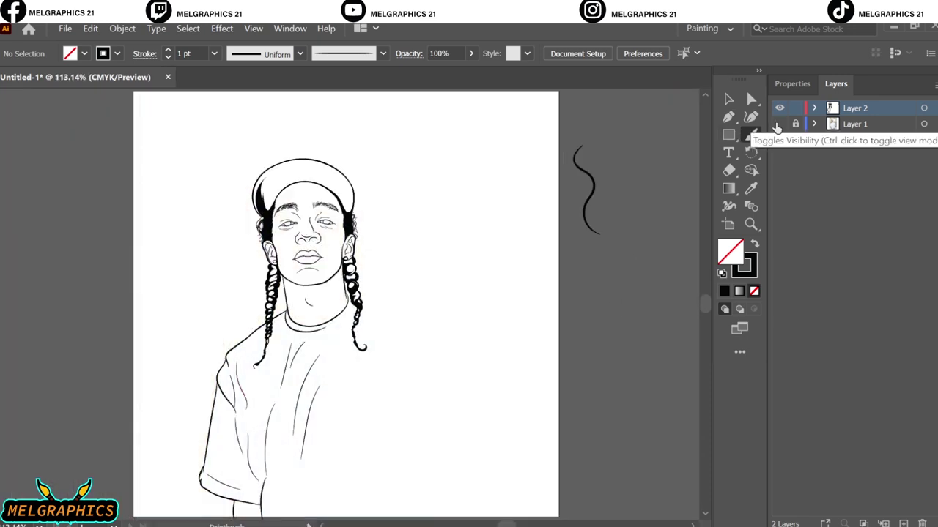
scroll(352, 272, down, 2)
scroll(486, 375, up, 4)
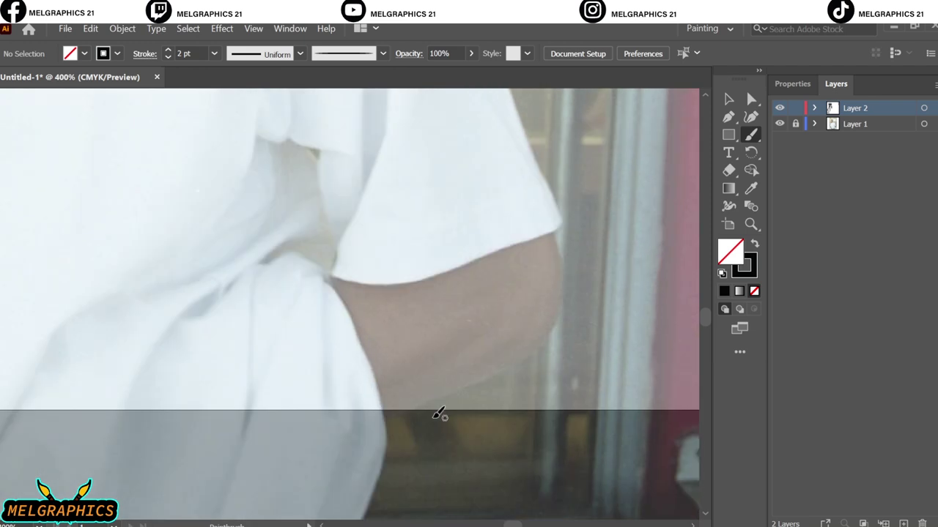
Outline the sleeve over the arm and its inner edge, with curved fold strokes beside it.
drag(443, 387, 391, 288)
scroll(391, 293, up, 2)
scroll(384, 313, down, 2)
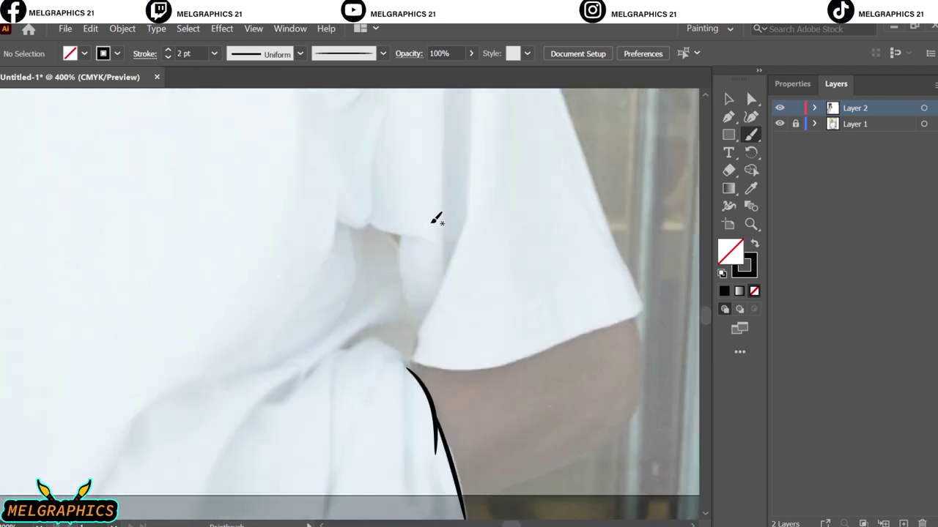
mouse_move(464, 177)
mouse_down()
mouse_move(416, 353)
mouse_move(636, 326)
mouse_up()
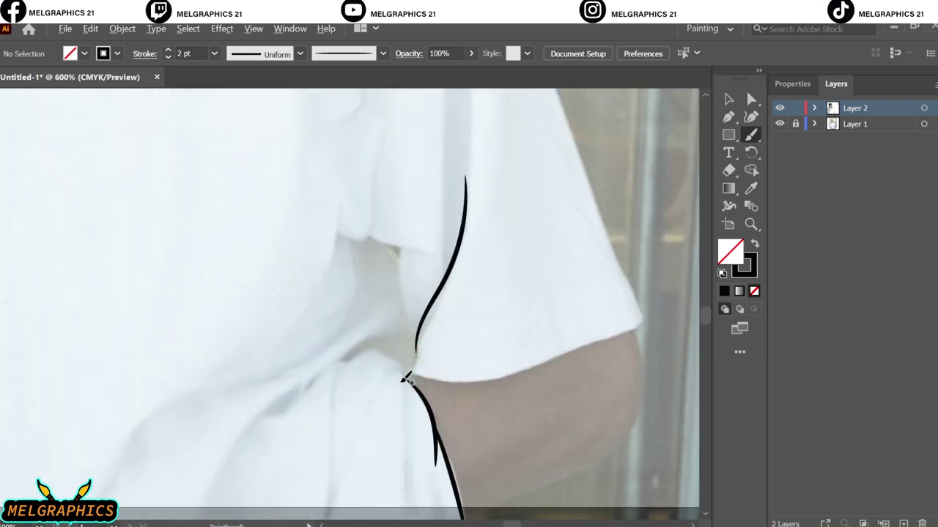
scroll(403, 381, up, 1)
mouse_move(367, 391)
mouse_down()
mouse_move(405, 399)
mouse_move(302, 413)
mouse_up()
drag(415, 300, 416, 302)
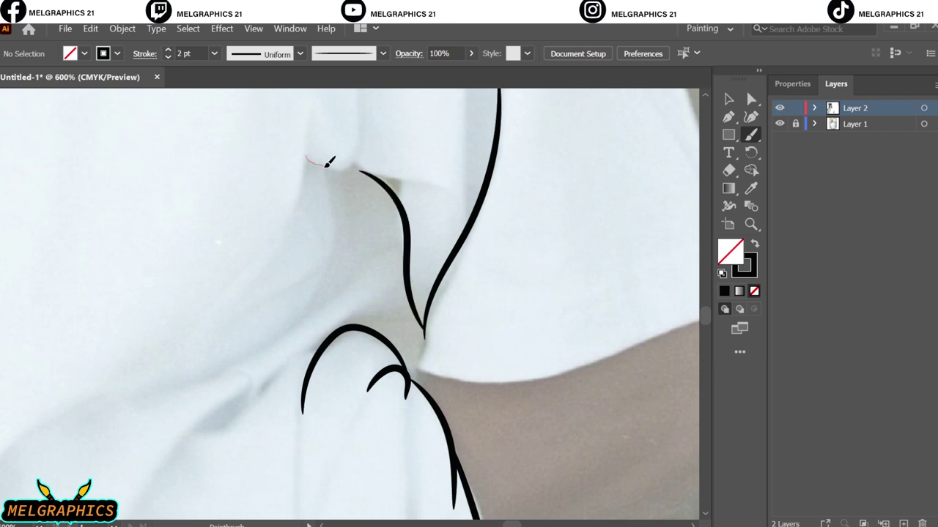
mouse_move(363, 134)
mouse_down()
mouse_move(306, 157)
mouse_move(444, 182)
mouse_up()
drag(420, 362, 437, 374)
Add further sleeve strokes and compare the line art against the restored photo.
scroll(533, 239, right, 5)
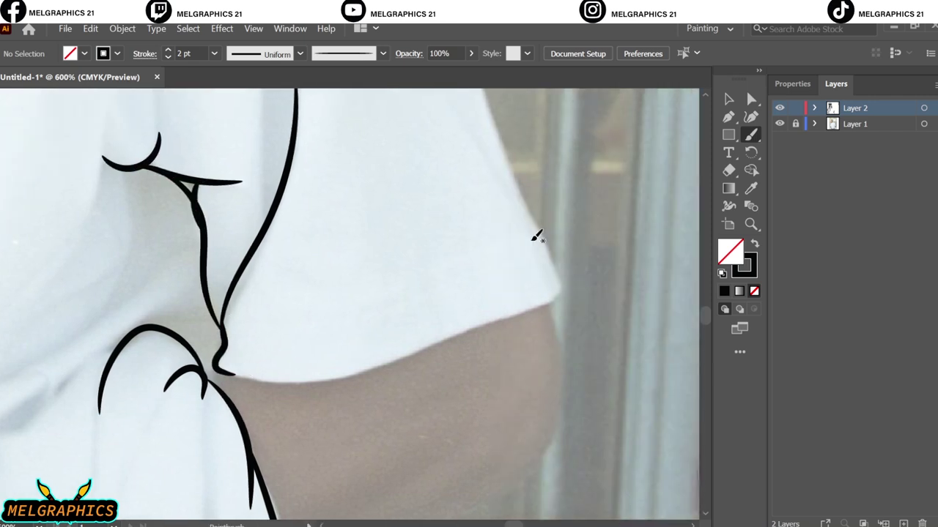
drag(444, 338, 225, 373)
drag(492, 91, 546, 301)
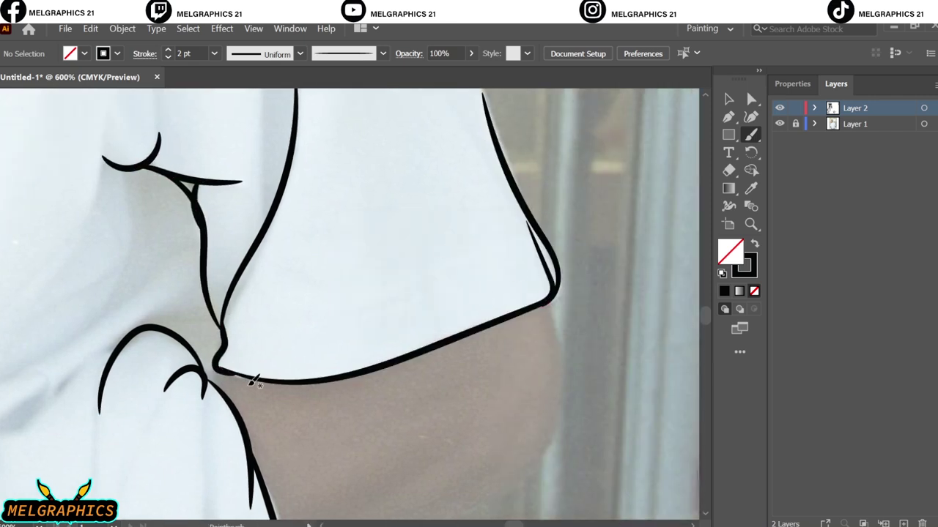
scroll(253, 374, down, 1)
key(ctrl+0)
scroll(429, 114, up, 5)
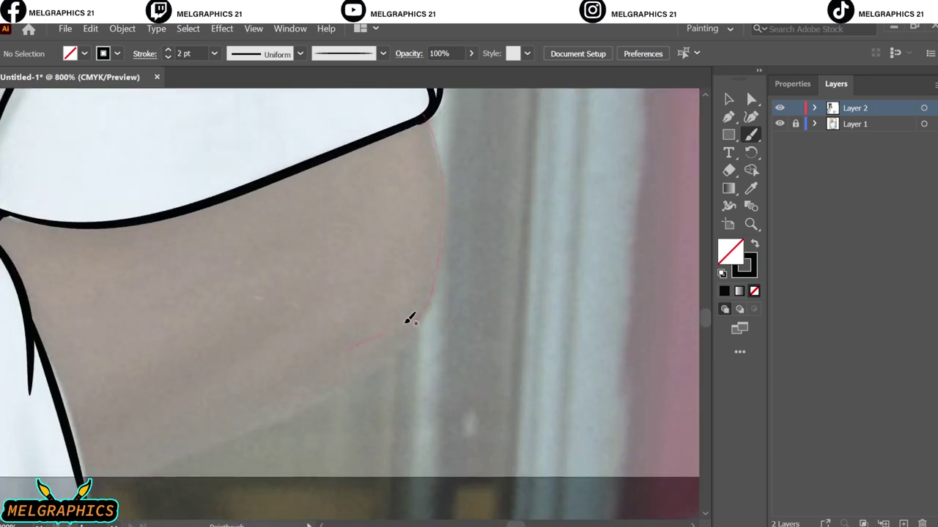
drag(408, 320, 344, 350)
scroll(80, 445, down, 1)
key(ctrl+0)
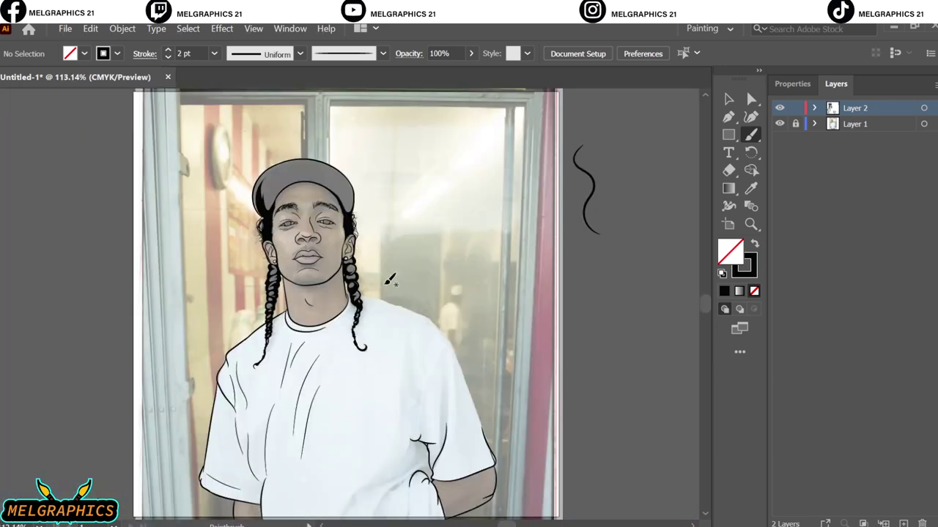
click(779, 124)
Switch to 1 pt strokes and draw thin fold lines in the shirt, forearm and bunched fabric.
click(168, 58)
scroll(378, 372, up, 4)
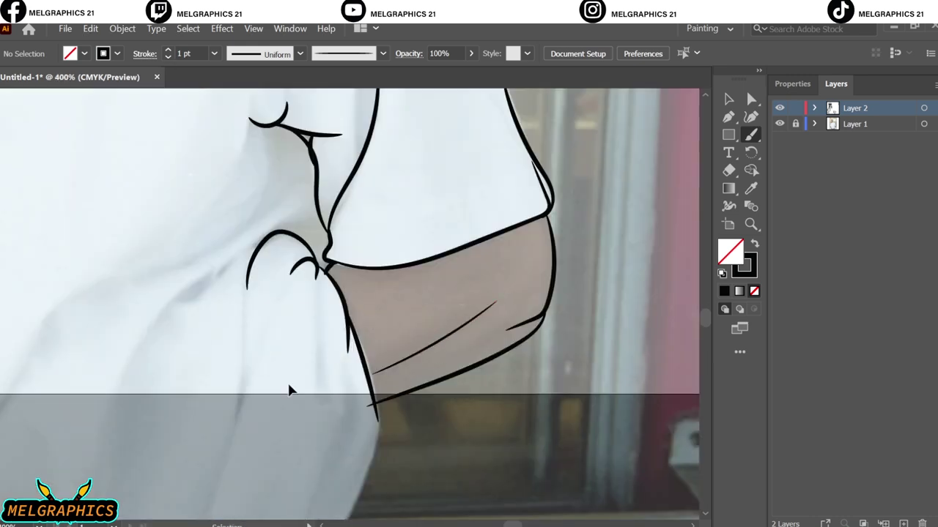
drag(293, 388, 410, 387)
drag(433, 300, 448, 424)
drag(463, 377, 467, 416)
drag(387, 298, 337, 431)
mouse_move(434, 211)
mouse_down()
mouse_move(532, 257)
mouse_move(414, 331)
mouse_up()
drag(420, 308, 346, 419)
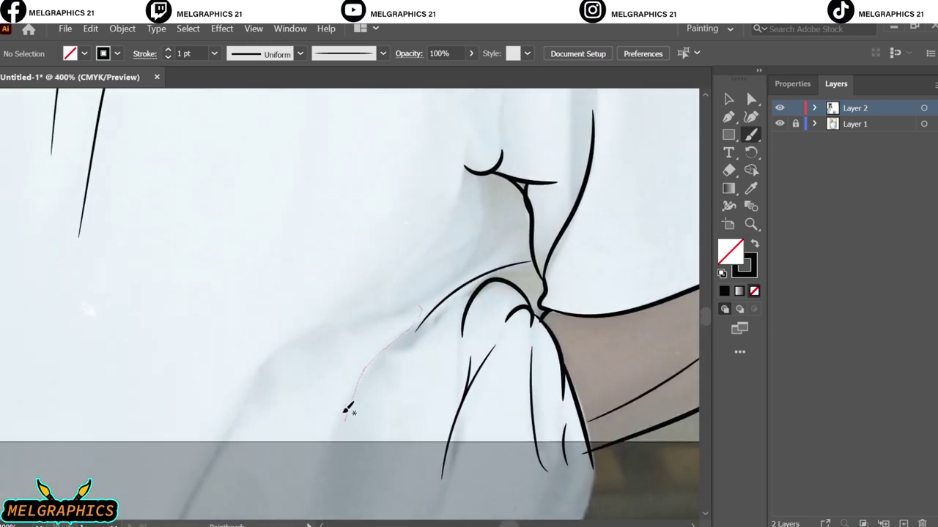
drag(260, 399, 427, 230)
mouse_move(473, 265)
mouse_down()
mouse_move(443, 234)
mouse_move(476, 153)
mouse_up()
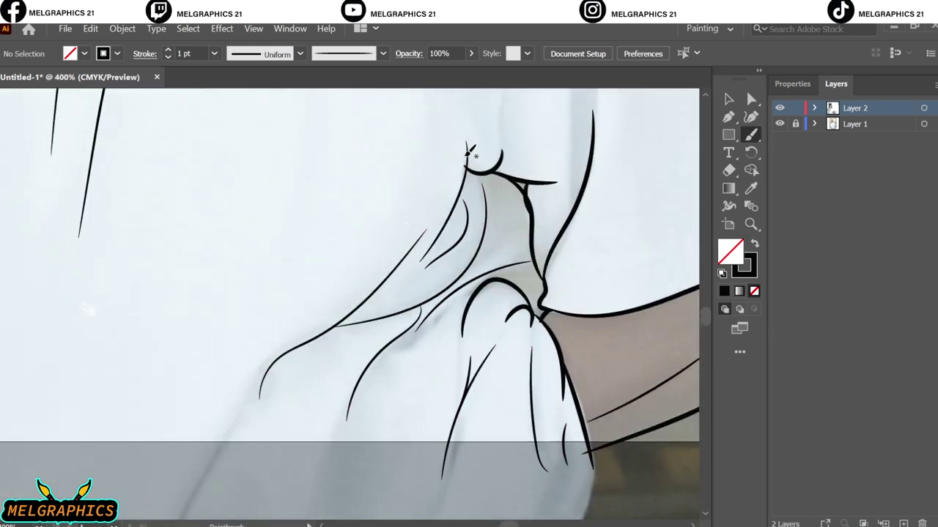
Add long fold lines down the shirt's right side and near the right shoulder.
scroll(540, 246, up, 5)
drag(565, 421, 593, 167)
drag(510, 367, 557, 123)
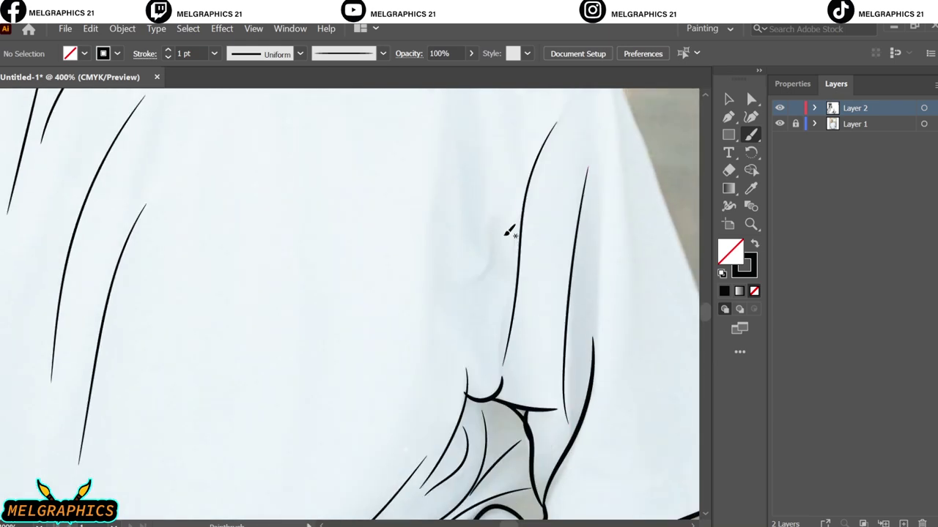
scroll(509, 230, up, 3)
drag(435, 443, 452, 199)
scroll(469, 293, up, 2)
drag(491, 359, 481, 136)
scroll(482, 136, down, 2)
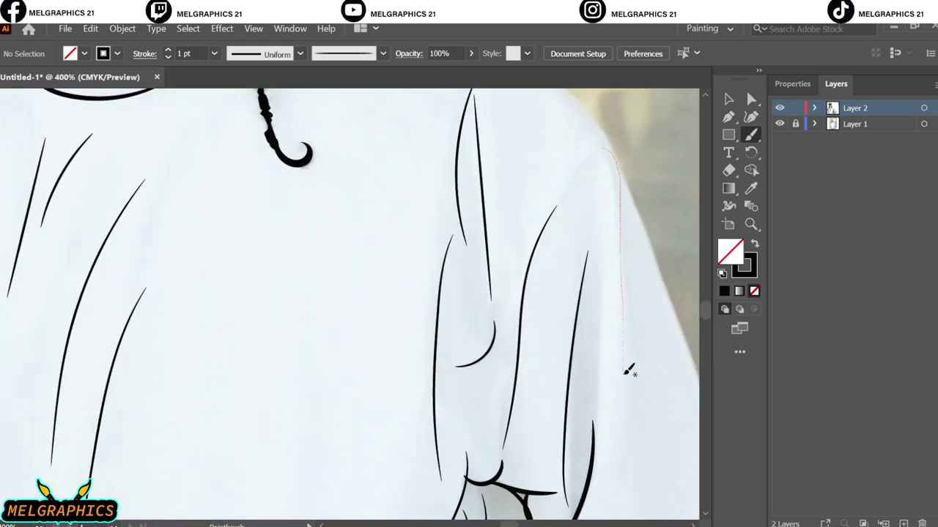
drag(628, 368, 628, 203)
key(ctrl+0)
scroll(594, 258, down, 1)
Check the line art against the photo, then trace the T-shirt's right shoulder edge.
click(779, 123)
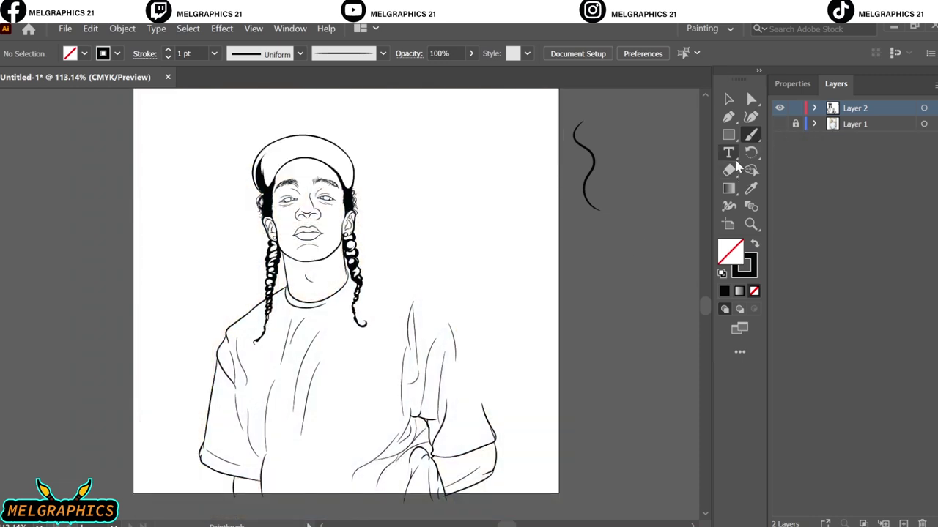
click(779, 124)
scroll(387, 272, up, 3)
scroll(387, 272, up, 3)
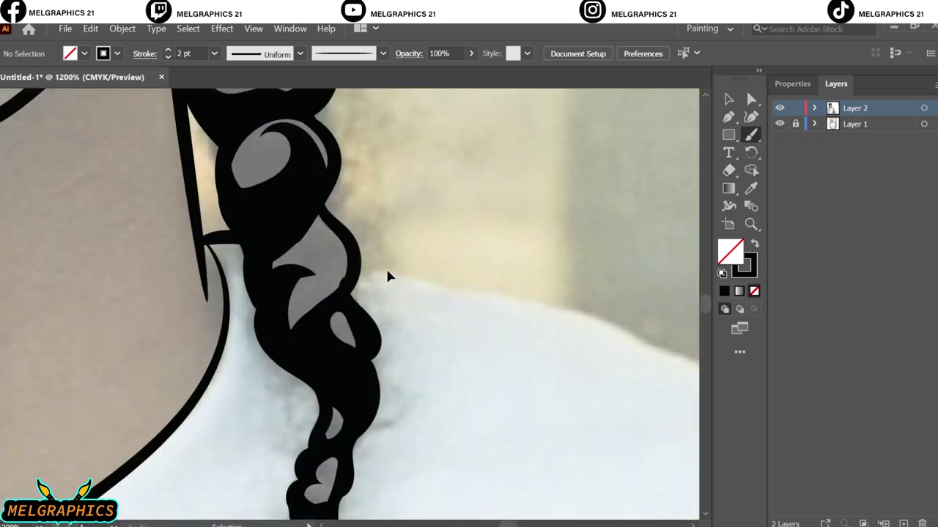
drag(233, 265, 440, 300)
scroll(222, 230, down, 2)
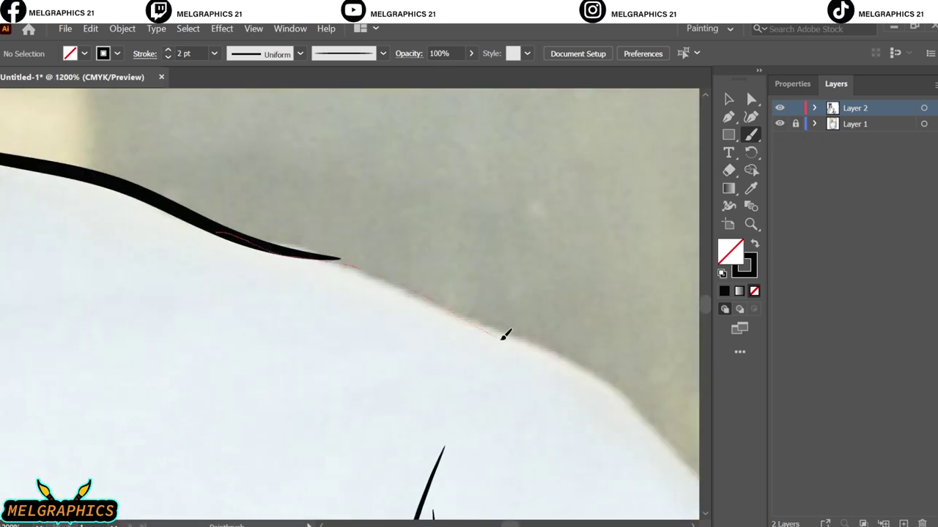
drag(506, 336, 686, 439)
scroll(534, 389, down, 3)
Continue the outline down the shoulder and right side, then hide the photo to check it.
drag(315, 173, 418, 268)
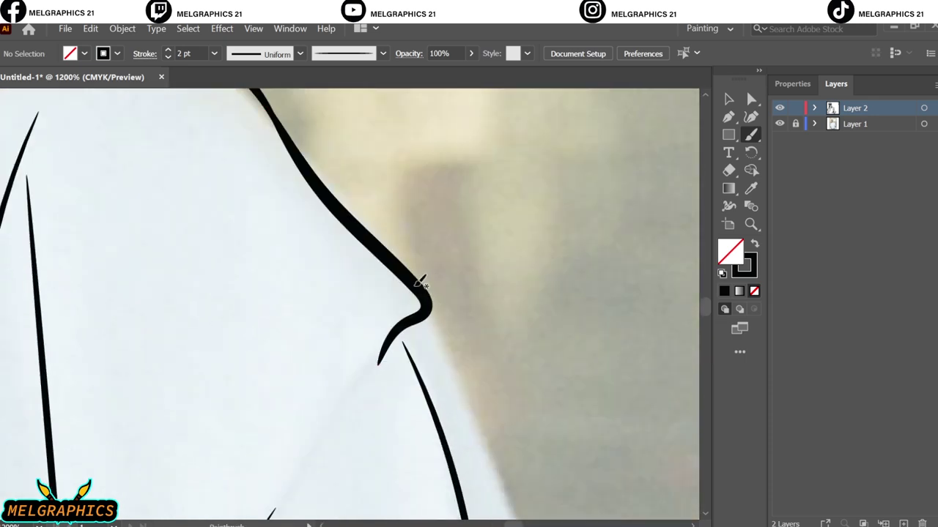
scroll(271, 101, down, 3)
drag(410, 446, 409, 448)
scroll(402, 188, down, 3)
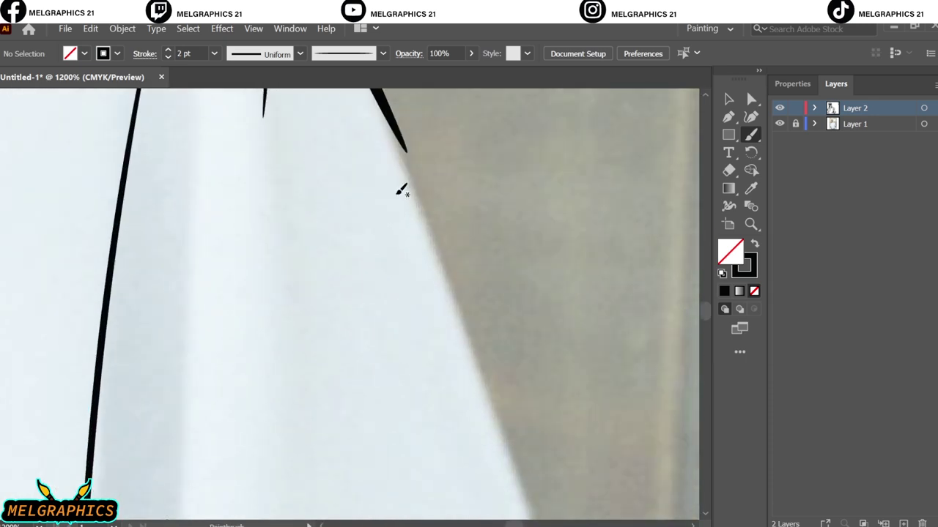
drag(522, 460, 524, 473)
scroll(513, 293, down, 3)
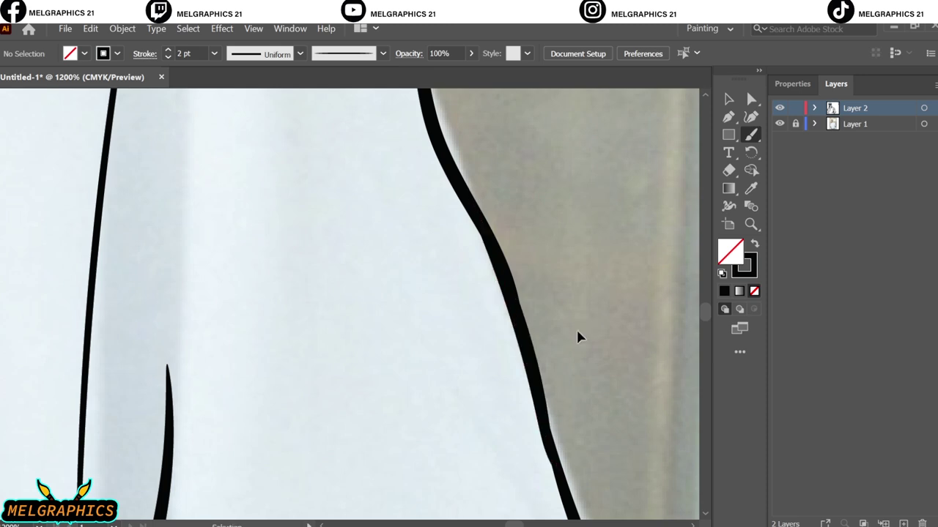
key(ctrl+0)
click(779, 123)
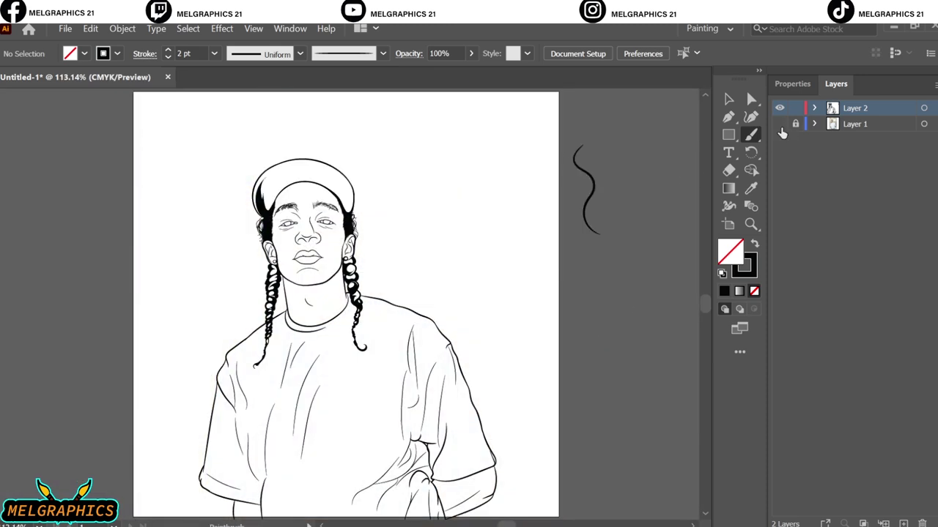
click(780, 123)
Draw Pencil shading lines along the chin and face.
scroll(293, 330, up, 4)
scroll(242, 438, up, 2)
key(n)
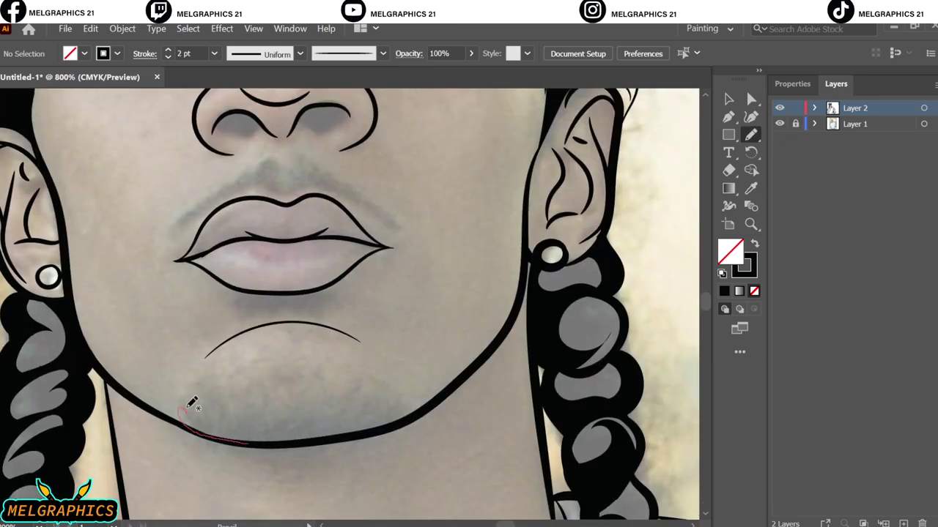
drag(189, 399, 220, 385)
scroll(220, 385, up, 2)
drag(41, 344, 128, 278)
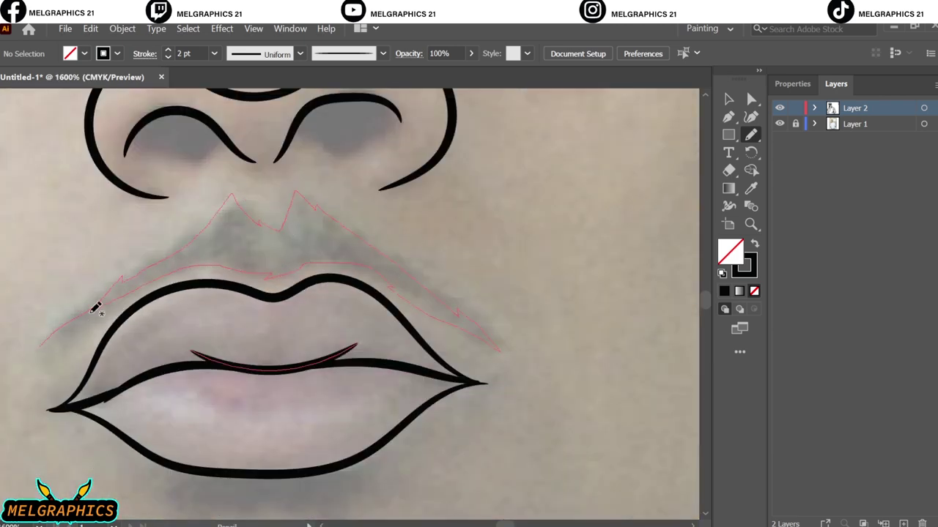
Trace the moustache above the upper lip as a solid black-filled shape.
drag(96, 309, 41, 343)
key(shift+x)
drag(225, 255, 121, 299)
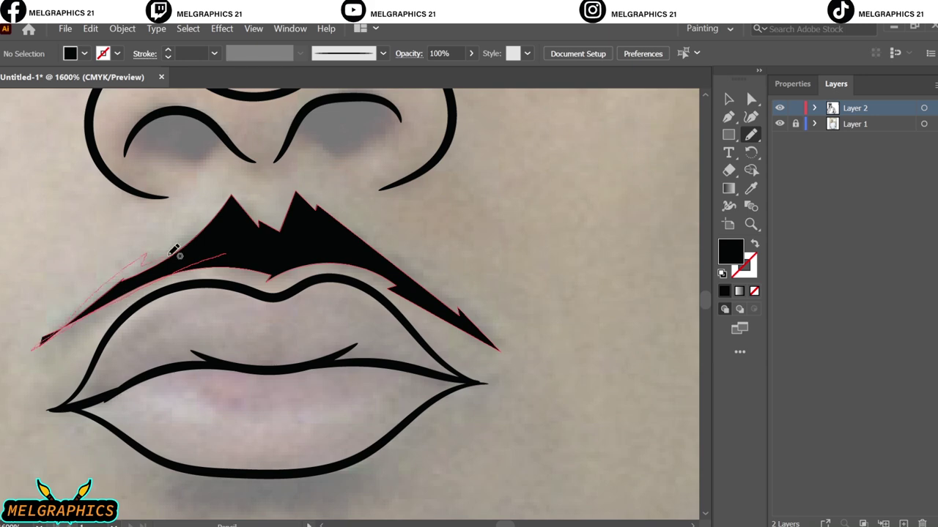
drag(175, 250, 220, 257)
scroll(241, 259, down, 5)
scroll(311, 201, up, 4)
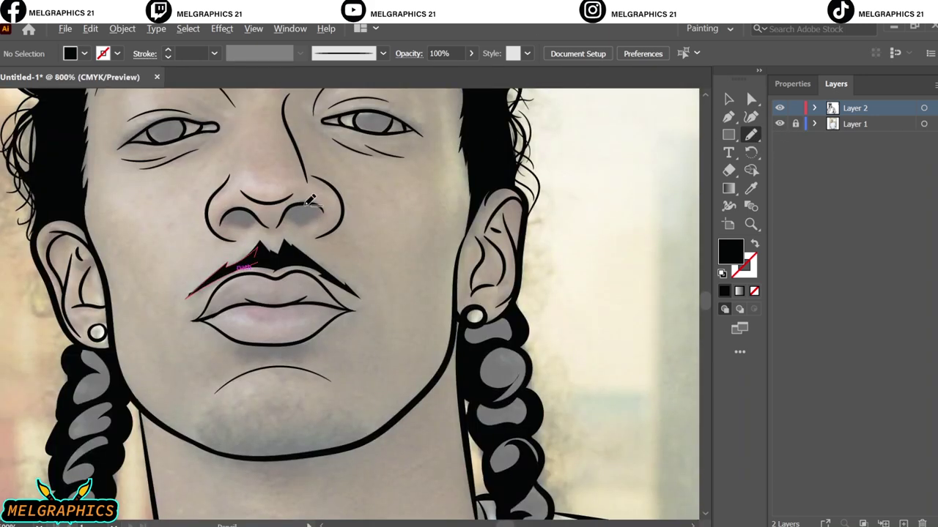
scroll(311, 202, up, 2)
scroll(220, 195, up, 2)
Trace the left nostril and shapes around the eye, then hide the reference photo.
mouse_move(48, 242)
mouse_down()
mouse_move(138, 313)
mouse_move(90, 241)
mouse_up()
scroll(90, 241, down, 5)
scroll(344, 223, up, 5)
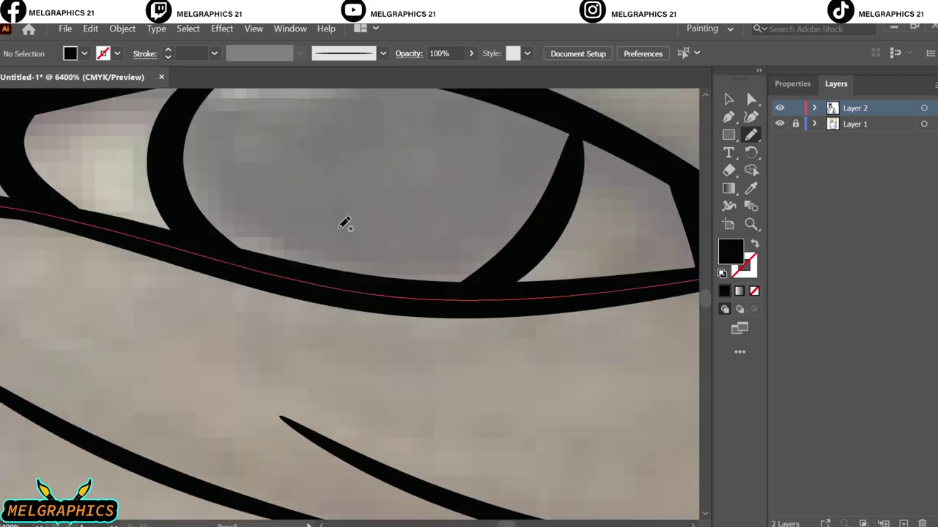
scroll(345, 224, down, 2)
drag(565, 272, 335, 356)
scroll(335, 356, down, 3)
scroll(289, 320, up, 3)
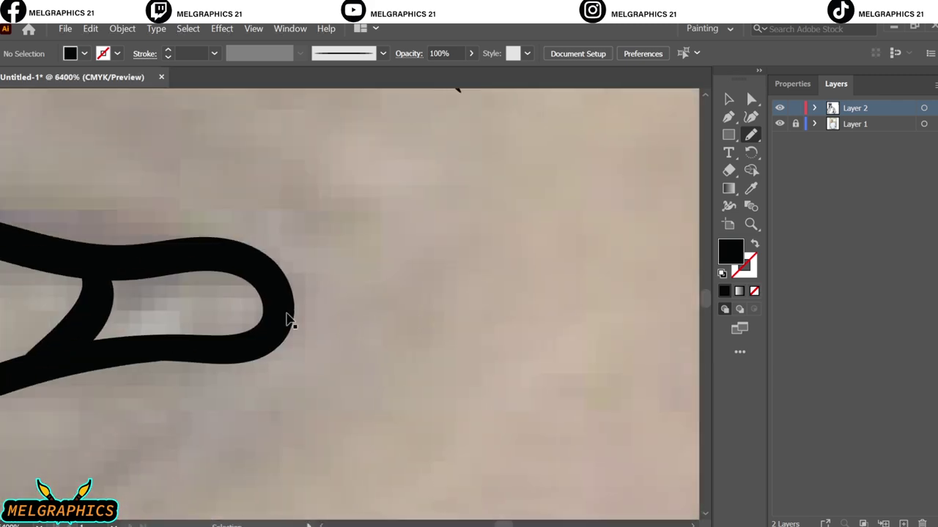
scroll(287, 320, down, 3)
drag(388, 212, 413, 356)
scroll(412, 356, down, 5)
click(779, 124)
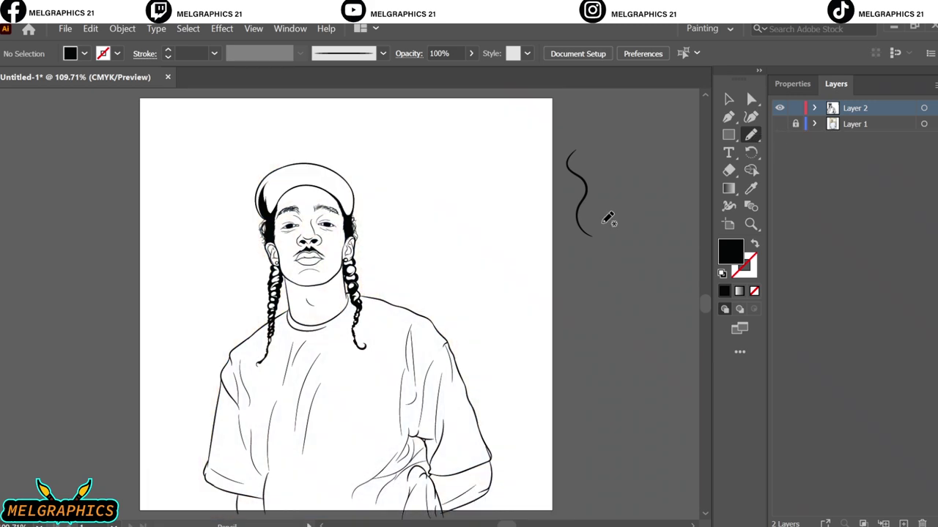
scroll(307, 252, up, 5)
Delete the solid black moustache shape.
key(v)
click(339, 269)
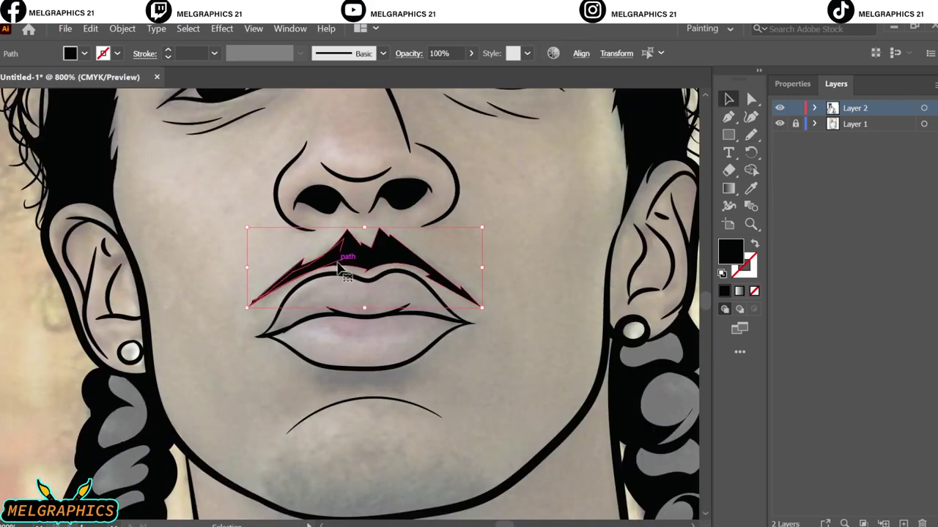
key(Delete)
key(b)
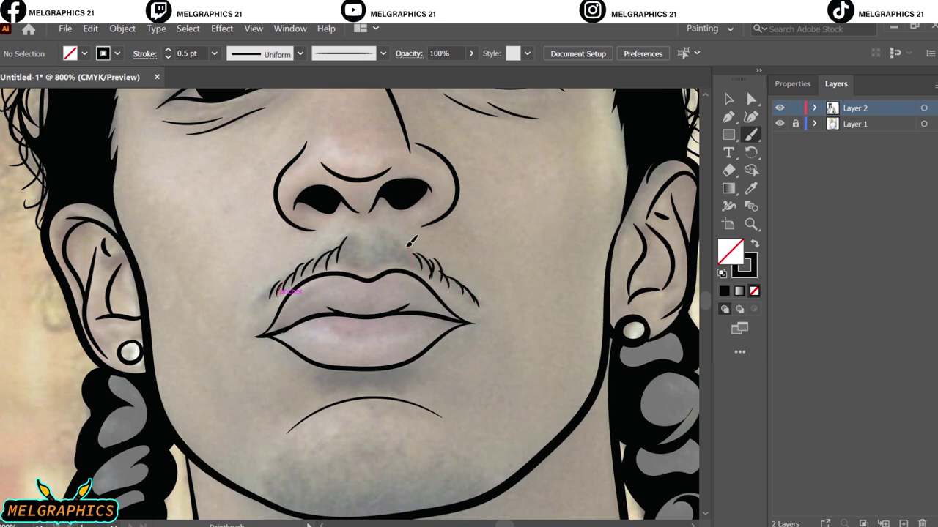
scroll(357, 247, down, 3)
scroll(269, 295, down, 2)
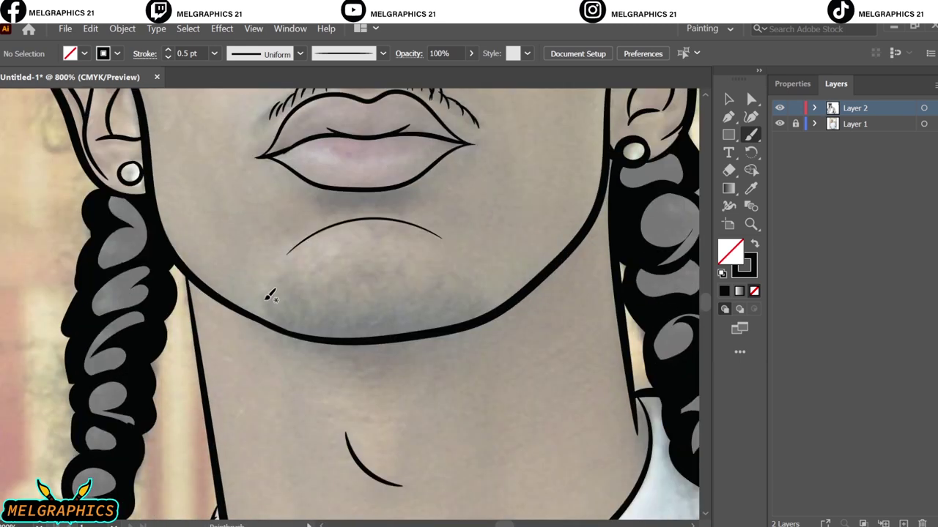
Alt-drag a copy of the chin hair strokes along the chin line.
click(727, 98)
click(287, 314)
mouse_move(288, 315)
mouse_down()
mouse_move(461, 309)
mouse_move(344, 318)
mouse_move(418, 304)
mouse_up()
click(496, 274)
key(b)
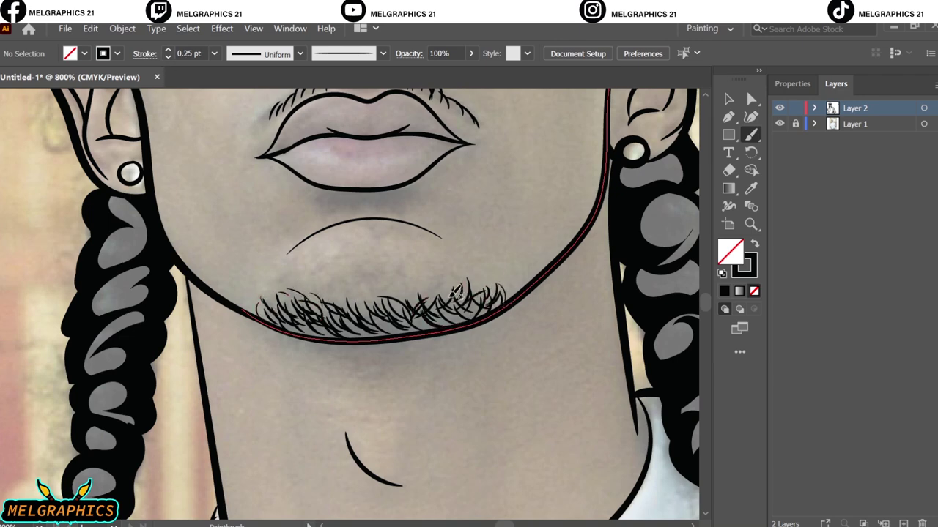
key(ctrl+0)
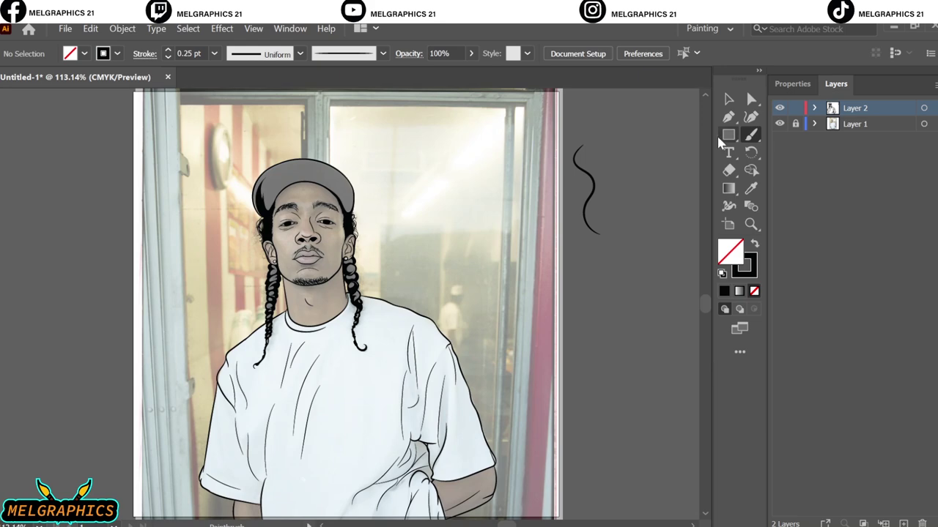
scroll(308, 253, up, 10)
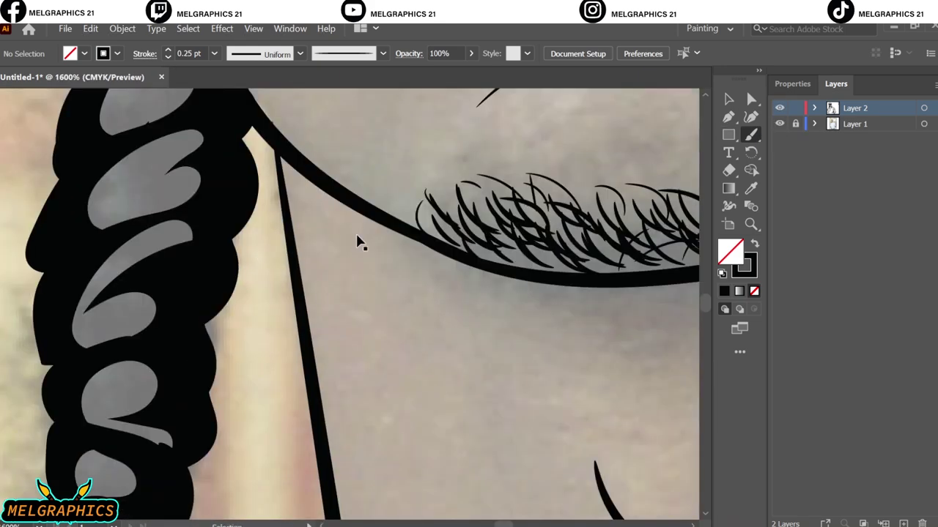
Paint thin Paintbrush hair strokes across the moustache, then hide the reference photo.
drag(353, 292, 382, 216)
drag(430, 264, 410, 233)
scroll(456, 216, right, 5)
drag(484, 267, 501, 227)
drag(508, 257, 523, 224)
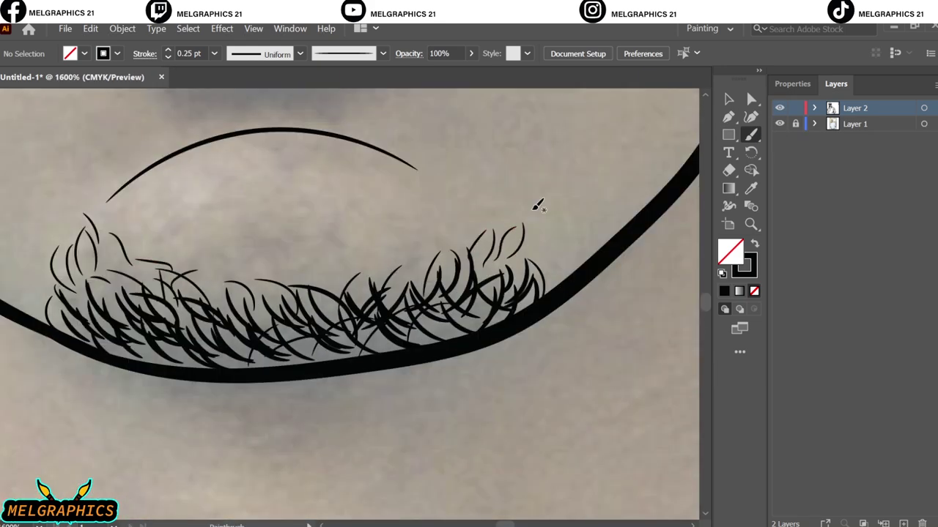
key(ctrl+0)
click(779, 124)
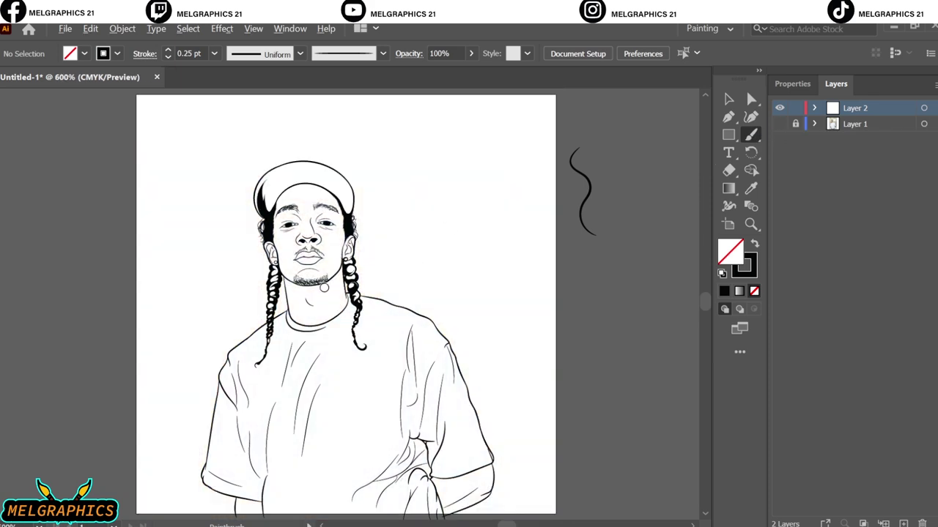
Add two more hair strokes to the beard.
scroll(284, 347, up, 10)
scroll(284, 347, down, 5)
drag(366, 384, 399, 329)
drag(469, 436, 484, 372)
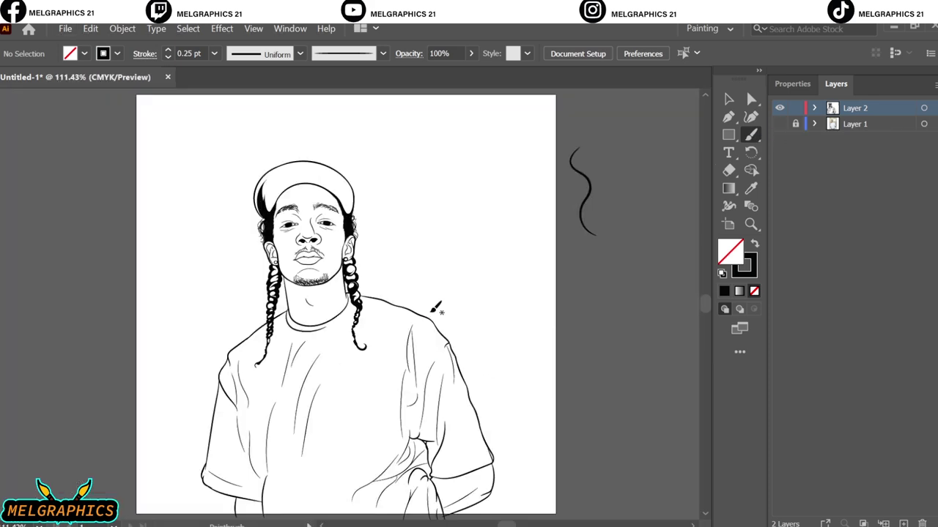
key(ctrl+0)
Save the document as the Adobe PDF nipsey.pdf with default settings.
key(v)
key(alt+f)
click(83, 158)
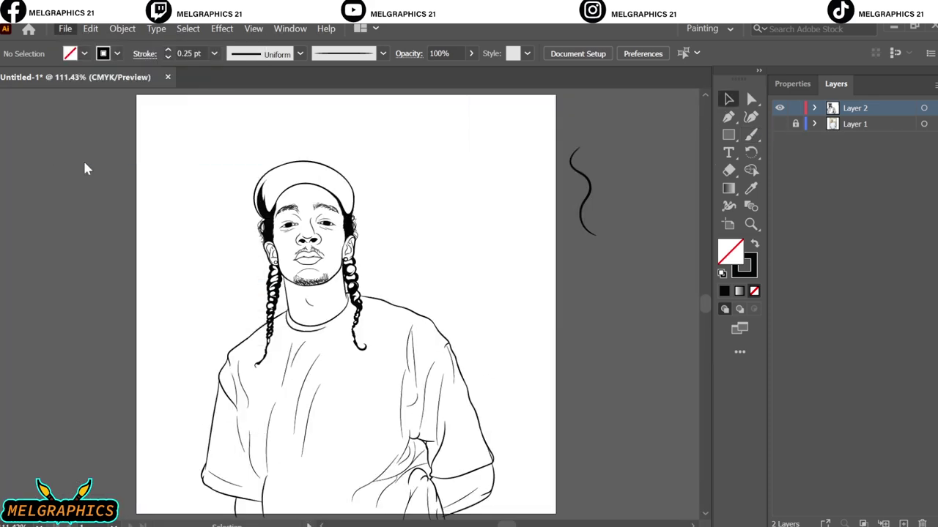
text(nips)
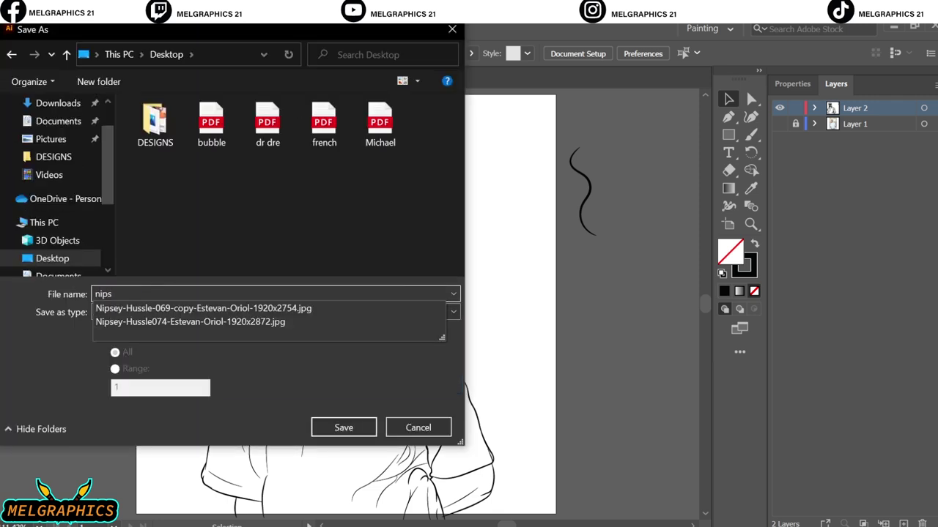
key(Return)
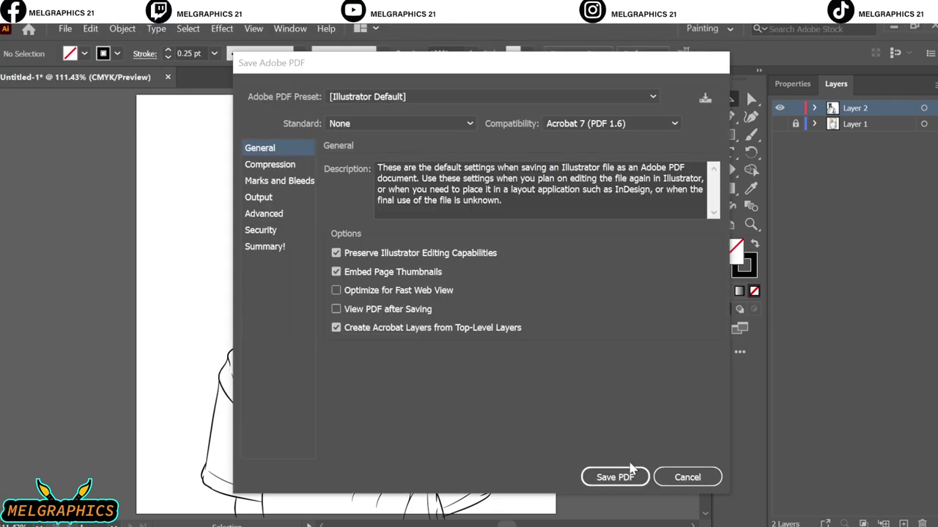
click(618, 476)
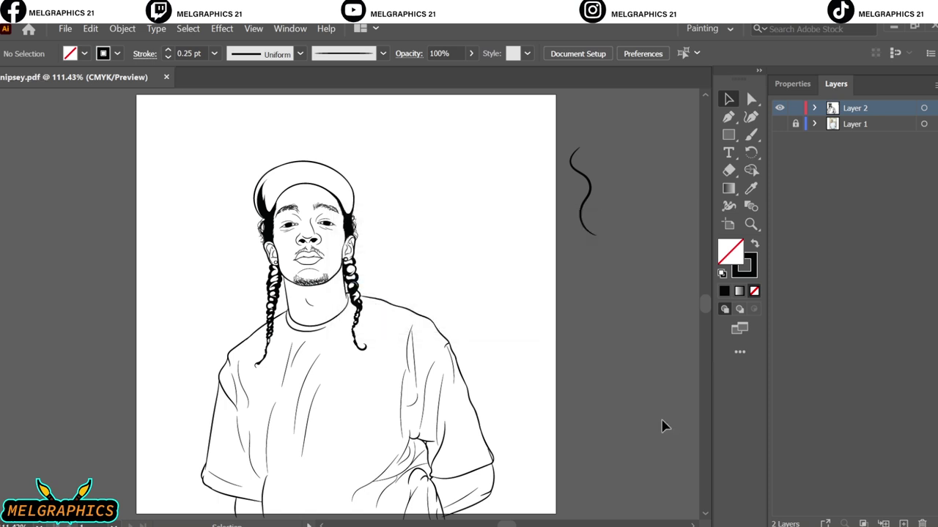
Draw a black-filled rectangle bar below the figure.
scroll(571, 319, down, 2)
key(m)
drag(196, 466, 461, 489)
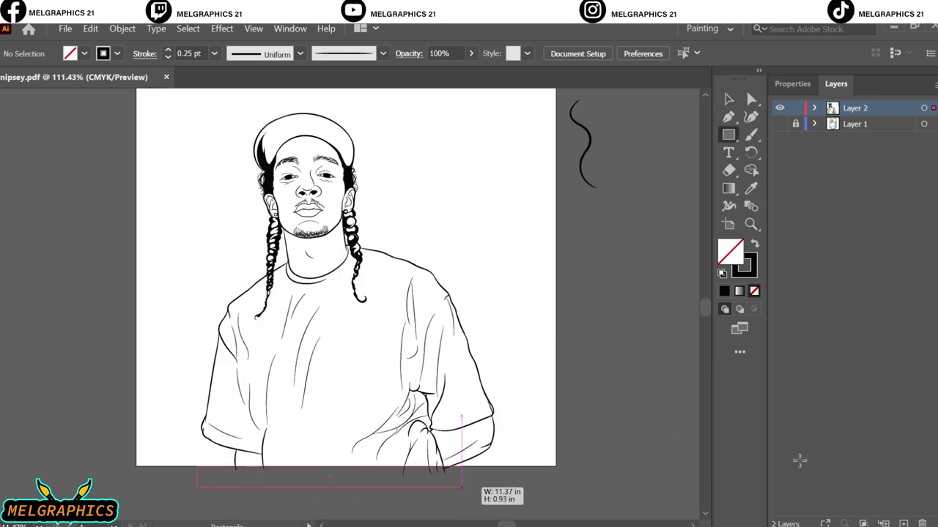
key(shift+x)
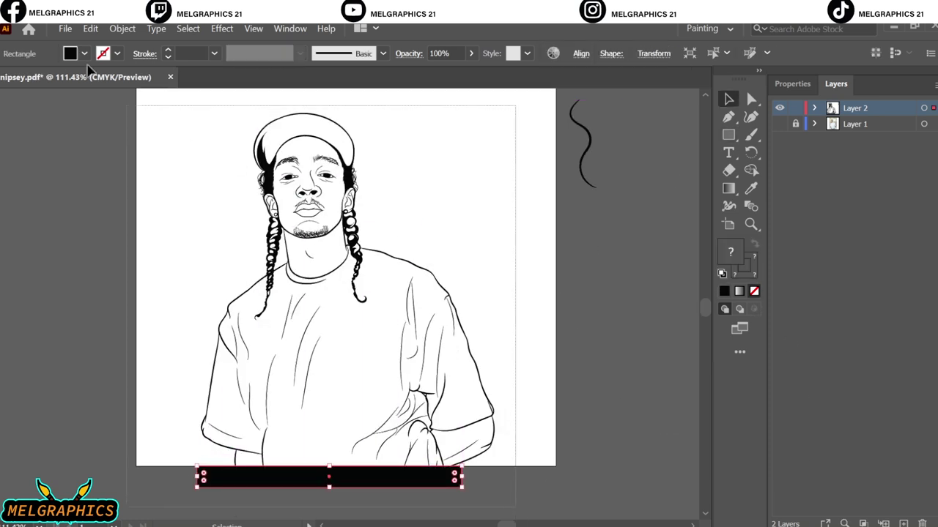
Expand all artwork, fill and stroke, into filled outlines.
key(ctrl+a)
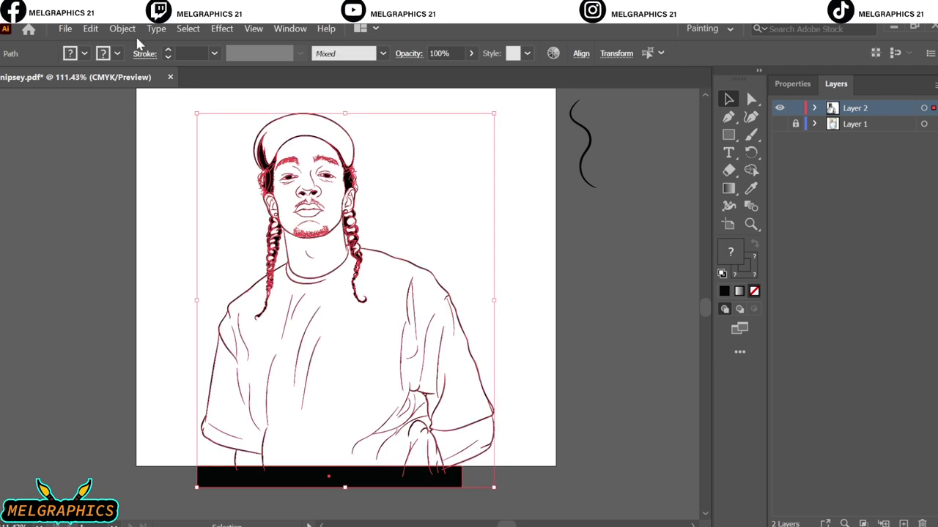
click(122, 28)
click(139, 199)
click(460, 360)
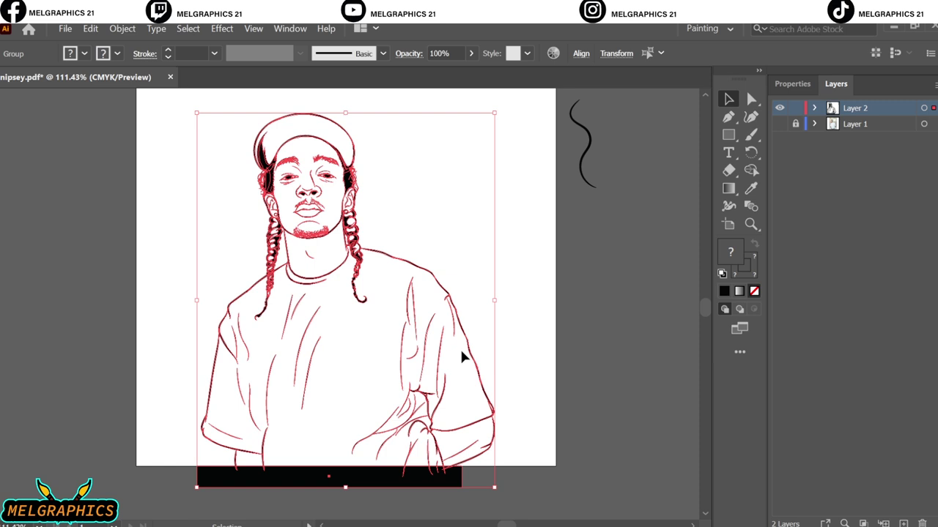
click(791, 84)
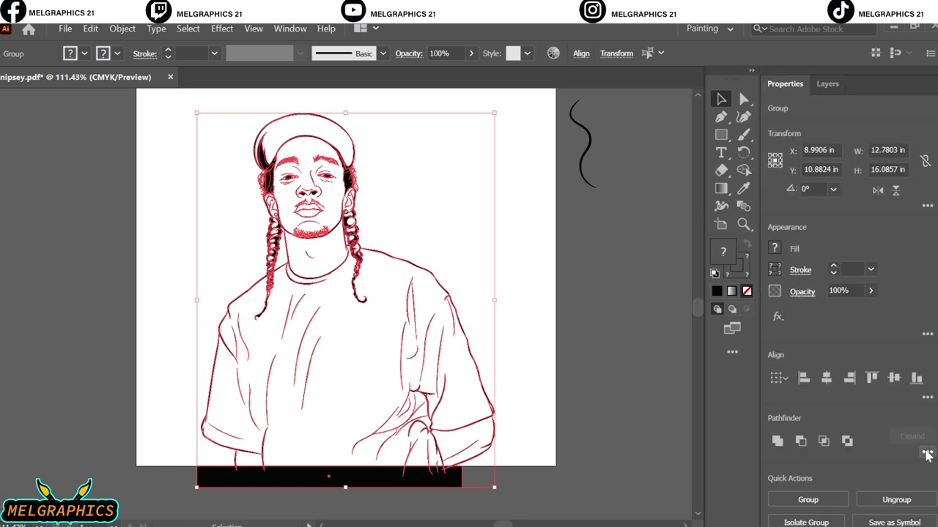
click(926, 455)
click(628, 252)
click(835, 84)
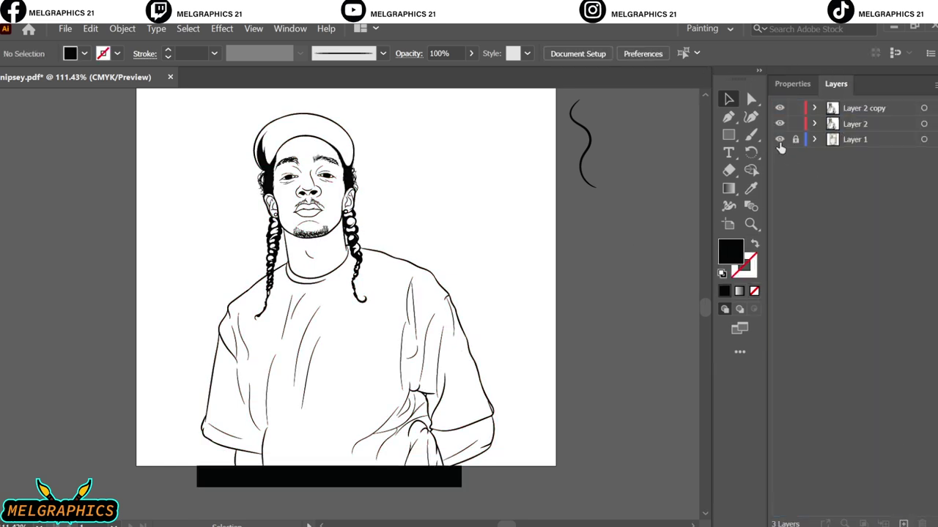
Draw an orange-filled rectangle covering the whole figure.
double_click(729, 253)
click(640, 191)
click(849, 159)
double_click(729, 253)
key(Return)
click(728, 134)
drag(182, 99, 517, 504)
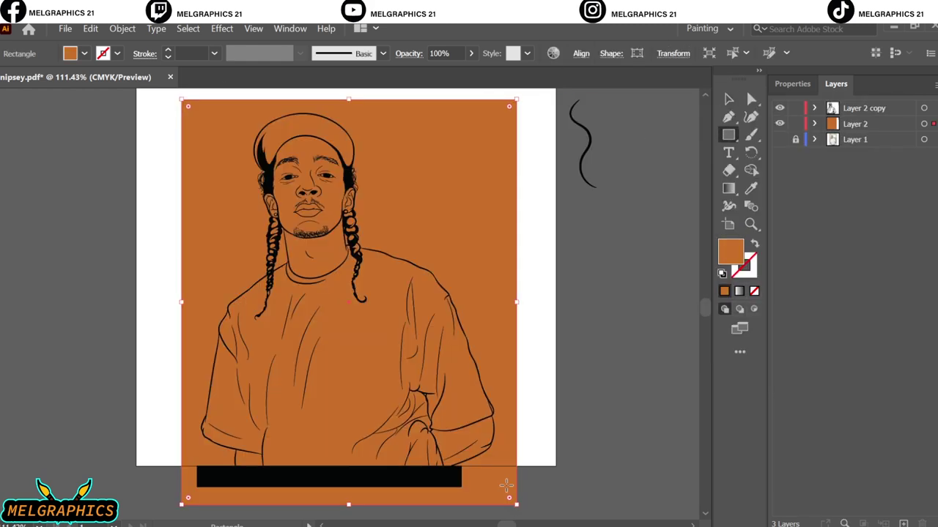
Adjust colour balance to magenta 6, yellow -6, and send the rectangle behind the artwork.
click(90, 28)
click(370, 305)
click(542, 388)
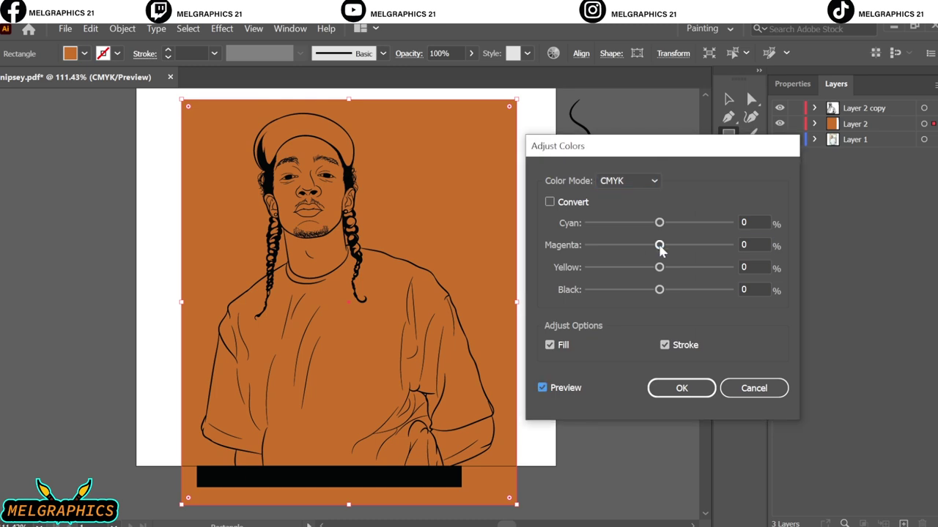
drag(659, 244, 662, 245)
drag(660, 267, 654, 268)
key(Return)
right_click(429, 117)
click(643, 464)
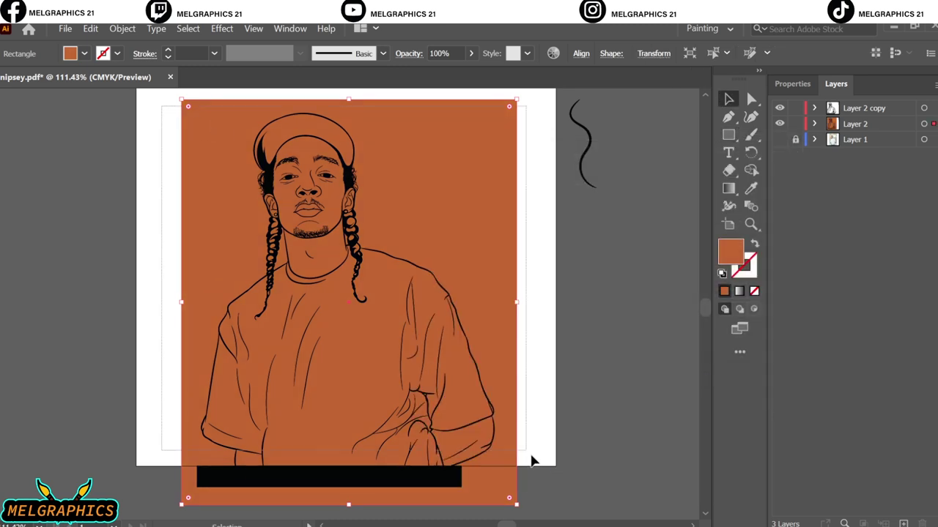
Select all and isolate the line-art group for editing.
key(ctrl+a)
scroll(903, 462, down, 2)
double_click(445, 247)
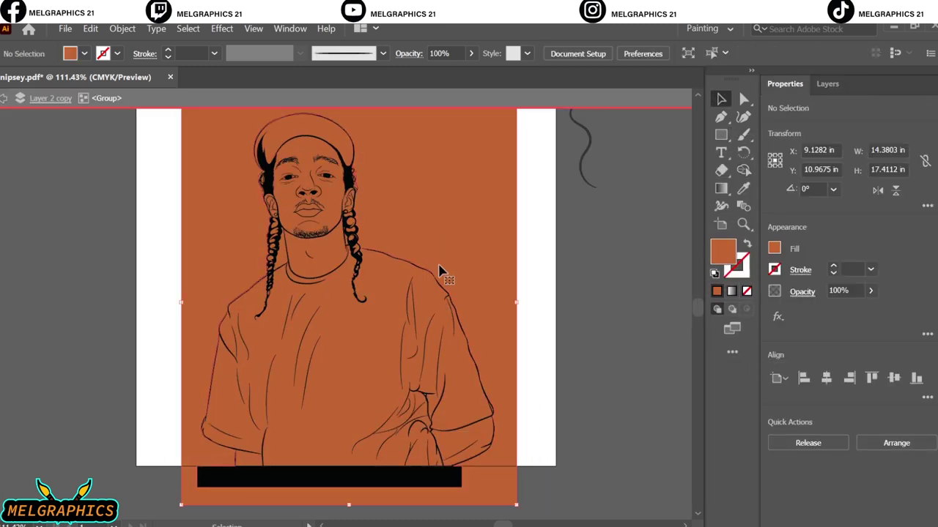
scroll(366, 330, up, 10)
scroll(374, 351, down, 10)
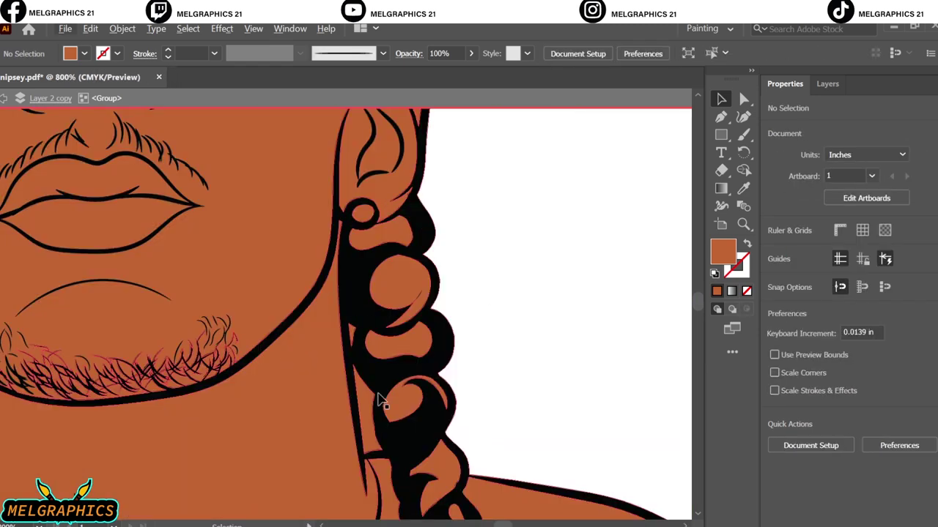
scroll(337, 286, up, 5)
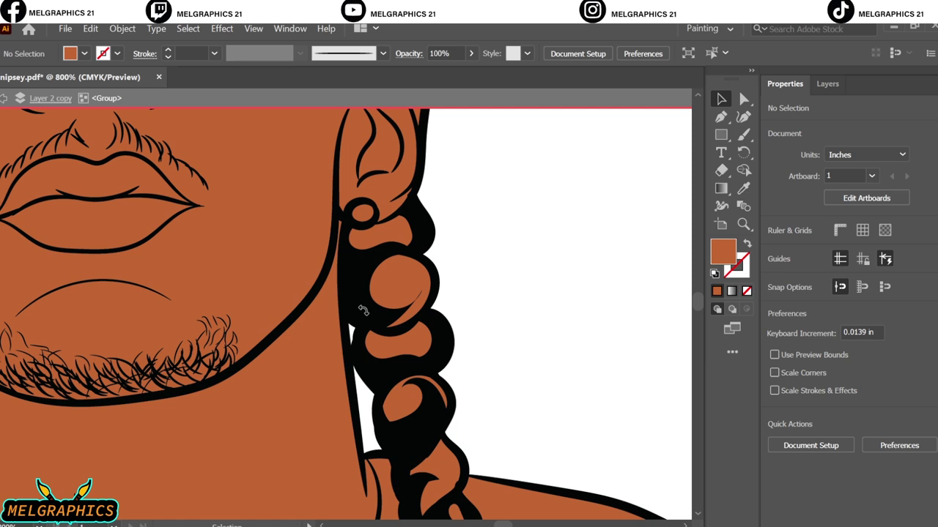
scroll(362, 311, down, 5)
Lock the line paths in the Layers panel and fill the T-shirt light grey.
click(827, 84)
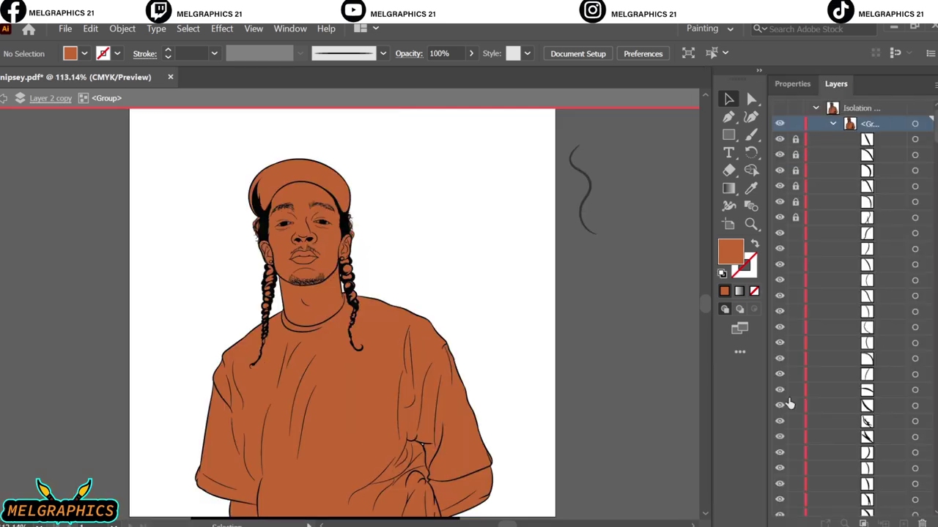
mouse_move(789, 403)
mouse_down()
mouse_move(796, 516)
mouse_move(809, 394)
mouse_up()
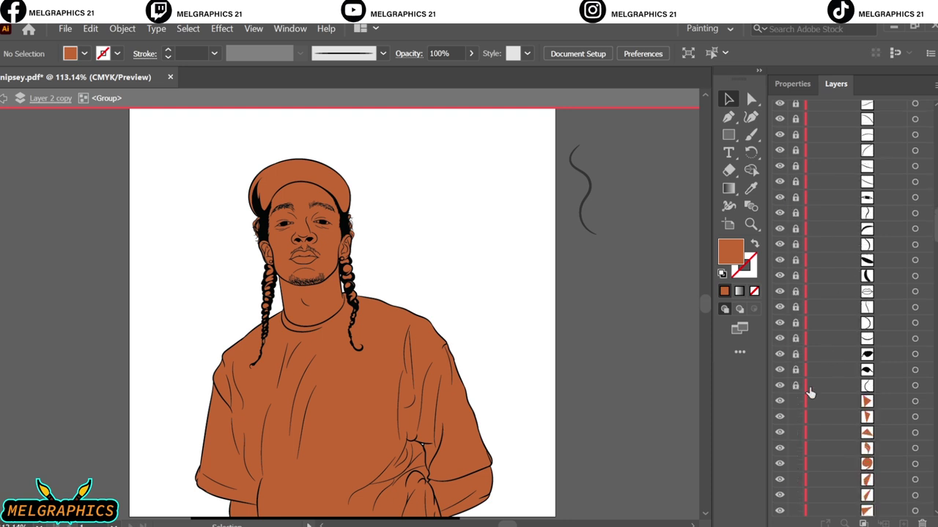
click(402, 342)
click(84, 53)
click(96, 121)
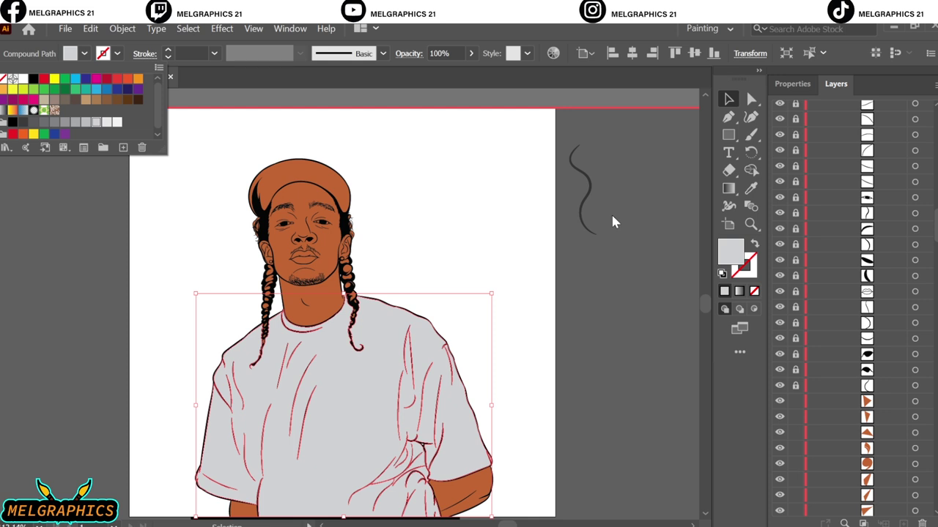
Confirm the light blue fill on the shirt and deselect it.
click(740, 256)
key(Return)
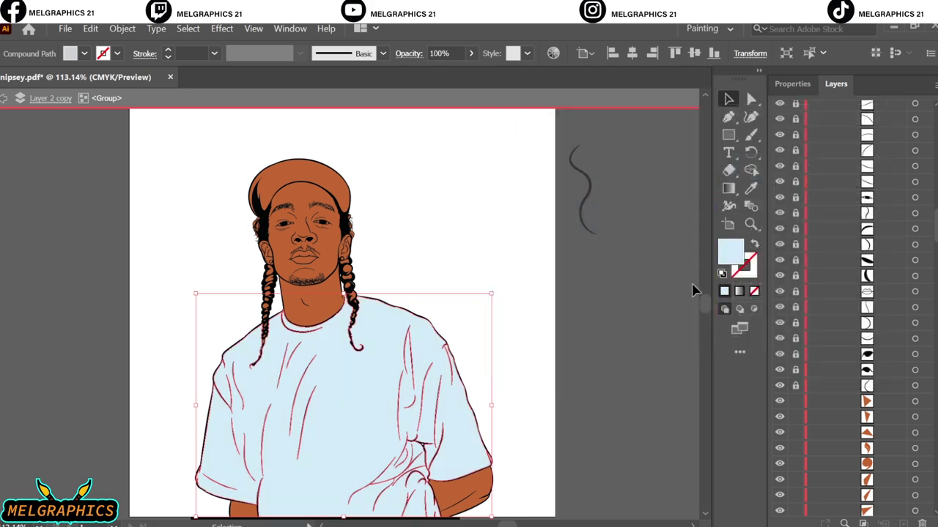
click(580, 339)
scroll(262, 297, up, 1)
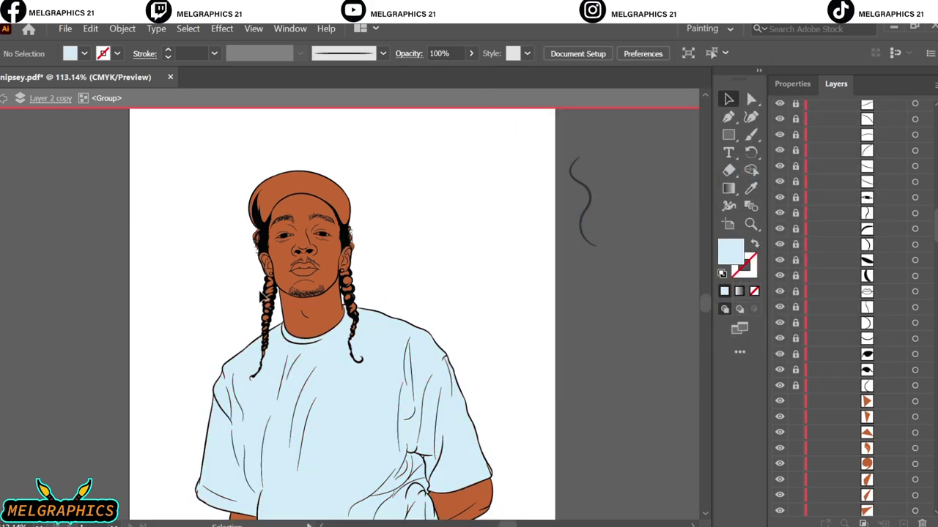
scroll(267, 321, up, 5)
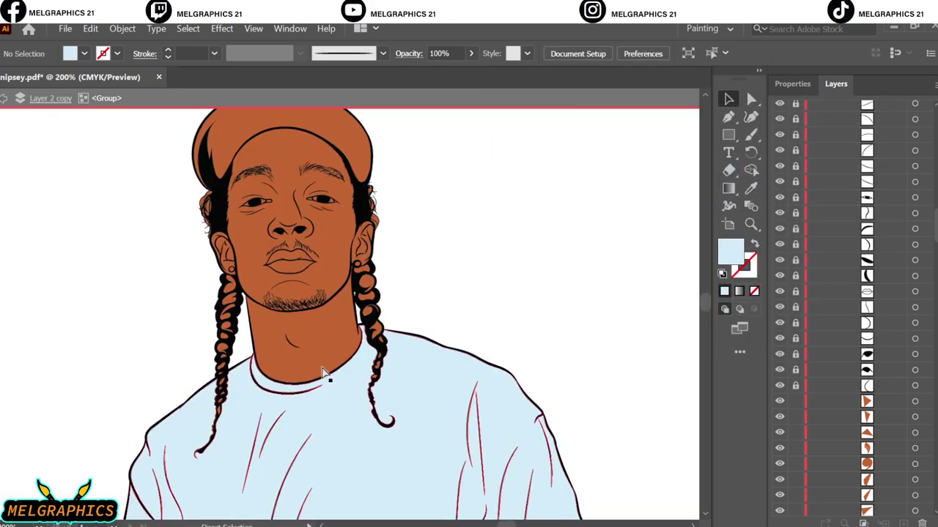
scroll(266, 322, up, 3)
Fill the left braid's strands near-black.
click(254, 487)
drag(195, 209, 283, 502)
scroll(293, 330, up, 2)
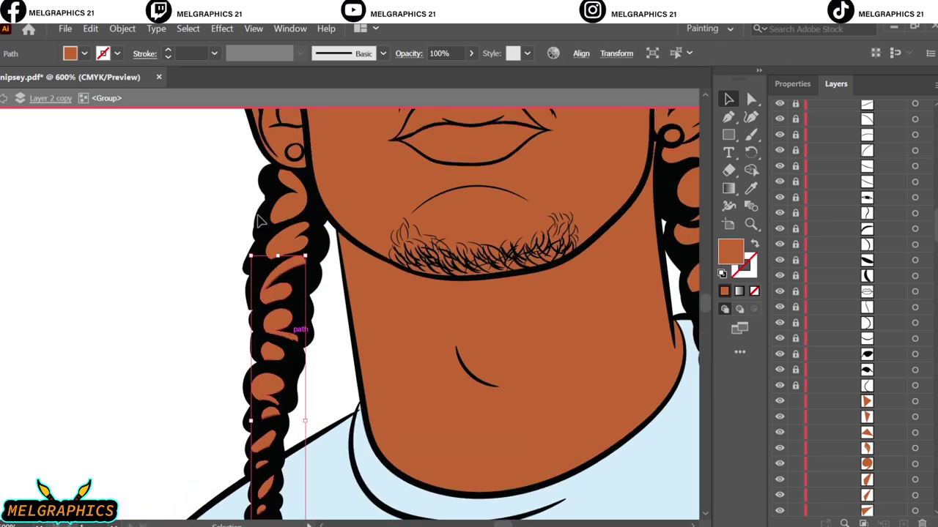
double_click(731, 251)
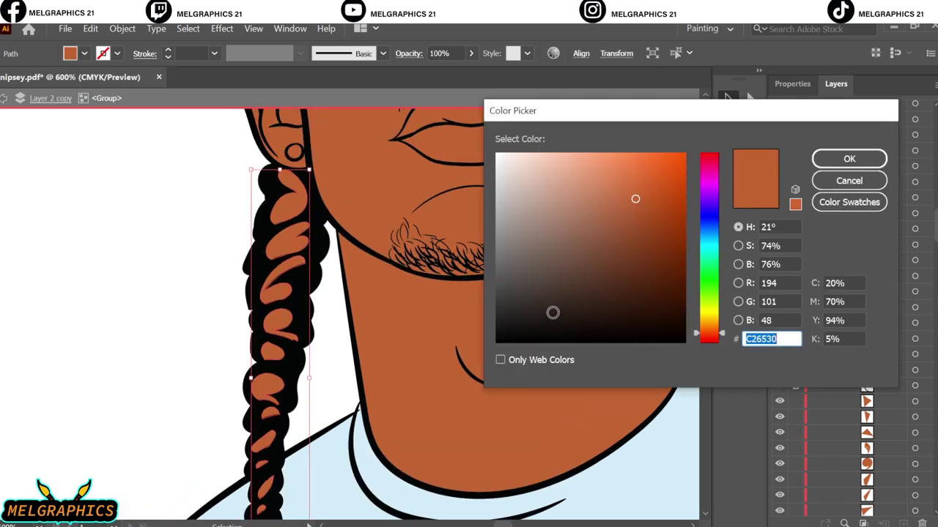
click(511, 306)
key(Return)
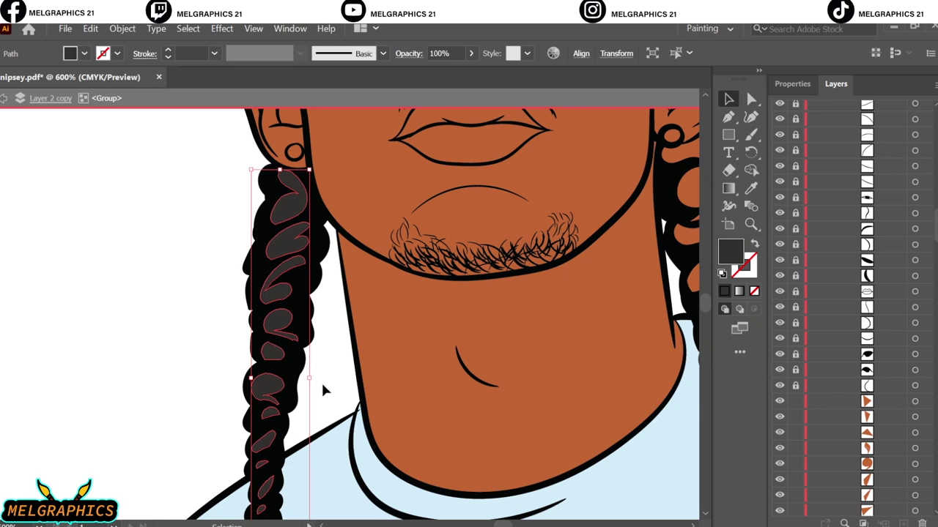
Copy the near-black braid fill onto the right braid's strands with the eyedropper.
scroll(526, 251, right, 3)
click(534, 391)
scroll(601, 274, down, 3)
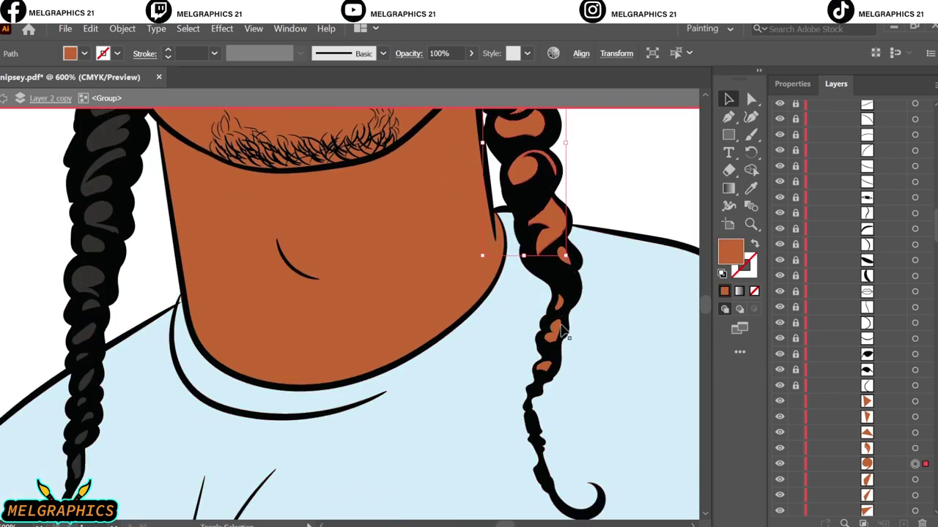
key(i)
click(84, 340)
key(ctrl+shift+a)
Sample the dark braid colour onto further hair, including the hair beside the left ear.
scroll(578, 242, up, 5)
scroll(578, 236, up, 5)
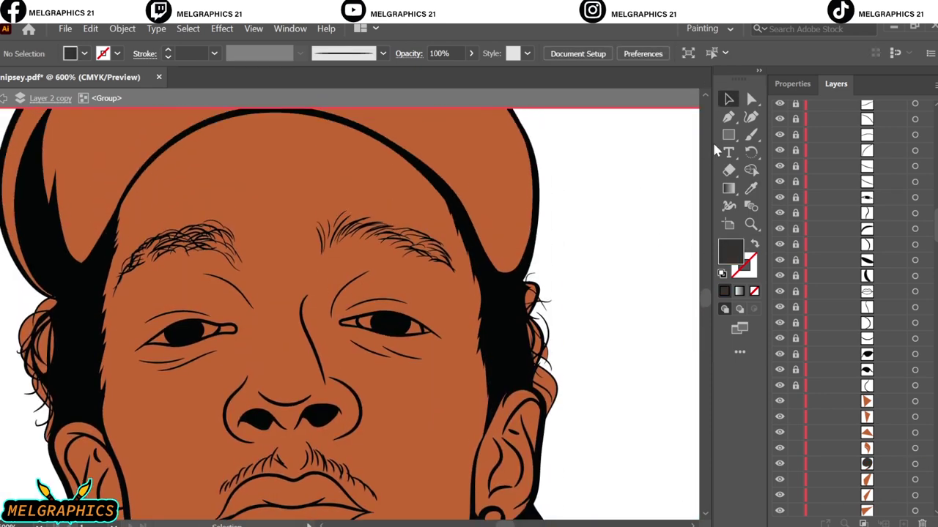
key(i)
click(553, 280)
key(v)
click(53, 364)
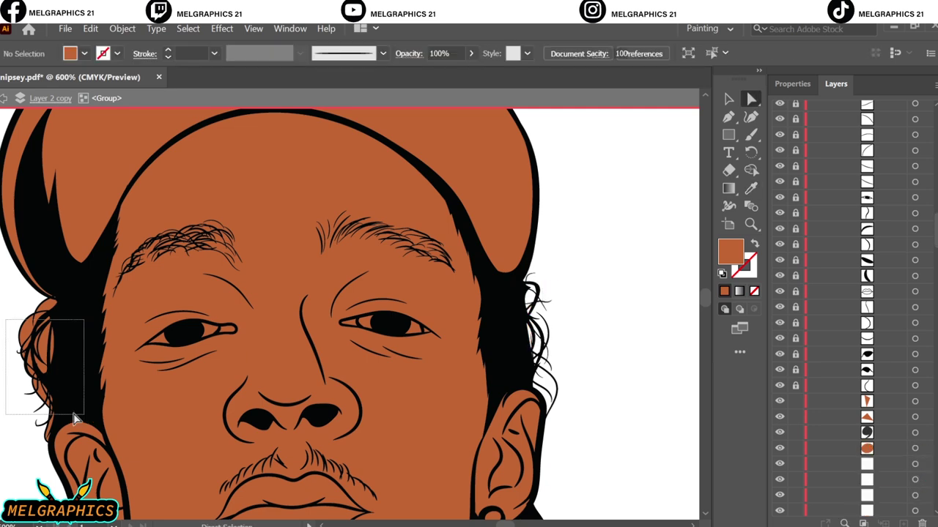
key(ctrl+shift+a)
Fill both eye whites white and the inner eye corners dark red.
click(360, 321)
shift+click(209, 331)
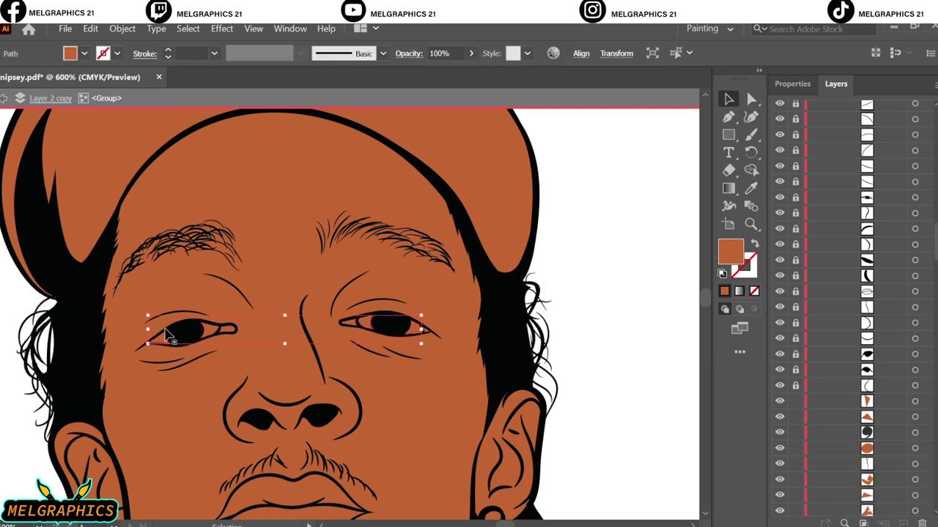
click(84, 54)
click(30, 103)
click(425, 328)
shift+click(227, 327)
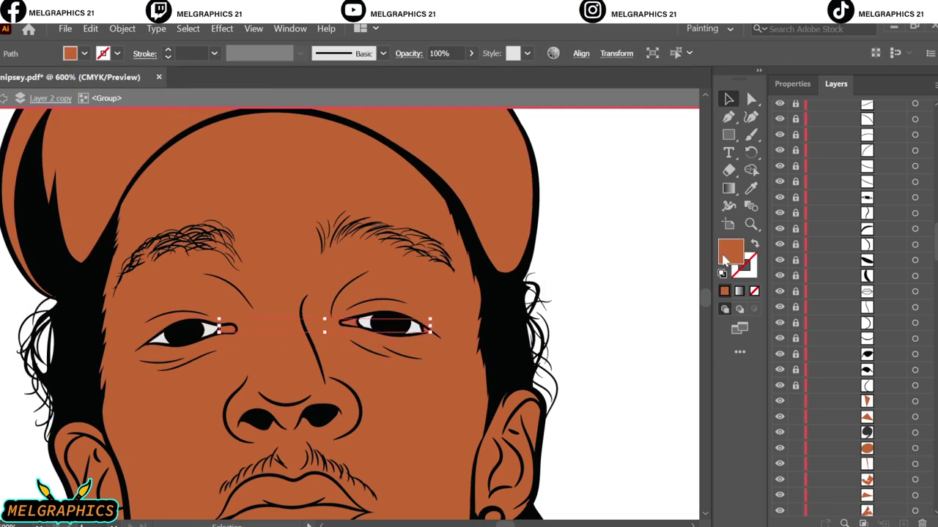
double_click(730, 252)
click(789, 159)
Fill both earrings light grey.
scroll(638, 284, down, 3)
click(492, 386)
shift+click(115, 401)
click(84, 53)
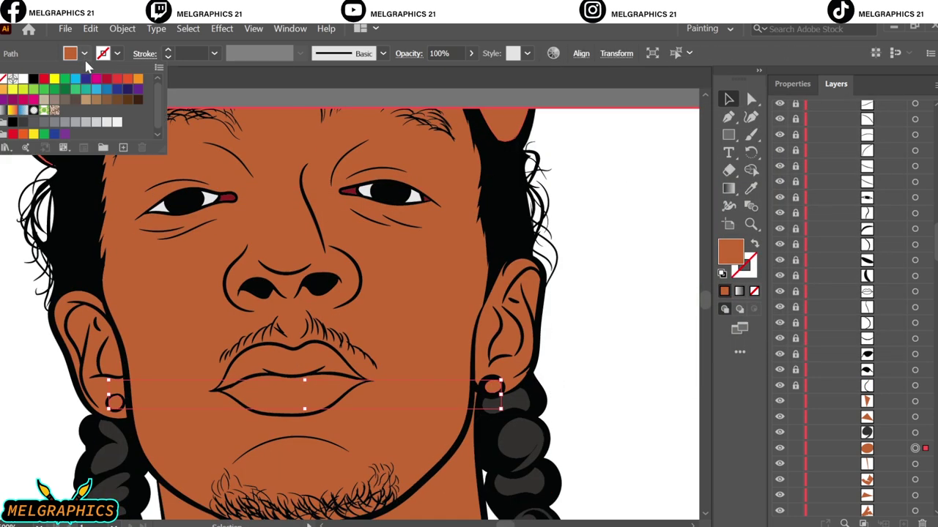
click(22, 117)
key(Escape)
Colour the upper and lower lips a dusky dark red, then fit the artboard in view.
click(307, 366)
double_click(731, 251)
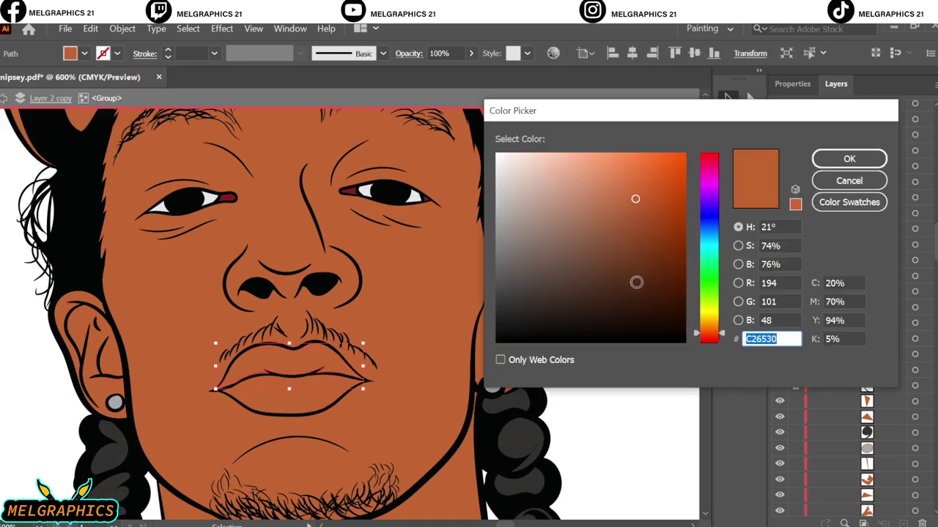
mouse_move(634, 278)
mouse_down()
mouse_move(567, 266)
mouse_move(559, 244)
mouse_up()
click(849, 159)
click(310, 389)
double_click(730, 251)
click(849, 158)
double_click(730, 251)
click(849, 158)
click(679, 249)
key(ctrl+0)
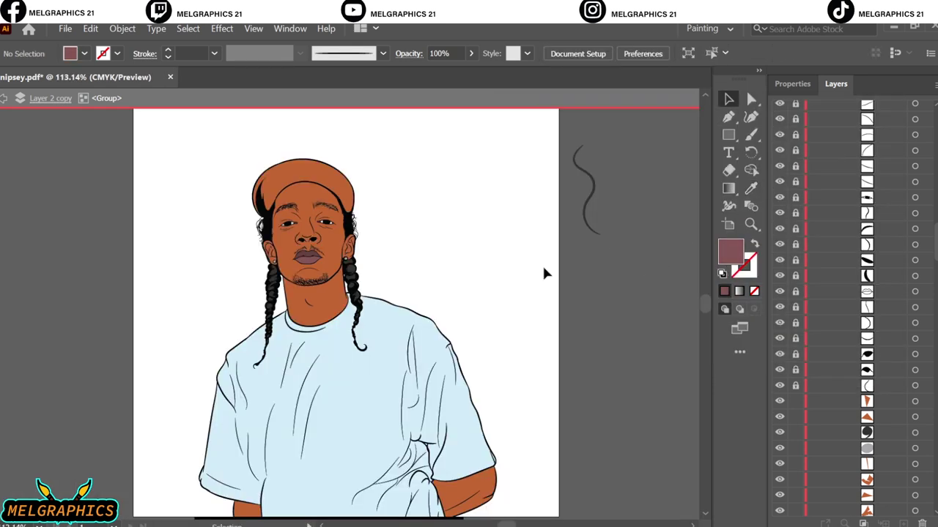
Fill the cap dark navy (282830) and exit the isolated group.
click(308, 176)
double_click(730, 251)
click(530, 306)
click(849, 159)
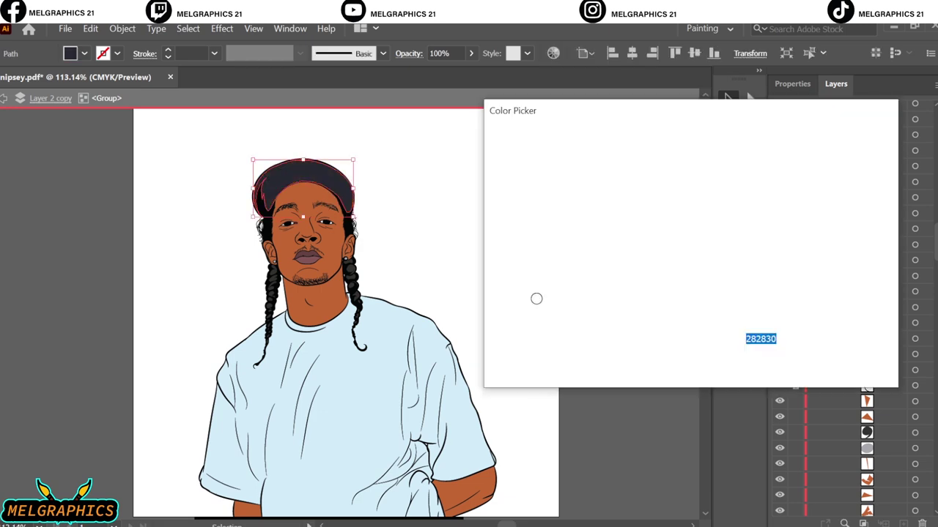
double_click(542, 233)
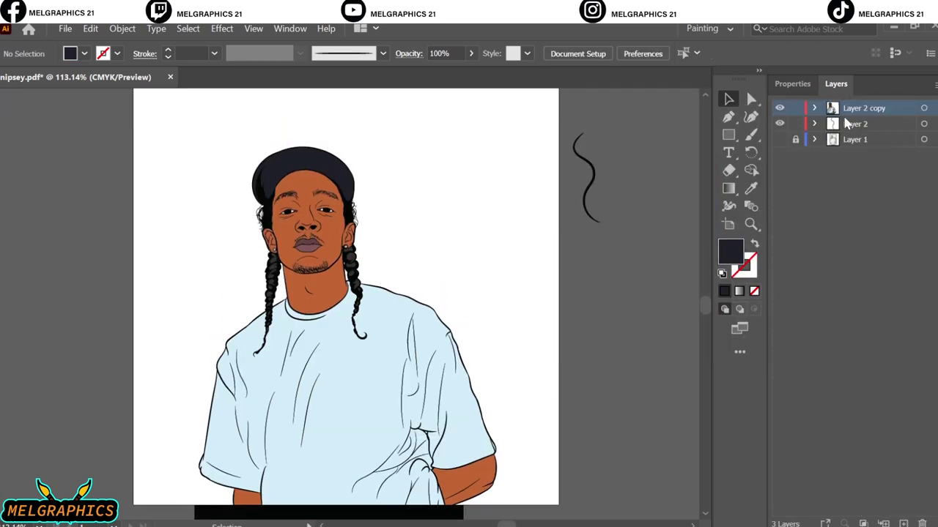
Delete Layer 2 while keeping the cap and lip colours.
click(923, 124)
click(922, 524)
key(Return)
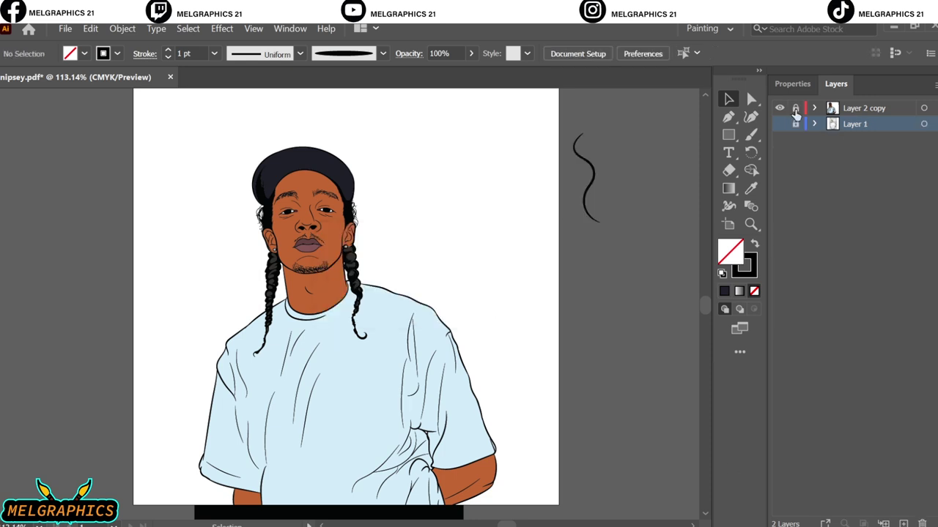
key(ctrl+z)
key(ctrl+z)
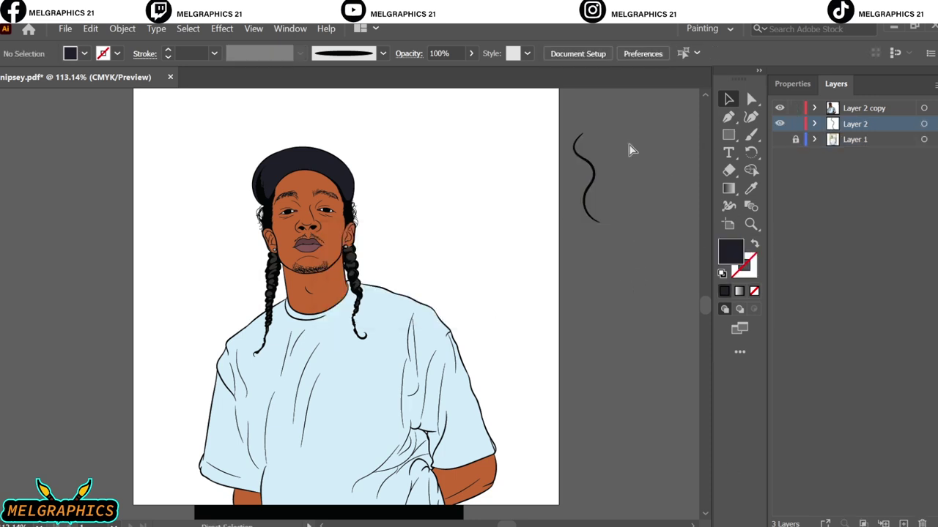
key(ctrl+z)
key(ctrl+z)
click(613, 254)
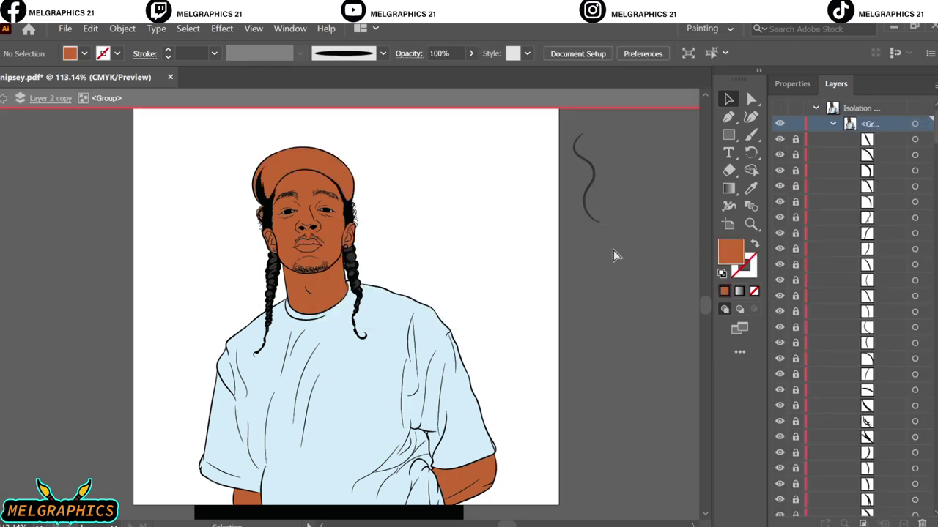
key(ctrl+shift+z)
key(ctrl+shift+z)
key(ctrl+shift+z)
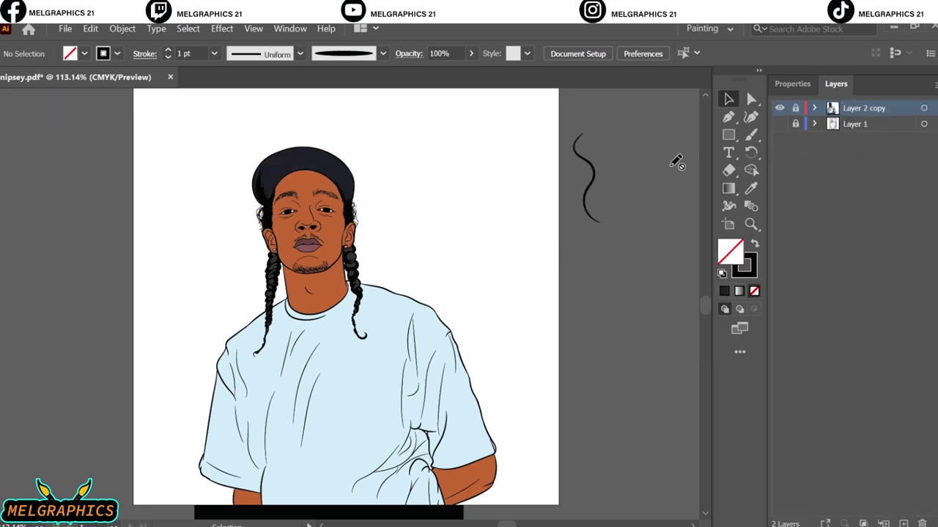
key(ctrl+shift+z)
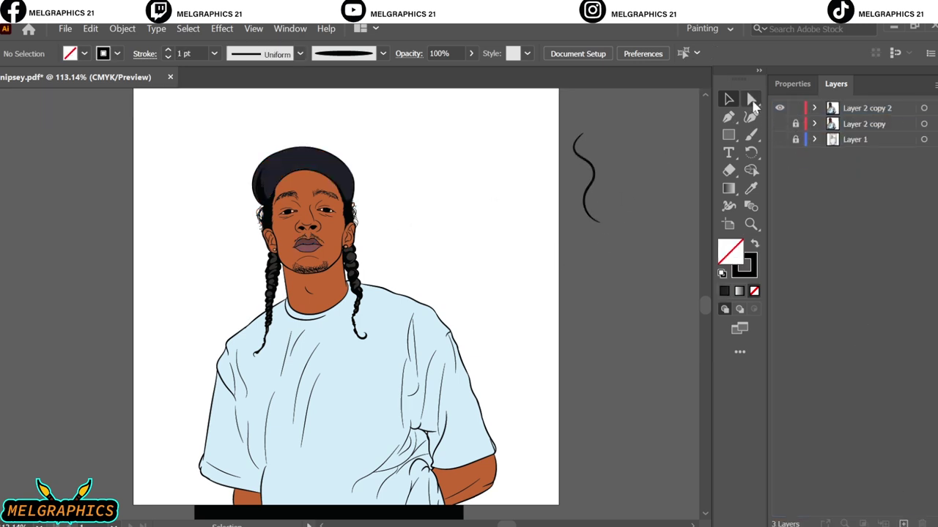
Remove the skin fills from the neck and arm in the duplicated layer.
click(751, 99)
click(455, 236)
scroll(236, 280, up, 5)
click(570, 274)
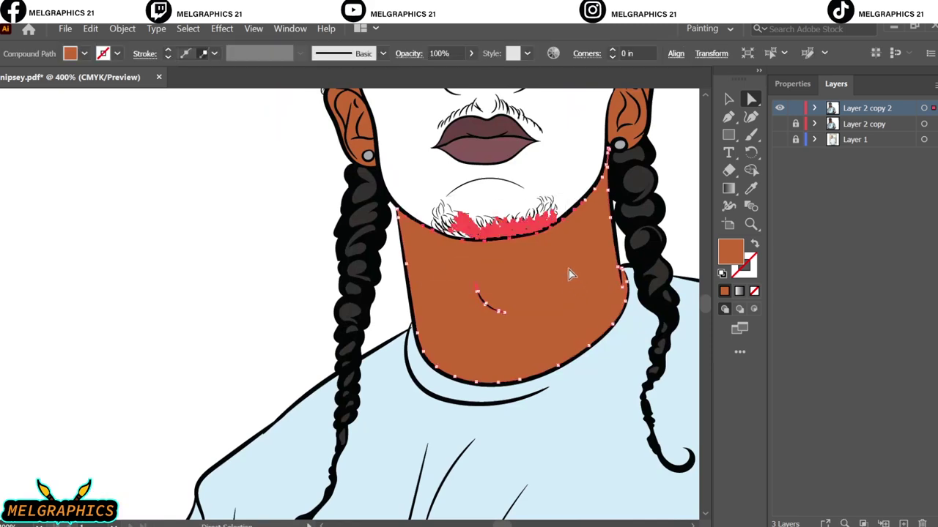
key(Delete)
scroll(746, 89, up, 5)
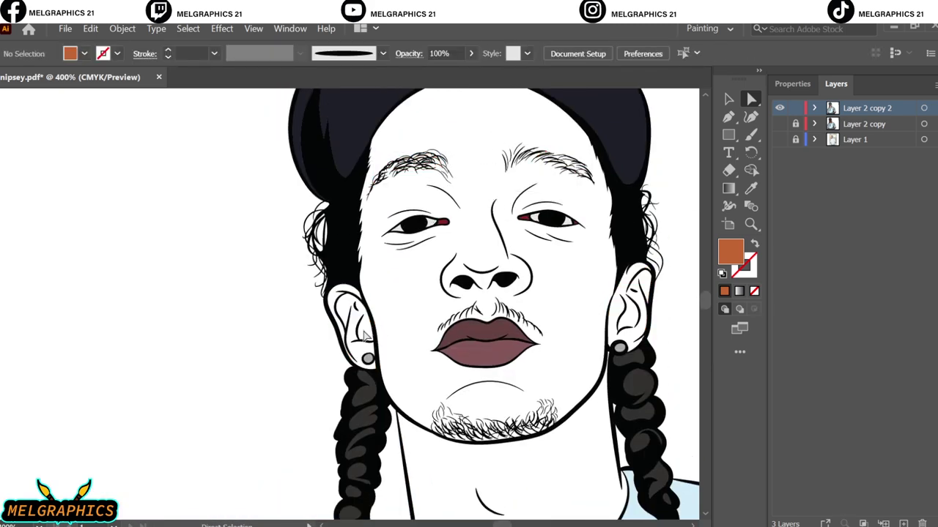
scroll(503, 325, down, 10)
scroll(418, 345, down, 3)
click(622, 322)
key(Delete)
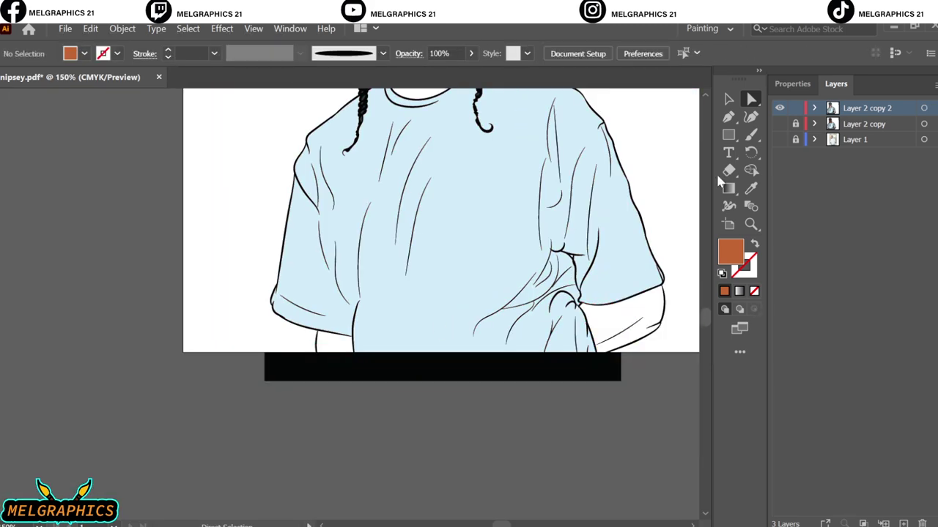
Add a new Layer 4 for the shading.
key(ctrl+l)
scroll(441, 293, up, 3)
drag(751, 134, 784, 169)
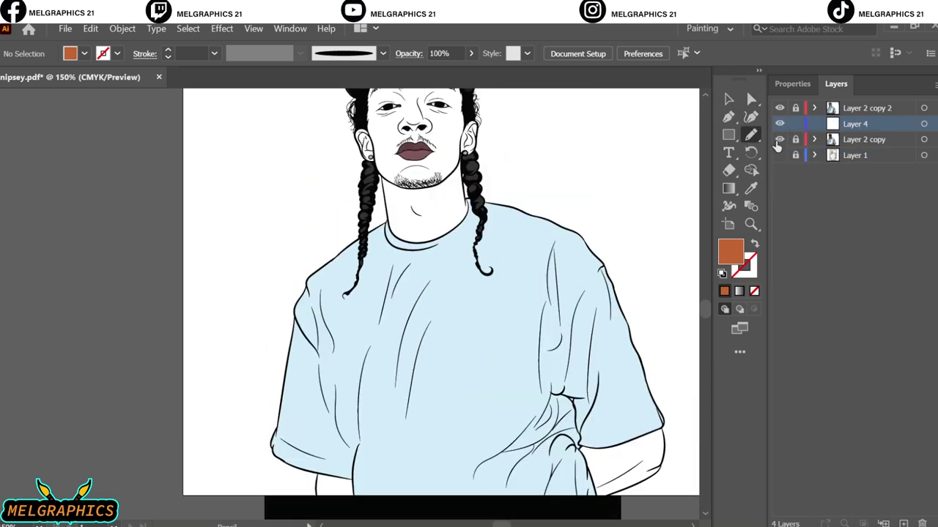
Pick a slightly redder darker fill for shading and place a small dab on the cheek.
click(780, 139)
scroll(448, 251, up, 5)
scroll(447, 251, up, 3)
double_click(730, 251)
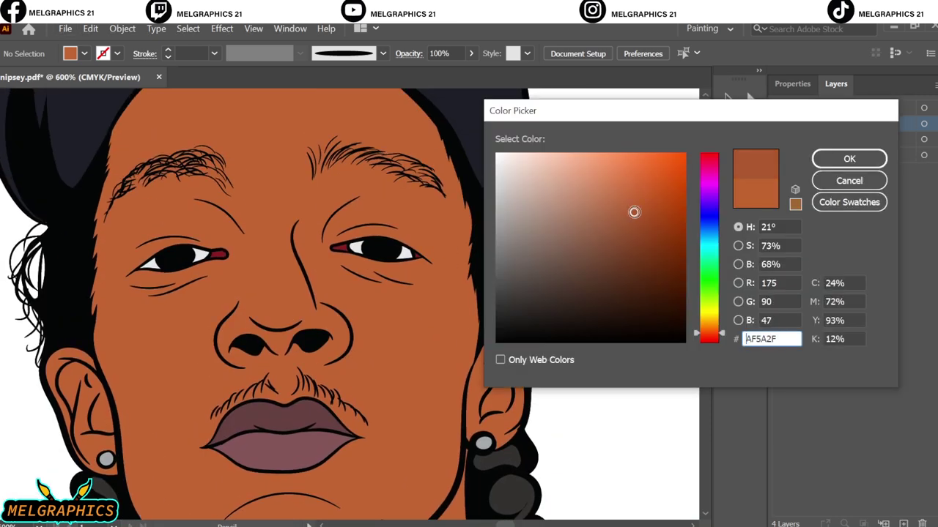
click(849, 159)
drag(421, 315, 430, 322)
Draw an angular shading shape curving along the nostril and up the nose with the Pen.
key(p)
scroll(233, 427, left, 2)
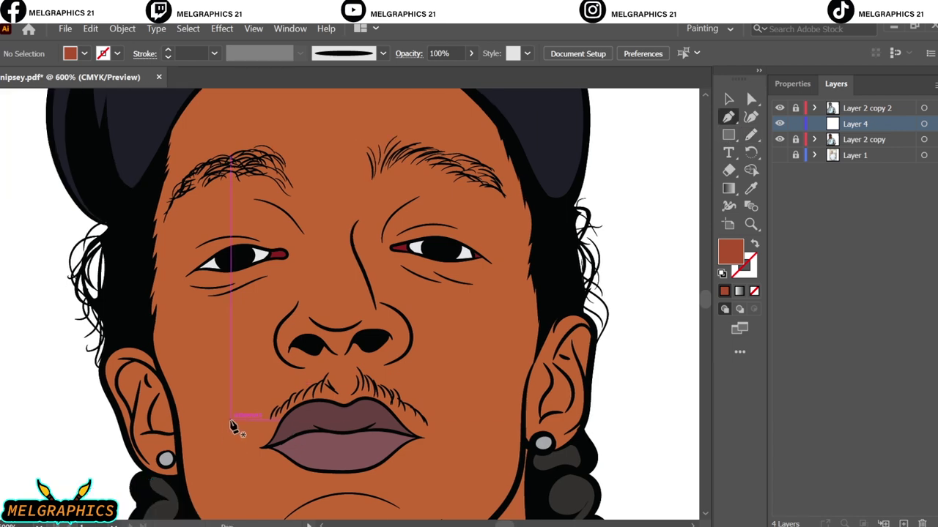
scroll(198, 391, up, 2)
scroll(236, 404, up, 5)
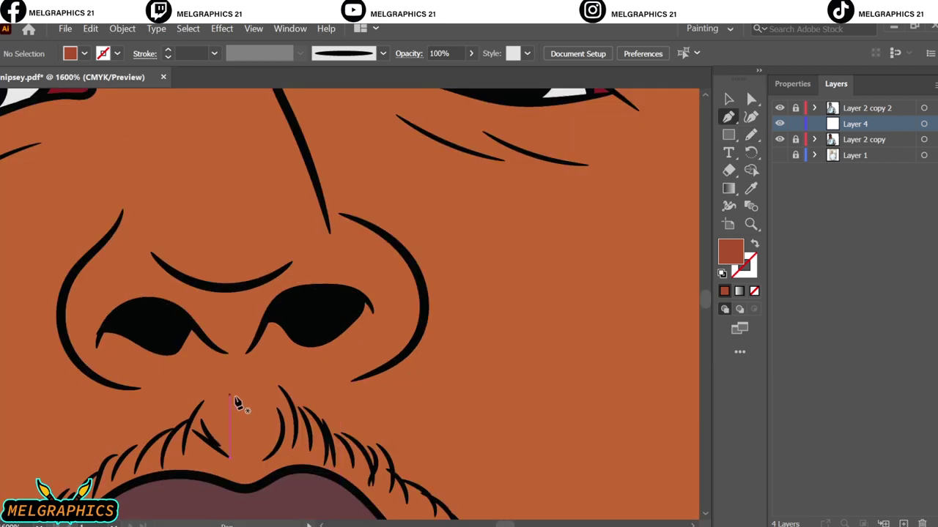
click(401, 361)
drag(423, 283, 402, 245)
click(348, 216)
drag(383, 308, 365, 284)
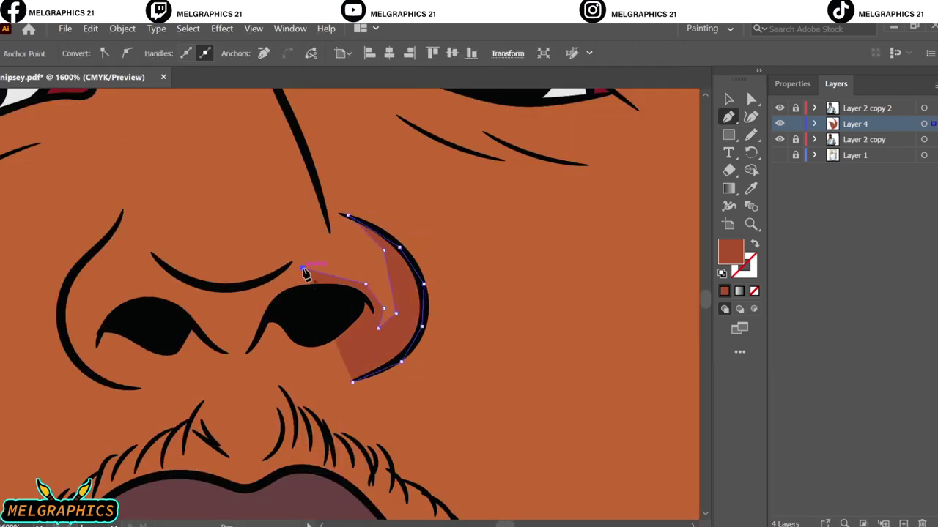
click(290, 121)
click(272, 266)
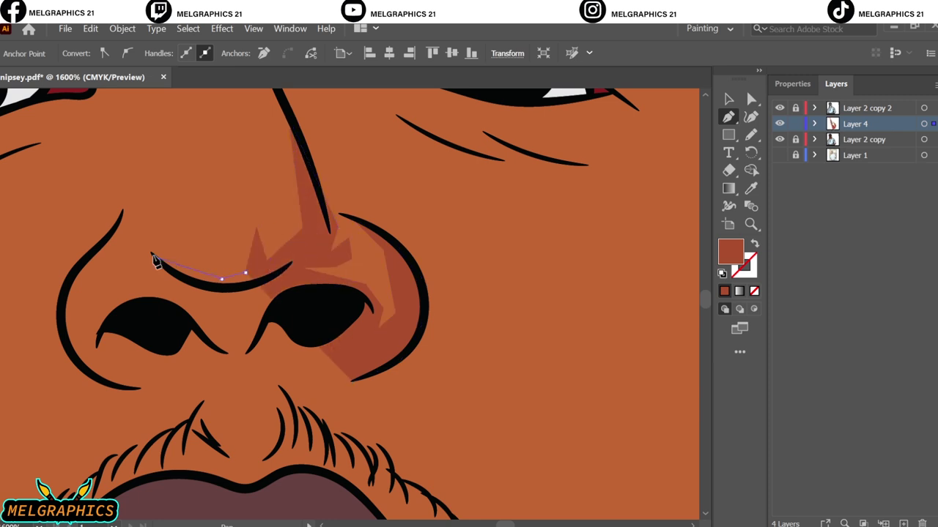
click(147, 241)
Add a shading shape along the nose crease, then deselect and fit the artboard in view.
click(189, 280)
click(239, 290)
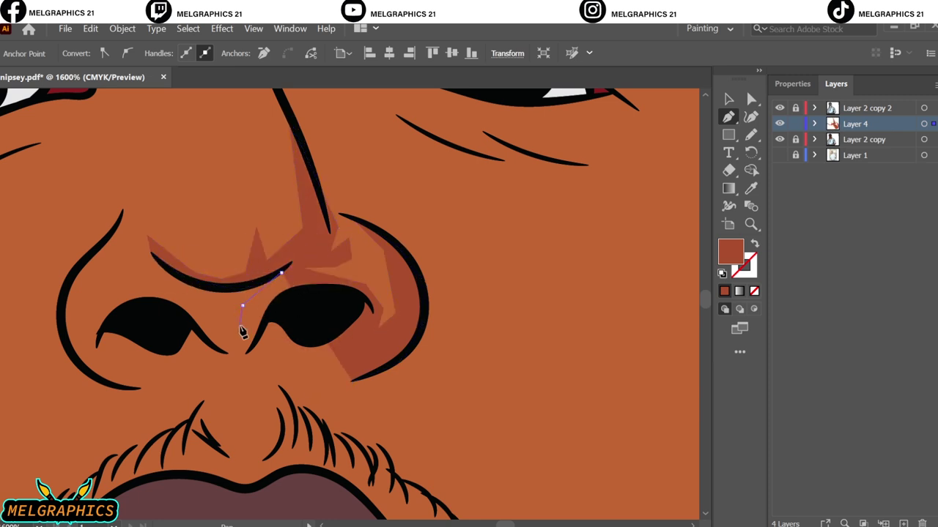
click(319, 298)
click(344, 328)
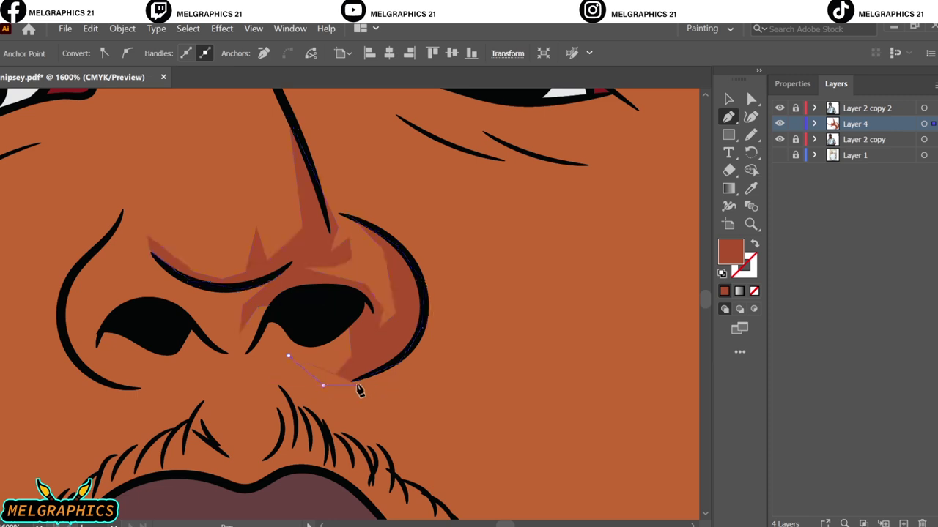
key(v)
key(ctrl+shift+a)
key(ctrl+0)
scroll(316, 214, up, 7)
Draw a small curved shading shape under the nose tip.
key(p)
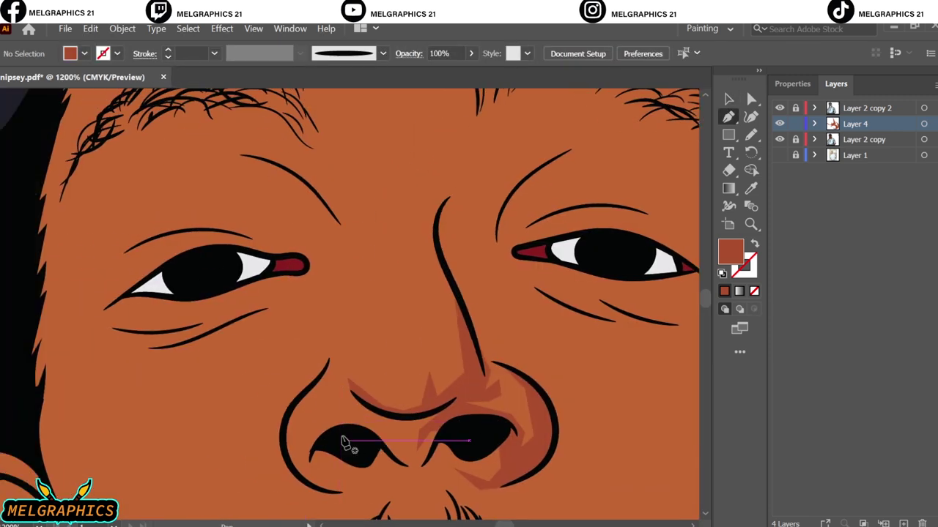
click(374, 442)
drag(402, 464, 411, 469)
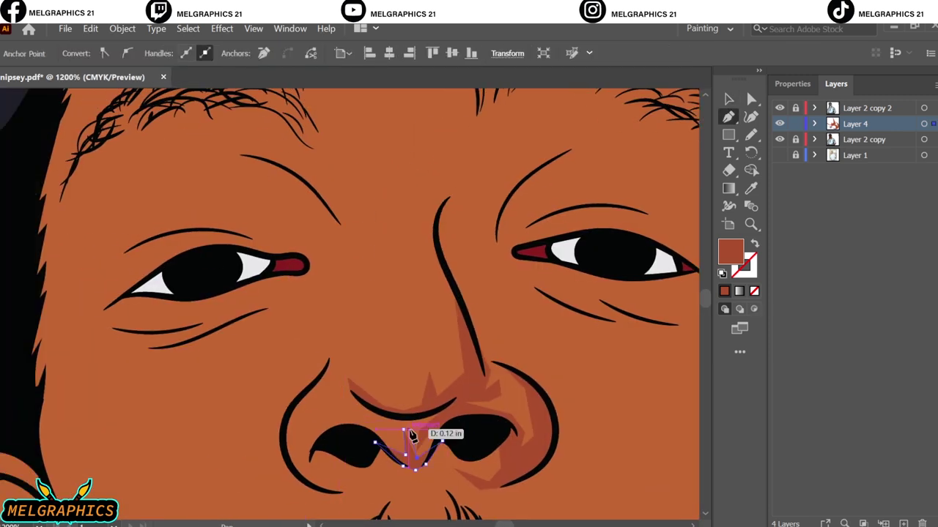
drag(411, 434, 411, 439)
click(374, 442)
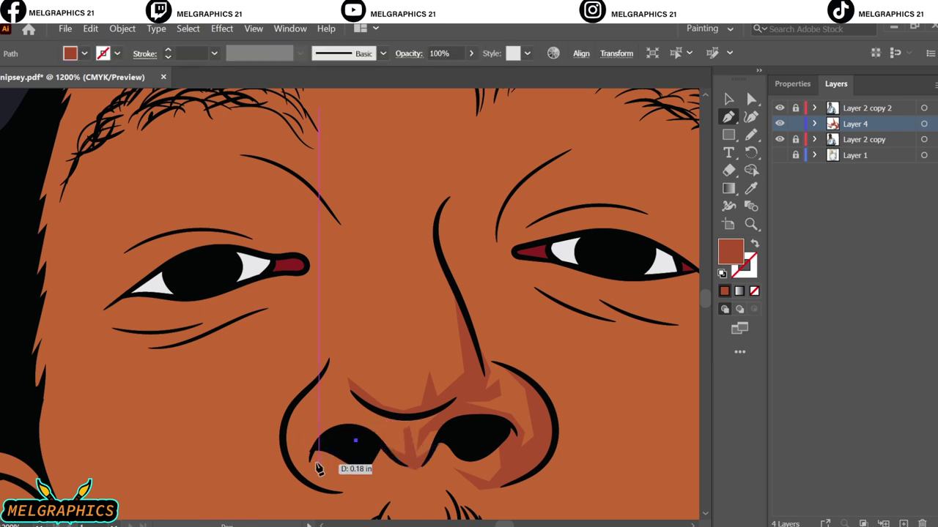
Shade the left nostril edge with a zigzag shape wrapping around the nostril rim and opening.
click(342, 493)
click(299, 480)
click(280, 441)
click(284, 423)
drag(321, 357, 329, 300)
click(372, 272)
click(348, 310)
click(347, 370)
drag(379, 408, 381, 411)
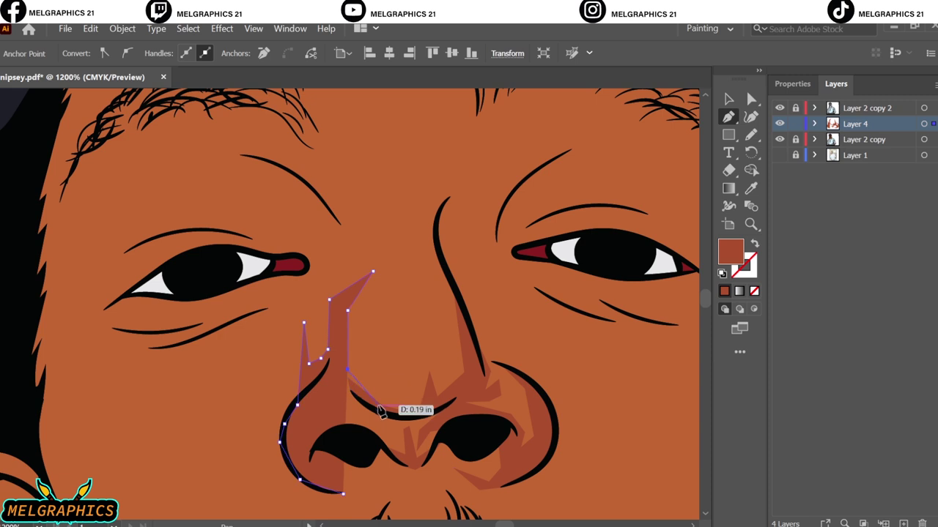
click(328, 418)
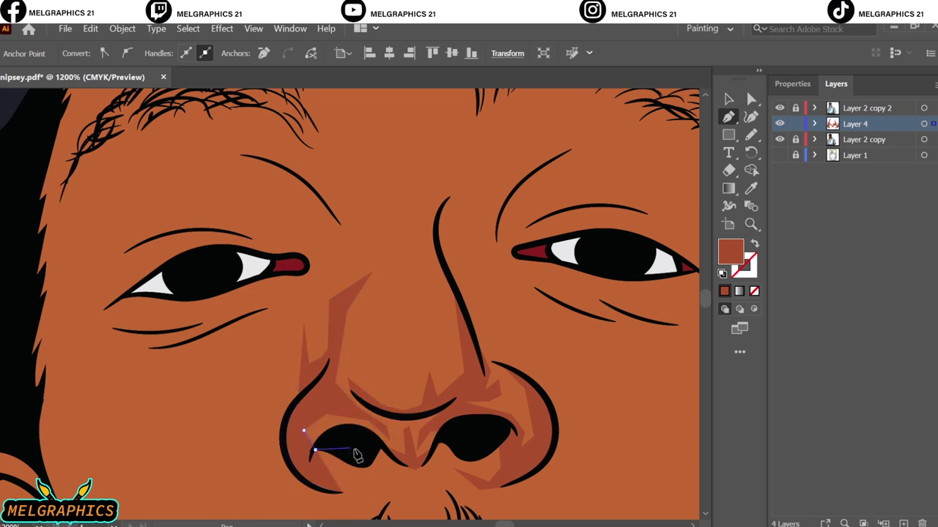
drag(314, 449, 362, 447)
mouse_move(343, 482)
mouse_down()
mouse_move(370, 483)
mouse_move(351, 500)
mouse_up()
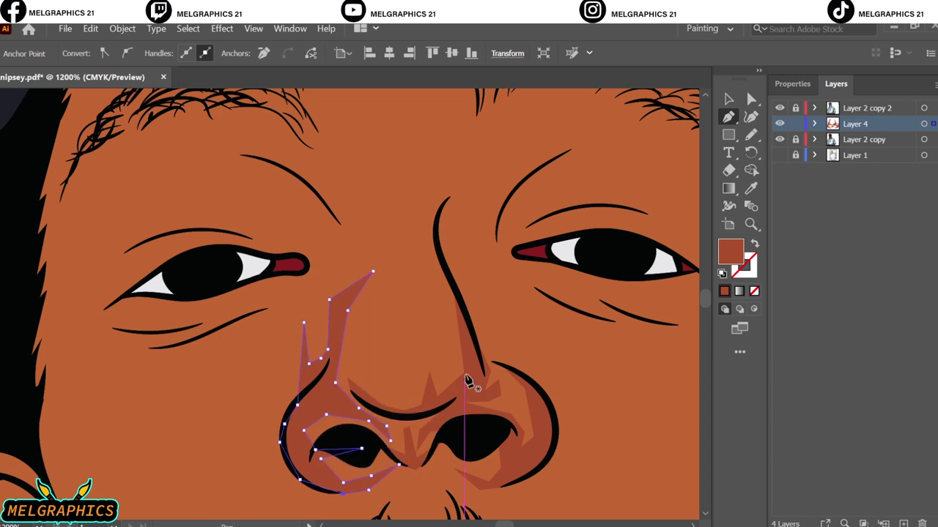
click(403, 267)
Add a small shading shape beside the nose.
drag(452, 290, 445, 298)
click(476, 374)
click(729, 114)
scroll(627, 335, down, 2)
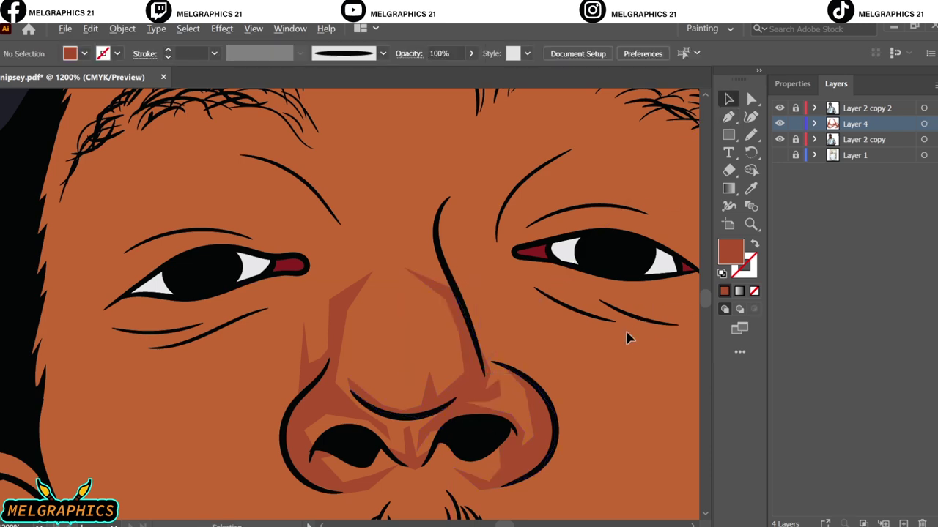
scroll(396, 316, down, 2)
scroll(410, 315, up, 3)
scroll(532, 386, up, 3)
scroll(532, 386, down, 2)
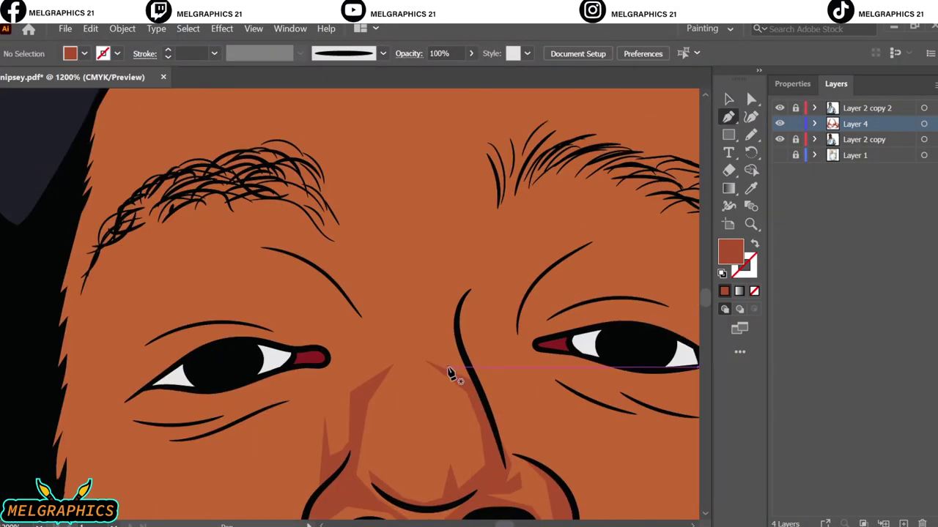
Start zigzag forehead-wrinkle shading running up from the nose bridge.
click(451, 368)
click(457, 271)
click(395, 262)
click(453, 258)
click(468, 218)
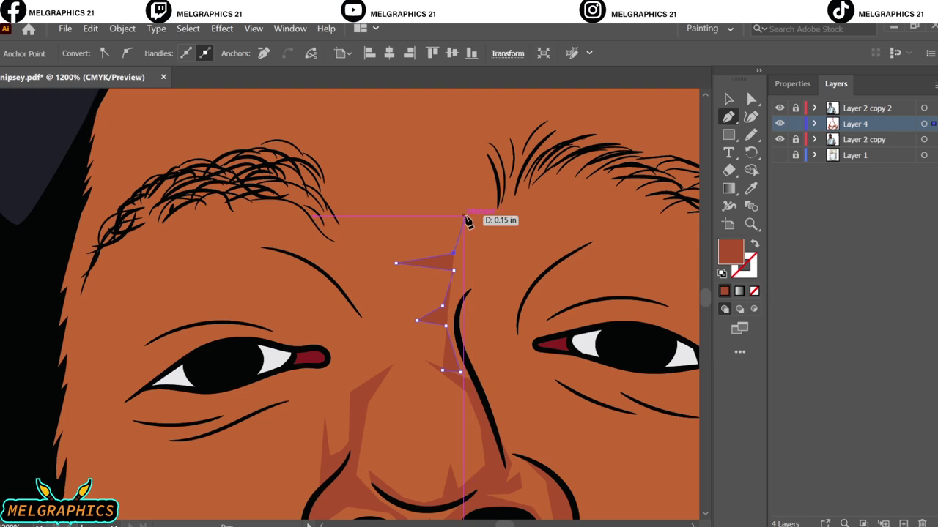
scroll(473, 209, up, 2)
Extend the shading along the top of the eyebrow and close it beneath the brow.
click(549, 202)
click(614, 207)
scroll(586, 230, right, 3)
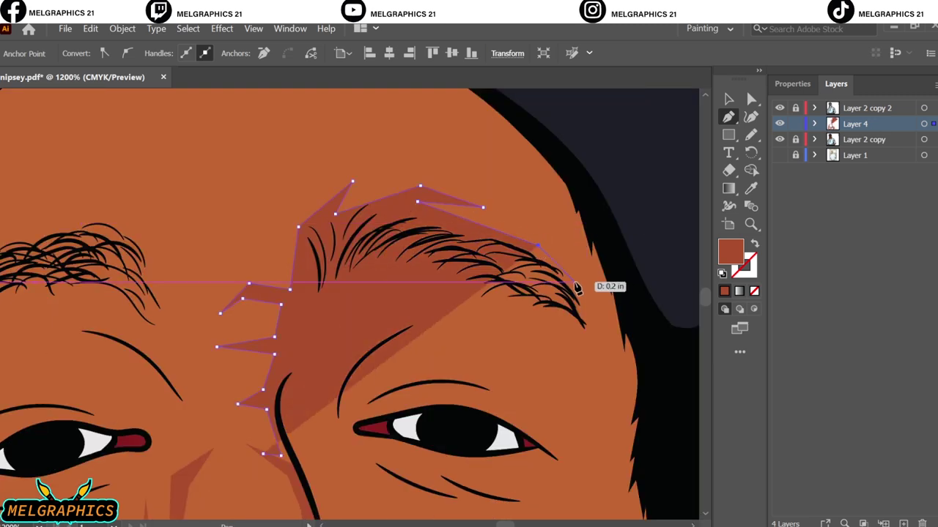
click(561, 329)
click(505, 322)
click(408, 260)
click(336, 289)
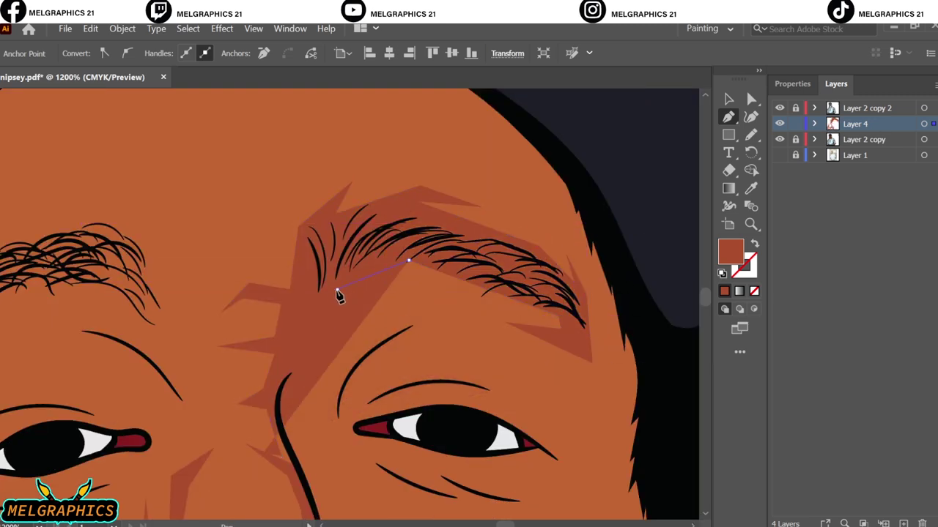
click(378, 343)
Draw an angular shading shape under the eyebrow reaching toward the eye corner.
click(458, 311)
click(498, 333)
click(327, 342)
click(358, 400)
click(408, 369)
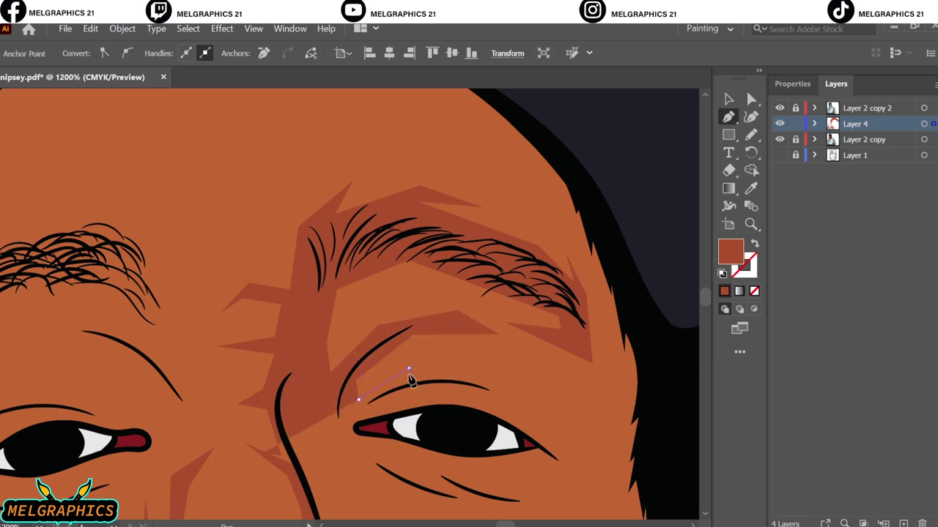
click(485, 372)
click(427, 376)
click(455, 392)
click(532, 412)
scroll(439, 395, down, 2)
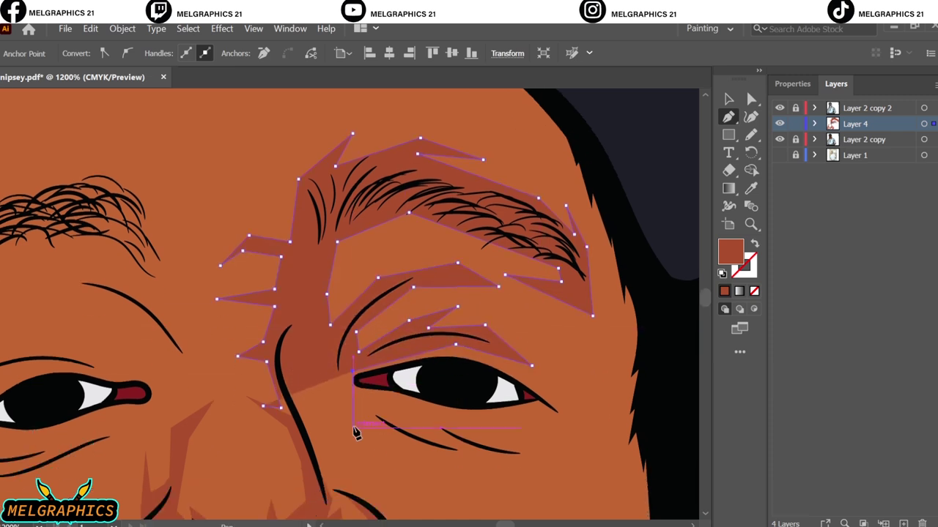
Add short shading strokes beside the nose bridge and along the side of the nose.
click(373, 406)
key(Escape)
click(353, 441)
click(323, 402)
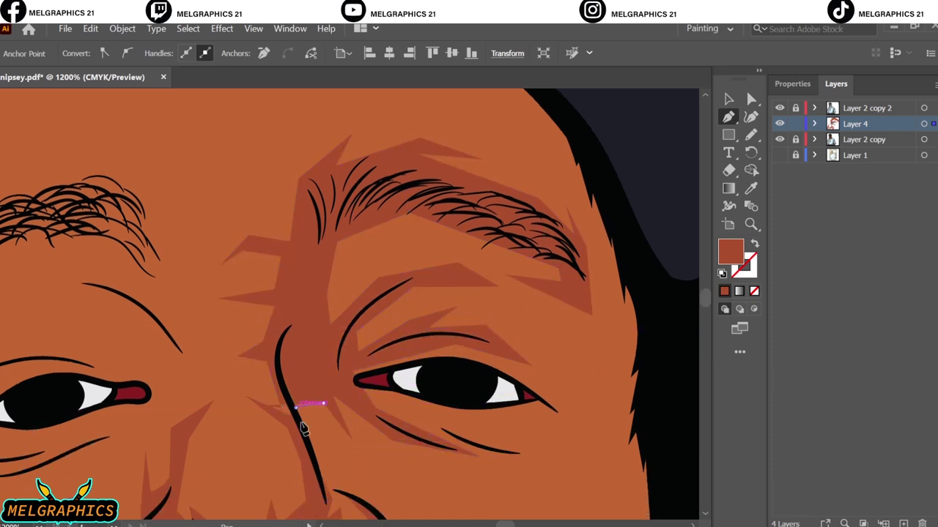
scroll(439, 366, down, 5)
key(p)
click(317, 332)
click(378, 359)
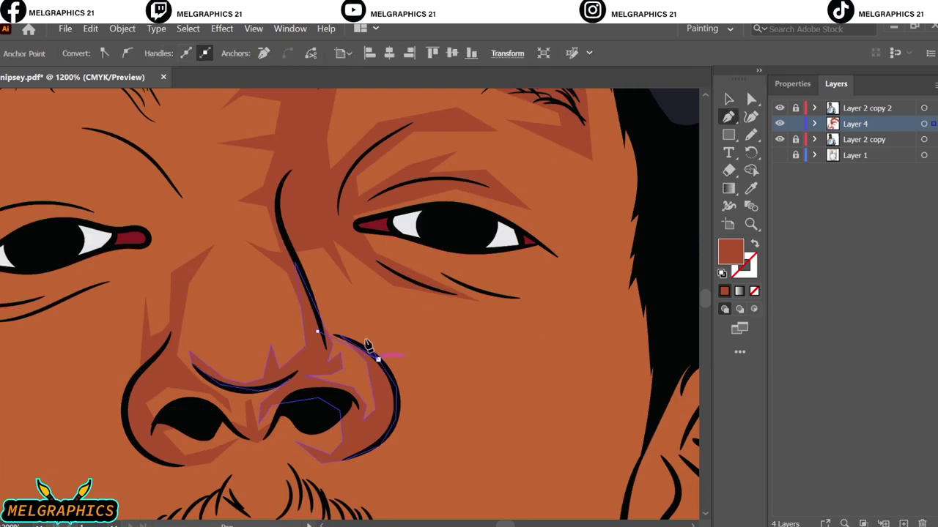
key(Escape)
Draw shading under the eye running toward the eye corner.
click(579, 311)
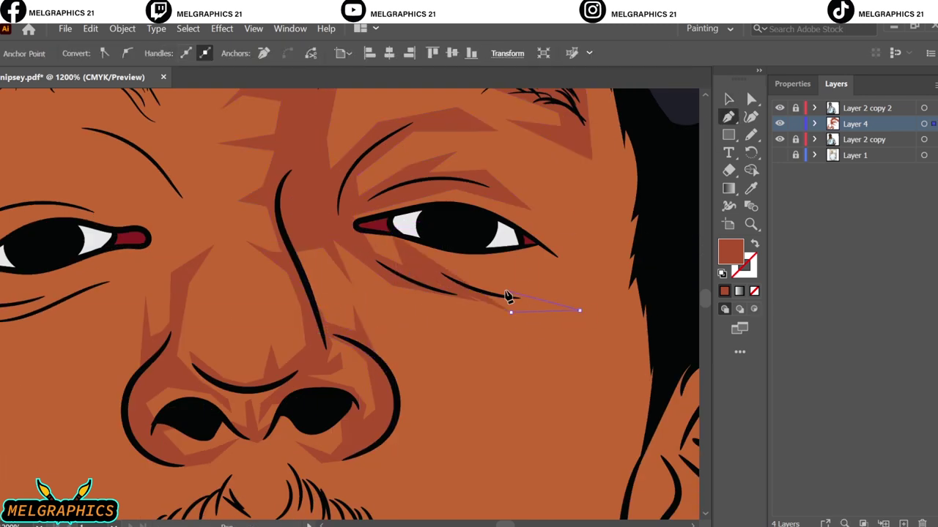
click(511, 312)
click(404, 270)
drag(389, 231, 393, 238)
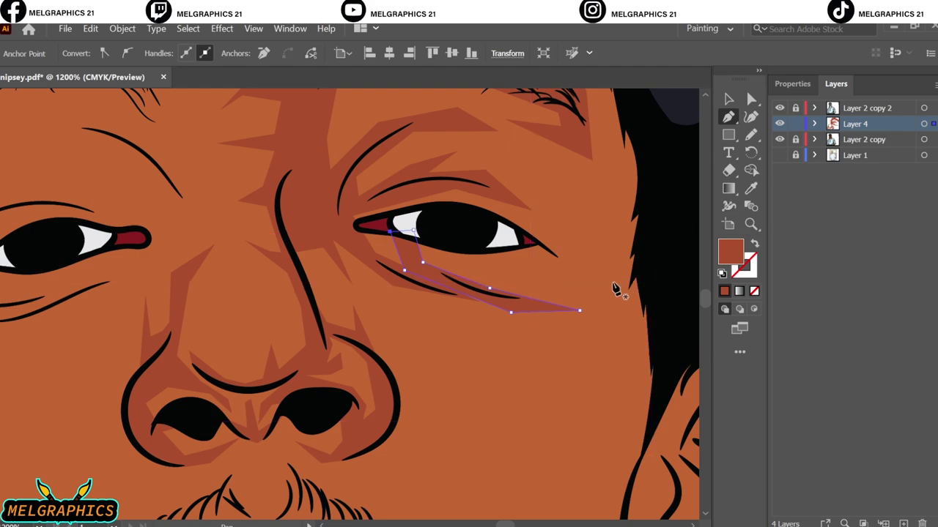
scroll(644, 335, down, 3)
Start a zigzag shading shape down the right cheek toward the jaw and chin.
click(662, 264)
scroll(643, 351, down, 5)
click(613, 216)
scroll(592, 414, down, 1)
click(598, 247)
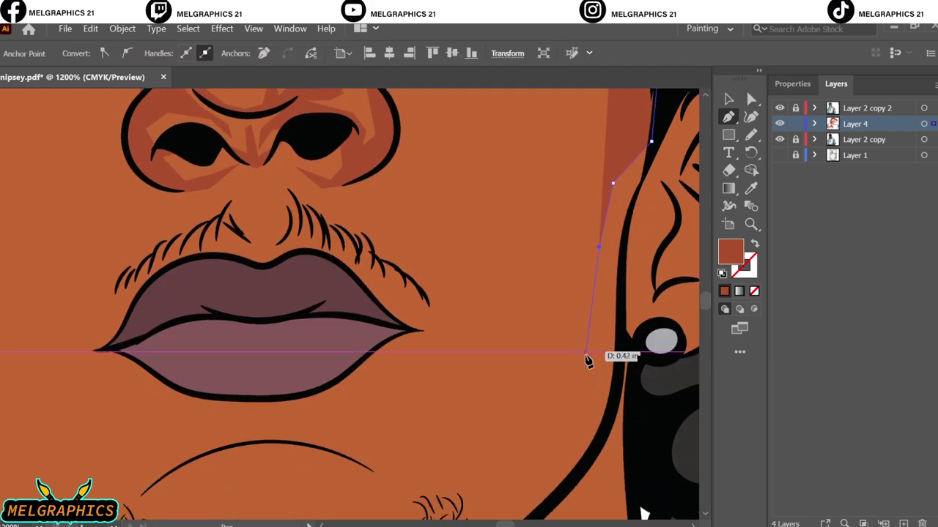
click(586, 354)
scroll(586, 355, down, 3)
click(555, 206)
click(575, 329)
scroll(581, 367, down, 1)
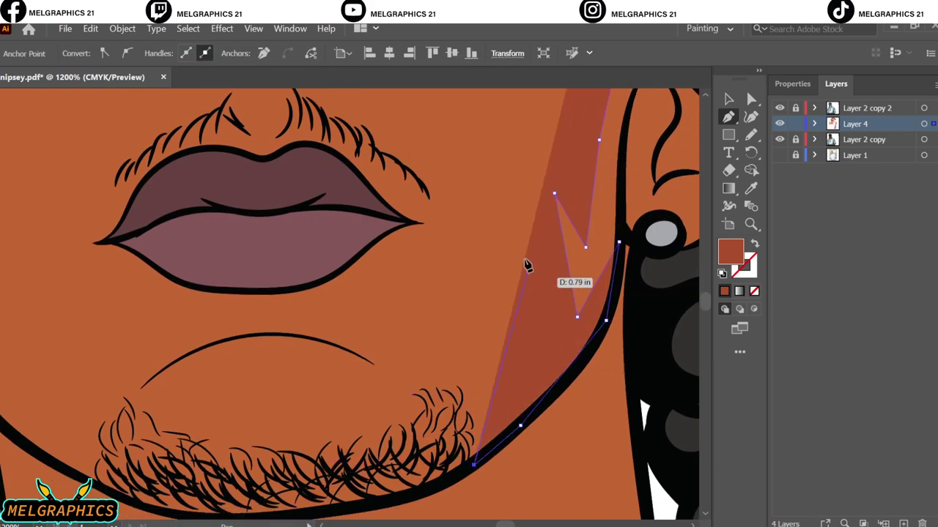
Bring the cheek shading from the chin back up toward the temple, close it, and deselect.
click(430, 301)
scroll(527, 220, up, 2)
scroll(512, 307, up, 2)
click(539, 334)
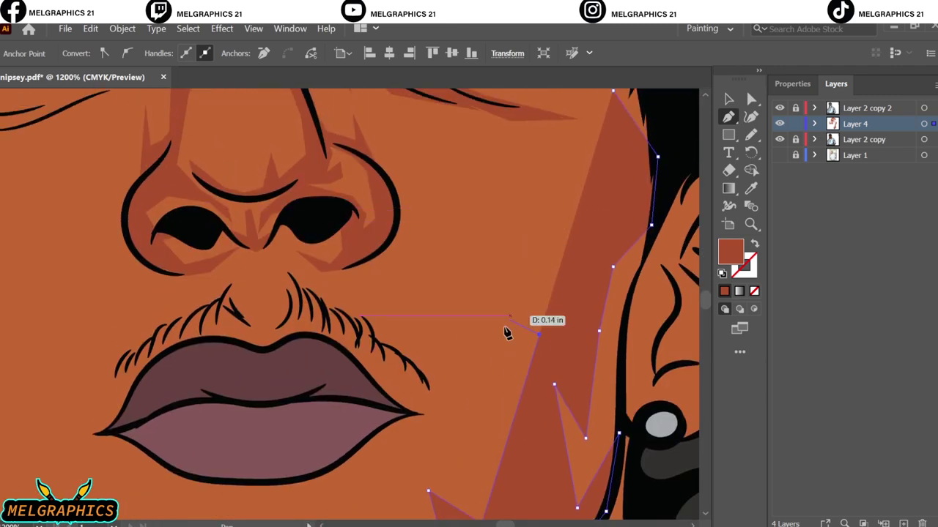
click(457, 290)
click(573, 242)
click(609, 224)
click(657, 156)
scroll(645, 168, up, 3)
click(612, 174)
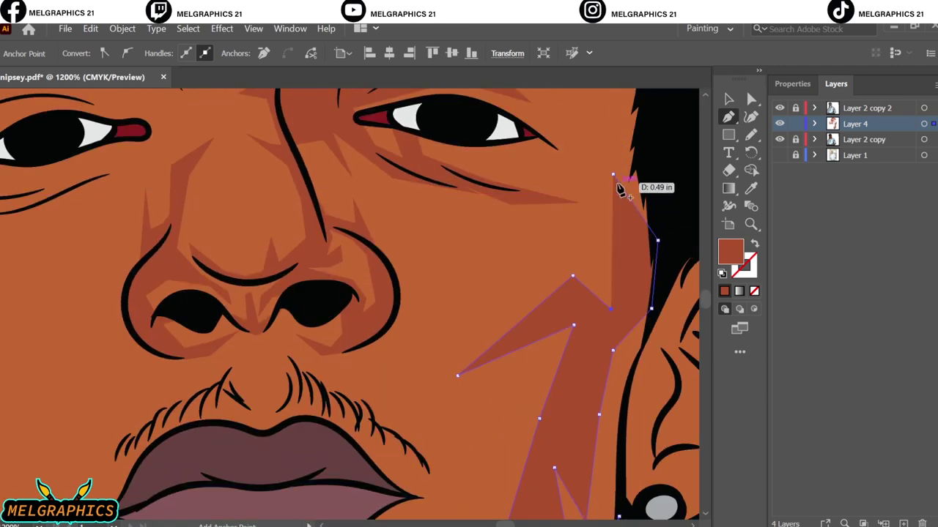
key(v)
key(ctrl+shift+a)
Draw a zigzag dark brown shading shape from below the nose along the jaw to the chin.
key(ctrl+0)
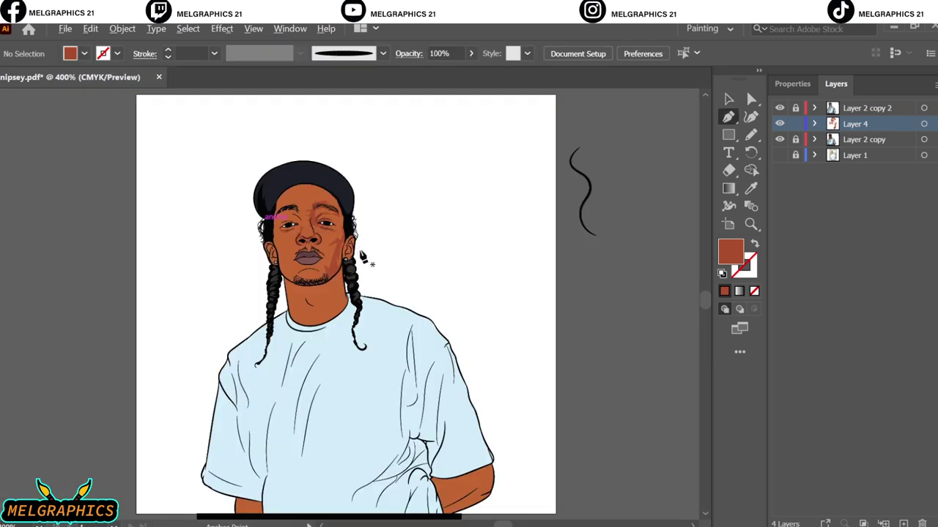
scroll(425, 262, up, 5)
drag(441, 249, 493, 278)
scroll(466, 237, down, 3)
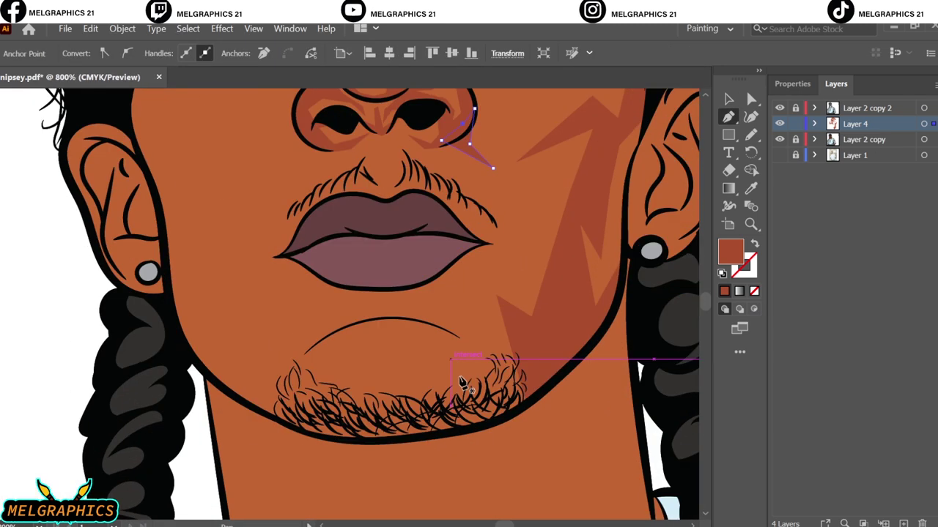
click(495, 321)
drag(492, 261, 479, 268)
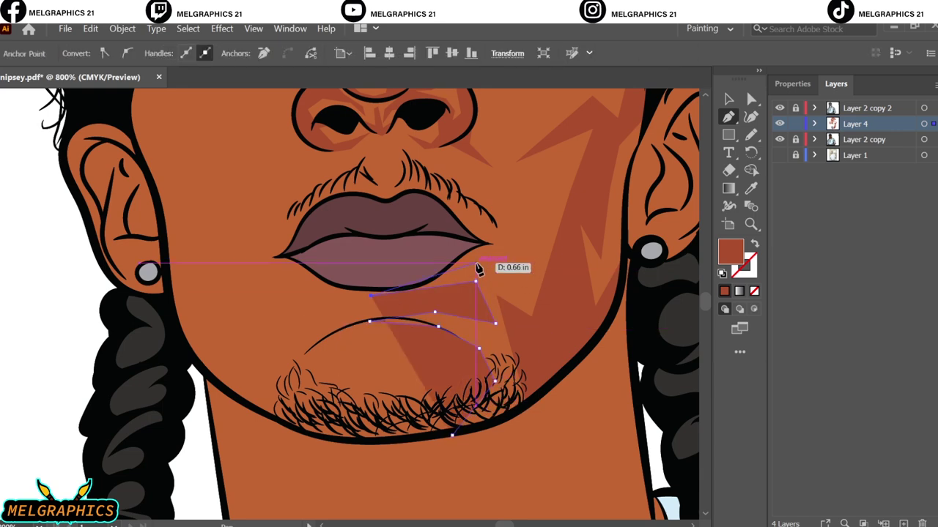
click(491, 195)
click(542, 253)
click(506, 419)
click(451, 434)
Draw the angular chin shading shape curving along the jaw under the lower lip.
scroll(332, 250, up, 3)
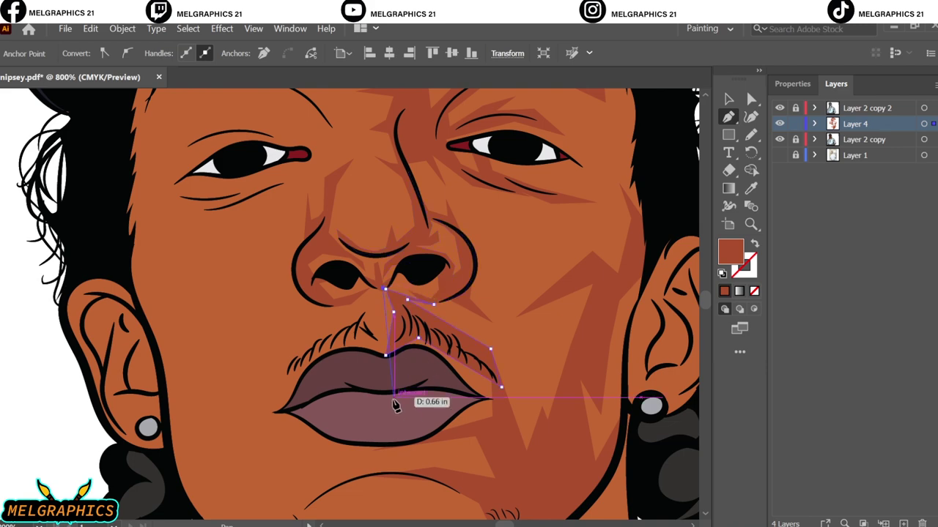
scroll(394, 402, left, 2)
scroll(388, 282, down, 2)
click(444, 438)
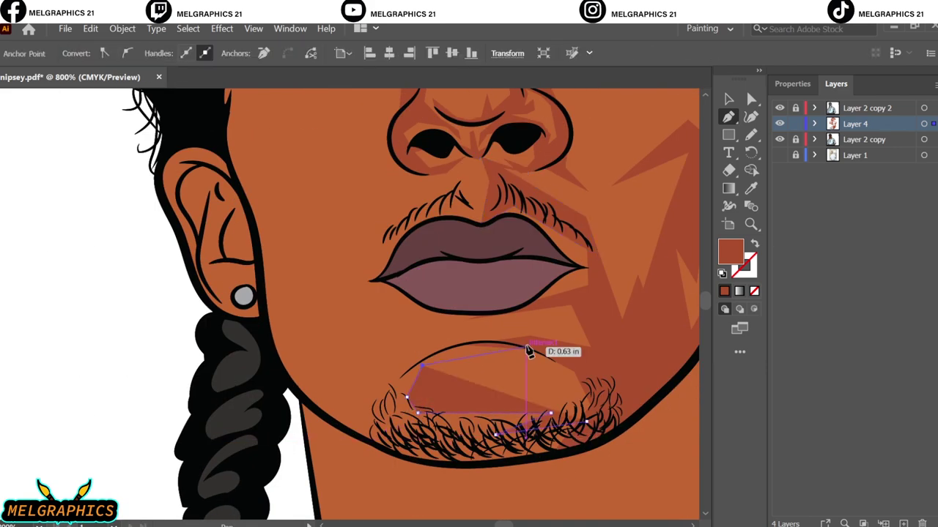
drag(467, 344, 386, 375)
click(418, 455)
click(569, 444)
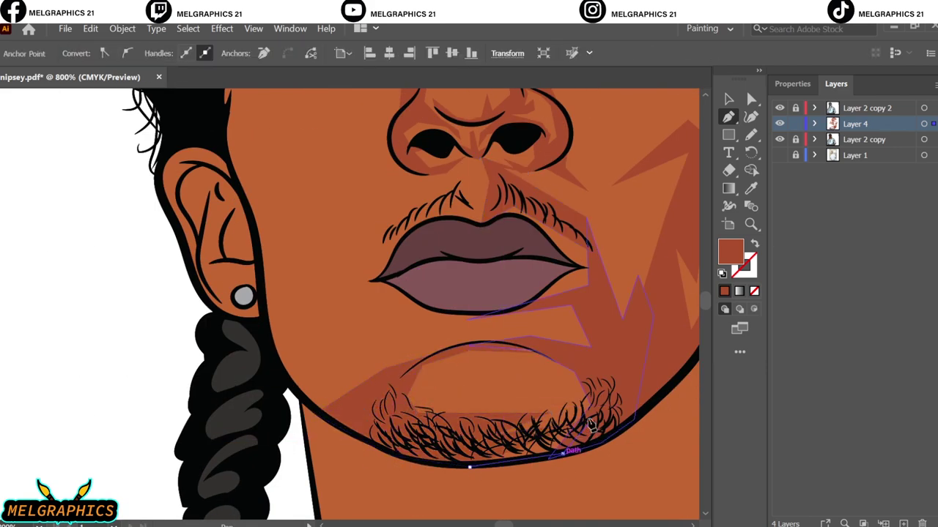
ctrl+click(661, 465)
Draw a small closed dark shading triangle under the eye.
key(ctrl+0)
scroll(439, 310, up, 5)
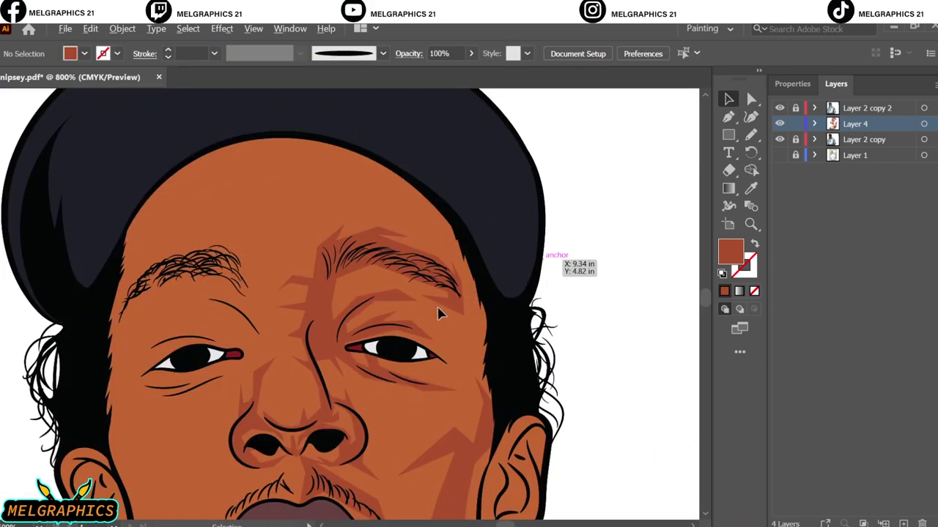
key(p)
click(395, 403)
click(466, 408)
click(477, 392)
Draw closed shading from above the eye across the forehead below the cap, then deselect.
click(395, 403)
click(465, 346)
click(409, 343)
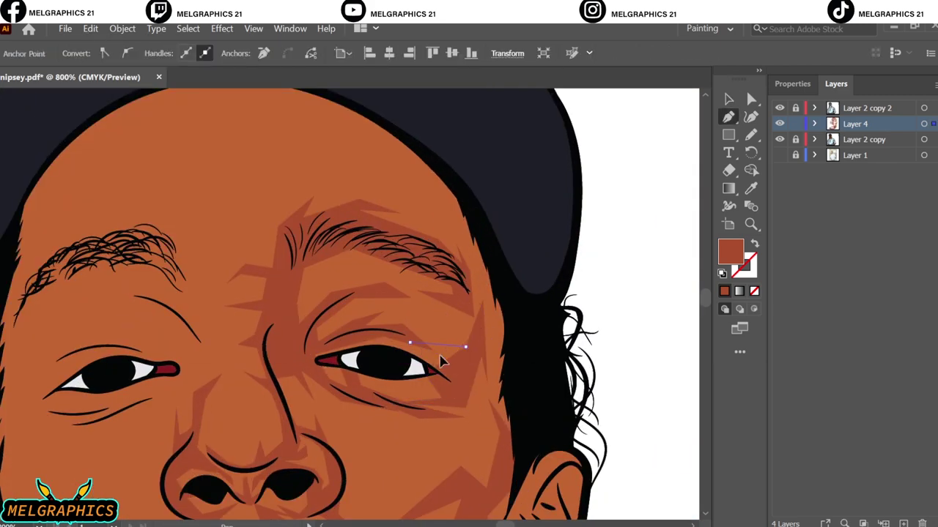
scroll(427, 377, up, 3)
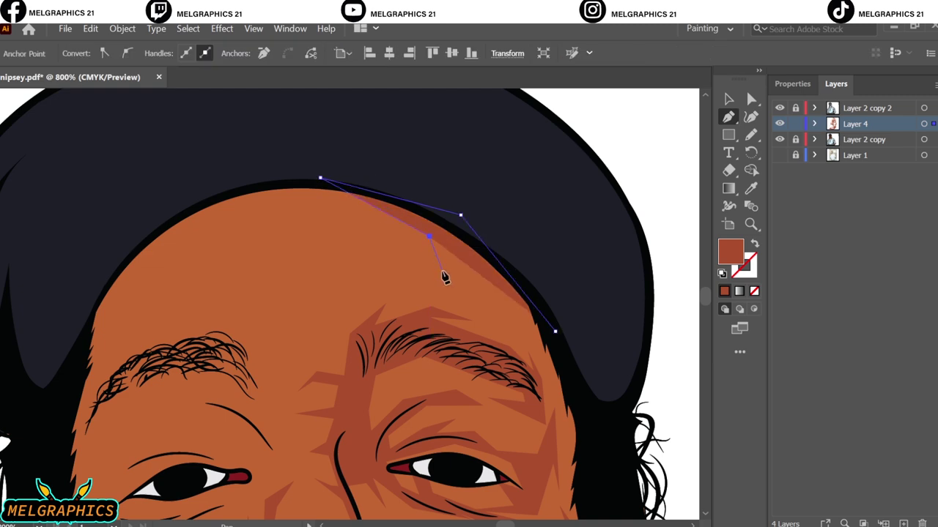
click(451, 287)
click(317, 286)
click(316, 177)
click(462, 216)
click(555, 330)
click(546, 440)
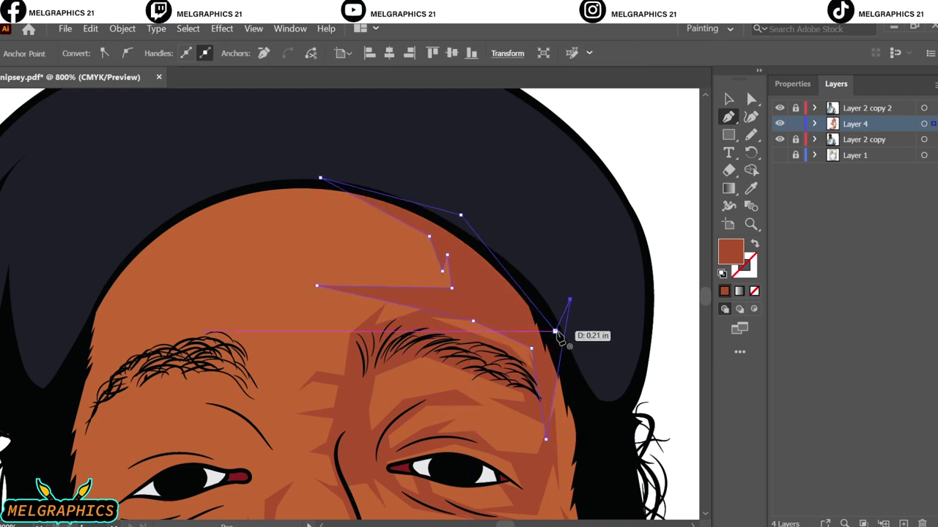
click(570, 307)
key(v)
key(ctrl+shift+a)
key(ctrl+0)
Draw a closed dark brown shading shape around the left eyebrow.
key(p)
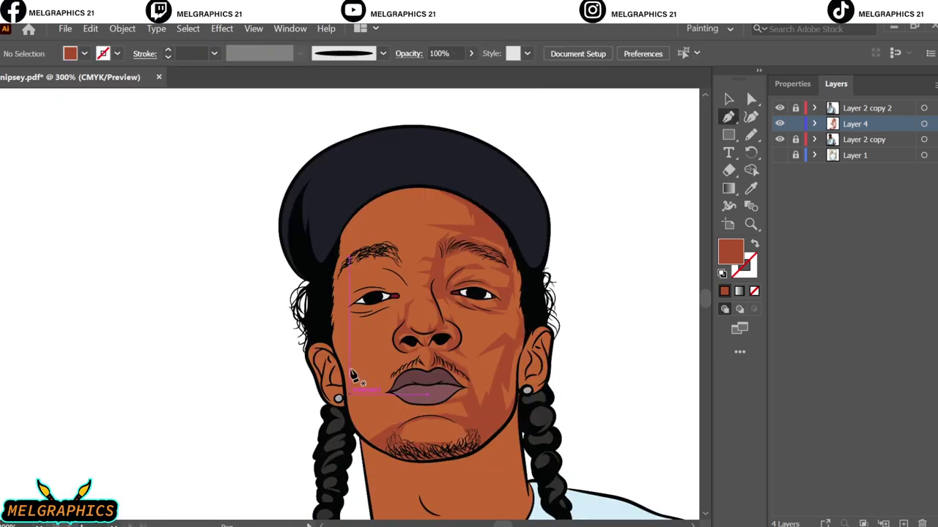
scroll(356, 383, up, 5)
key(ctrl+0)
scroll(430, 373, up, 5)
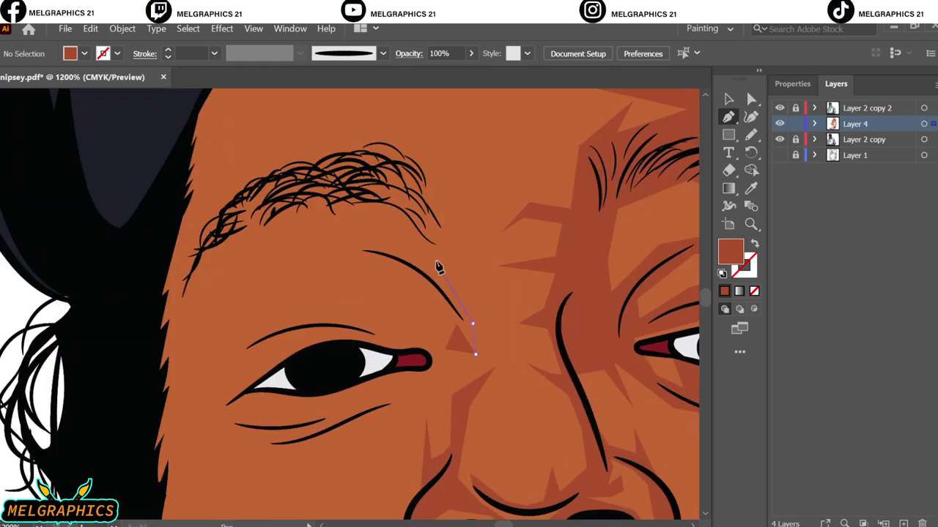
click(436, 262)
click(470, 216)
click(501, 233)
click(441, 141)
click(376, 106)
click(332, 133)
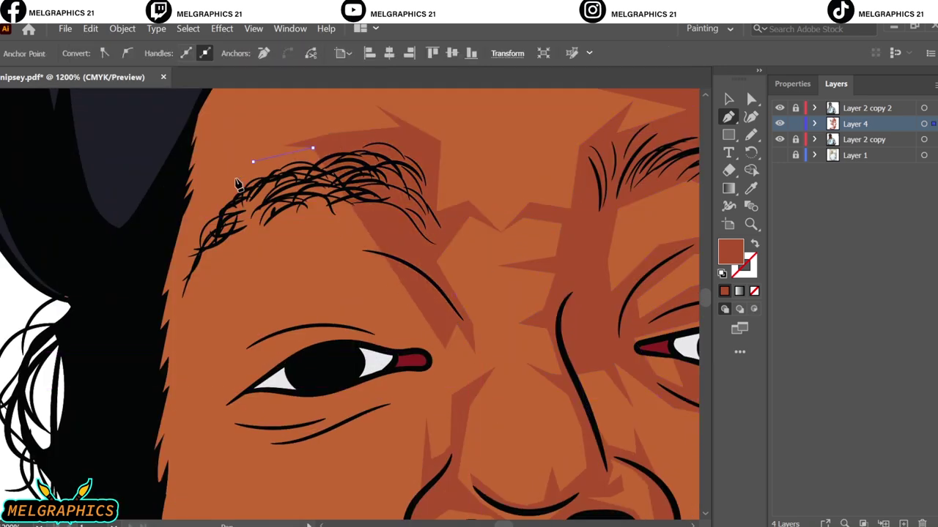
click(253, 161)
click(195, 224)
click(219, 285)
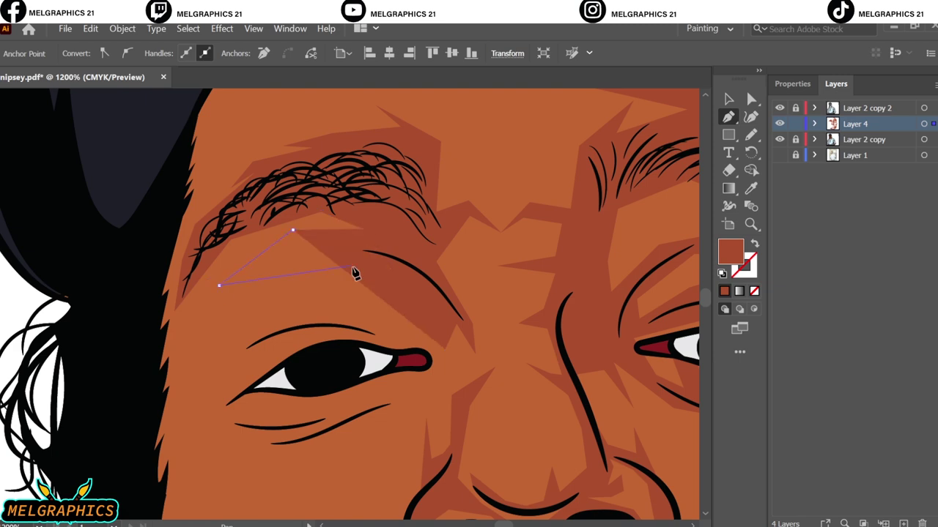
click(379, 261)
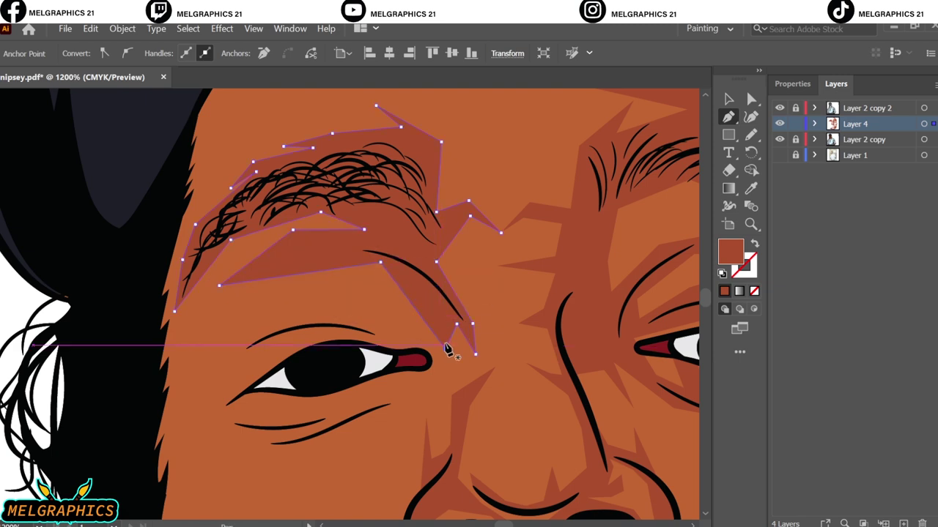
click(449, 350)
Draw a closed shading shape over the upper eyelid and eye corner.
scroll(455, 264, down, 2)
click(411, 218)
click(414, 272)
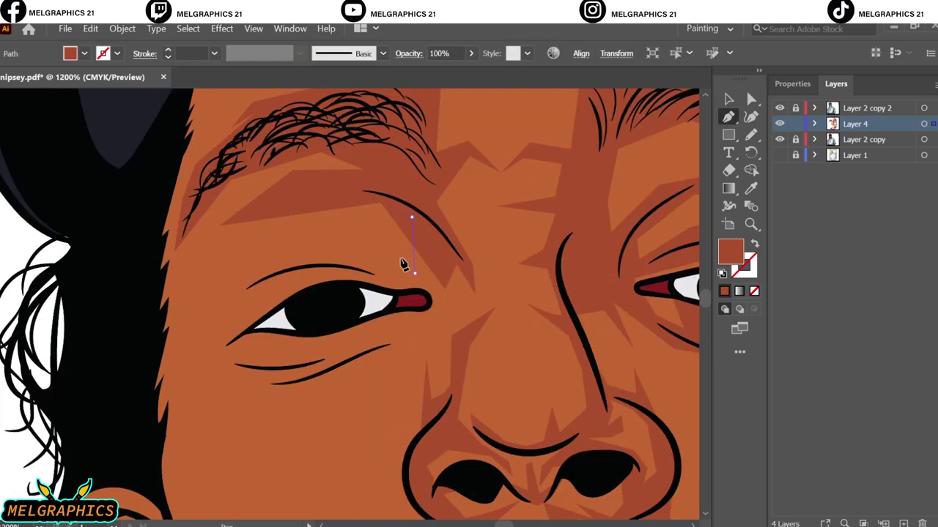
click(391, 252)
click(288, 252)
click(216, 307)
click(334, 271)
click(418, 301)
click(419, 340)
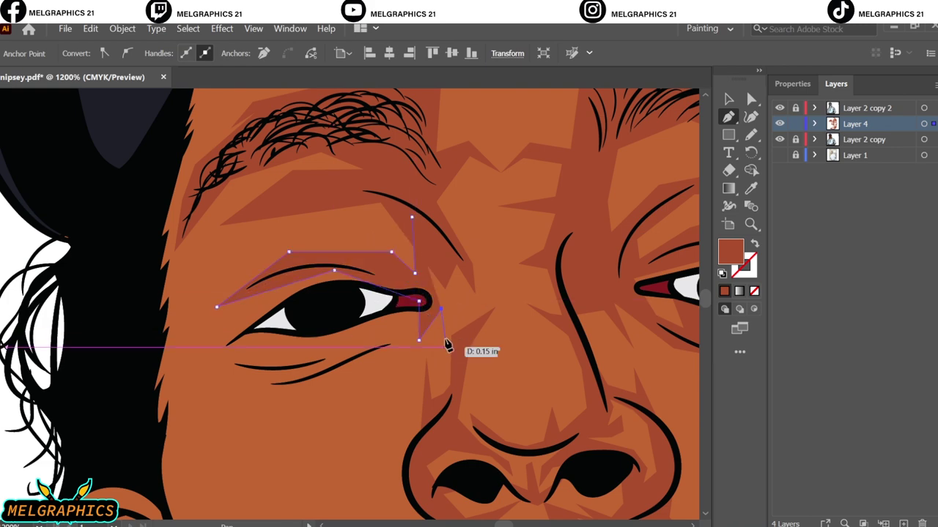
click(448, 349)
click(494, 311)
click(463, 258)
click(412, 217)
key(v)
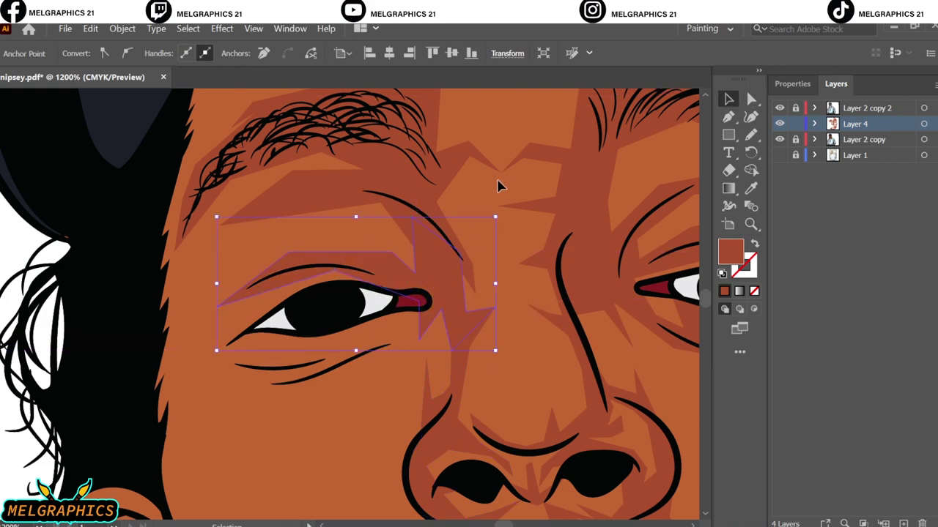
Trace shading from the face edge down the left cheek and up around the eye.
key(p)
scroll(497, 186, down, 3)
click(148, 249)
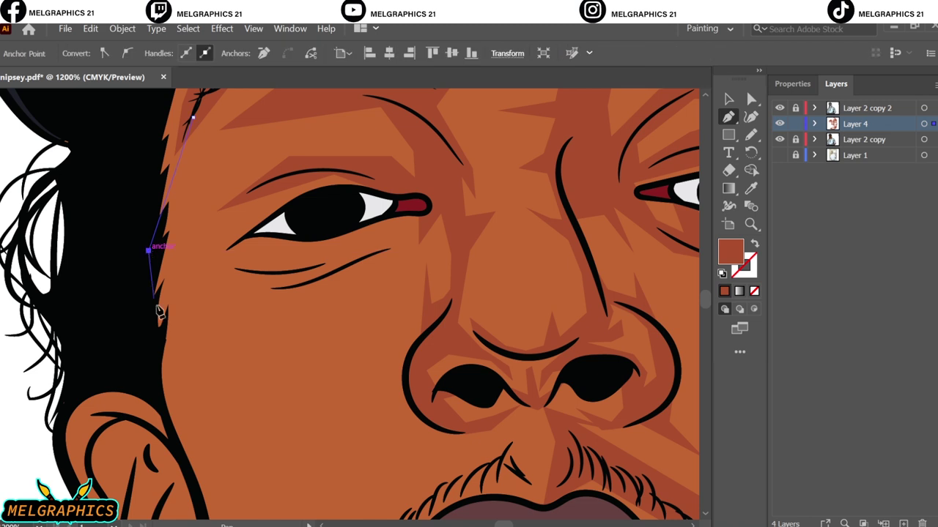
click(218, 424)
click(339, 506)
click(216, 310)
click(249, 295)
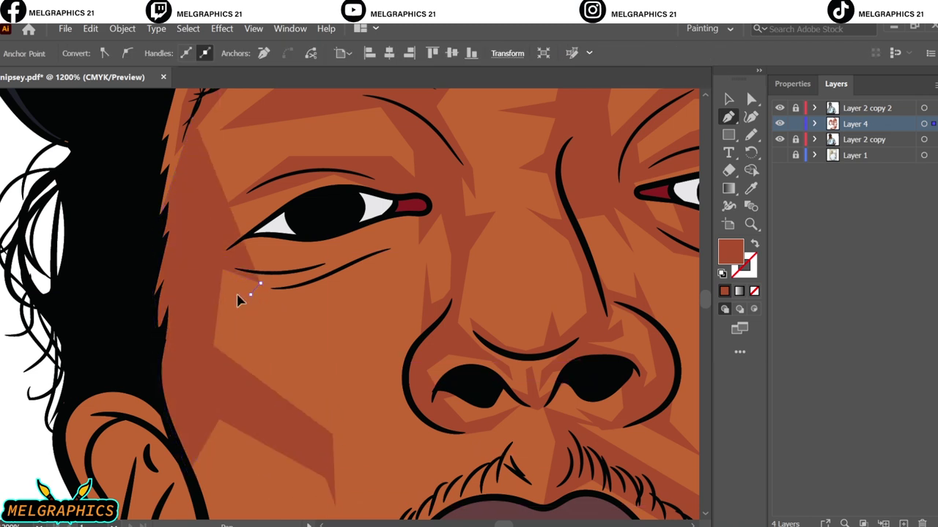
drag(404, 248, 416, 213)
click(246, 210)
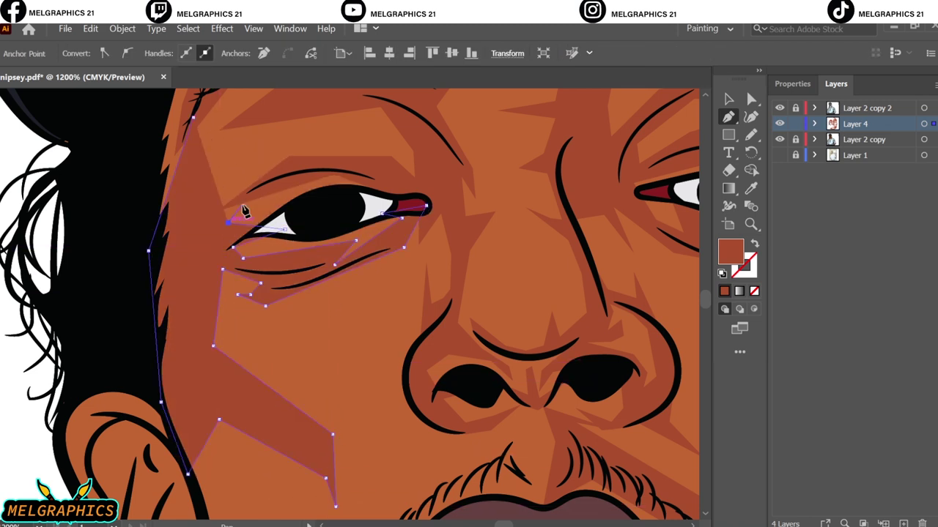
click(213, 178)
scroll(261, 179, up, 2)
scroll(383, 271, up, 4)
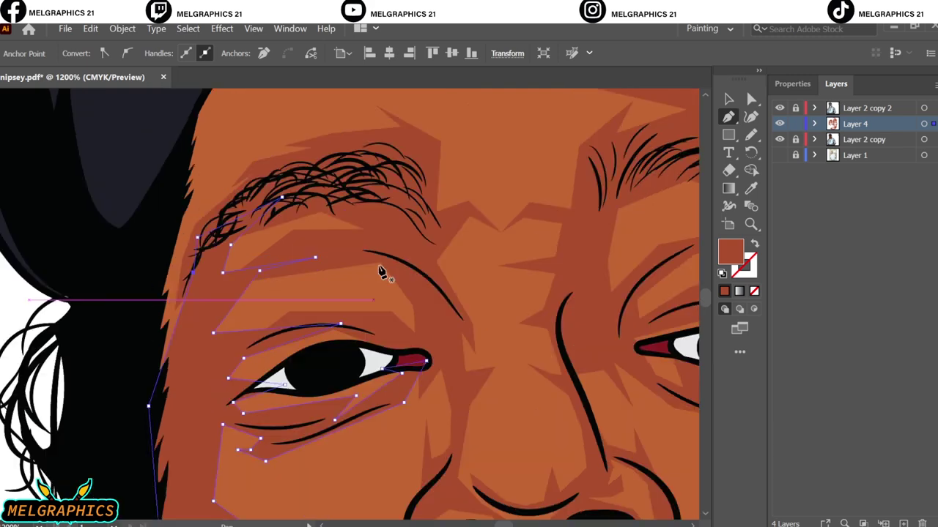
scroll(301, 359, up, 5)
Continue the shading along the top of the forehead, close the shape and deselect.
click(310, 315)
click(360, 286)
click(499, 302)
click(414, 265)
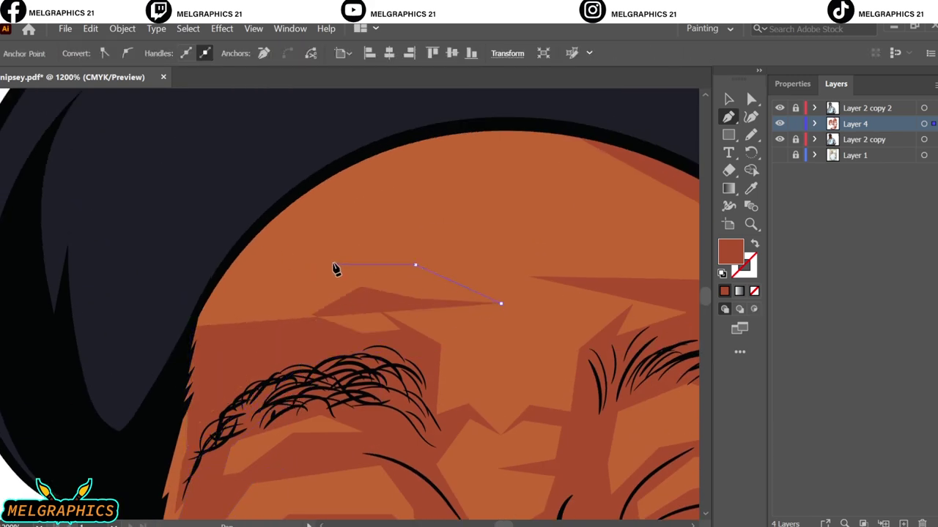
scroll(335, 268, right, 2)
click(263, 192)
click(316, 167)
click(441, 148)
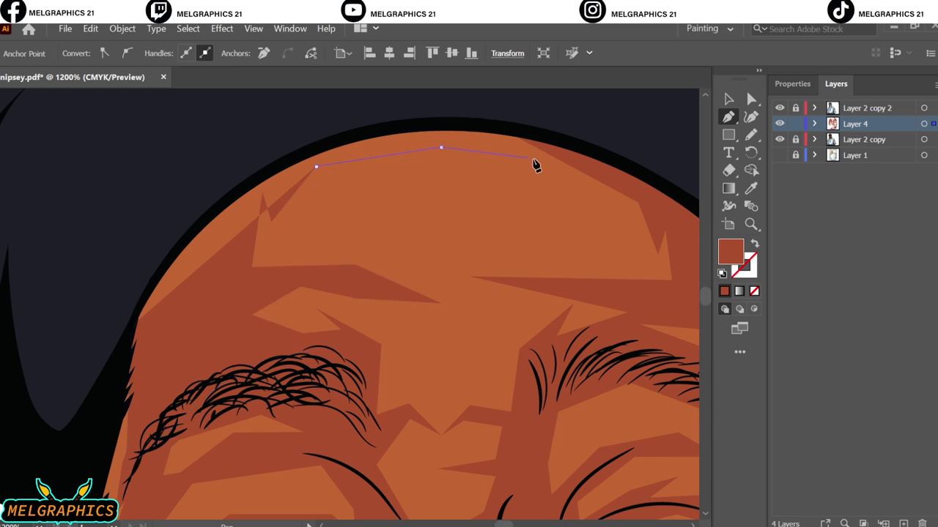
click(652, 206)
click(607, 135)
click(450, 106)
click(266, 131)
click(130, 327)
key(v)
key(ctrl+shift+a)
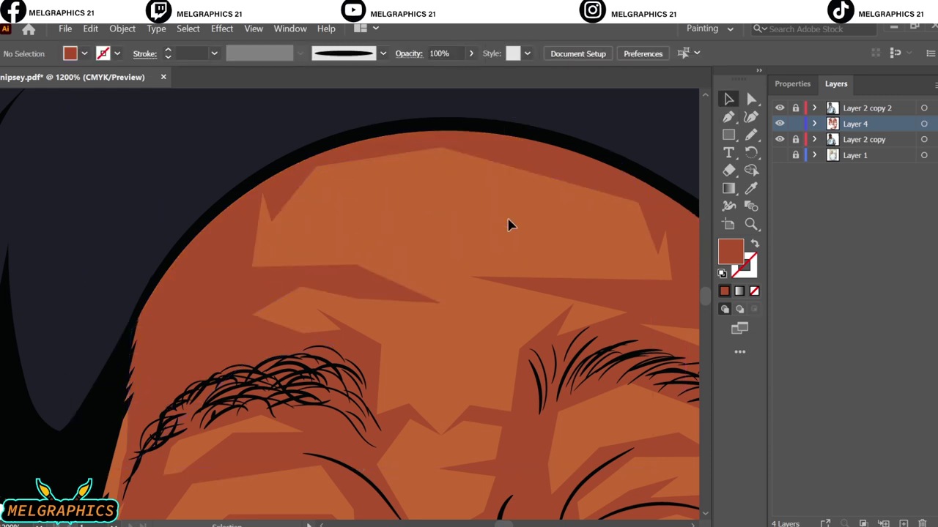
key(ctrl+0)
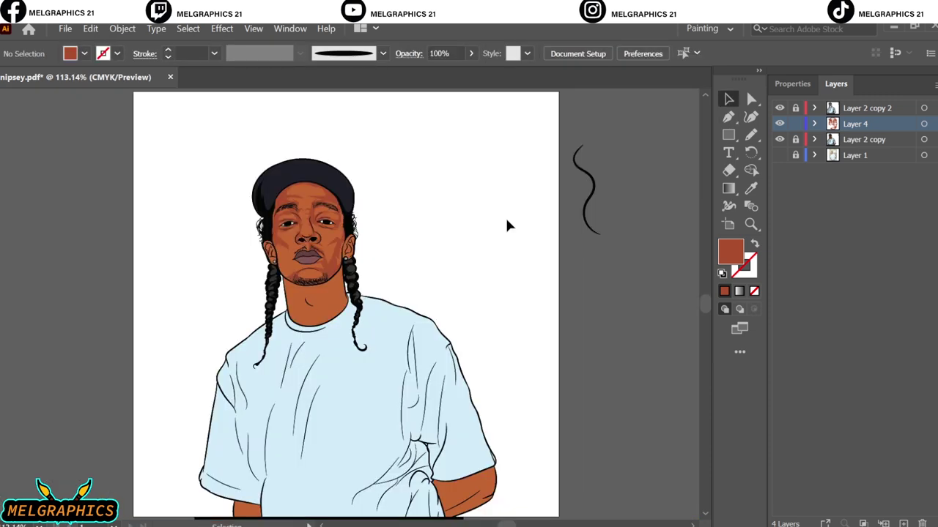
Start a shading path down the left cheek, then undo the stray path.
key(p)
scroll(315, 198, up, 5)
click(129, 167)
click(130, 205)
click(157, 310)
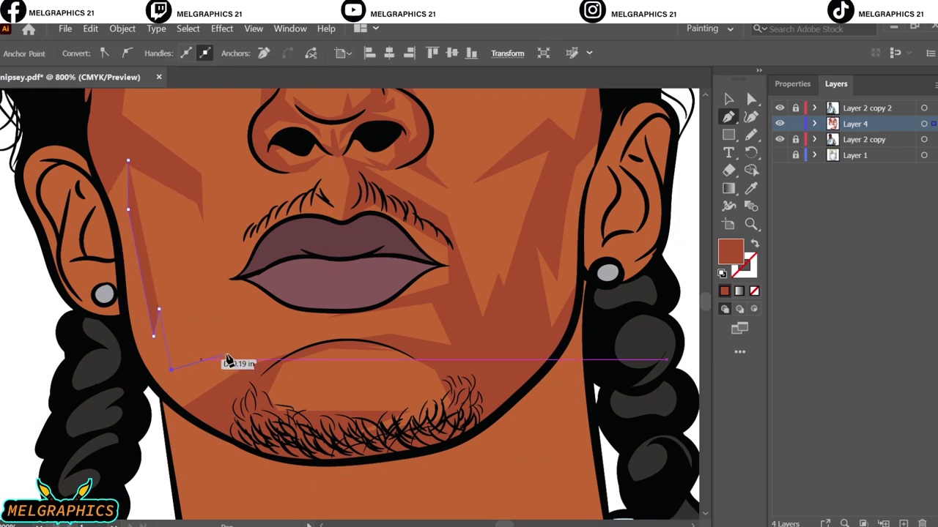
click(261, 372)
key(ctrl+z)
key(ctrl+z)
key(ctrl+z)
Redraw curved shading from the left cheek to the upper lip and deselect it.
scroll(126, 146, up, 3)
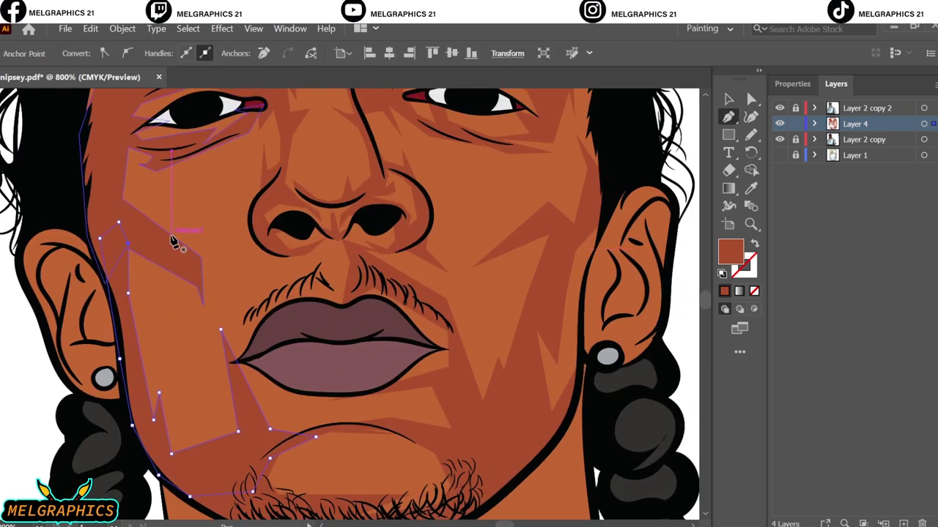
click(171, 235)
click(196, 257)
click(230, 247)
drag(349, 309, 327, 240)
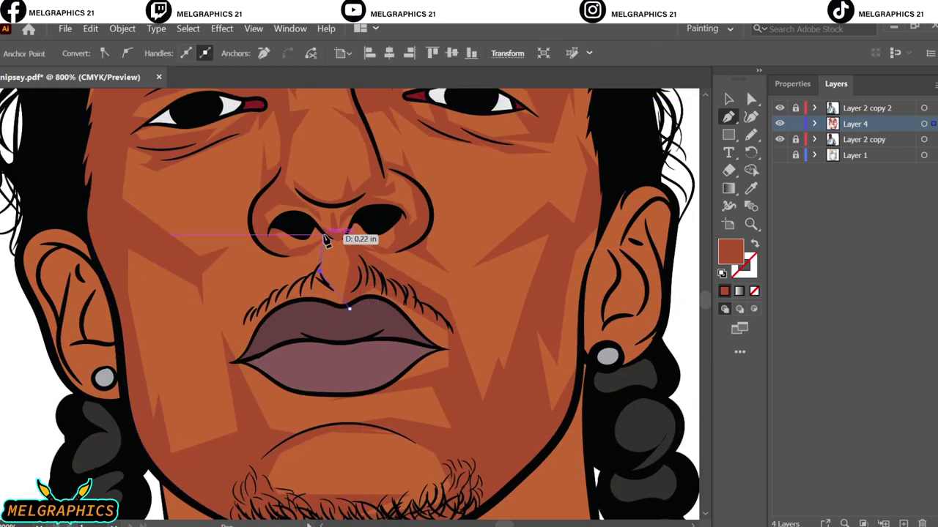
drag(243, 306, 231, 372)
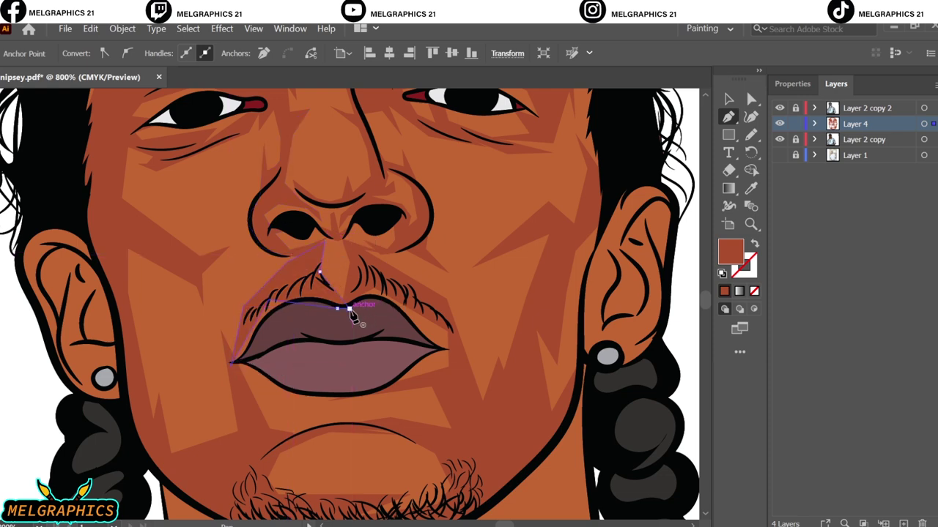
ctrl+click(498, 324)
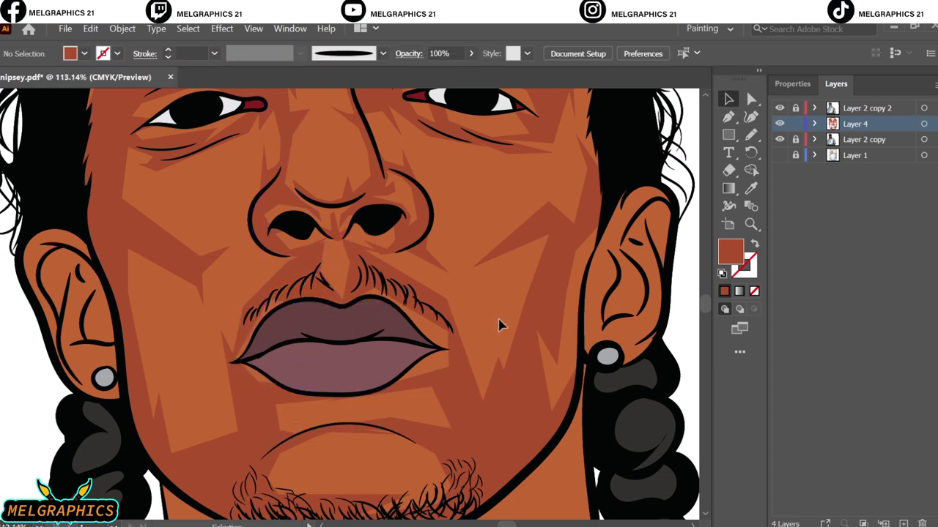
Fit the artboard, then zoom toward the chin and neck with the Pen tool ready.
key(ctrl+0)
key(p)
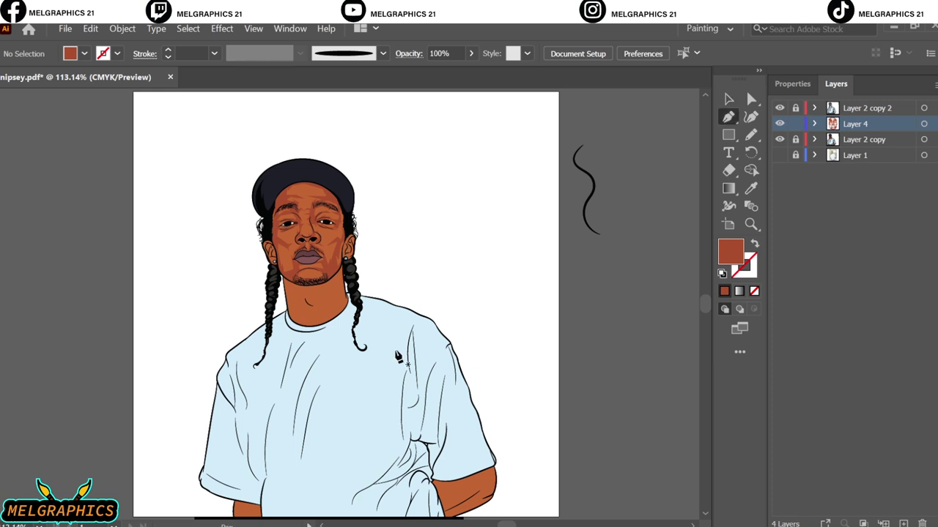
alt+scroll(312, 290, up, 5)
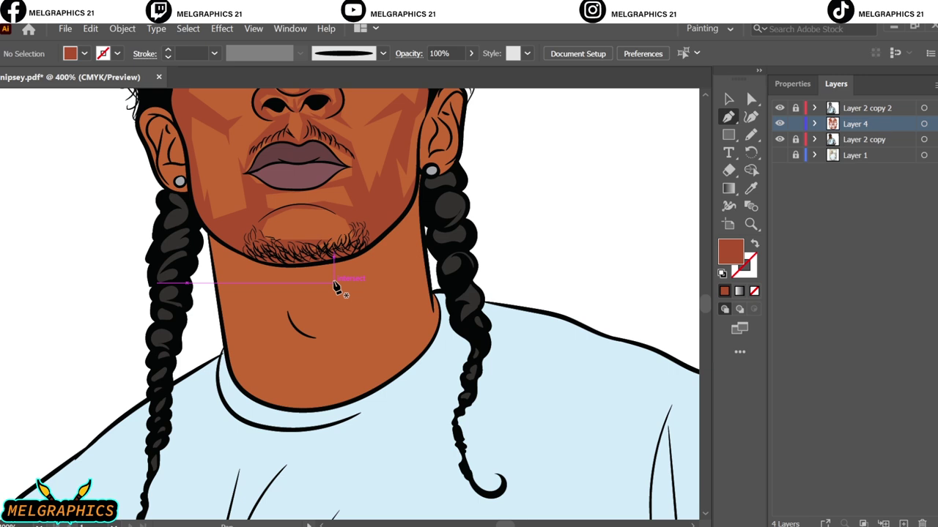
Draw a closed dark brown shadow shape along the jaw under the beard.
click(201, 238)
scroll(226, 288, up, 3)
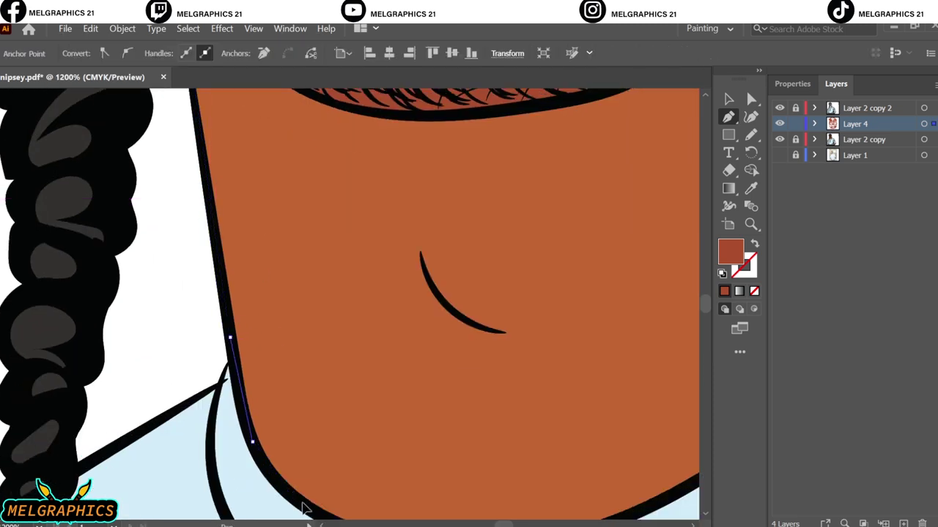
drag(303, 503, 286, 425)
scroll(286, 425, up, 3)
click(227, 220)
click(256, 184)
click(388, 241)
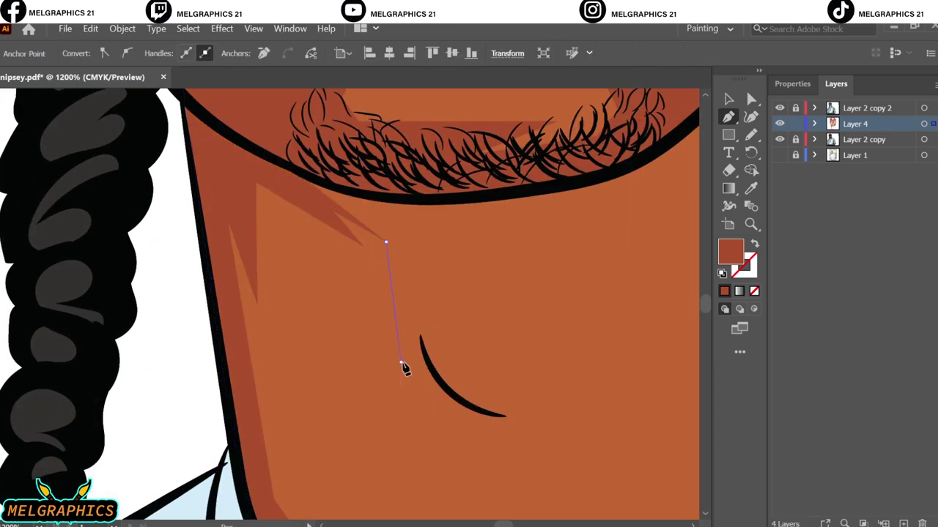
click(401, 362)
click(420, 425)
click(227, 220)
Add a dark brown shadow shape around the neck crease.
click(420, 336)
click(464, 424)
click(518, 439)
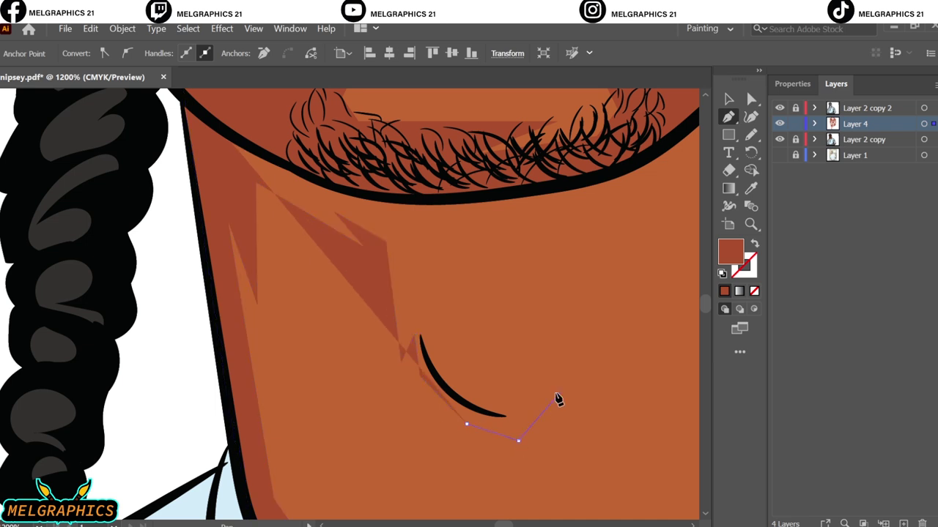
click(564, 315)
click(495, 399)
click(435, 290)
click(415, 317)
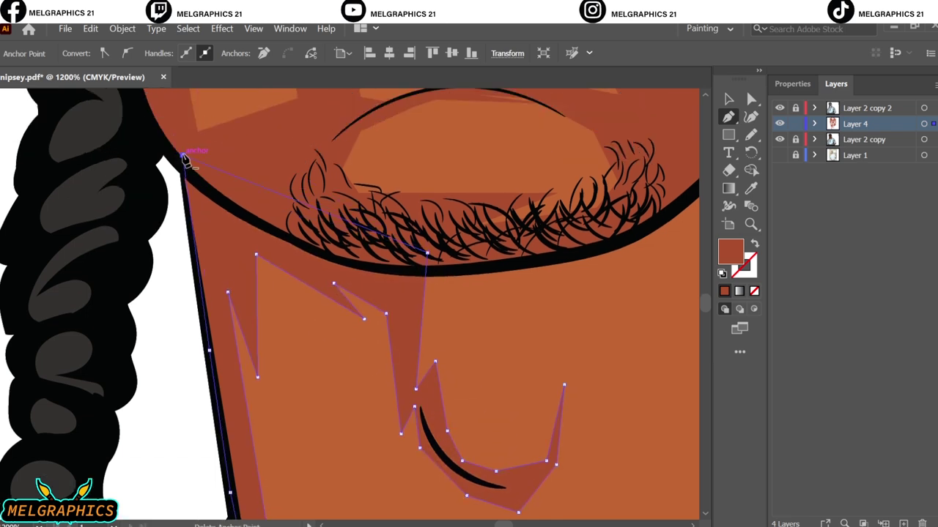
click(185, 158)
Draw a second neck shadow tracing around the crease.
scroll(634, 373, down, 2)
scroll(410, 199, down, 5)
click(398, 124)
click(391, 279)
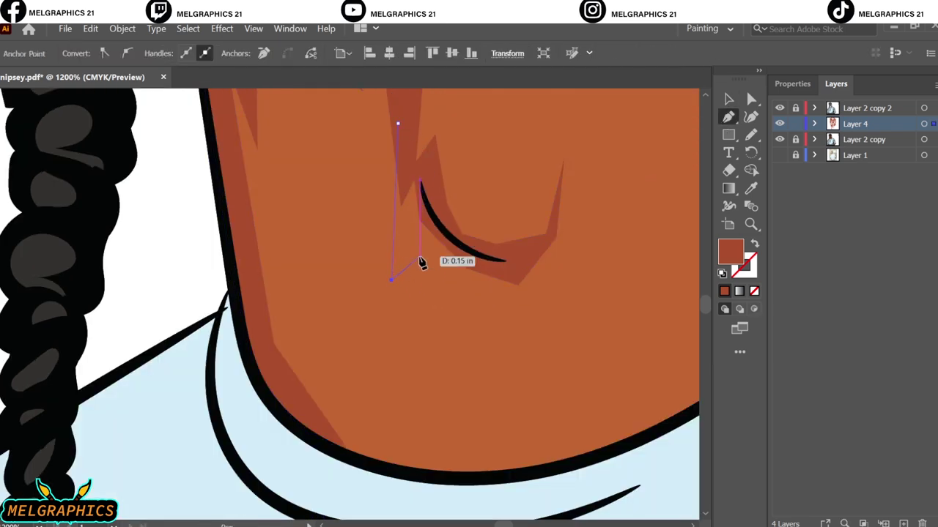
click(420, 260)
click(517, 293)
click(530, 266)
click(419, 180)
scroll(400, 157, up, 1)
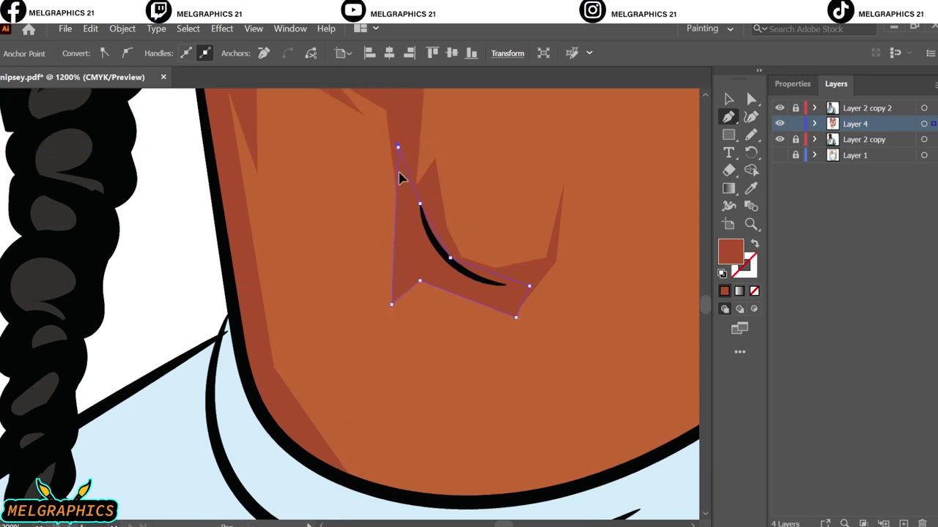
Outline the lower jaw shadow where it falls on the neck.
click(415, 433)
click(470, 420)
click(589, 380)
click(672, 301)
click(526, 376)
click(436, 372)
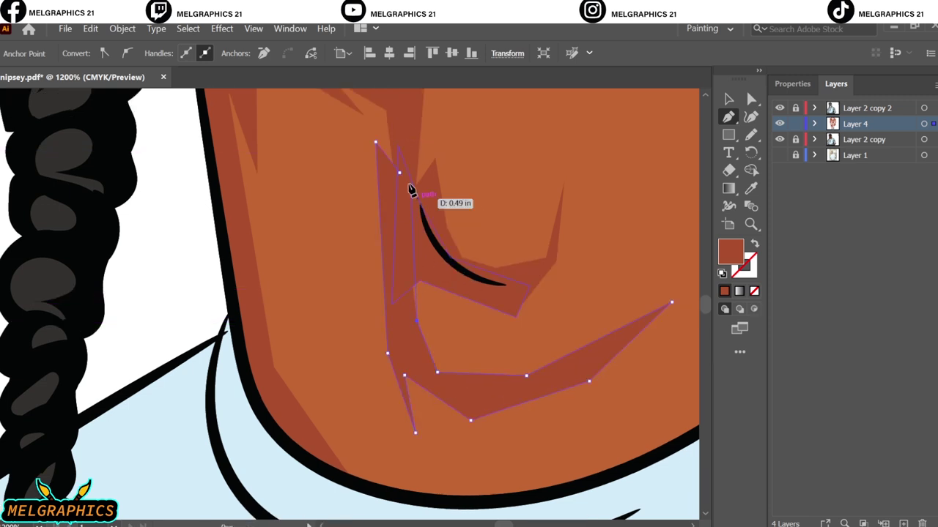
Trace a shadow along the bottom of the neck and fit the artboard in view.
scroll(460, 438, down, 3)
click(396, 308)
click(429, 469)
click(576, 474)
click(636, 432)
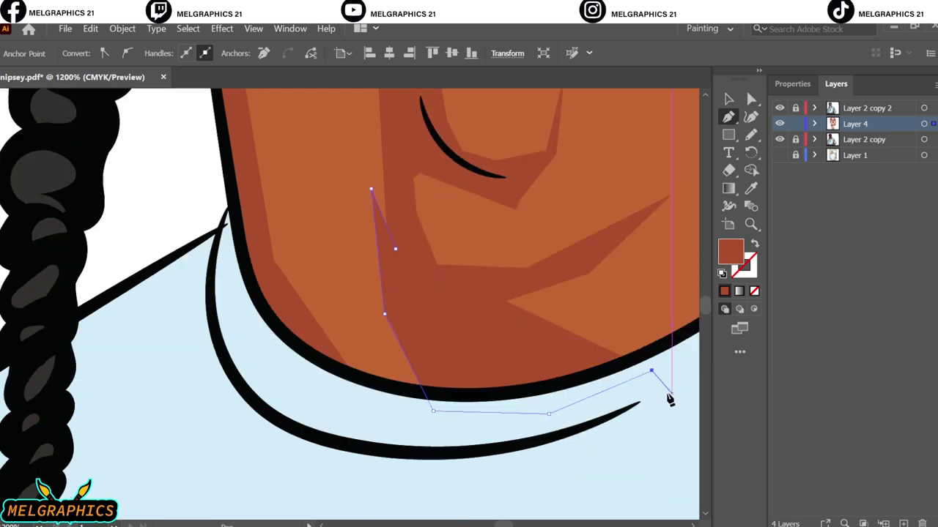
key(super)
key(super)
scroll(464, 295, up, 2)
click(134, 207)
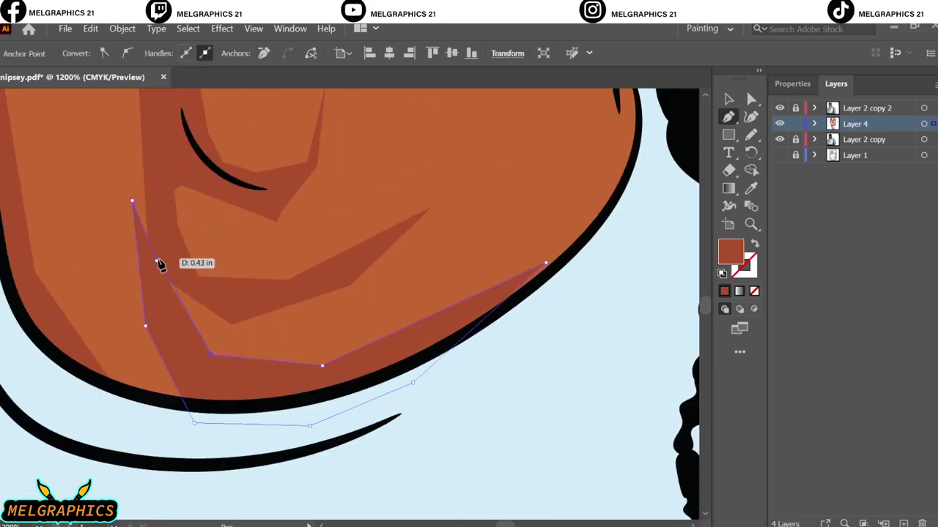
click(155, 266)
scroll(293, 220, up, 4)
key(ctrl+0)
key(v)
click(605, 275)
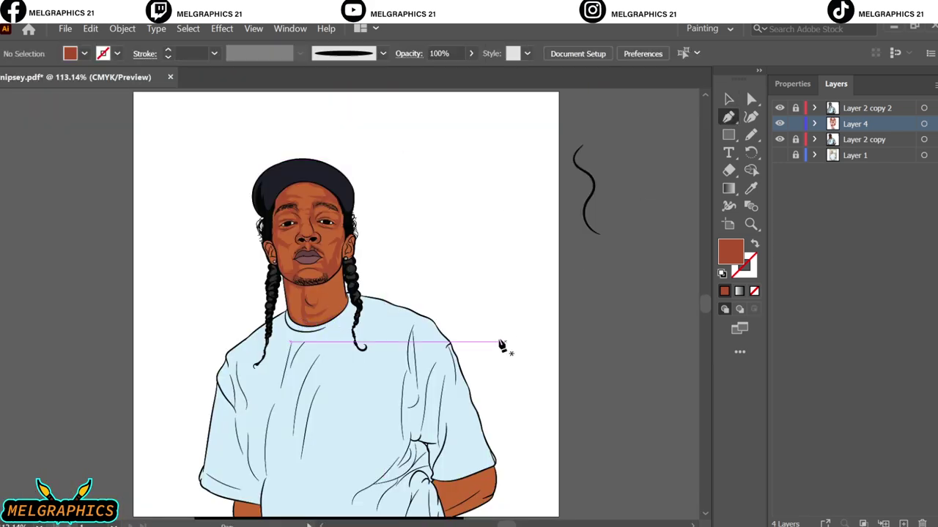
Start a curved shadow on the right neck extending up toward the chin.
scroll(279, 286, up, 5)
drag(573, 440, 625, 441)
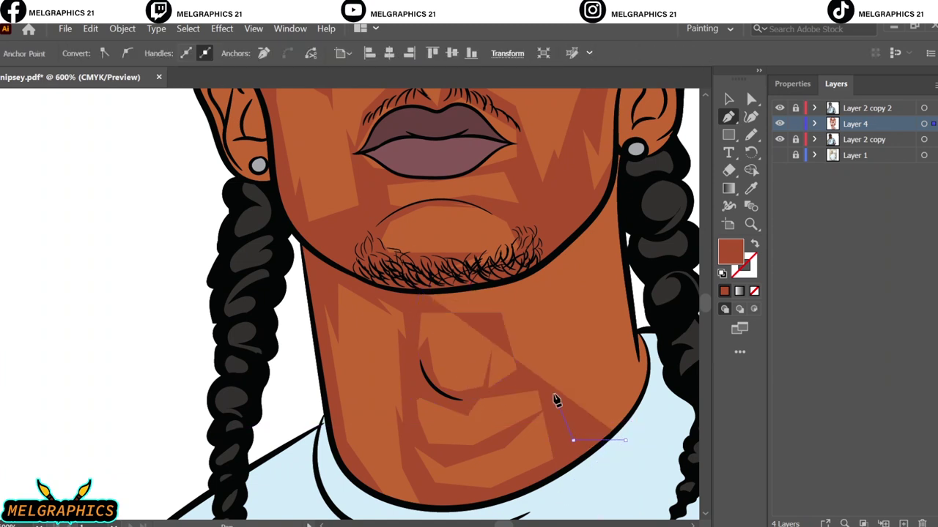
click(559, 486)
click(537, 390)
click(470, 401)
click(516, 370)
click(501, 314)
click(414, 314)
Extend the right neck shadow downward and close the shape.
click(540, 340)
click(610, 226)
click(595, 386)
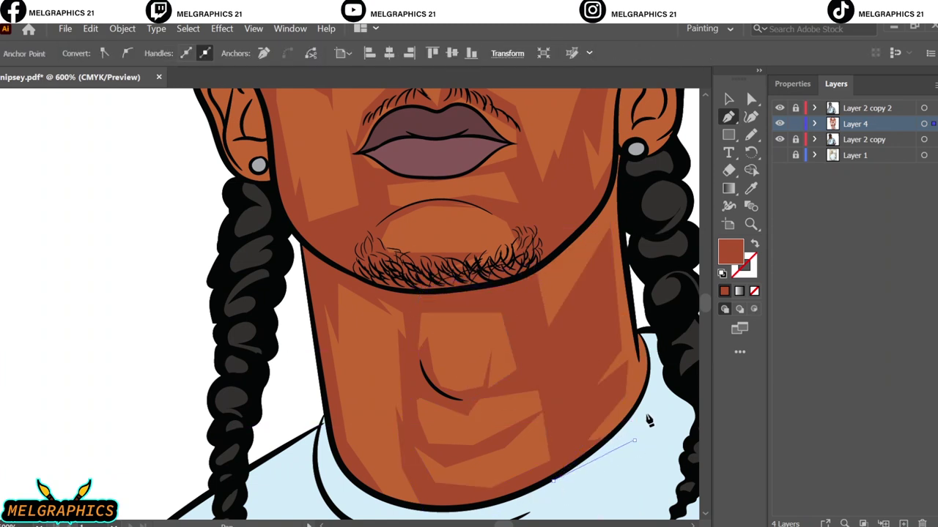
click(625, 395)
click(635, 440)
click(634, 331)
click(520, 271)
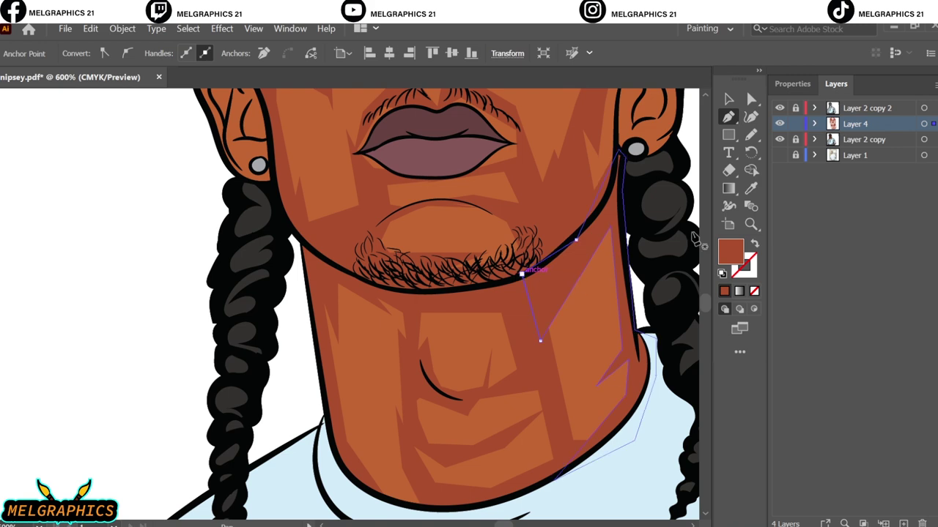
alt+scroll(296, 355, up, 3)
alt+scroll(268, 312, up, 3)
Trace a dark brown shadow inside the first ear.
click(276, 318)
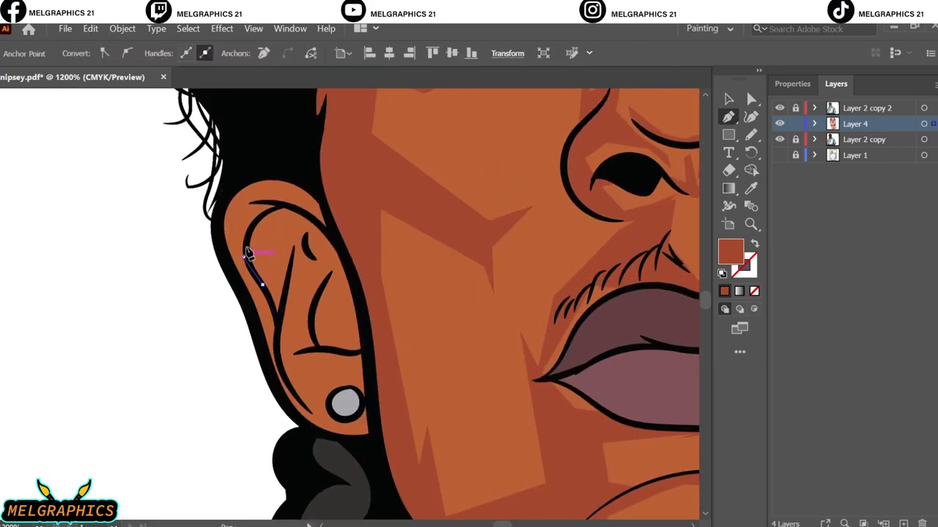
click(263, 284)
click(243, 257)
click(268, 210)
click(293, 210)
click(331, 238)
drag(287, 222, 301, 333)
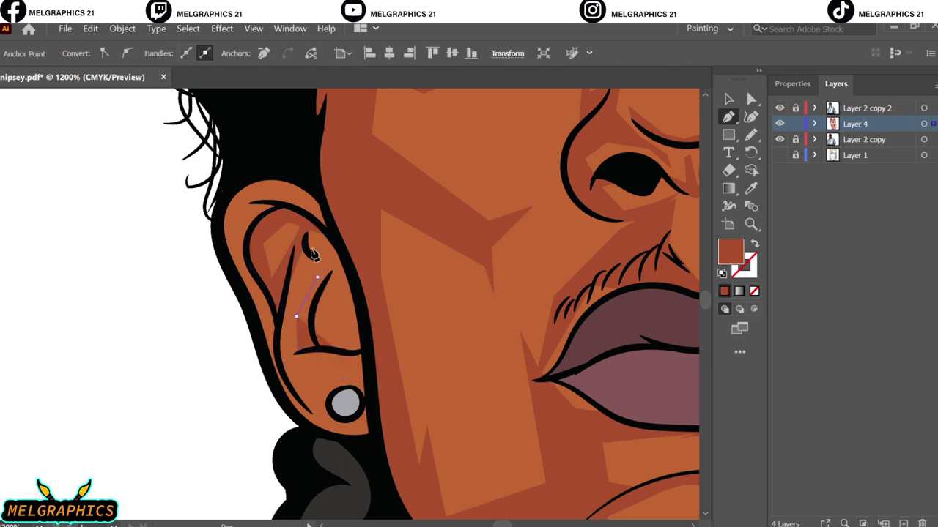
Add earlobe and back-of-ear shadow curves, then fit the artboard in view.
drag(339, 308, 355, 279)
click(308, 433)
mouse_move(271, 324)
mouse_down()
mouse_move(266, 360)
mouse_move(339, 354)
mouse_up()
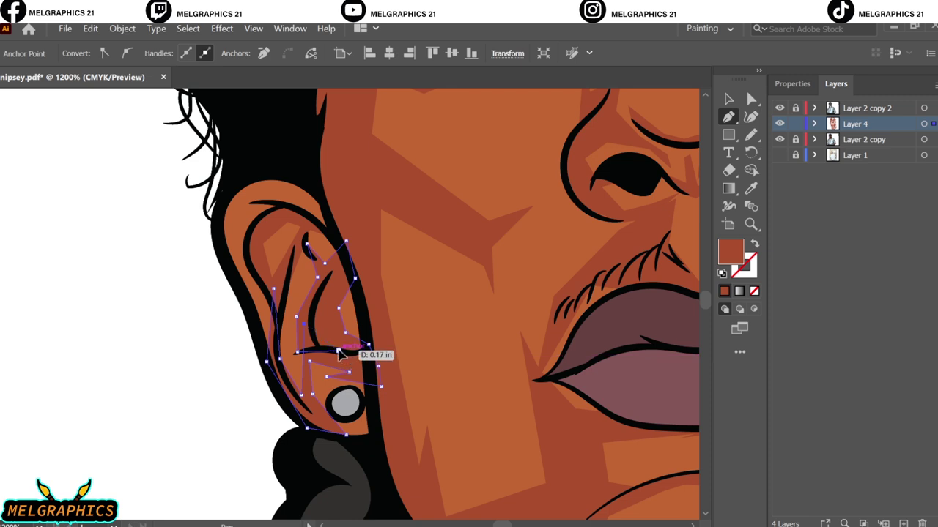
drag(224, 215, 345, 345)
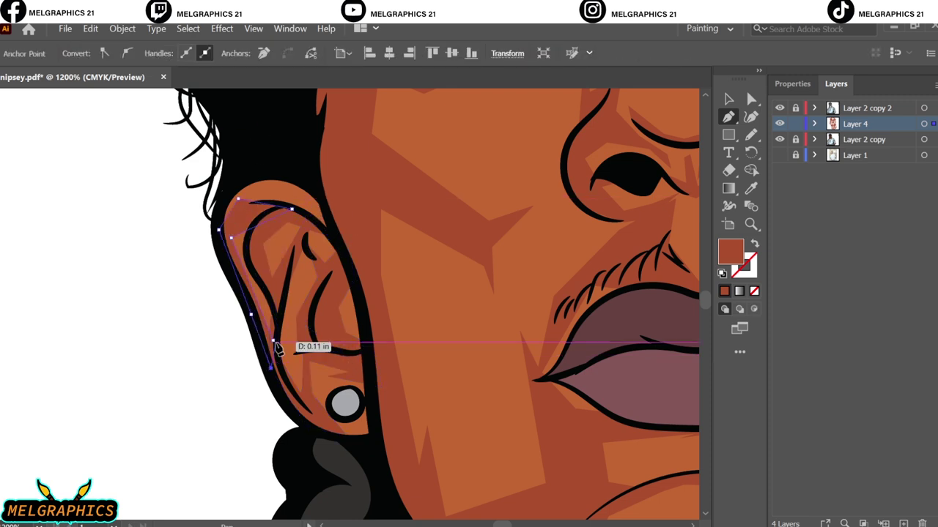
key(ctrl+minus)
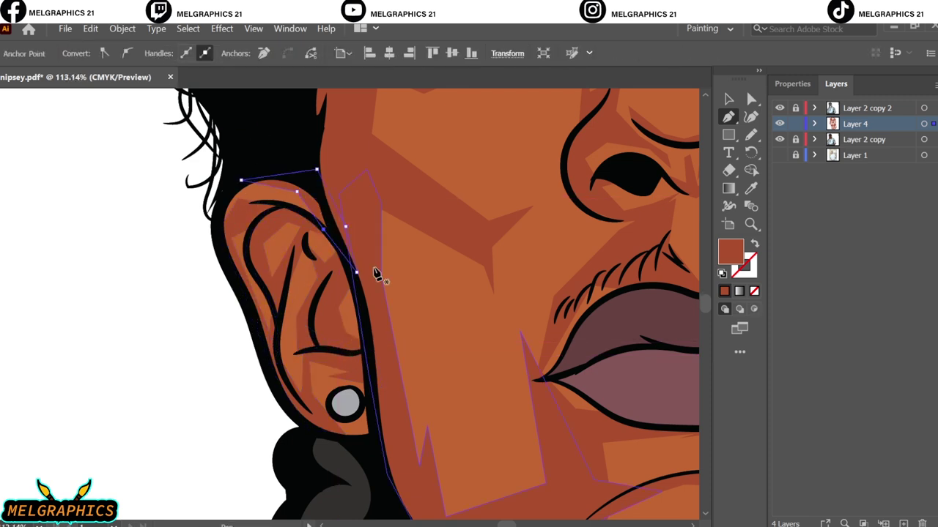
key(ctrl+0)
key(v)
click(680, 222)
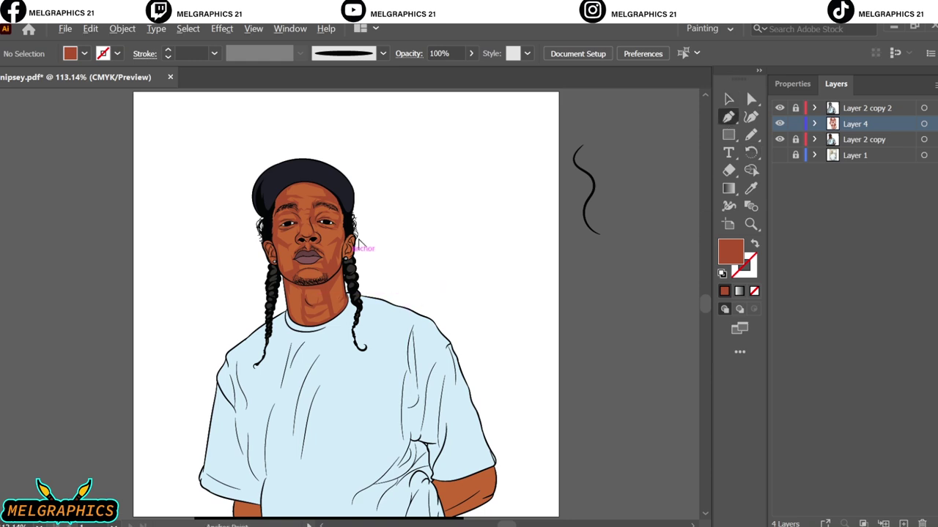
Draw a shadow along the top edge of the other ear.
scroll(359, 244, up, 5)
click(376, 345)
drag(359, 298, 372, 317)
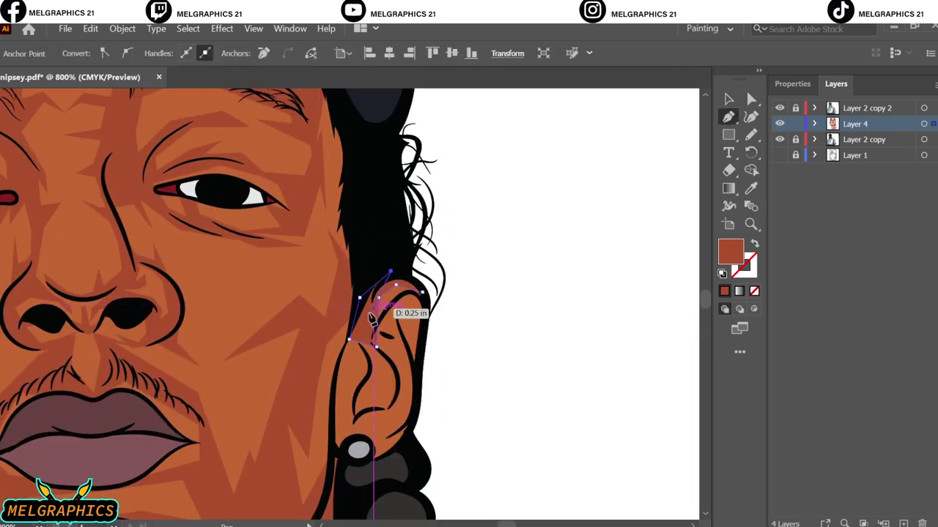
click(422, 290)
key(Return)
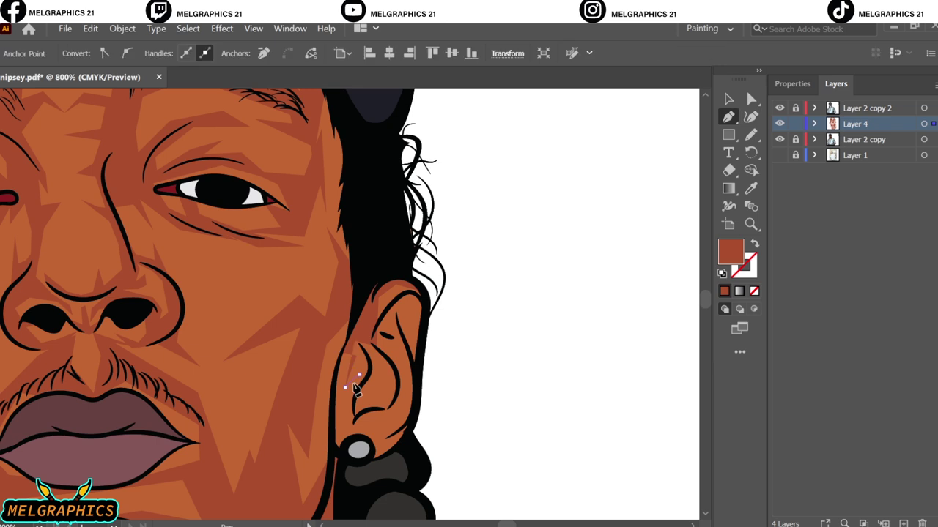
Add a closed inner-ear shadow to the other ear and show the full portrait.
click(394, 410)
click(396, 367)
click(340, 352)
click(358, 320)
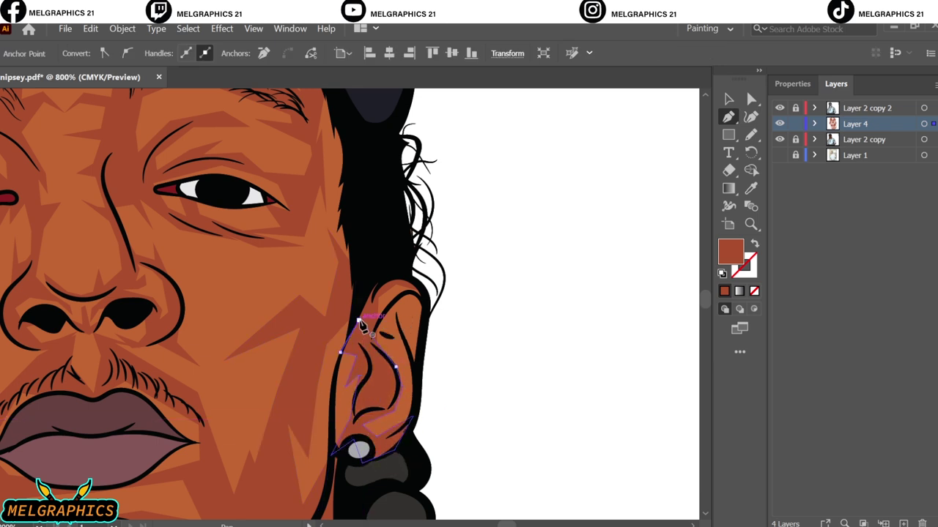
click(418, 383)
click(729, 100)
key(ctrl+0)
click(572, 336)
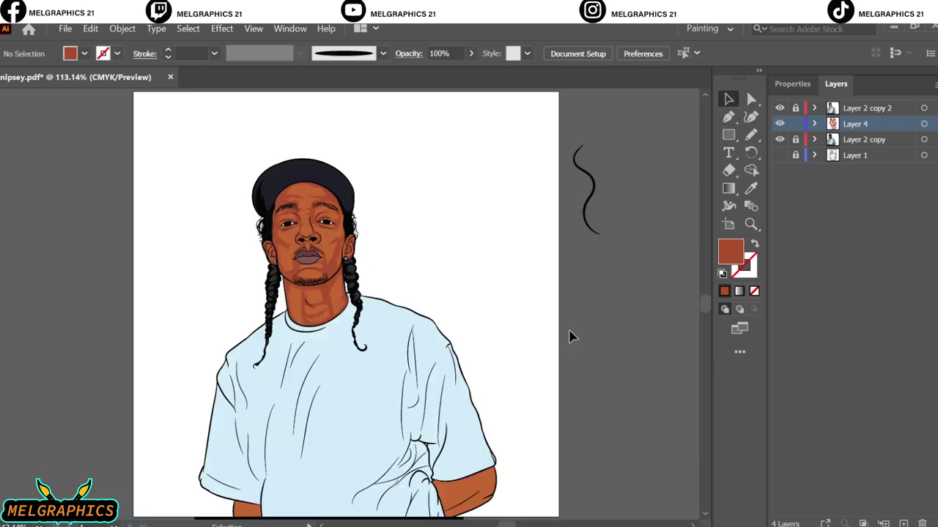
Draw a closed dark brown shadow shape on the forearm below the sleeve.
click(728, 116)
scroll(494, 507, up, 4)
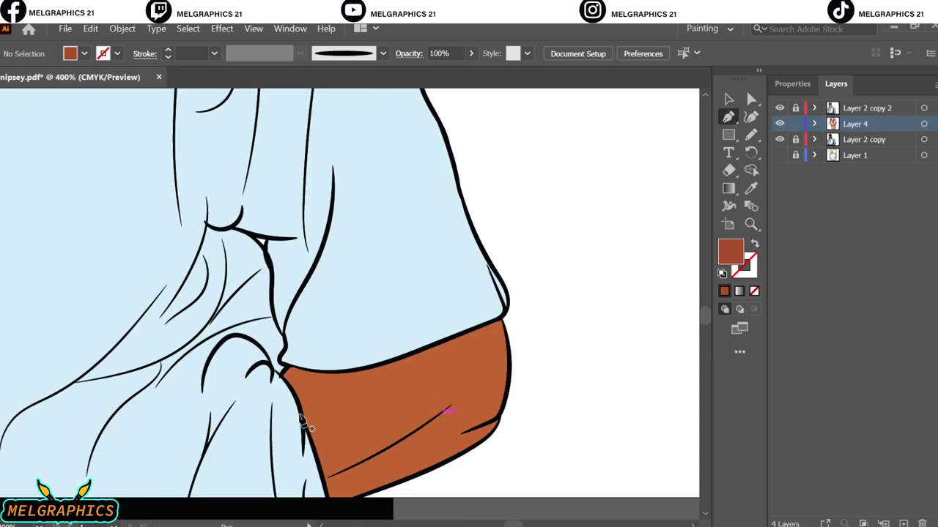
click(366, 387)
click(469, 344)
click(465, 383)
click(446, 433)
click(328, 490)
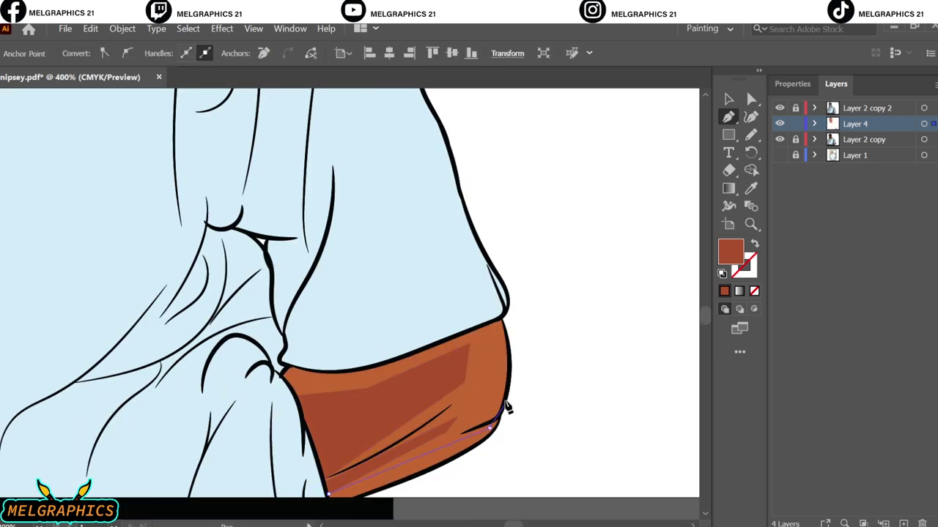
Start a second shadow along the forearm's top edge and save the PDF.
click(498, 312)
click(273, 366)
scroll(461, 464, down, 5)
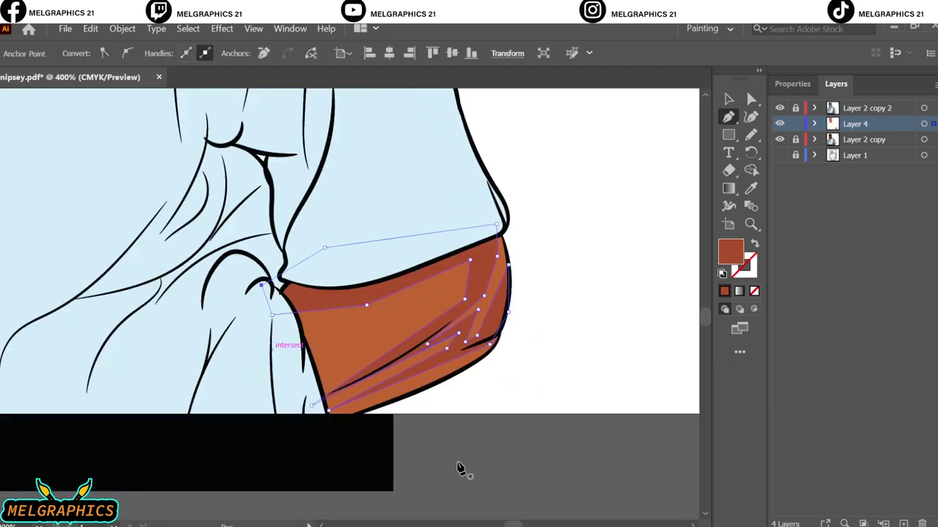
scroll(315, 439, left, 10)
key(ctrl+s)
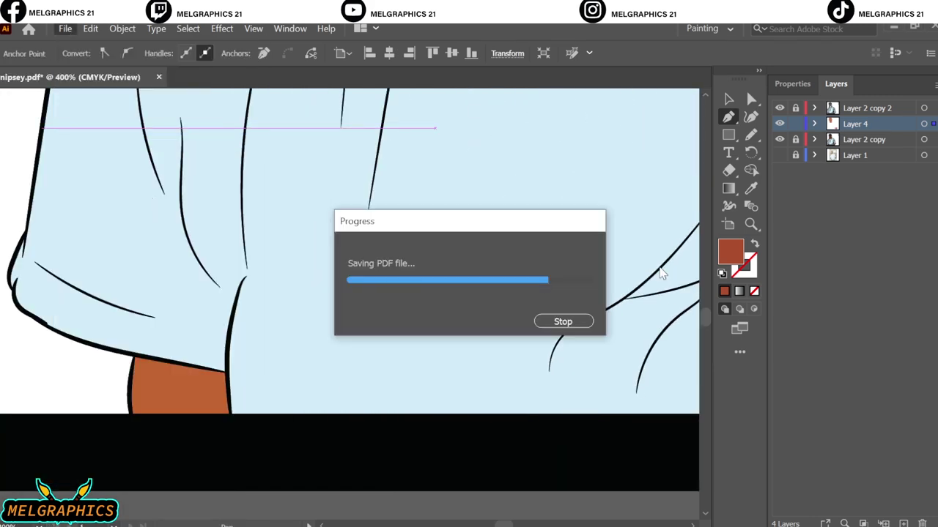
click(180, 348)
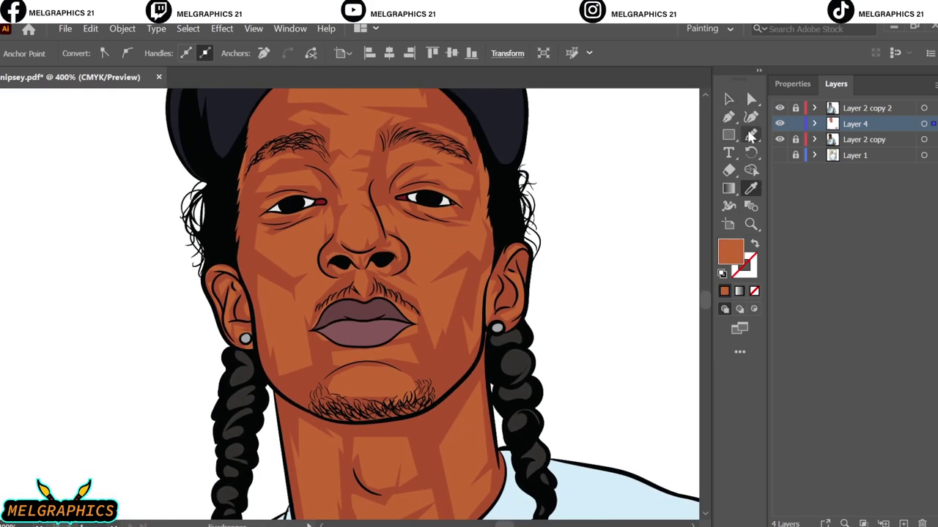
Create Layer 5 and set a brown AF592E fill for the shading.
double_click(730, 251)
key(Escape)
key(n)
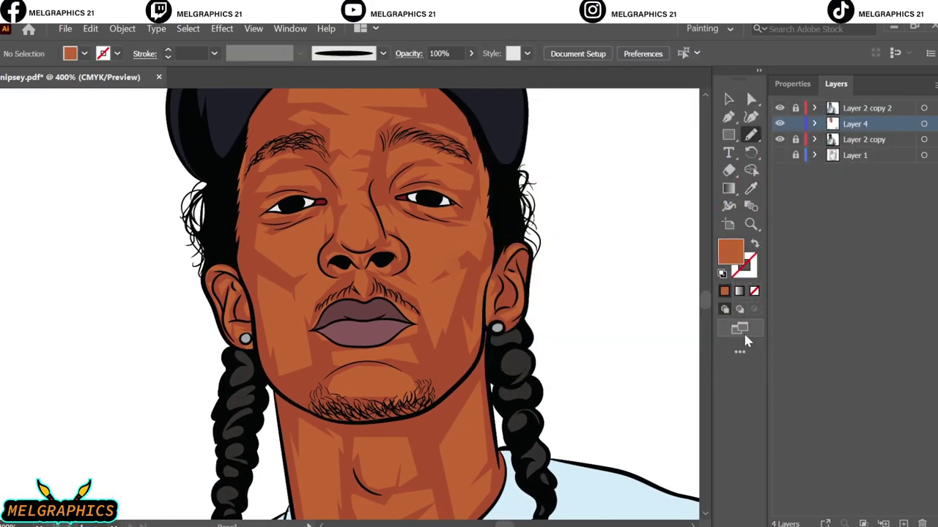
key(ctrl+l)
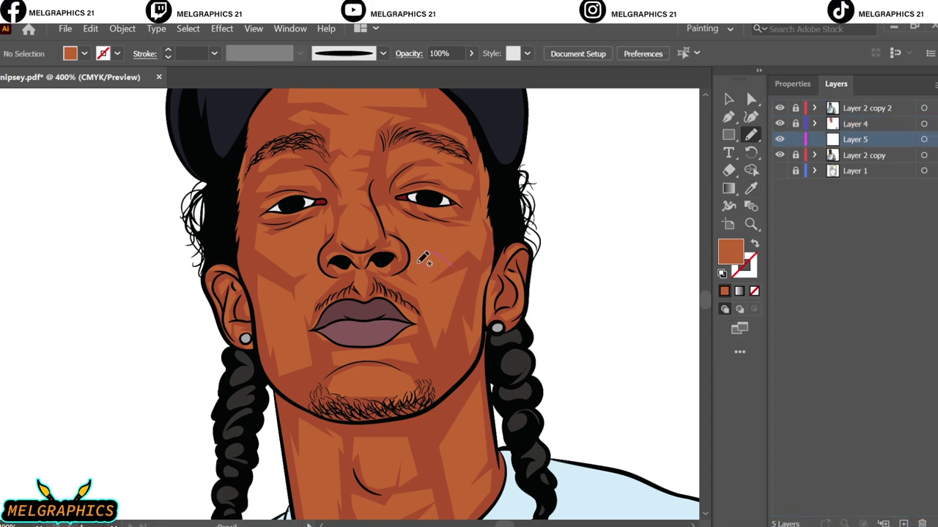
double_click(730, 251)
click(850, 157)
key(p)
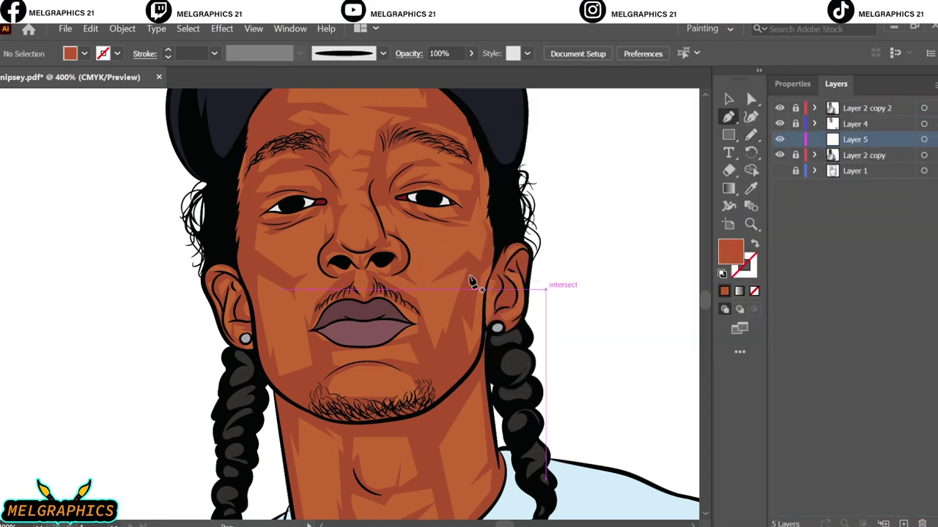
scroll(446, 429, up, 2)
Draw a closed shading shape across the right cheek beside the nose.
click(480, 267)
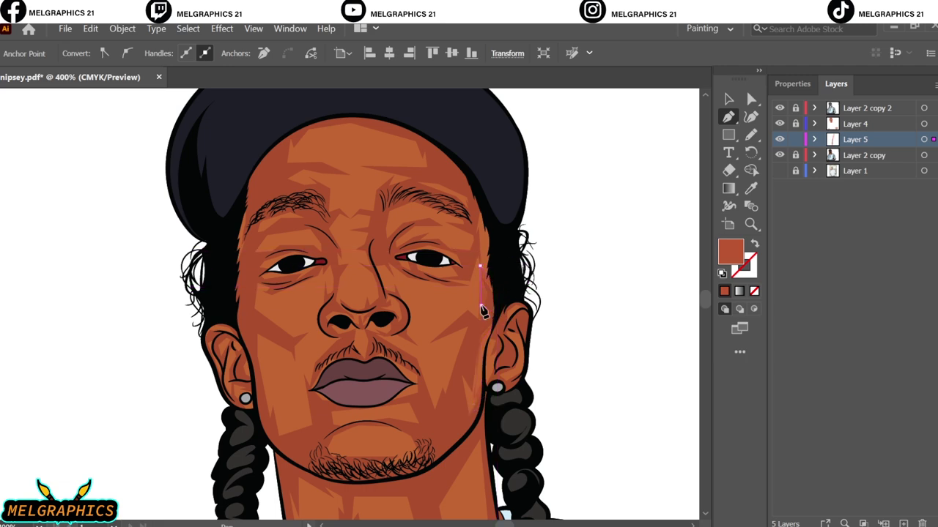
scroll(425, 341, up, 4)
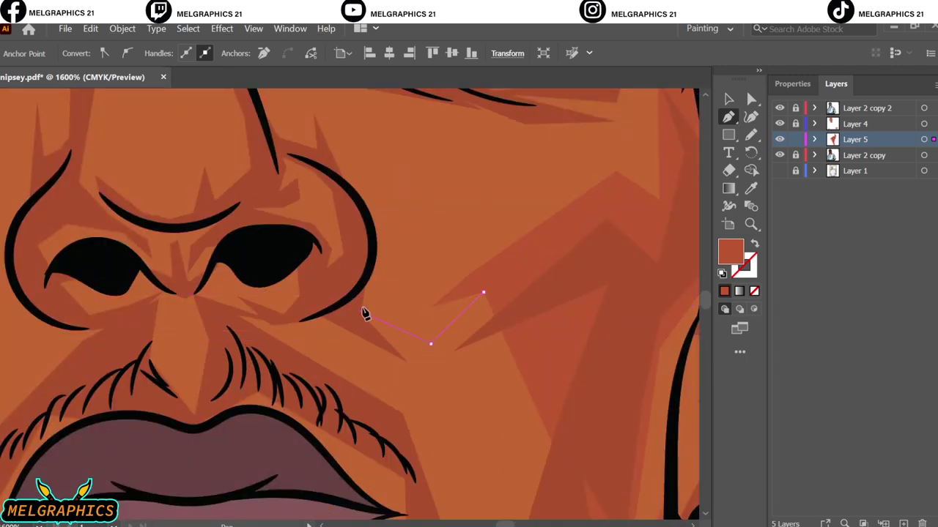
click(308, 317)
click(383, 427)
scroll(408, 444, down, 5)
click(467, 476)
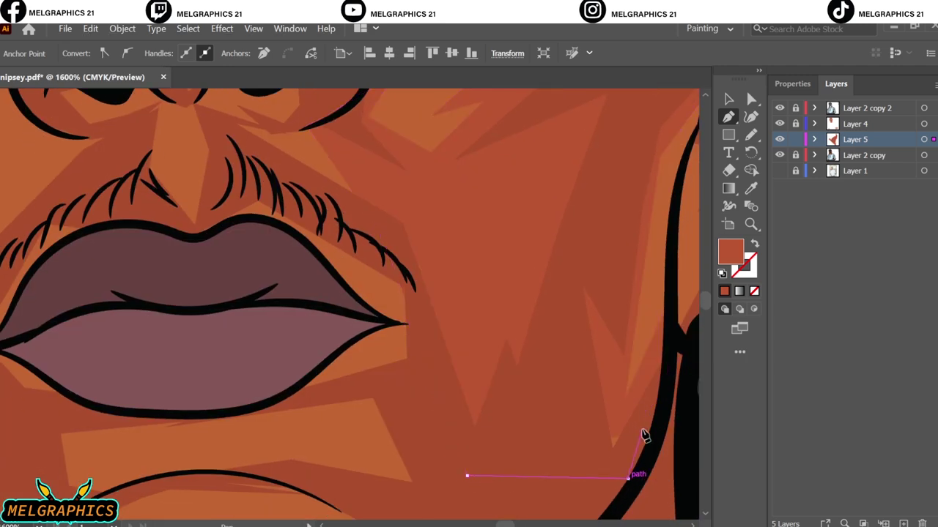
click(627, 478)
double_click(731, 252)
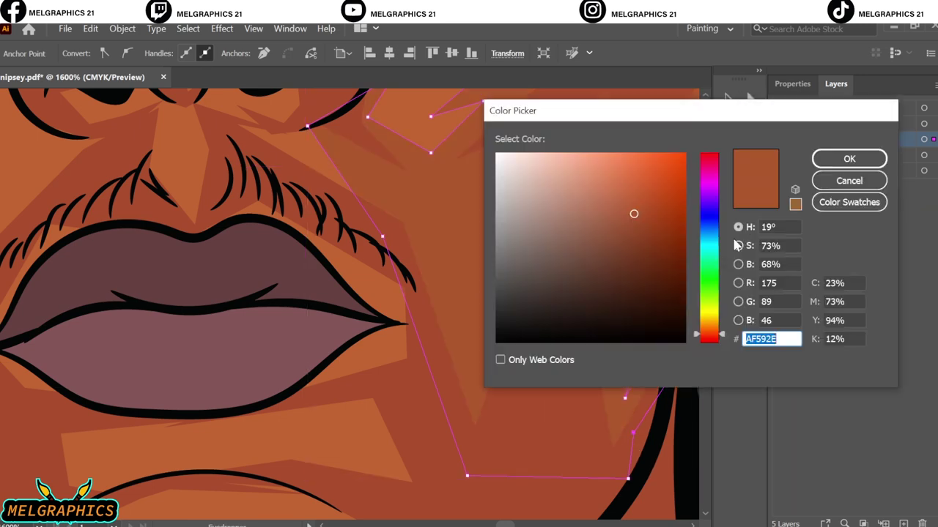
key(ctrl+shift+a)
Shift the cheek shape's colour with Adjust Colors, setting Yellow to -6.
key(ctrl+0)
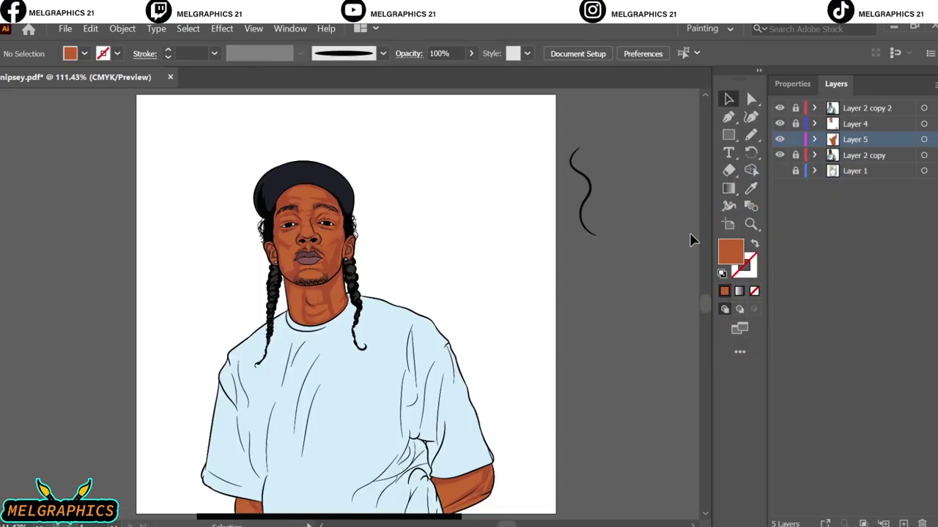
scroll(327, 242, up, 5)
click(90, 29)
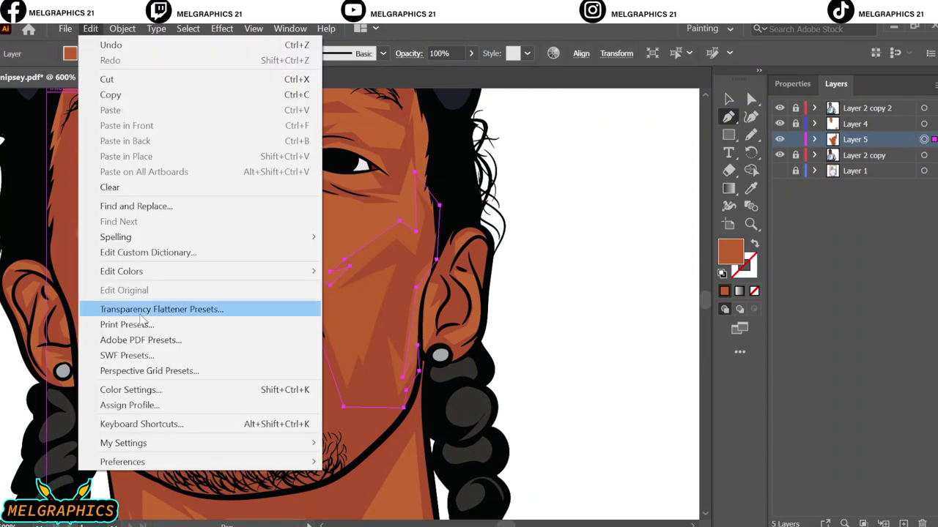
click(380, 270)
click(542, 388)
drag(656, 269, 655, 268)
click(659, 246)
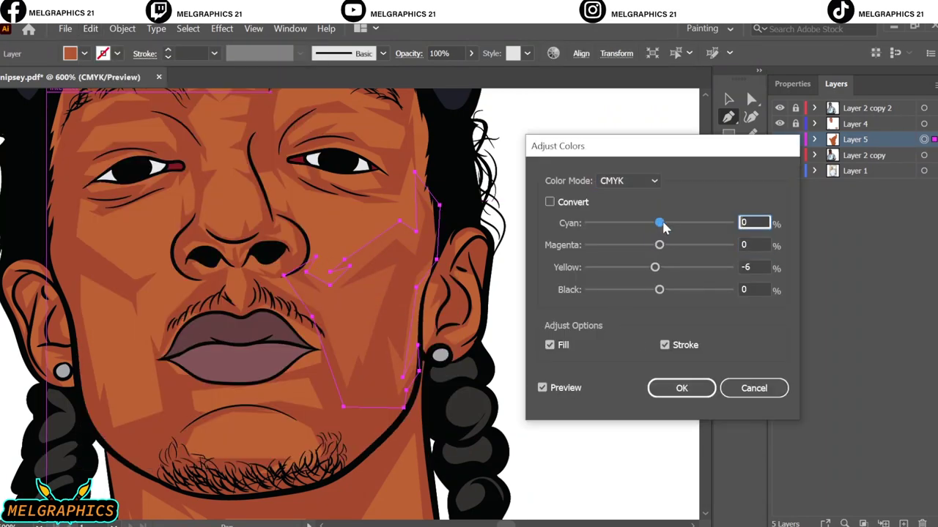
key(Return)
key(ctrl+shift+a)
Draw a zigzag brown shading shape on the cheek under the left eye.
key(ctrl+0)
scroll(389, 243, up, 4)
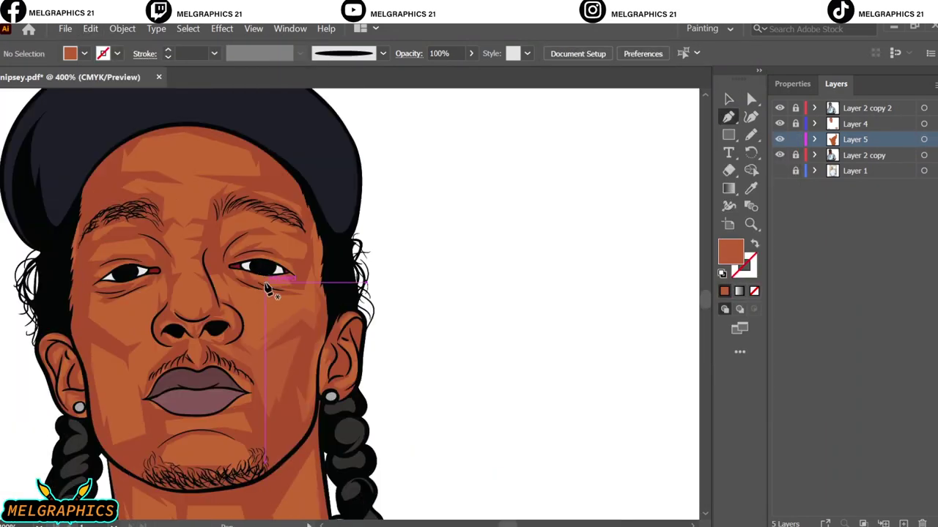
scroll(268, 287, up, 3)
drag(211, 469, 249, 383)
click(402, 346)
click(438, 298)
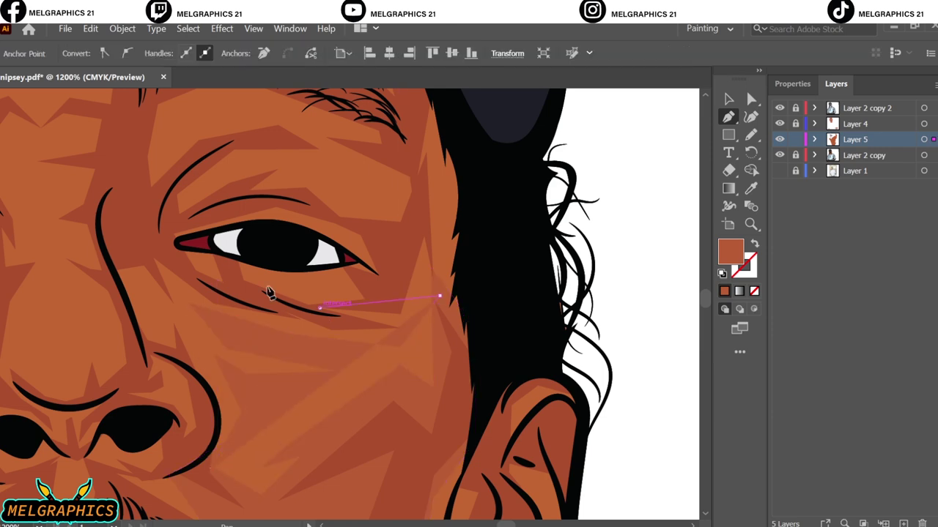
click(286, 253)
click(97, 234)
click(242, 413)
click(195, 473)
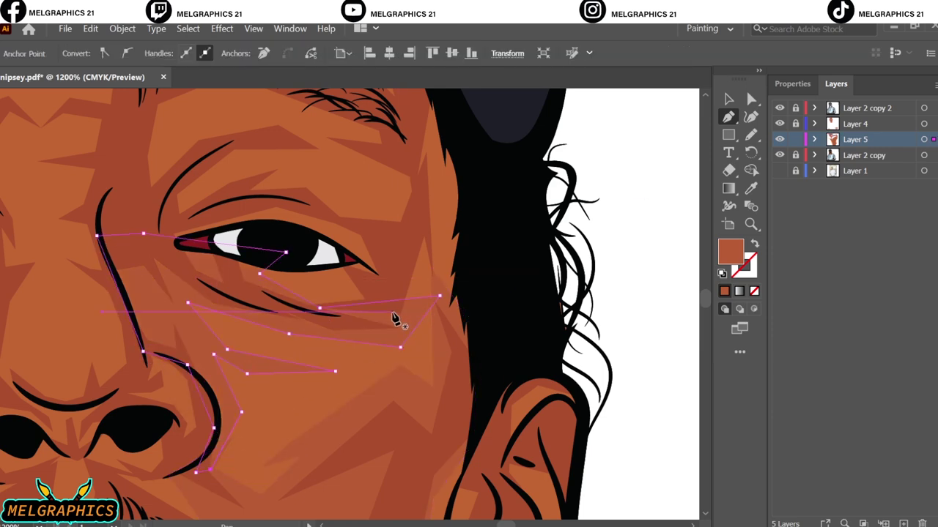
key(ctrl+shift+a)
Draw a brown shading shape above the nostril and beside the nose.
scroll(393, 318, down, 3)
key(ctrl+0)
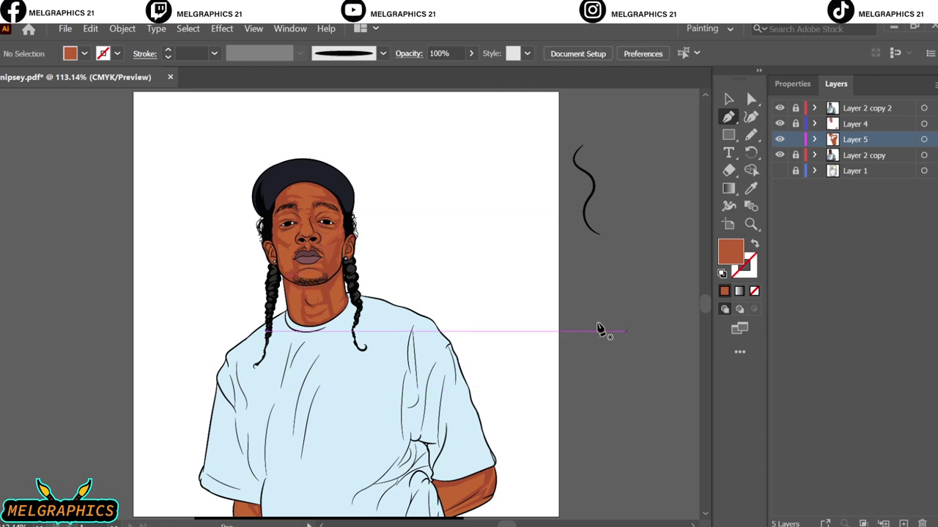
scroll(306, 241, up, 5)
scroll(306, 242, up, 3)
click(298, 380)
click(366, 426)
click(479, 473)
drag(412, 388, 414, 396)
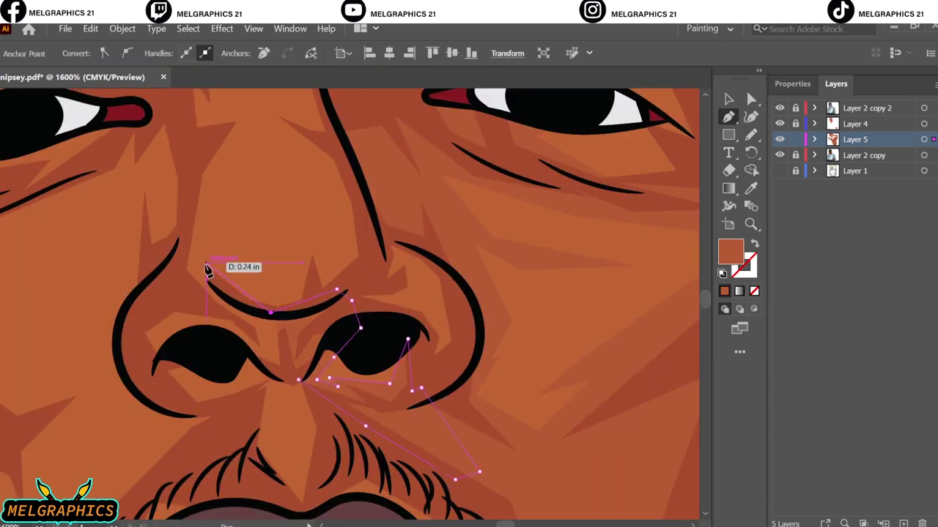
scroll(318, 335, up, 3)
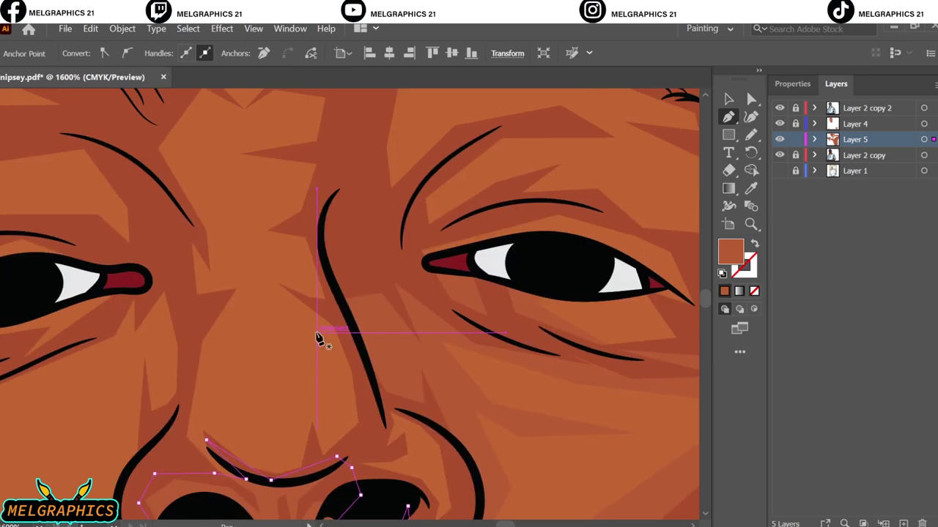
scroll(293, 147, up, 2)
mouse_move(301, 128)
mouse_down()
mouse_move(284, 144)
mouse_move(217, 134)
mouse_up()
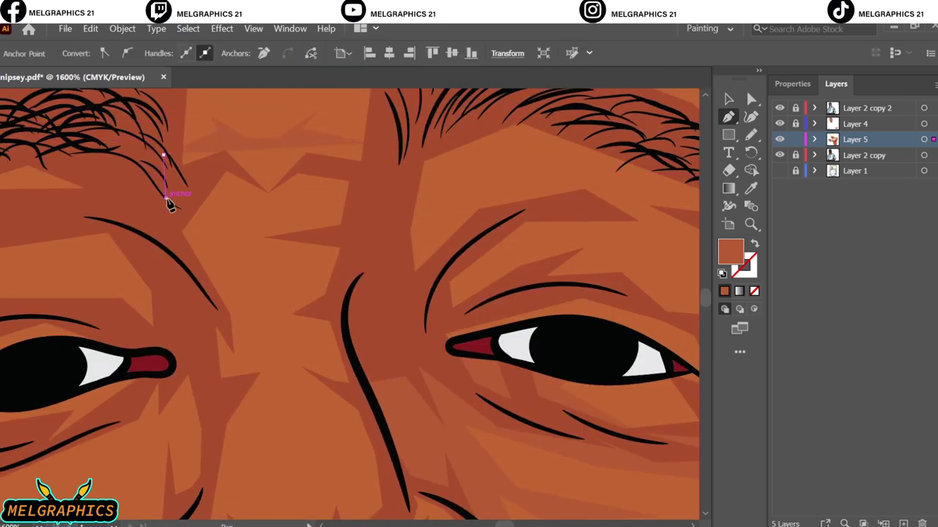
scroll(308, 366, down, 3)
click(332, 313)
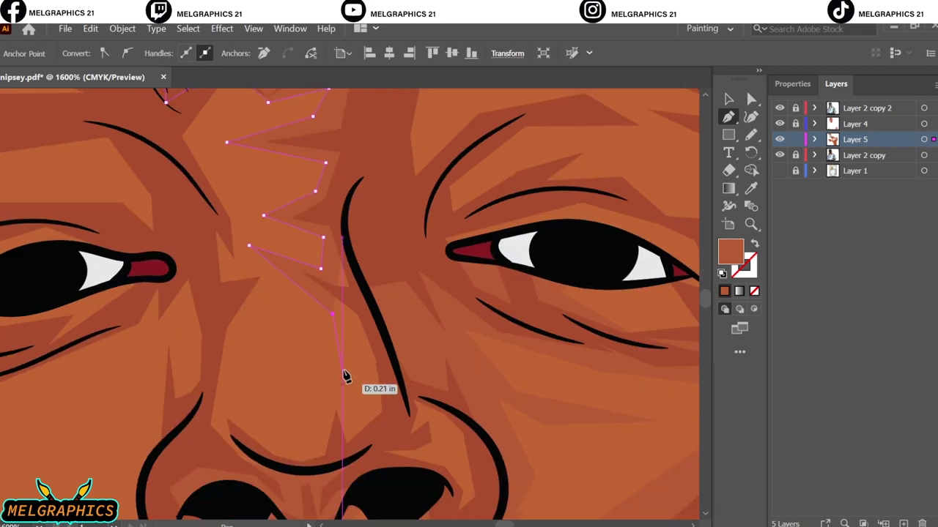
Add brown shading shapes between the brows and near the left brow.
scroll(359, 418, up, 4)
click(163, 258)
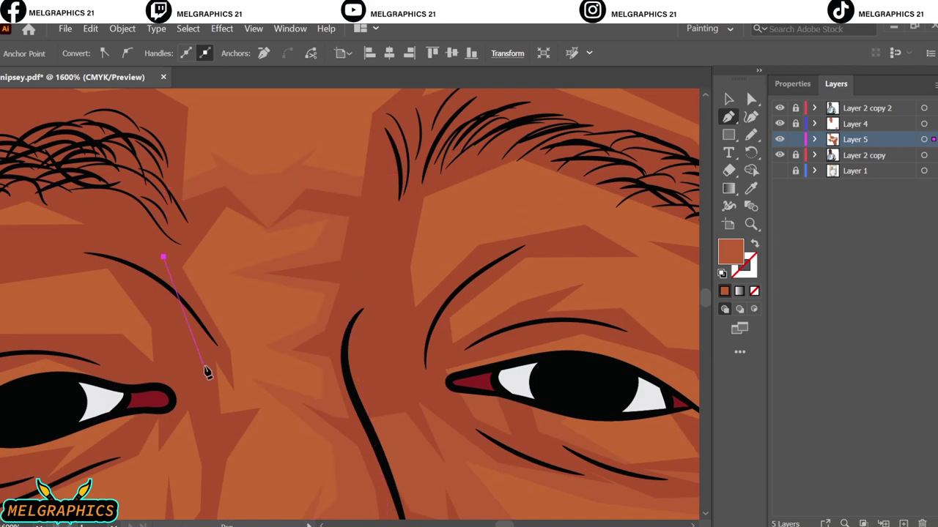
click(220, 358)
click(218, 282)
click(164, 259)
scroll(220, 238, down, 2)
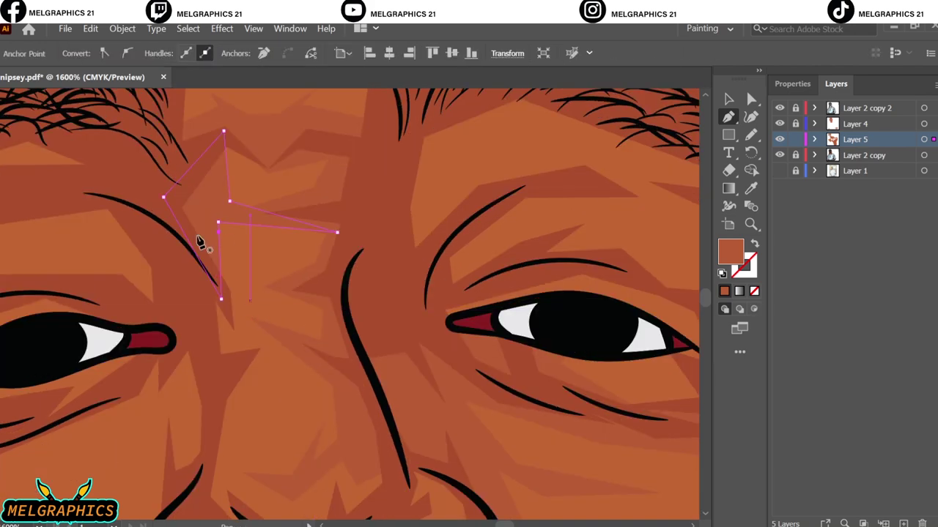
scroll(230, 429, down, 2)
click(223, 405)
click(265, 439)
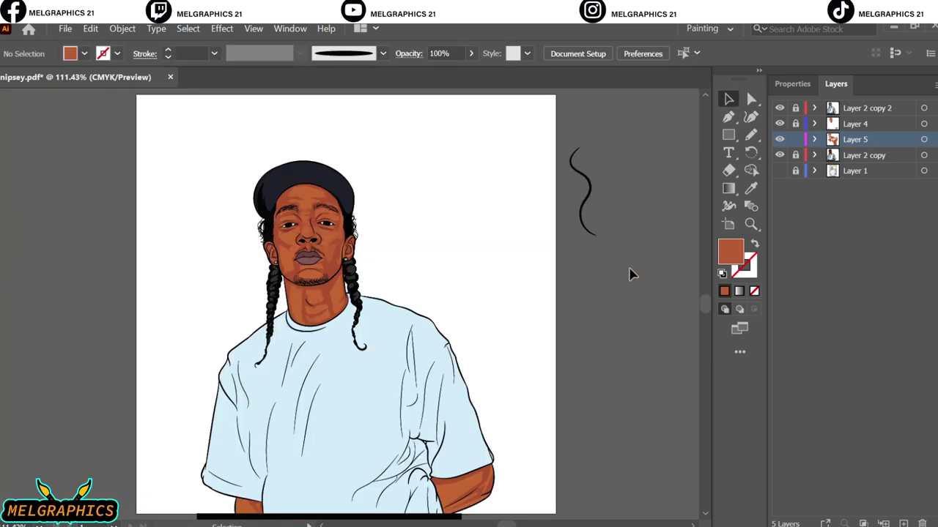
Add brown shading under the left eye and beside the nose.
alt+scroll(281, 229, up, 5)
alt+scroll(281, 229, up, 4)
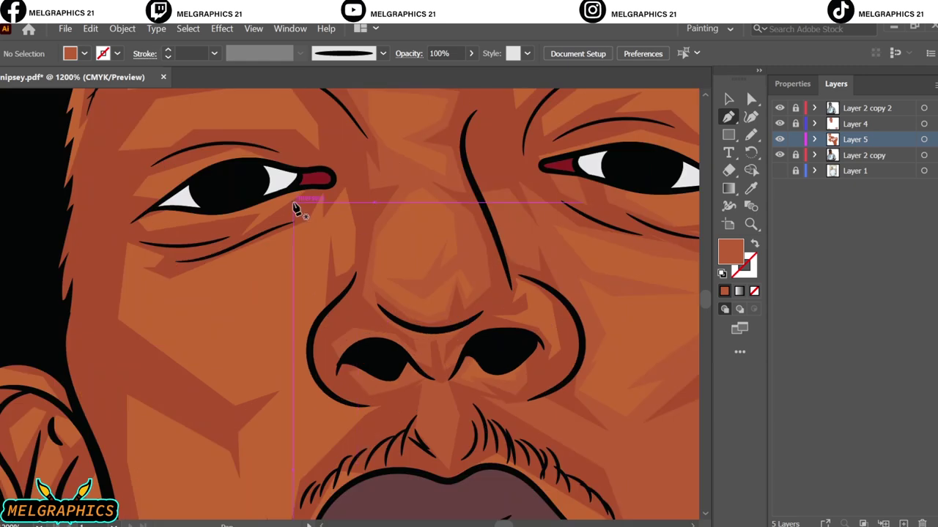
click(296, 331)
scroll(110, 373, down, 5)
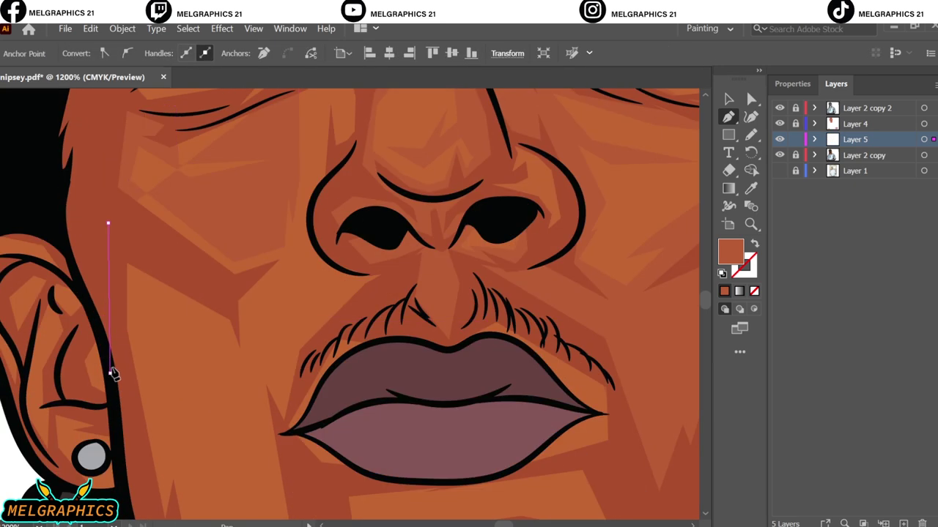
scroll(325, 334, up, 3)
scroll(356, 209, up, 4)
click(354, 240)
click(370, 153)
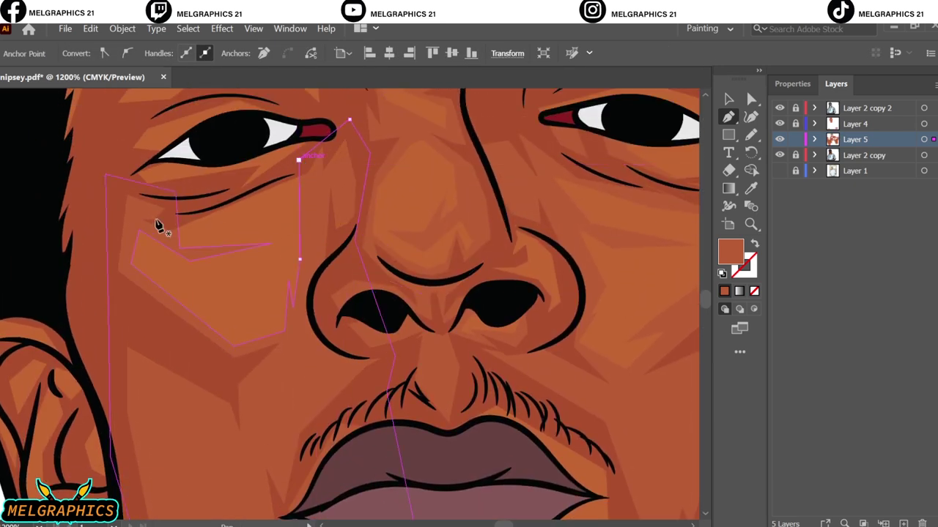
click(222, 224)
click(277, 195)
Outline a closed brown shading shape over the left eyebrow.
scroll(196, 223, up, 4)
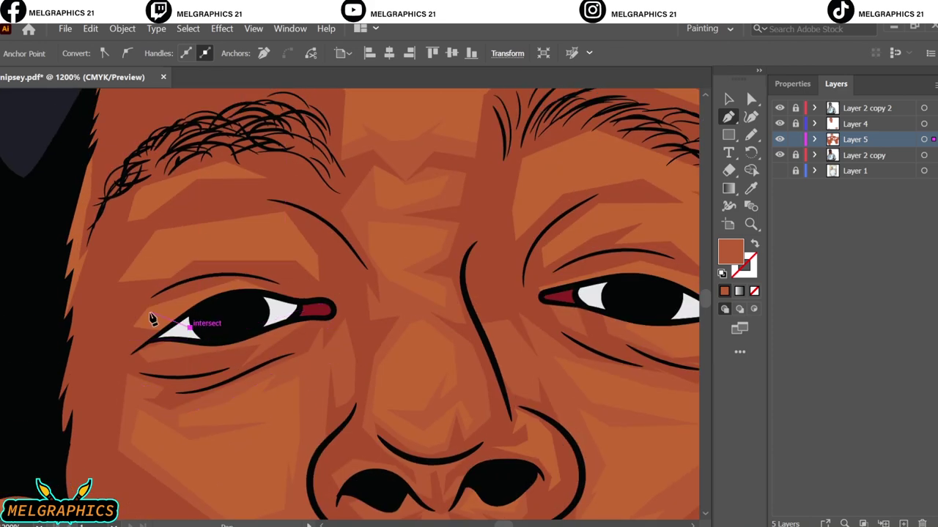
click(143, 240)
click(335, 286)
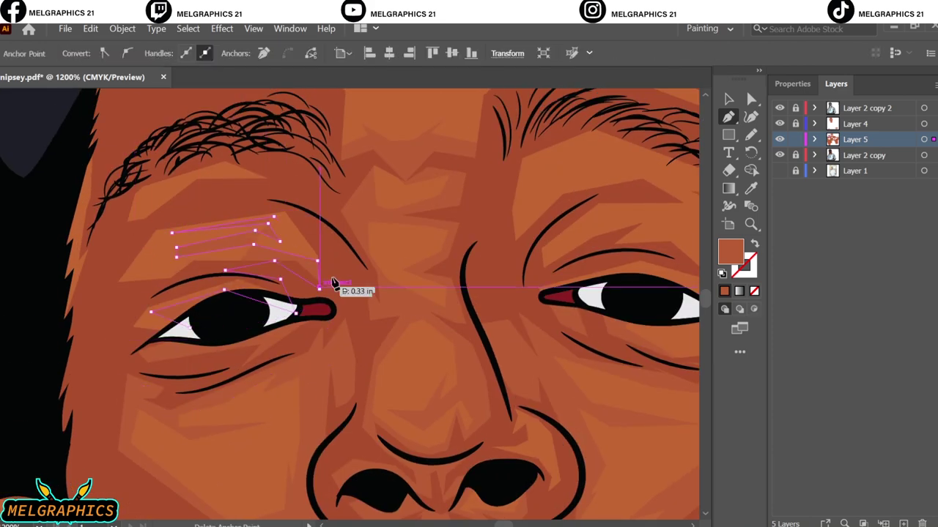
click(314, 306)
click(199, 205)
click(48, 248)
click(55, 386)
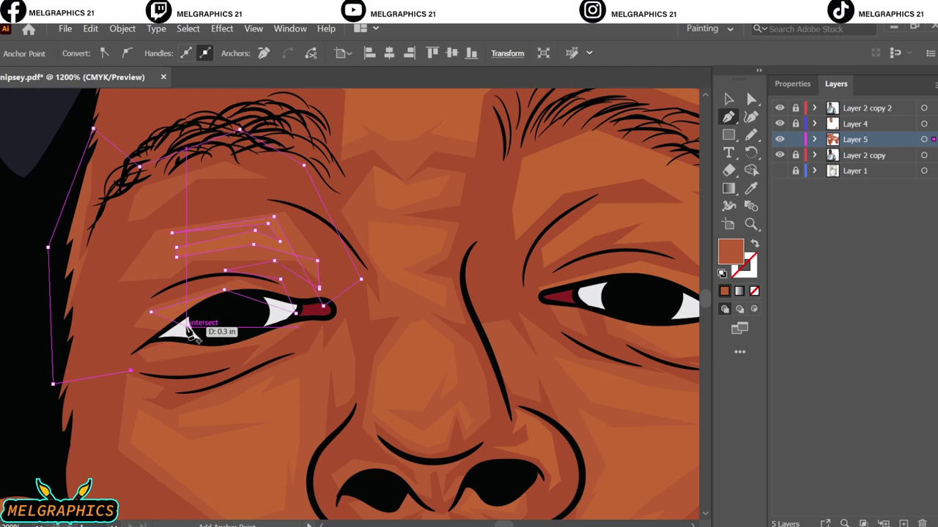
key(v)
key(ctrl+0)
Start a brown shading shape across the forehead.
click(564, 263)
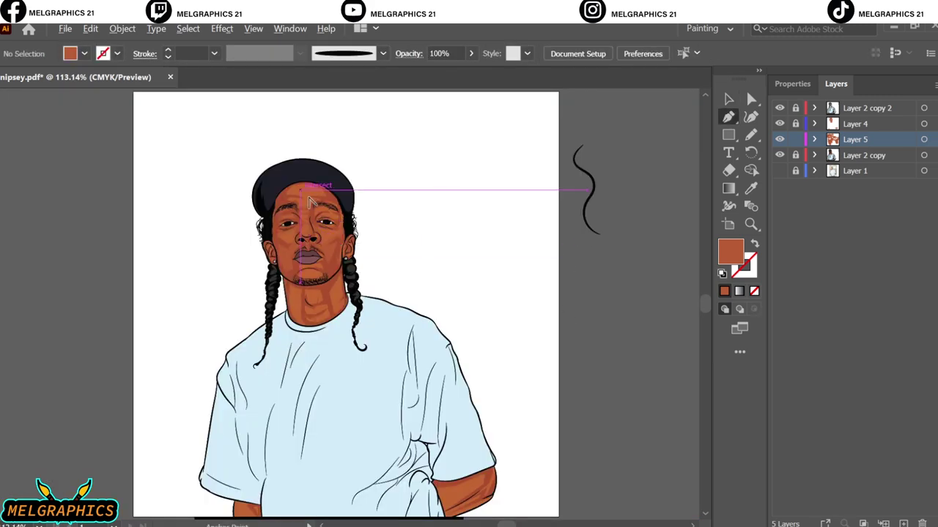
scroll(310, 202, up, 4)
scroll(247, 199, up, 3)
scroll(236, 440, up, 2)
click(301, 359)
click(429, 378)
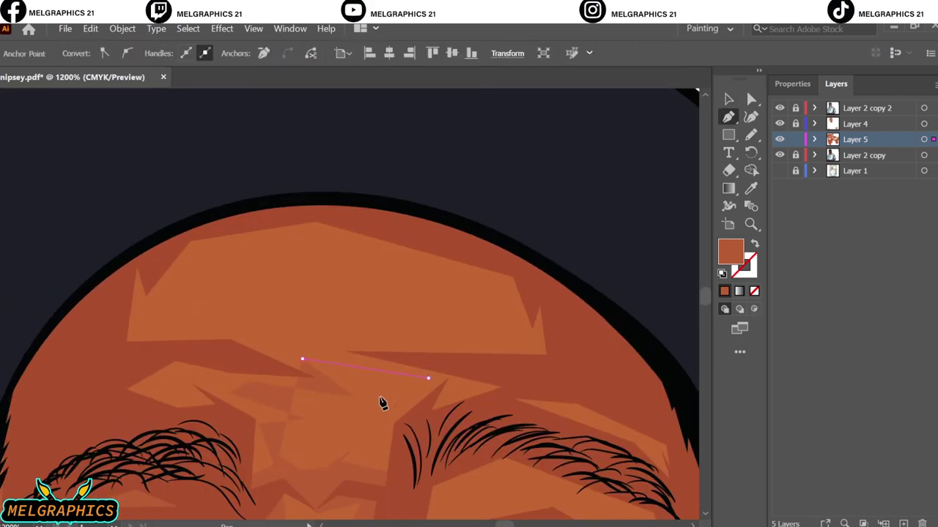
click(524, 378)
click(177, 317)
click(271, 243)
click(316, 181)
click(70, 338)
click(230, 497)
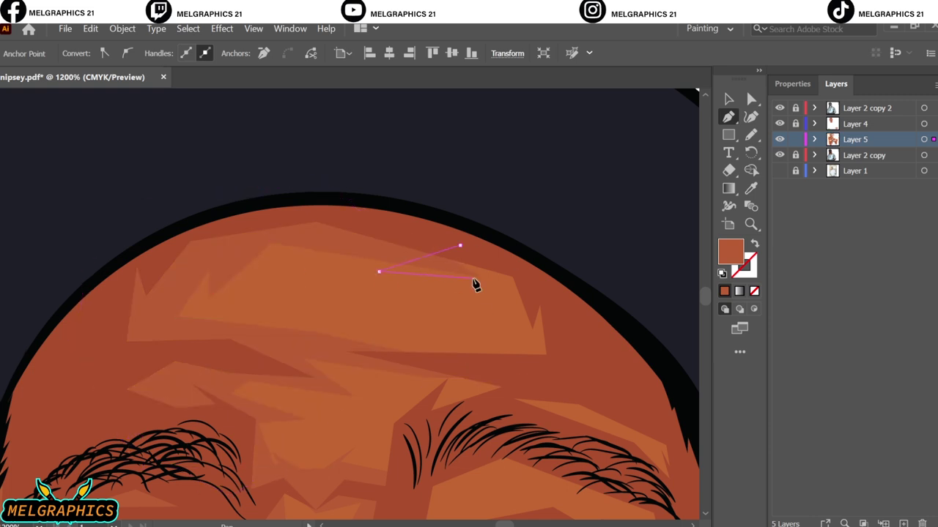
Extend the forehead shading with a zigzag edge down along the right eyebrow.
click(513, 292)
click(513, 321)
click(484, 306)
click(496, 341)
click(289, 345)
click(678, 492)
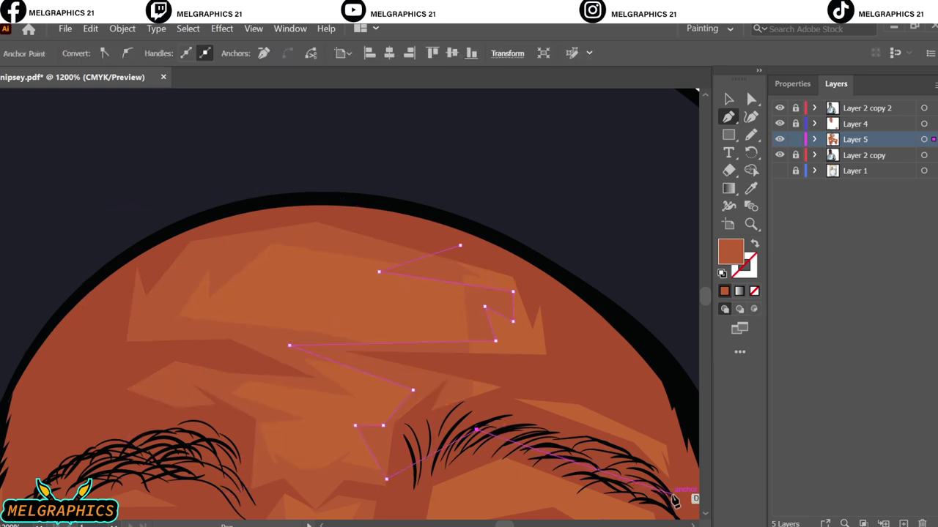
click(669, 398)
click(449, 192)
key(v)
click(623, 205)
key(ctrl+0)
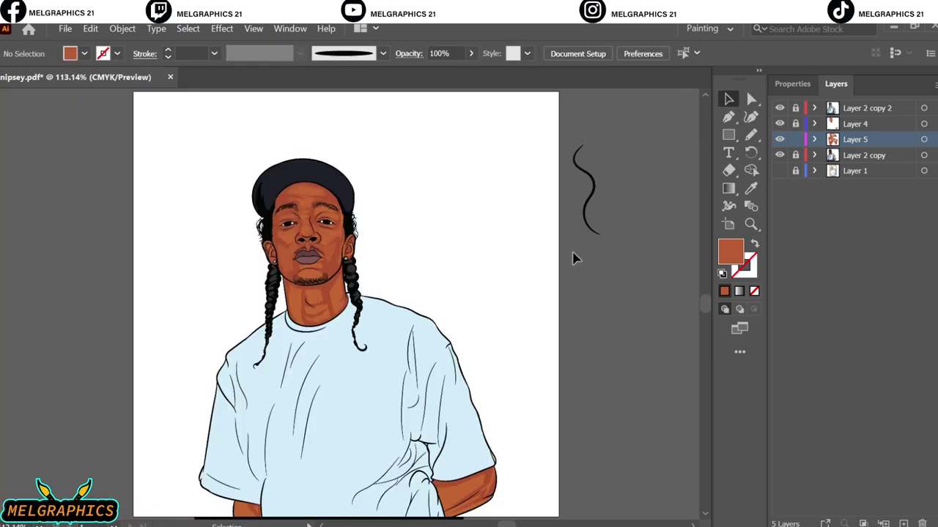
Draw a large closed highlight shape on the neck.
scroll(359, 347, up, 5)
scroll(430, 377, up, 2)
click(374, 353)
click(380, 324)
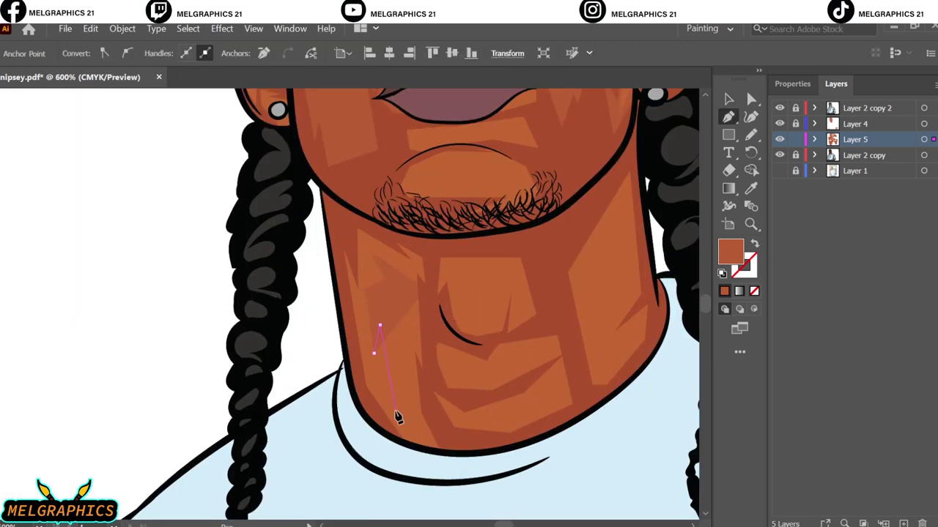
click(343, 299)
click(336, 202)
click(350, 186)
click(420, 218)
click(368, 251)
click(385, 279)
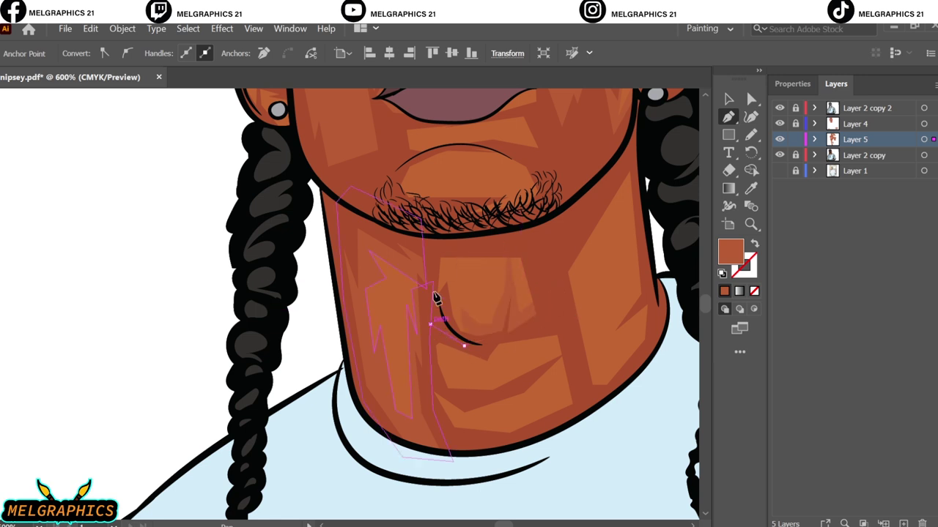
click(436, 299)
Add a thin neck highlight and a highlight under the chin.
click(518, 257)
click(527, 317)
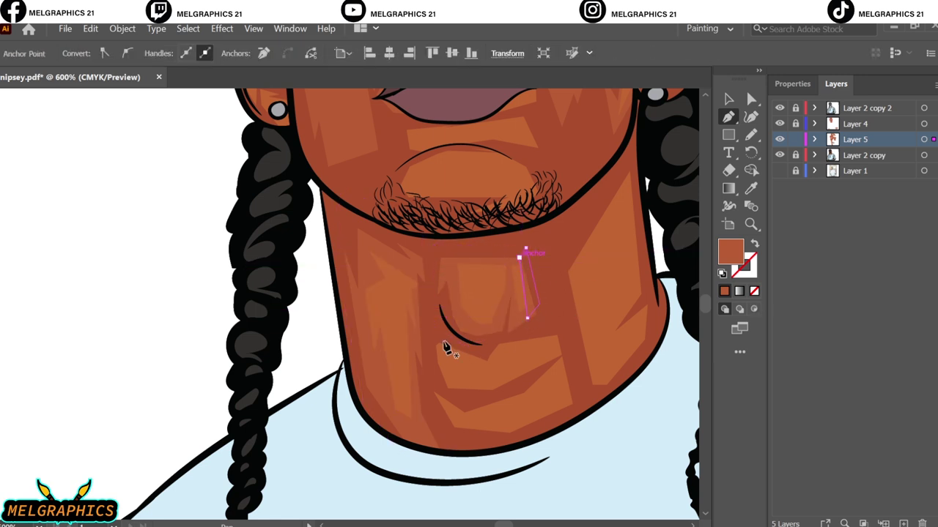
click(518, 257)
click(537, 349)
click(537, 361)
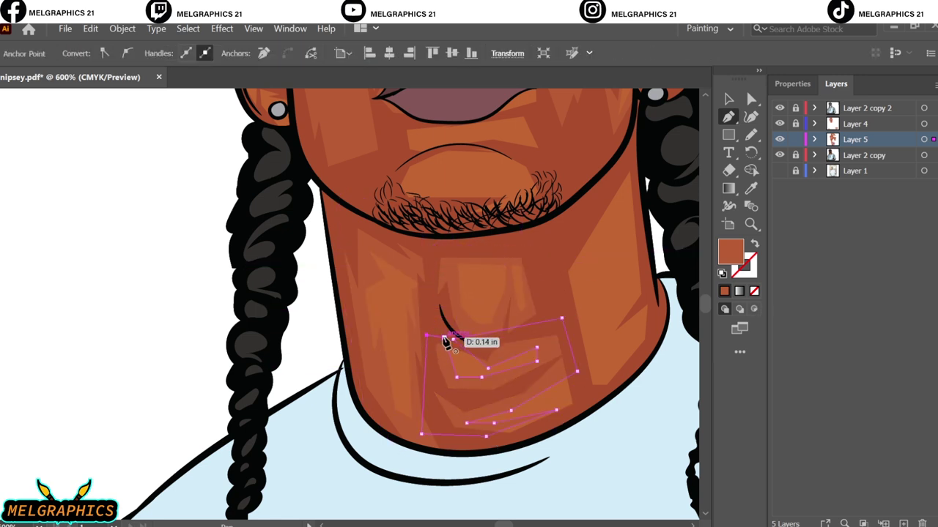
click(444, 339)
Draw a final highlight along the side of the neck.
click(484, 439)
click(551, 397)
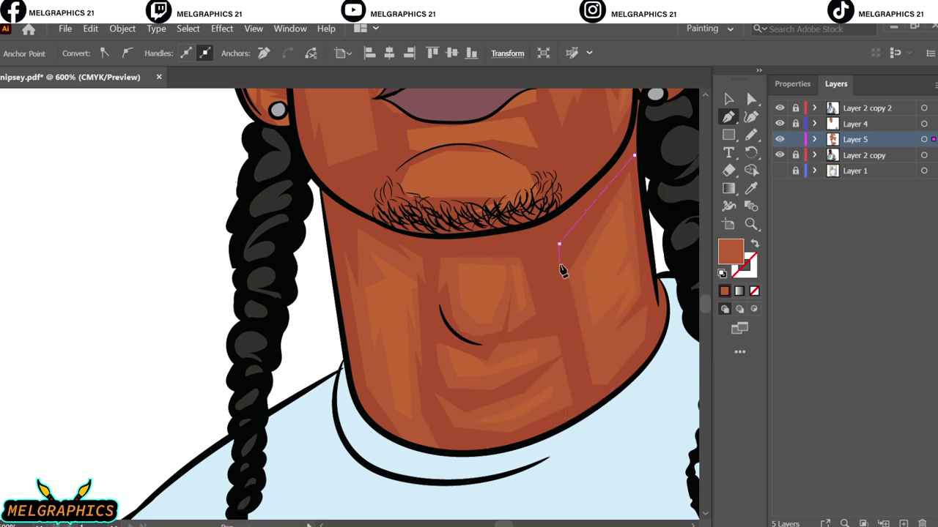
click(563, 297)
click(649, 264)
click(634, 155)
key(v)
key(ctrl+shift+a)
key(ctrl+0)
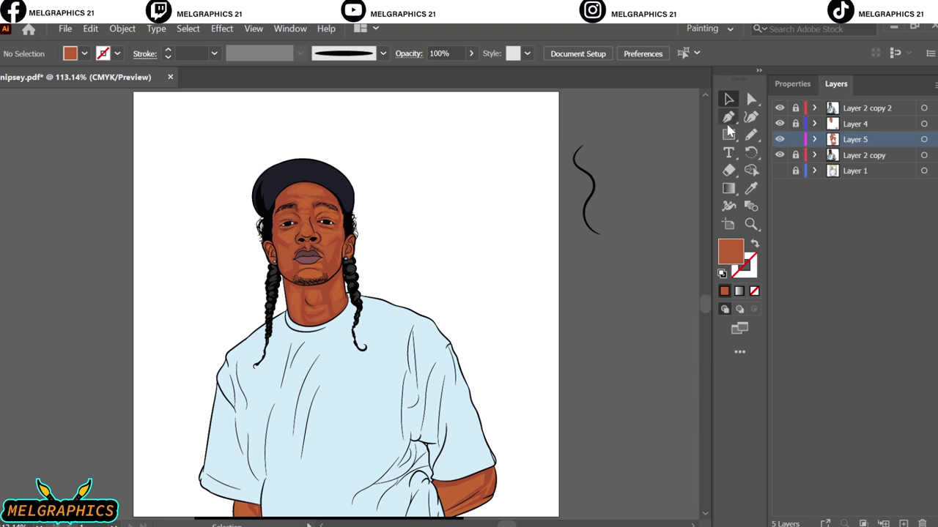
Draw two closed shading shapes on the forearm below the sleeve.
click(728, 116)
scroll(454, 469, up, 5)
click(484, 235)
click(485, 271)
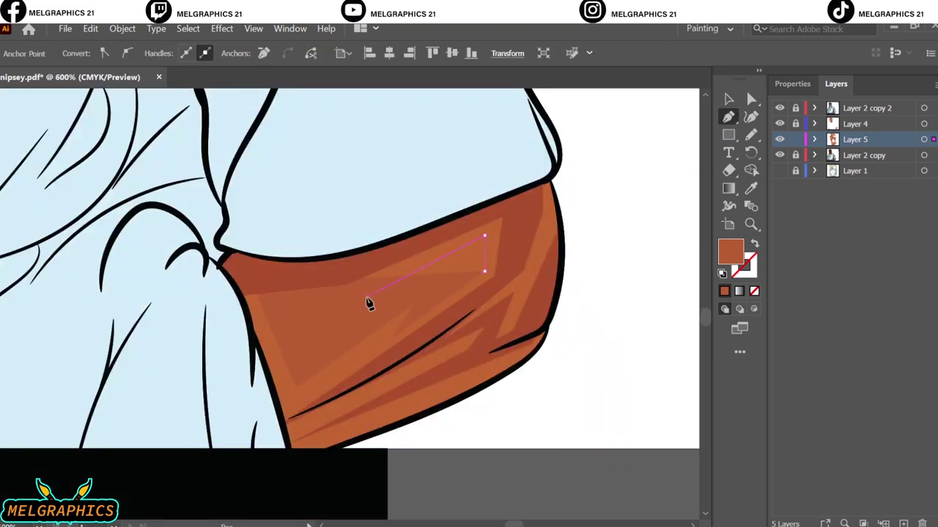
click(505, 284)
click(189, 251)
click(523, 153)
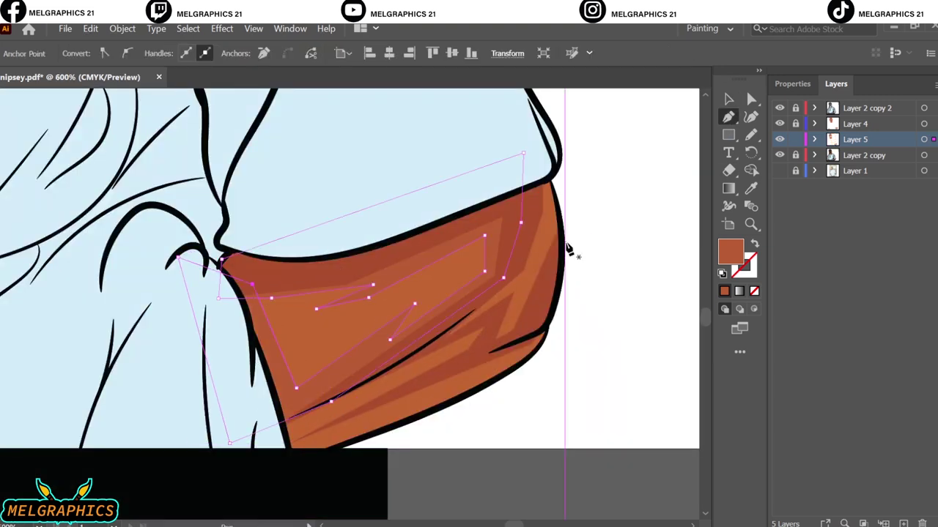
click(424, 343)
click(495, 309)
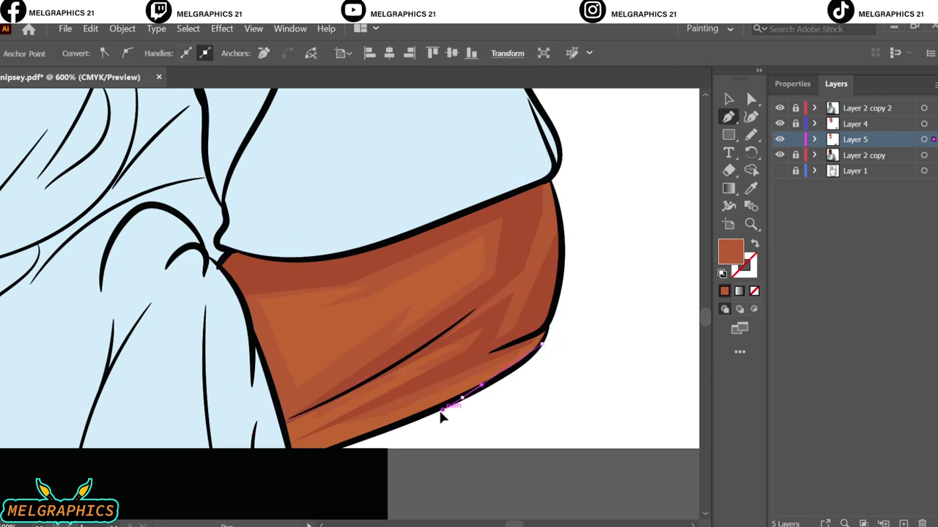
click(278, 394)
Sketch a shading path along the lower arm, then cancel the unfinished path.
scroll(659, 289, down, 5)
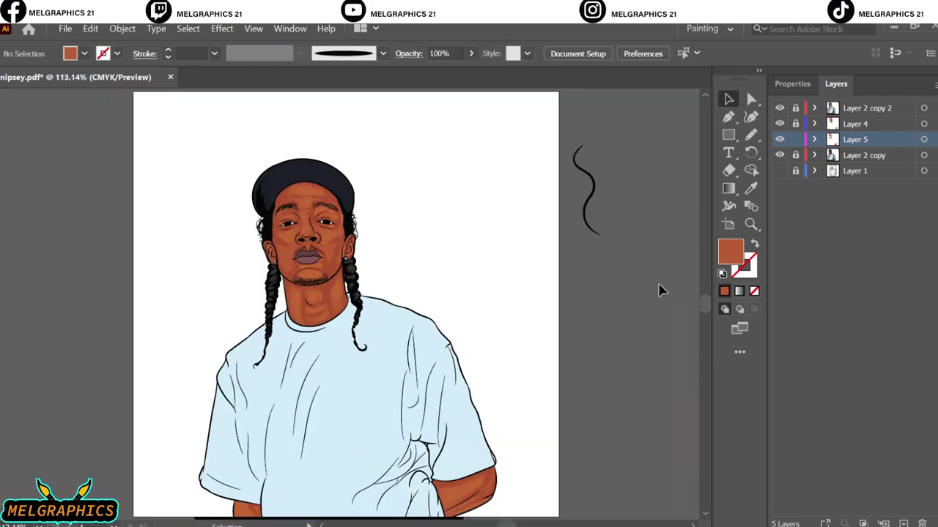
scroll(263, 438, up, 5)
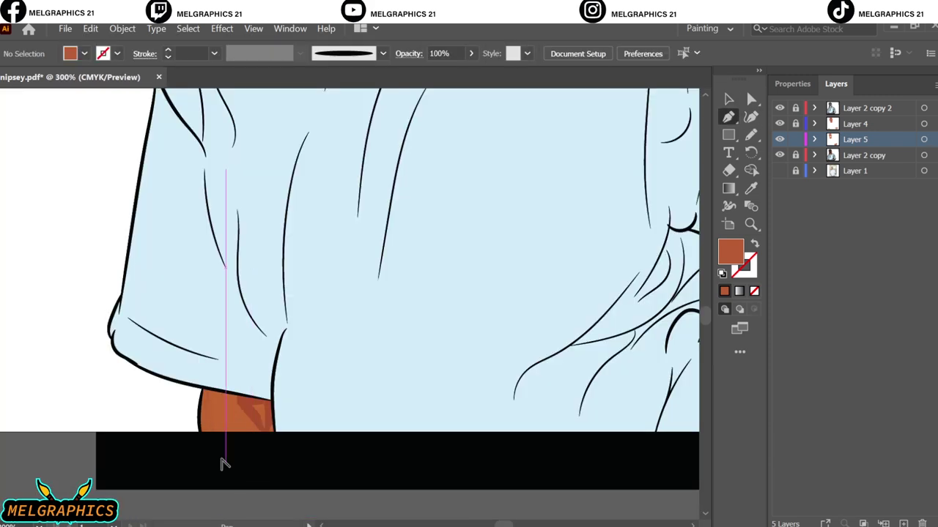
scroll(219, 460, down, 3)
click(196, 302)
click(203, 363)
click(226, 414)
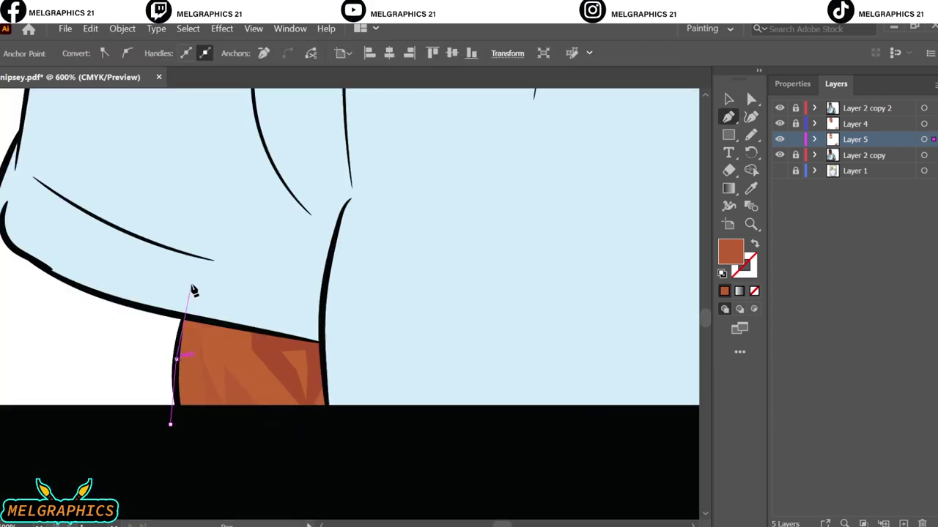
scroll(198, 308, up, 2)
click(314, 441)
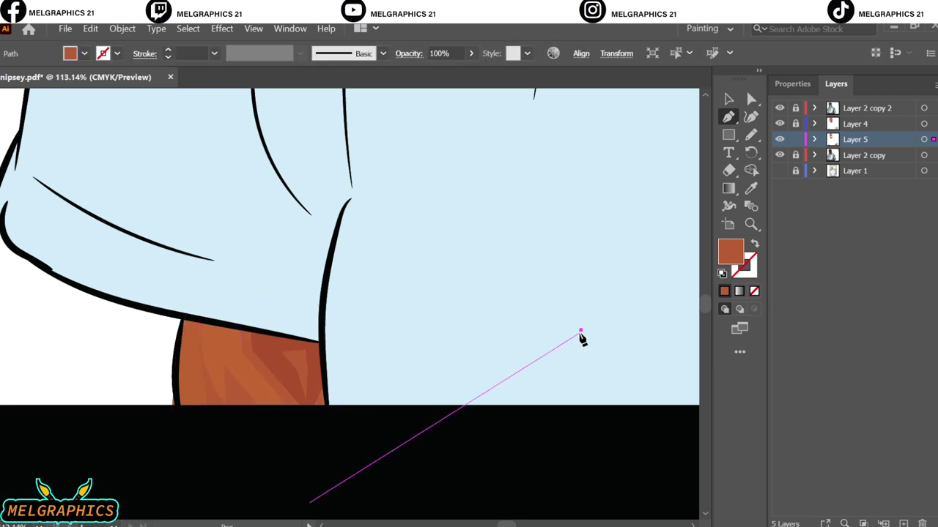
scroll(582, 334, down, 5)
key(Escape)
click(779, 139)
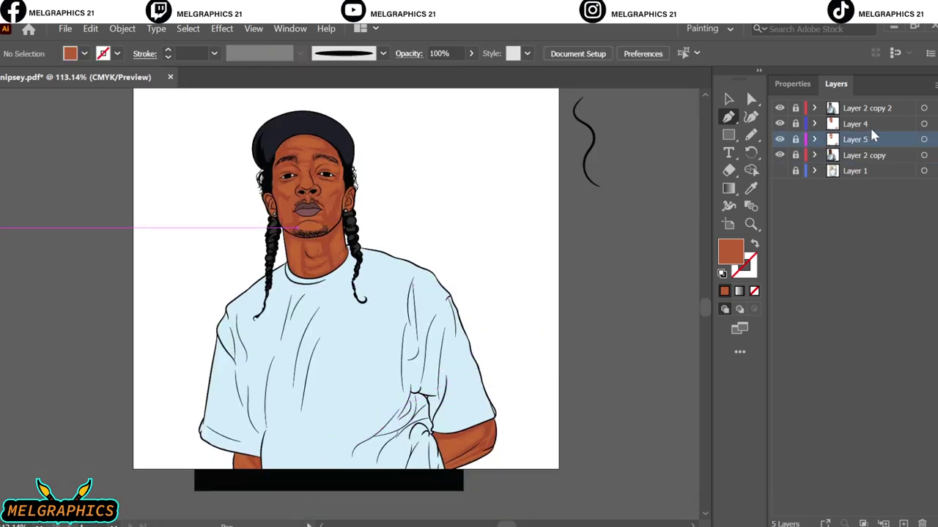
Create a new layer and set the fill to the shirt's light blue AECBD3.
key(ctrl+l)
click(750, 188)
click(390, 321)
double_click(731, 251)
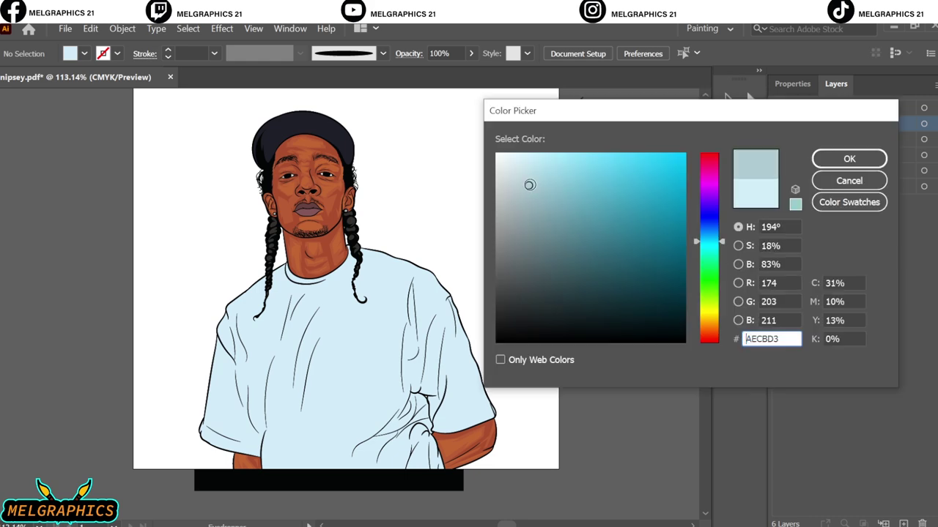
click(849, 159)
Draw a closed light-blue Pen shape over the chest below the collar.
key(p)
scroll(388, 318, up, 5)
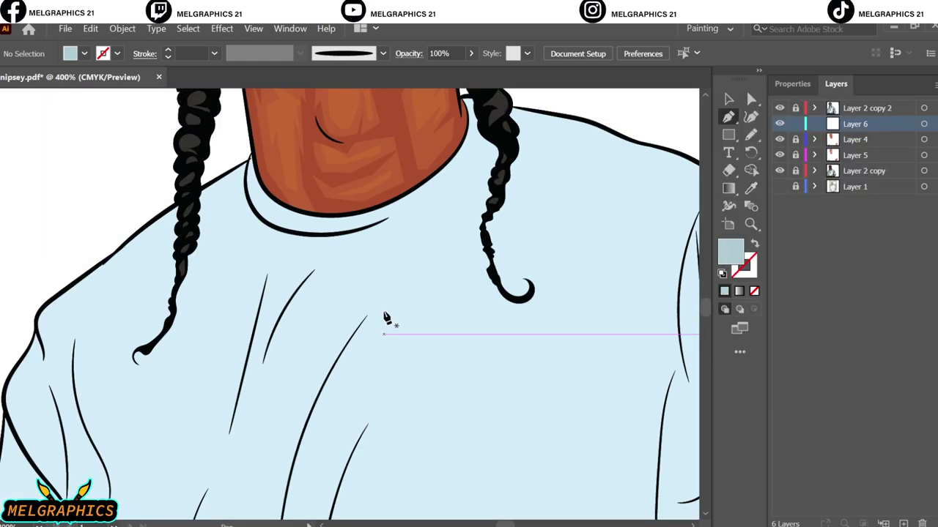
scroll(387, 318, up, 1)
click(195, 279)
click(350, 300)
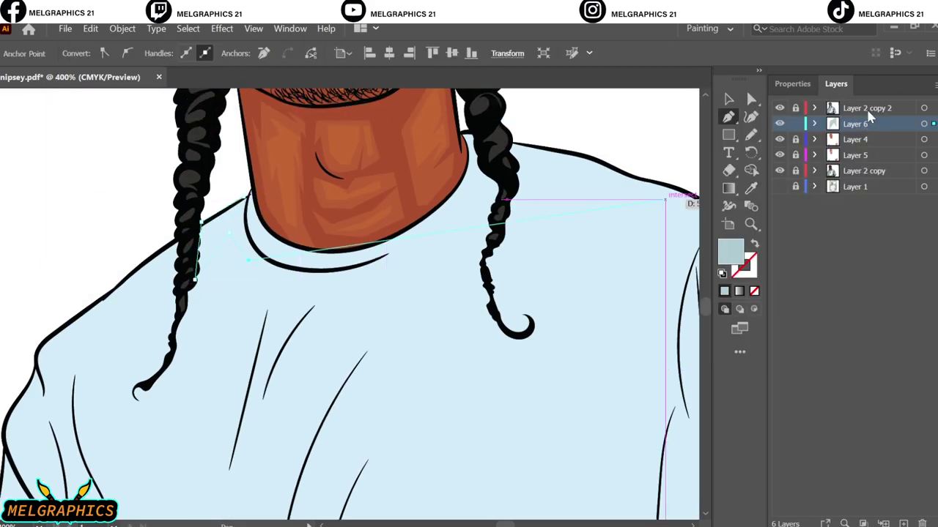
click(402, 280)
scroll(298, 394, down, 3)
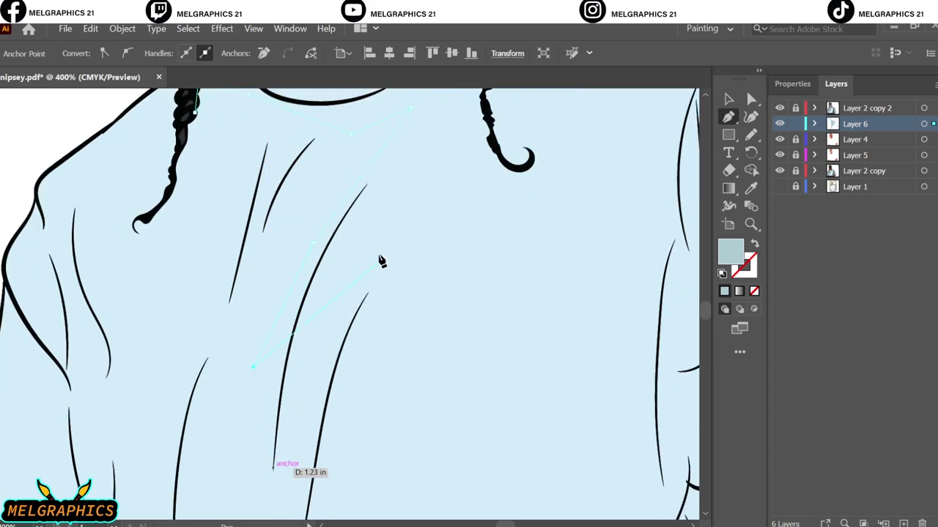
scroll(337, 300, up, 2)
scroll(278, 410, down, 3)
scroll(398, 192, up, 2)
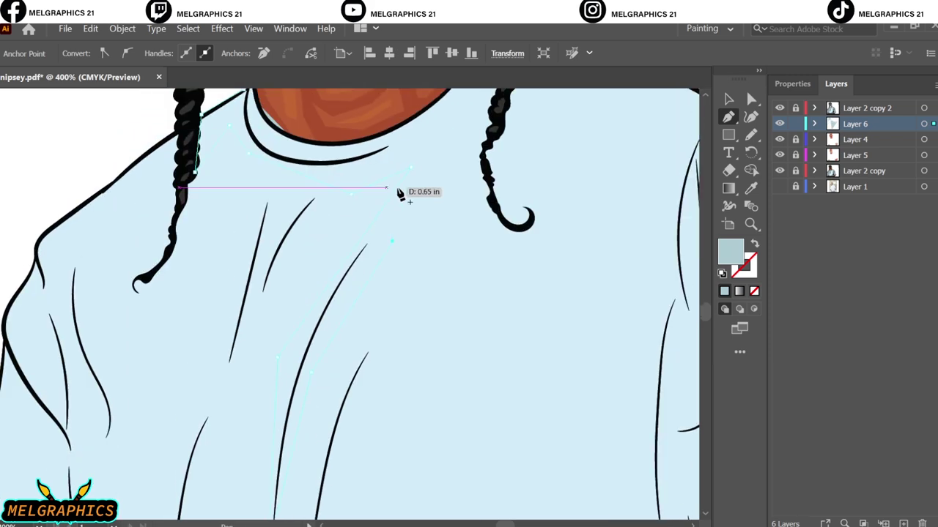
click(429, 123)
click(367, 158)
scroll(249, 172, up, 2)
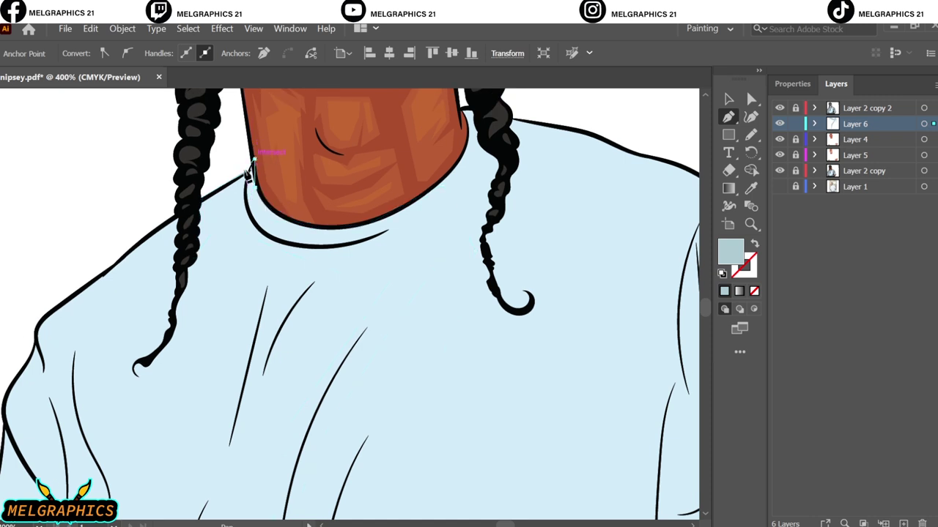
Deselect the chest shape and expand the line-art layer's contents in the Layers panel.
key(v)
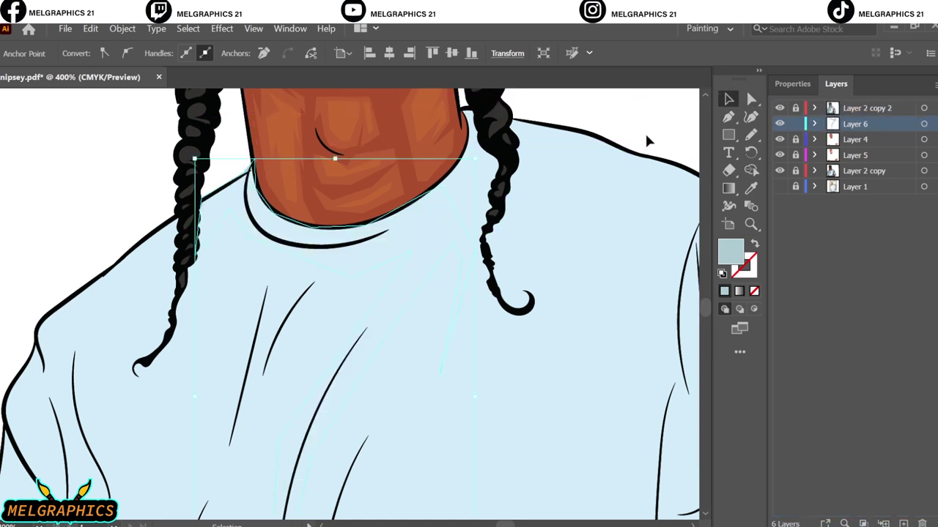
click(649, 142)
click(815, 108)
scroll(917, 462, down, 10)
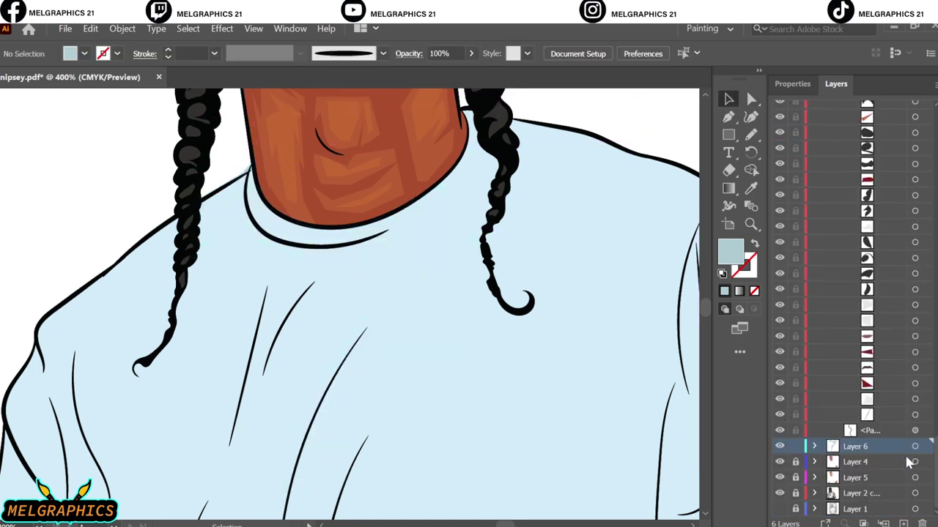
scroll(916, 367, up, 10)
scroll(879, 330, down, 10)
scroll(842, 259, up, 5)
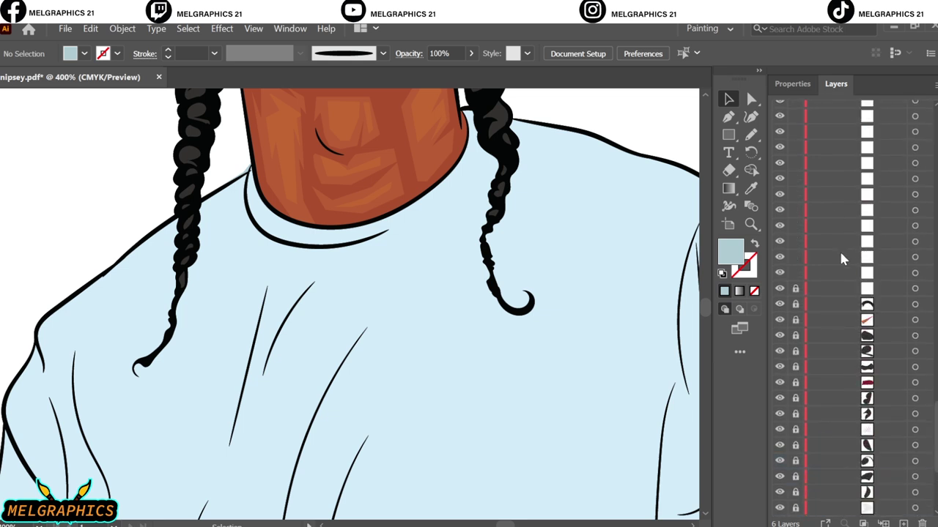
Collapse the line-art layer, zoom out, and copy the whole line-art group.
scroll(906, 289, down, 5)
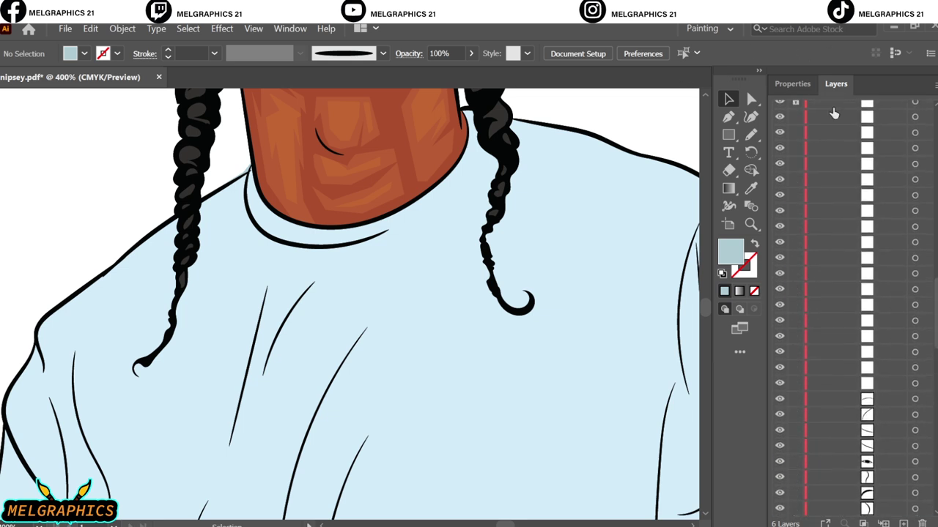
scroll(842, 293, up, 10)
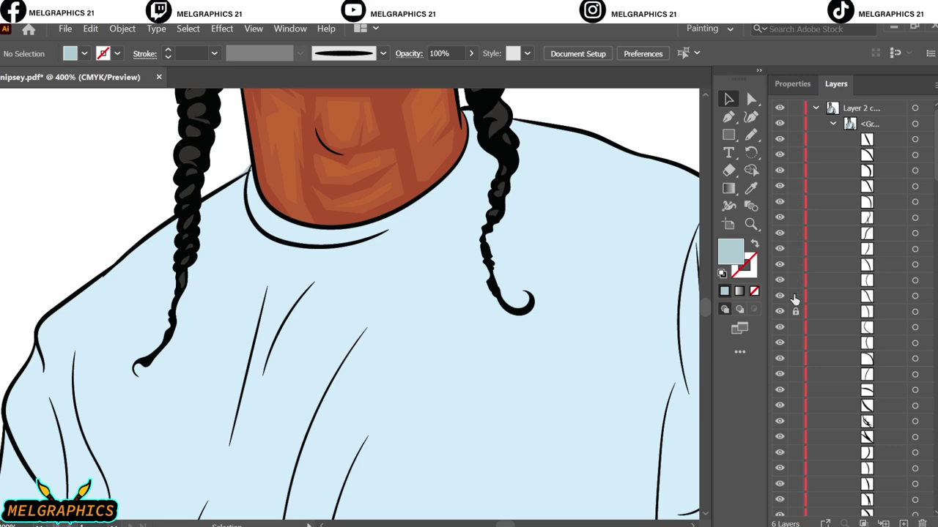
click(813, 108)
key(ctrl+0)
click(320, 220)
click(90, 28)
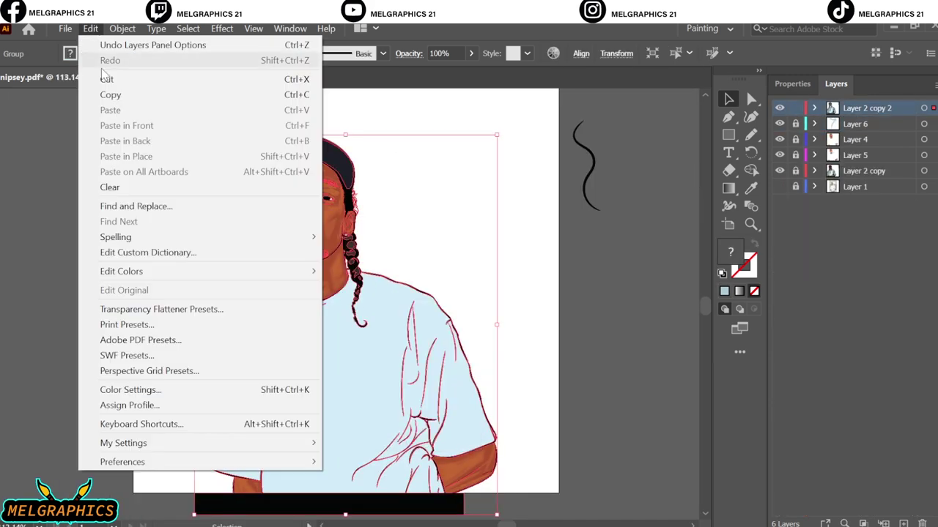
key(Escape)
Paste the line art in back on new Layer 7 and move Layer 6 just below it.
click(641, 299)
key(ctrl+l)
click(90, 28)
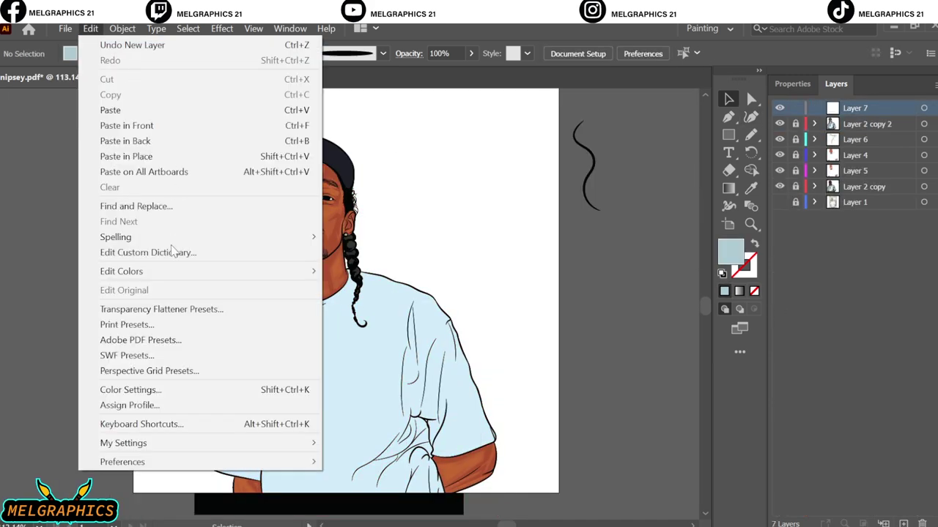
click(88, 140)
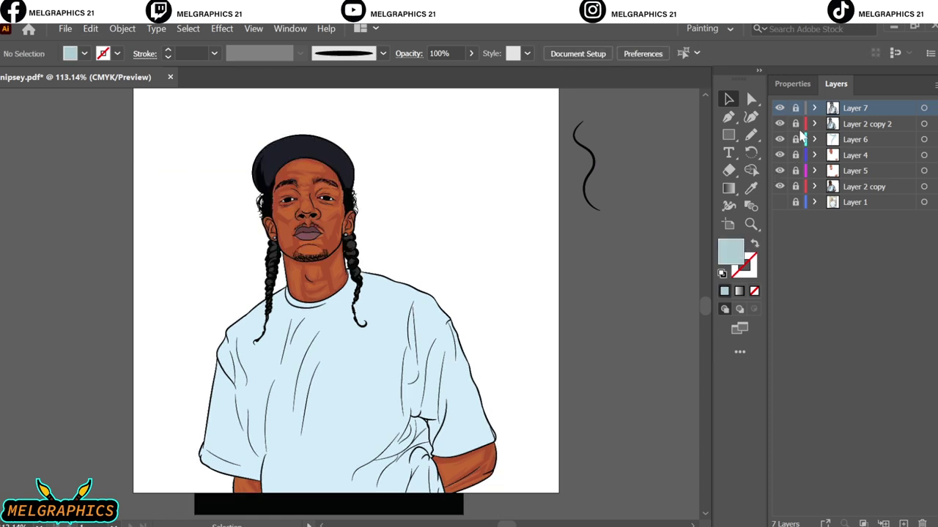
mouse_move(802, 137)
mouse_down()
mouse_move(813, 117)
mouse_move(779, 187)
mouse_up()
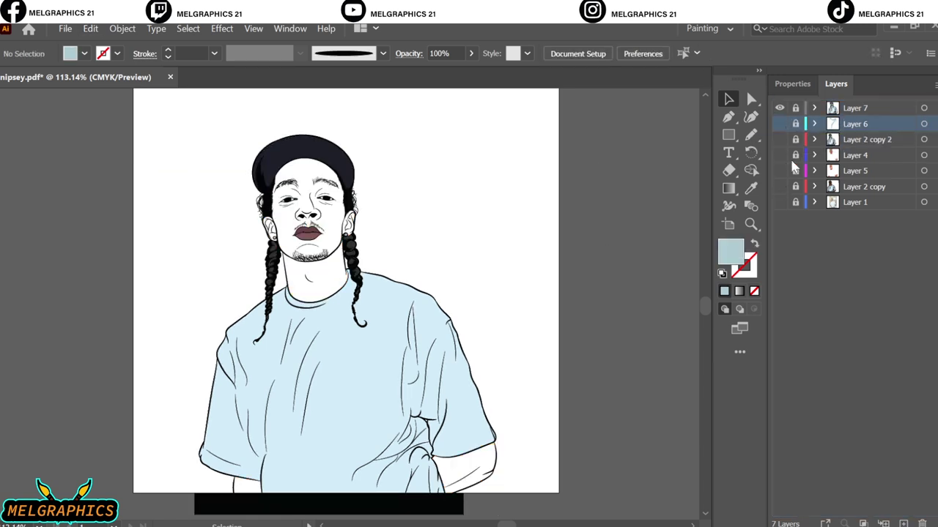
Adjust the pasted shapes inside Layer 7 so only black line art shows, then collapse it.
click(813, 107)
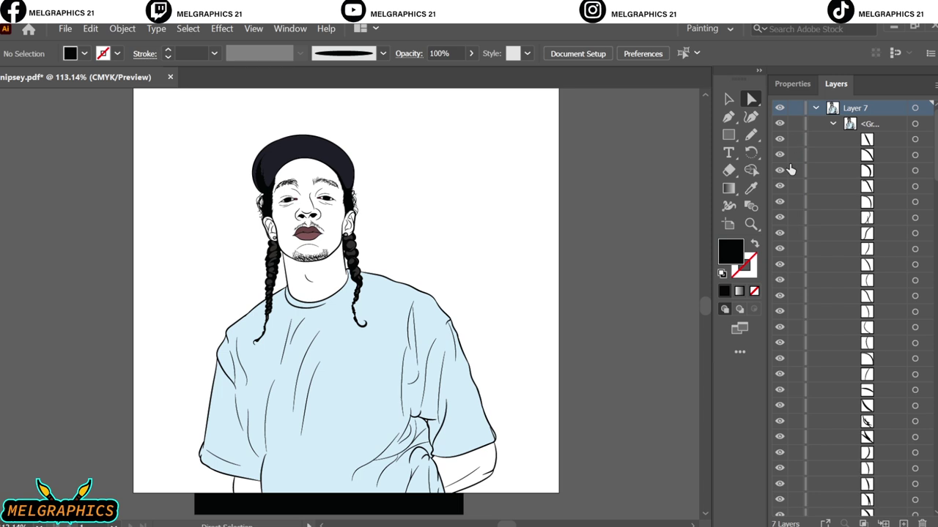
scroll(850, 293, down, 1)
scroll(902, 390, down, 5)
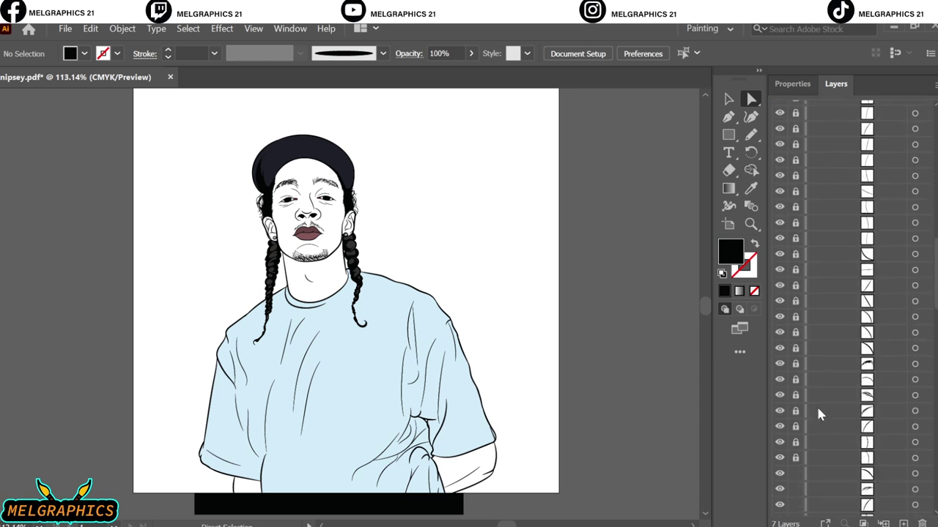
scroll(797, 357, down, 3)
scroll(800, 351, down, 3)
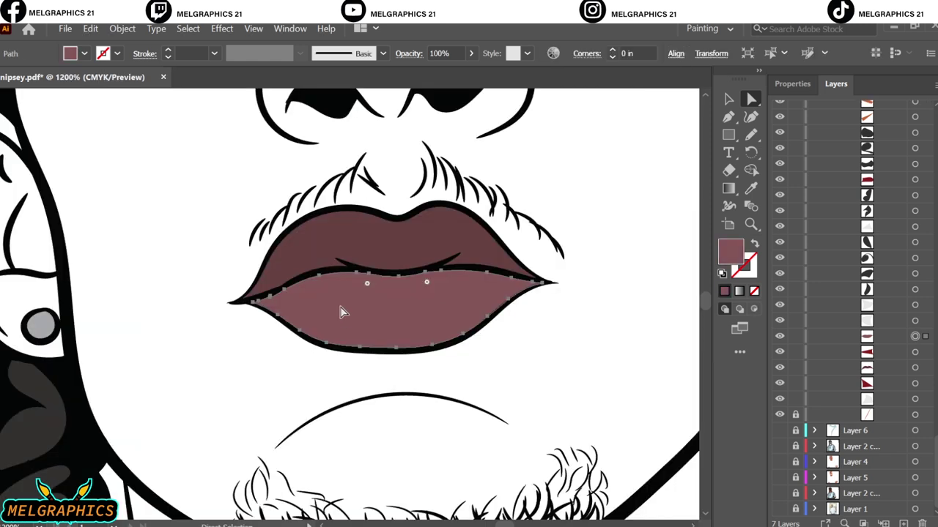
scroll(350, 411, right, 5)
click(506, 293)
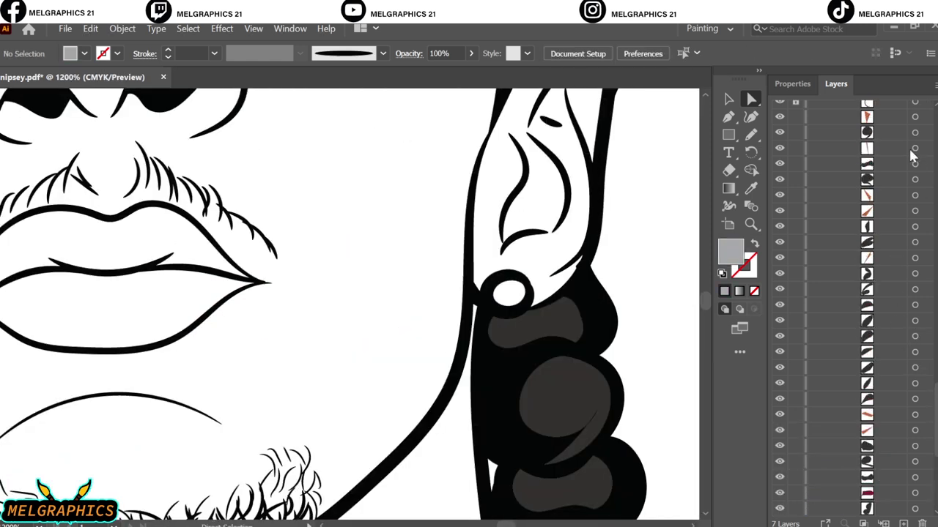
click(912, 339)
click(687, 393)
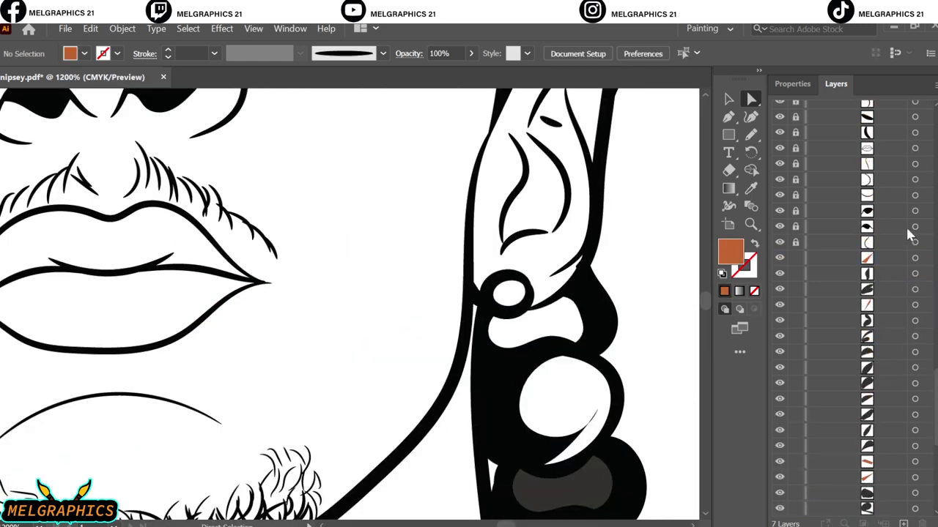
scroll(906, 225, down, 5)
key(ctrl+0)
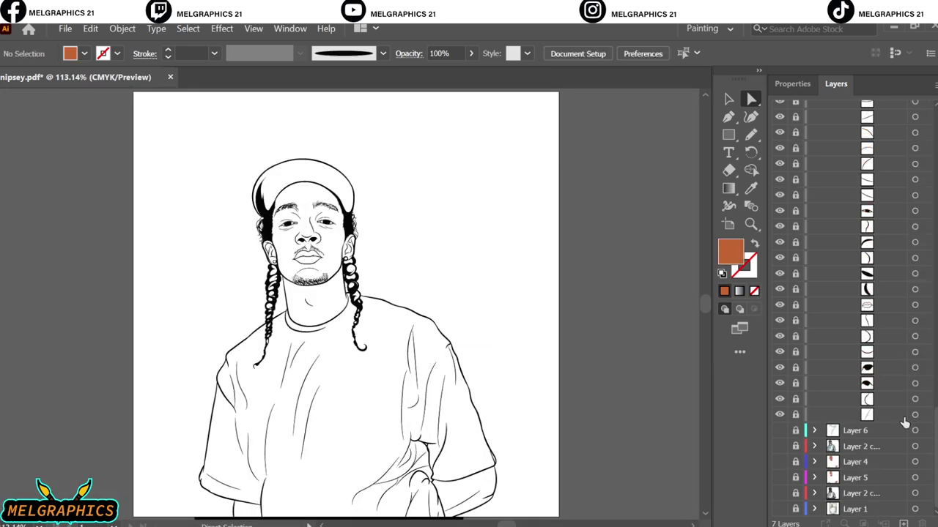
click(814, 108)
Show Layer 6 through Layer 2 copy and make Layer 6 the active layer.
drag(779, 124, 780, 187)
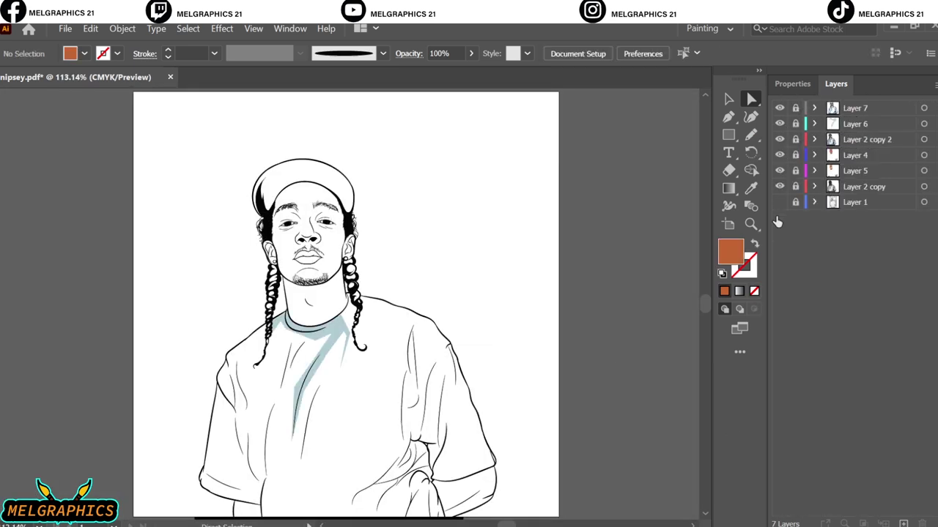
click(855, 124)
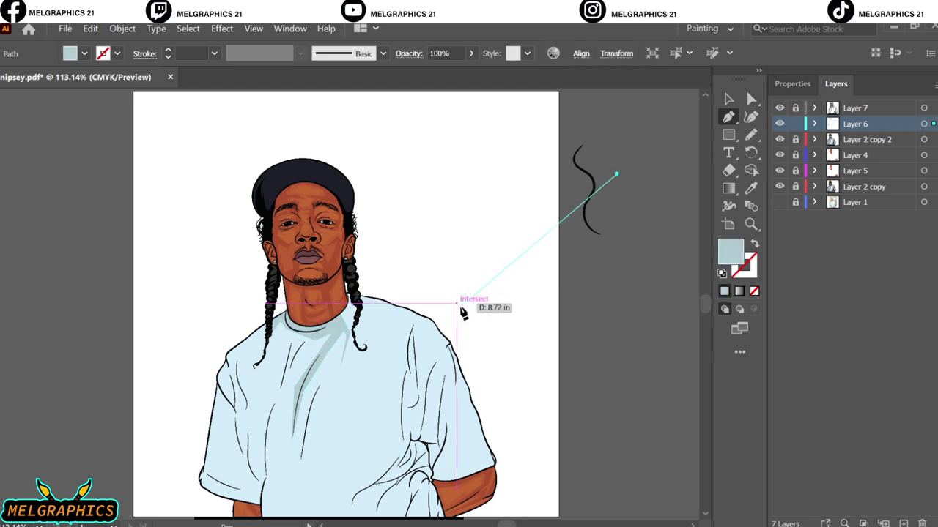
scroll(345, 344, up, 5)
Draw a closed grey-blue shadow shape along the right braid down to its tip.
click(336, 141)
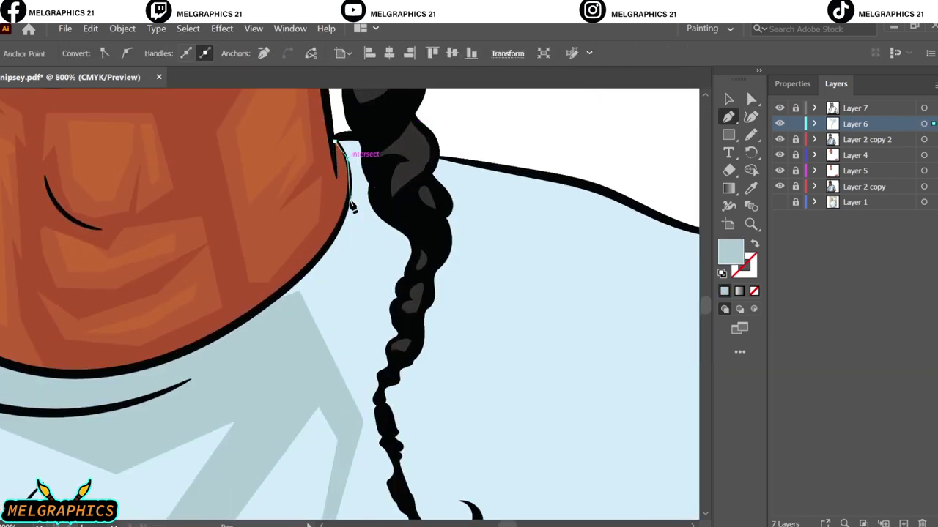
click(361, 279)
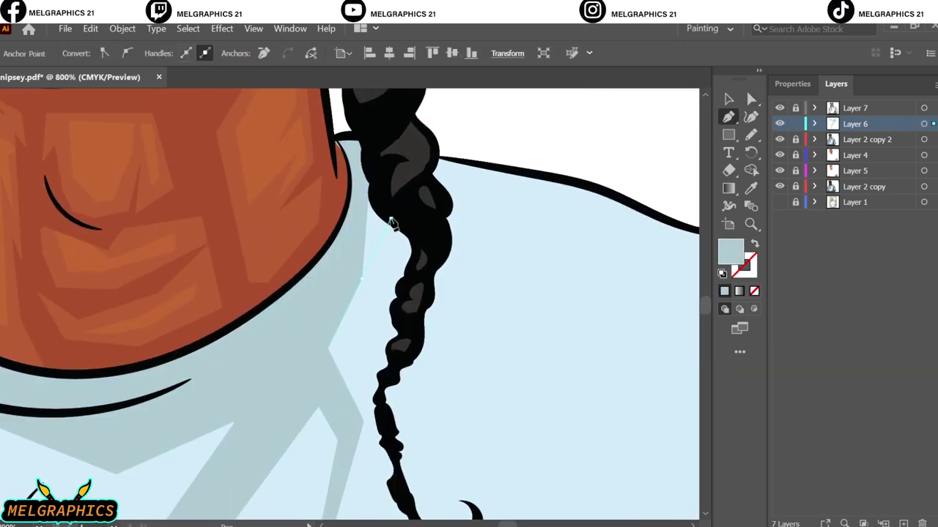
click(411, 252)
scroll(315, 389, down, 2)
scroll(513, 446, down, 3)
scroll(249, 409, up, 2)
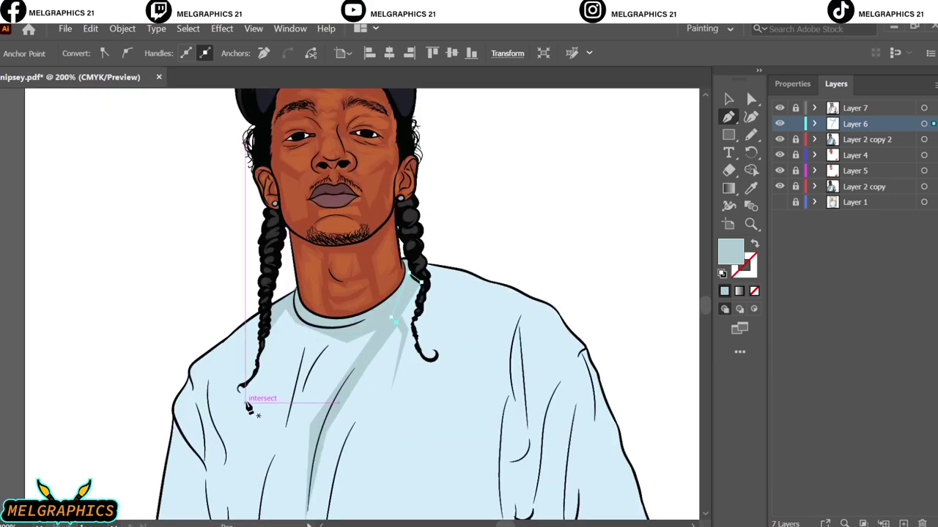
scroll(249, 409, up, 3)
click(293, 238)
click(301, 282)
click(287, 303)
click(293, 335)
click(247, 413)
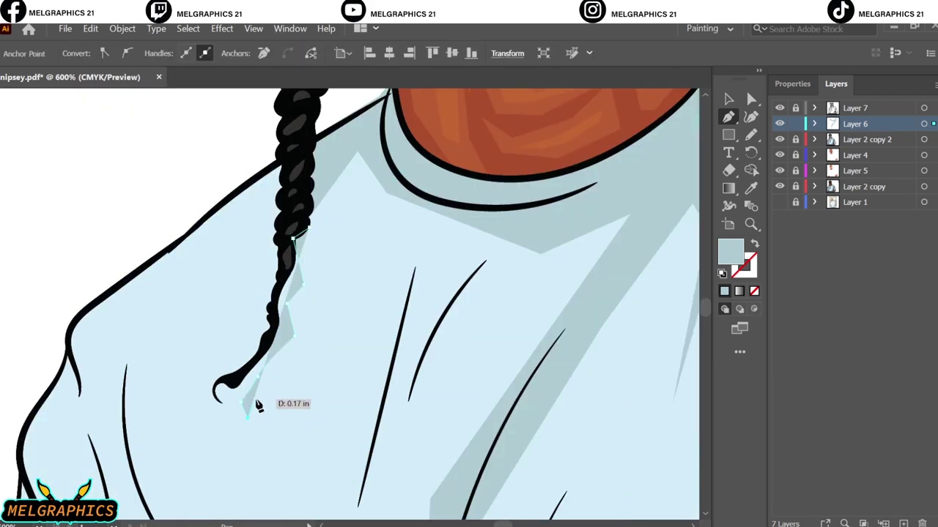
click(311, 233)
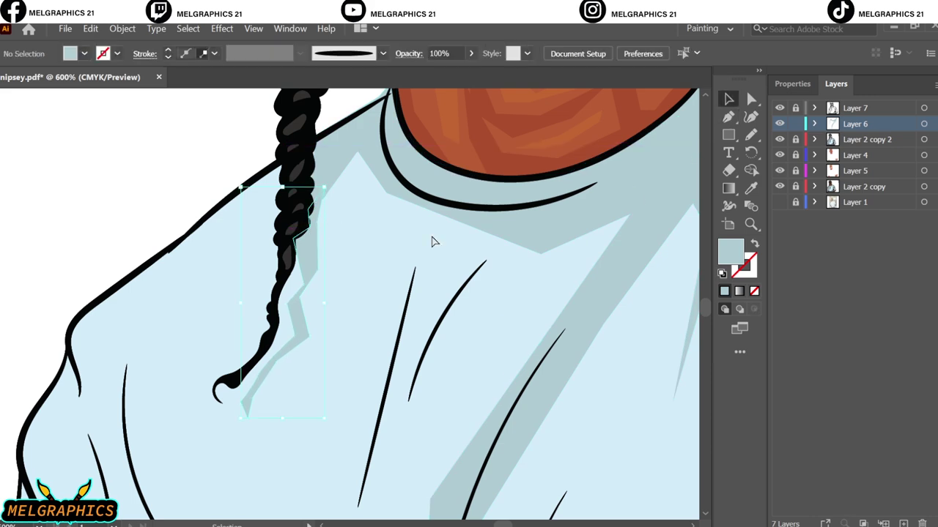
key(ctrl+0)
scroll(278, 235, up, 3)
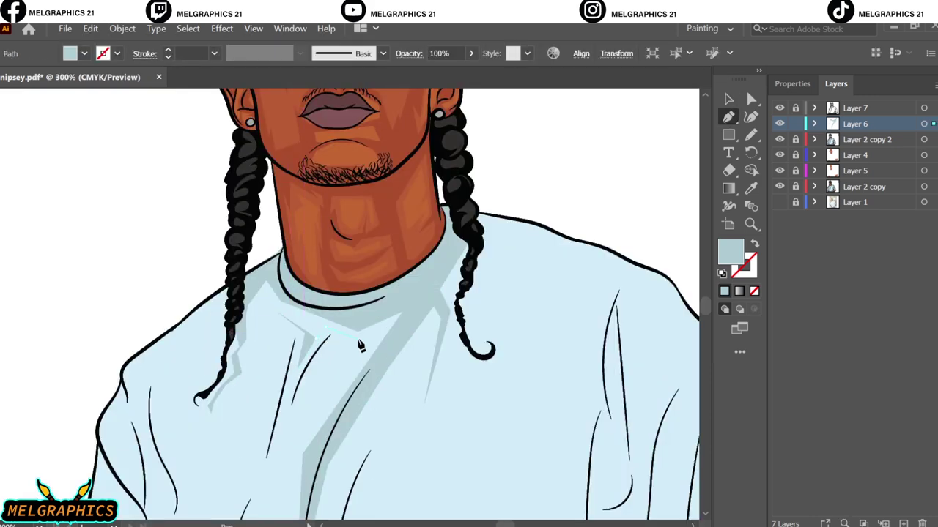
Draw a grey-blue shadow shape under the collar.
click(356, 340)
click(318, 356)
click(294, 404)
click(272, 454)
scroll(272, 456, down, 3)
click(275, 406)
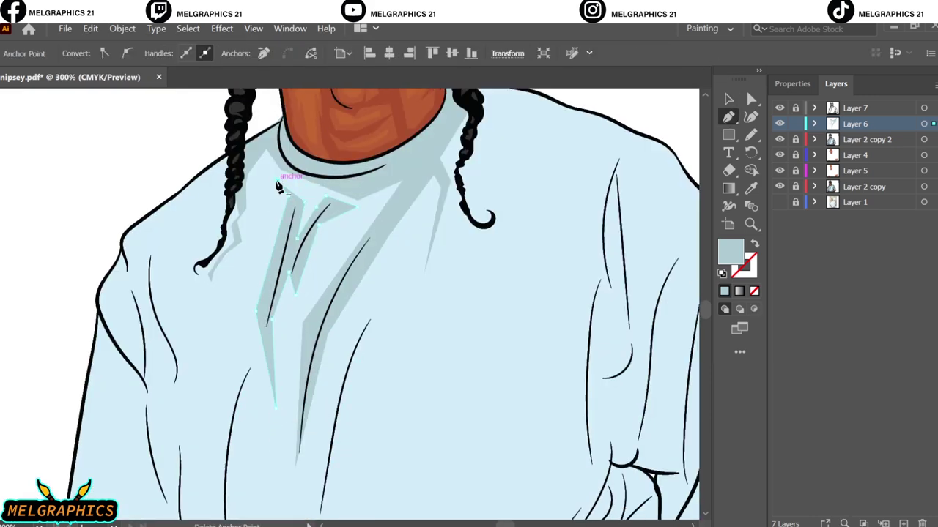
scroll(245, 198, down, 2)
scroll(150, 314, down, 2)
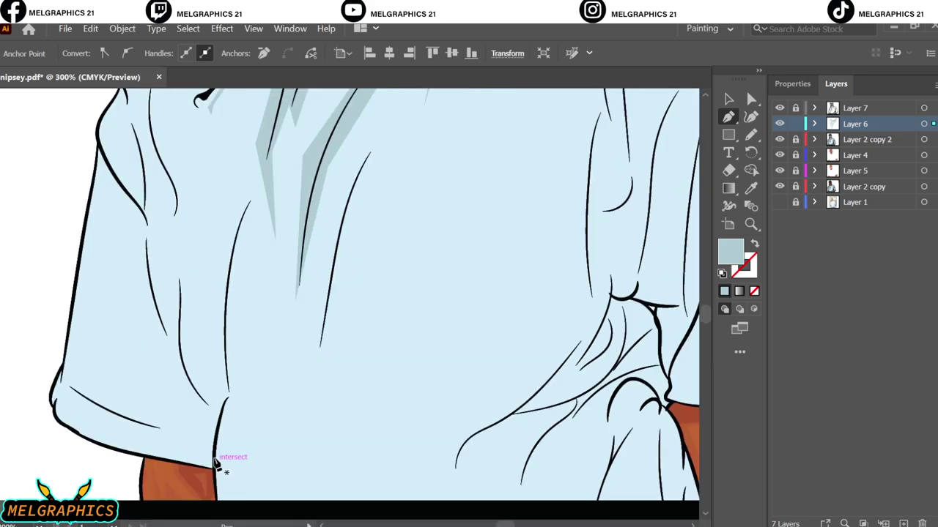
Start a grey-blue shadow across the lower shirt folds, extending up toward the collar.
click(220, 465)
click(311, 399)
click(306, 300)
click(338, 203)
scroll(359, 257, down, 3)
click(434, 387)
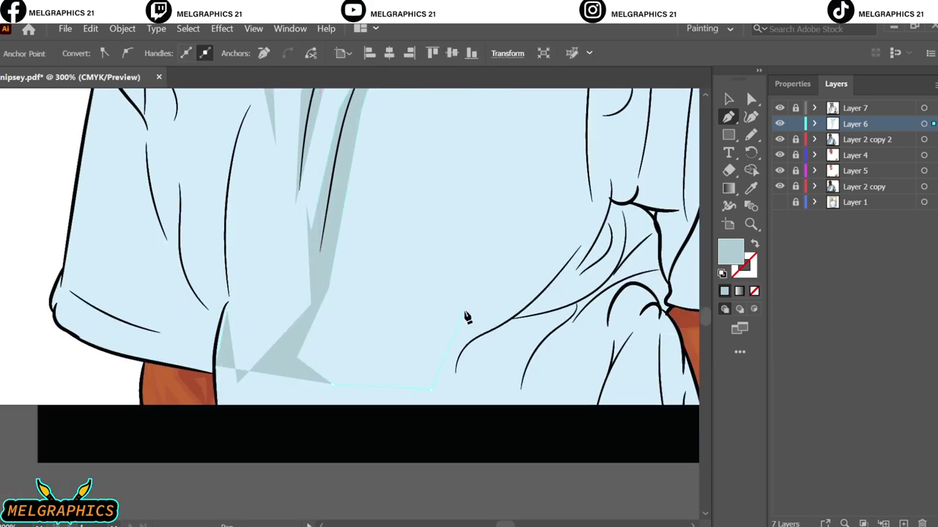
click(477, 292)
click(557, 245)
click(612, 183)
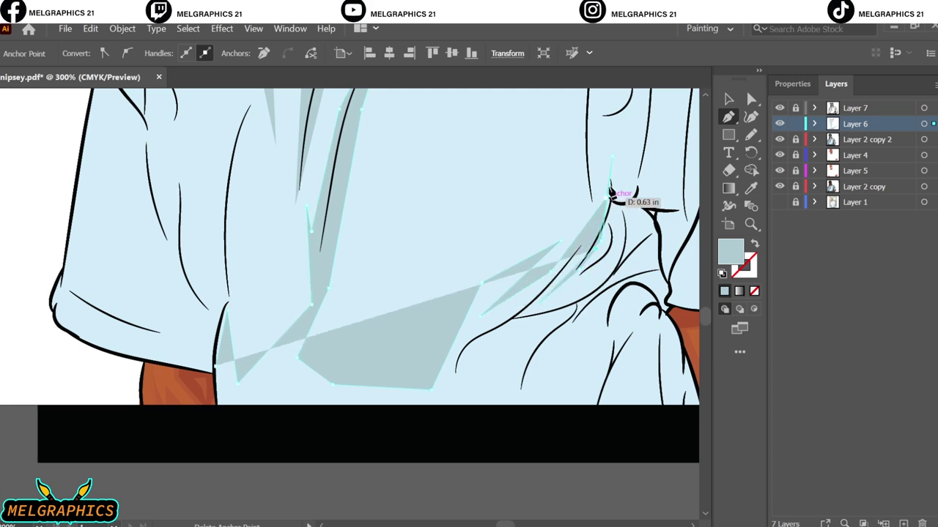
scroll(608, 242, right, 3)
scroll(432, 177, up, 5)
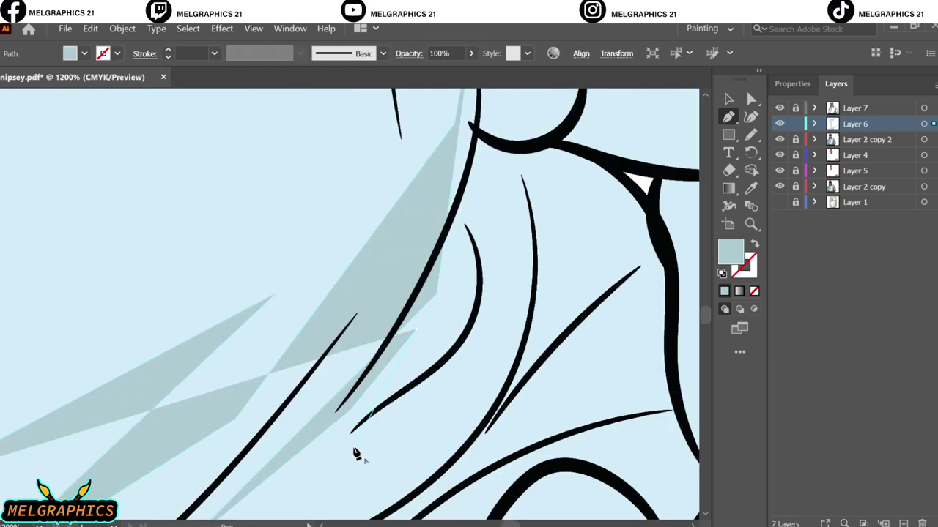
scroll(502, 247, up, 3)
scroll(548, 266, down, 3)
Finish the lower shirt shadow down the collar edge and below the hem, closing the shape.
click(520, 160)
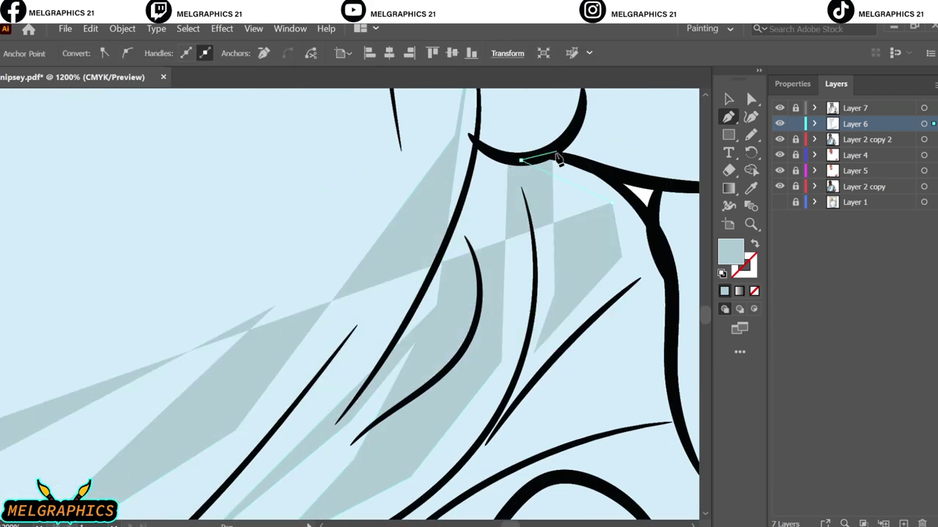
click(676, 331)
scroll(592, 341, down, 1)
scroll(512, 380, right, 3)
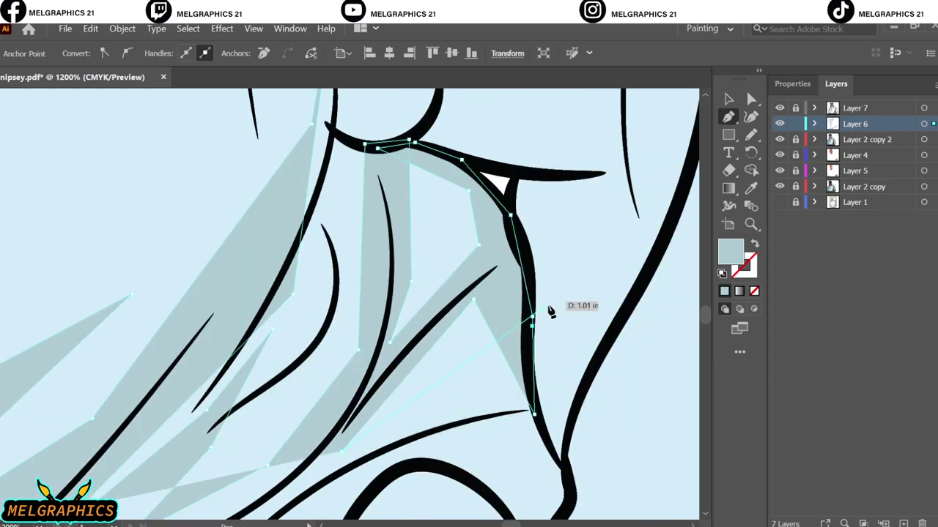
scroll(551, 311, down, 5)
scroll(552, 268, down, 3)
scroll(266, 387, down, 3)
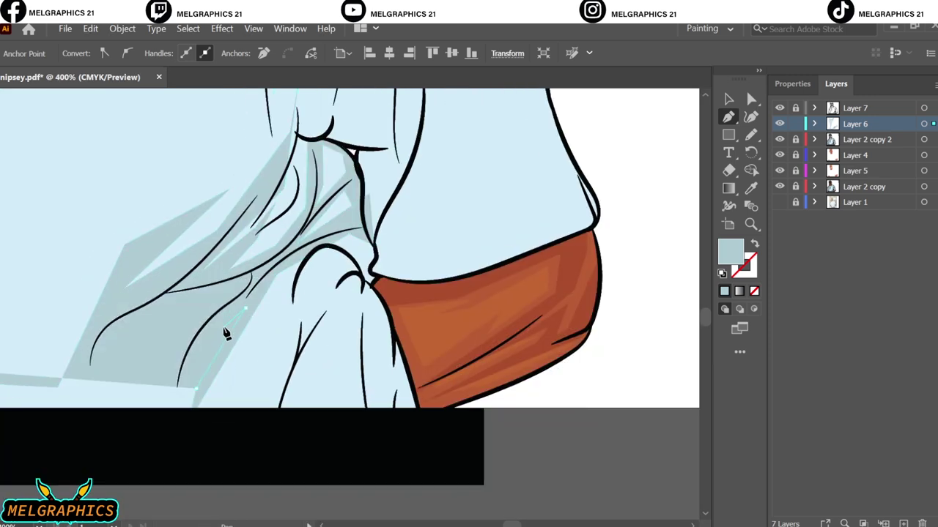
click(110, 418)
scroll(53, 381, left, 3)
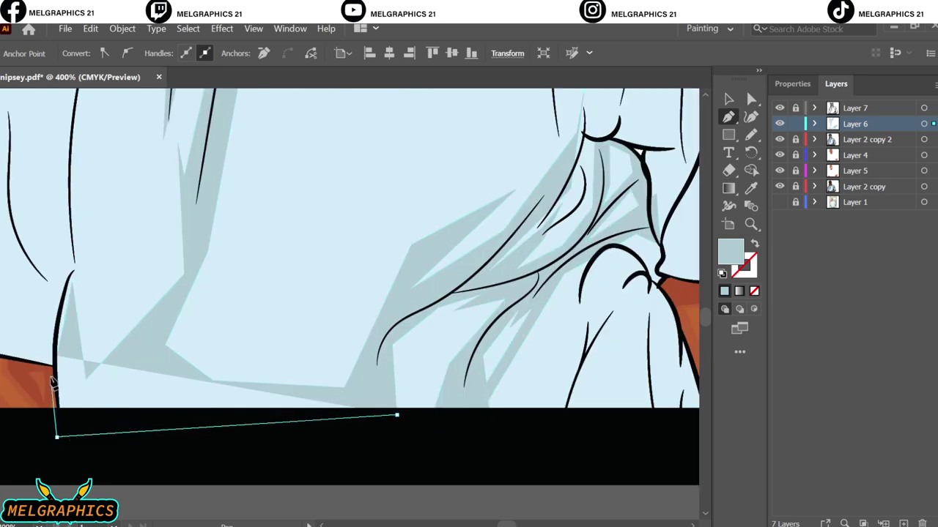
click(56, 437)
key(v)
click(437, 211)
key(ctrl+0)
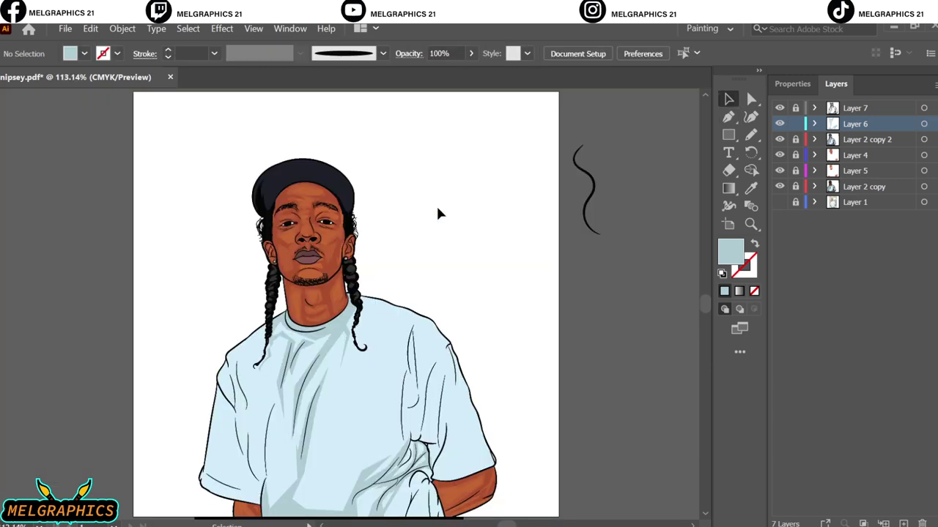
Draw a grey-blue fold shadow from beside the arm down to the shirt hem.
scroll(411, 454, up, 5)
scroll(398, 212, down, 3)
key(p)
click(287, 378)
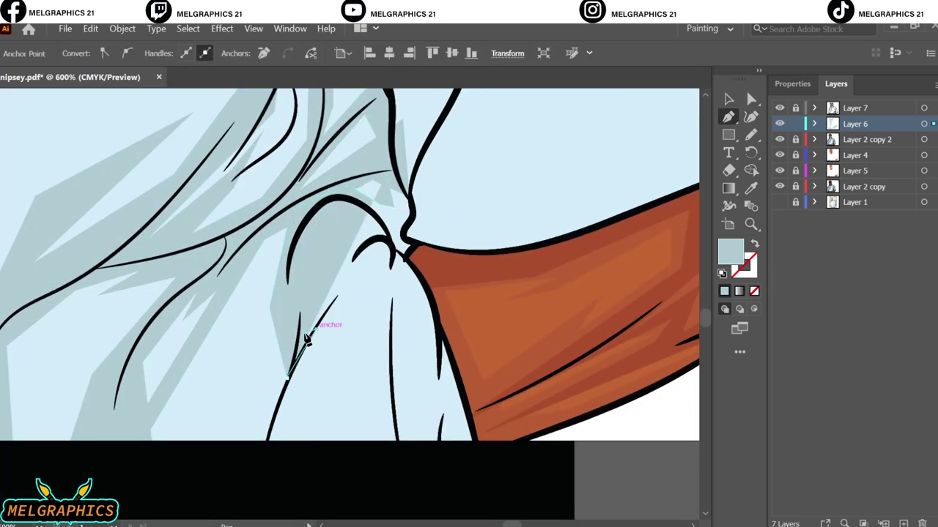
click(408, 455)
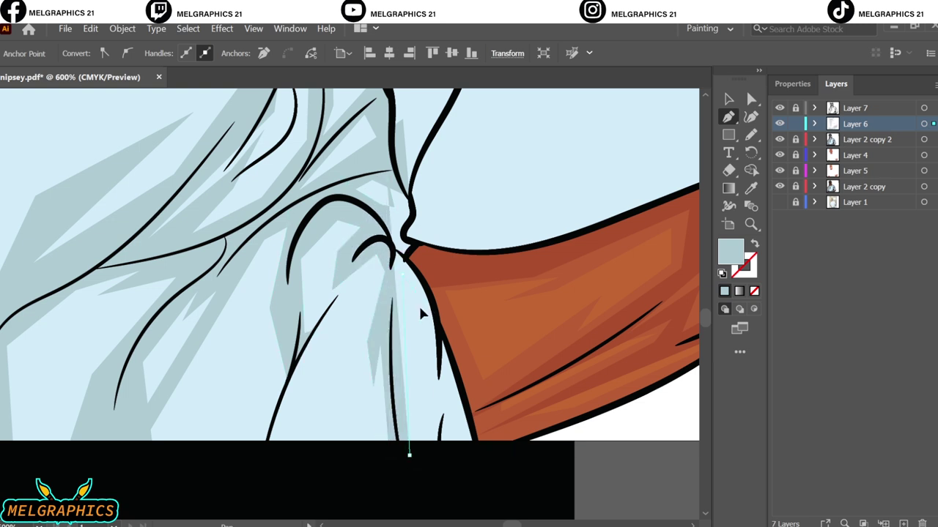
click(408, 258)
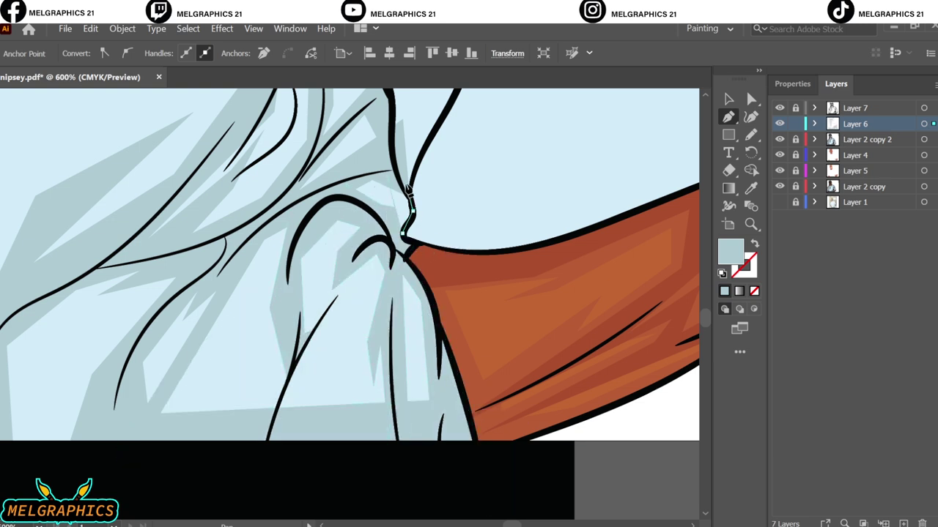
scroll(389, 242, down, 3)
scroll(340, 480, down, 4)
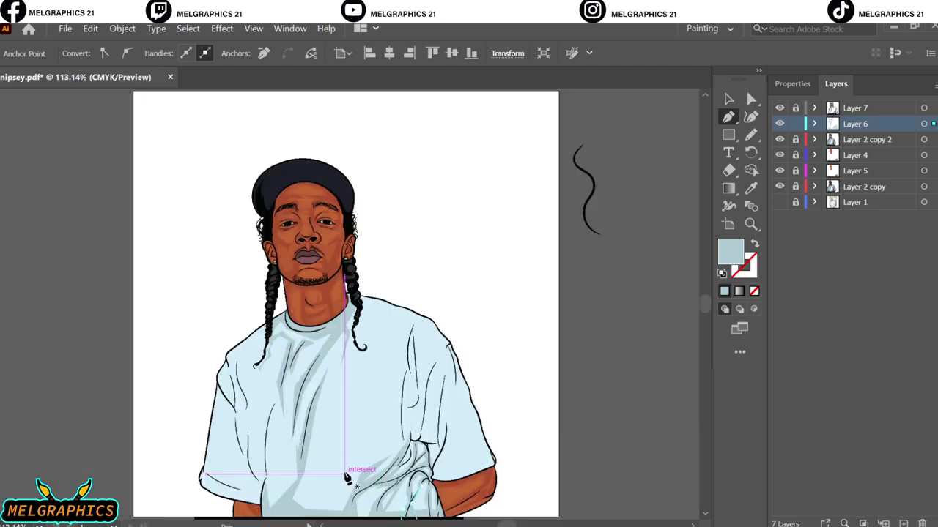
ctrl+click(529, 326)
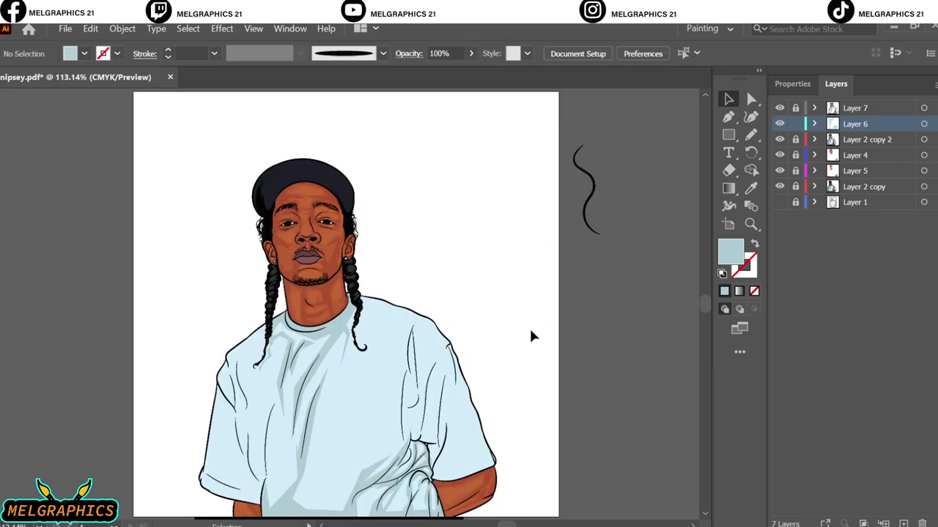
Add grey-blue shadow shapes along the right sleeve fold up to the sleeve's top edge.
scroll(410, 425, down, 1)
alt+scroll(409, 423, up, 3)
click(371, 317)
click(388, 476)
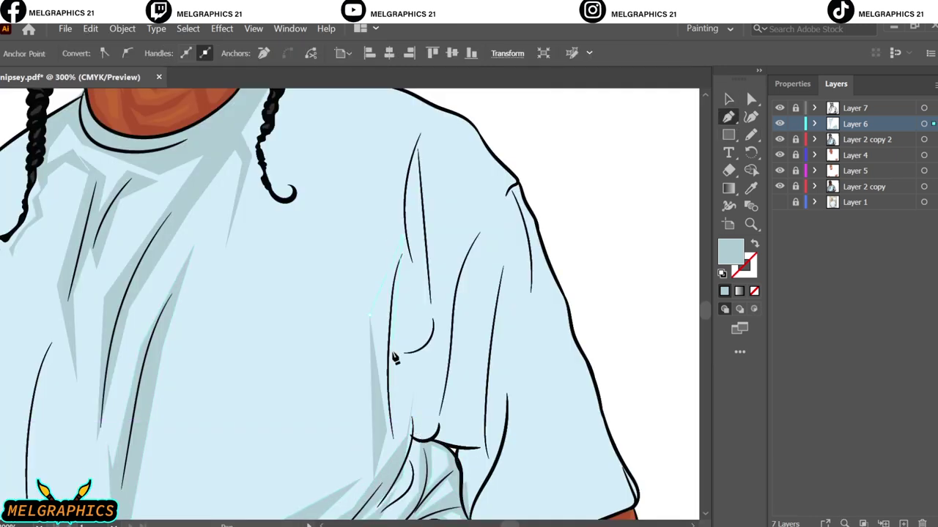
click(402, 238)
click(414, 178)
click(435, 371)
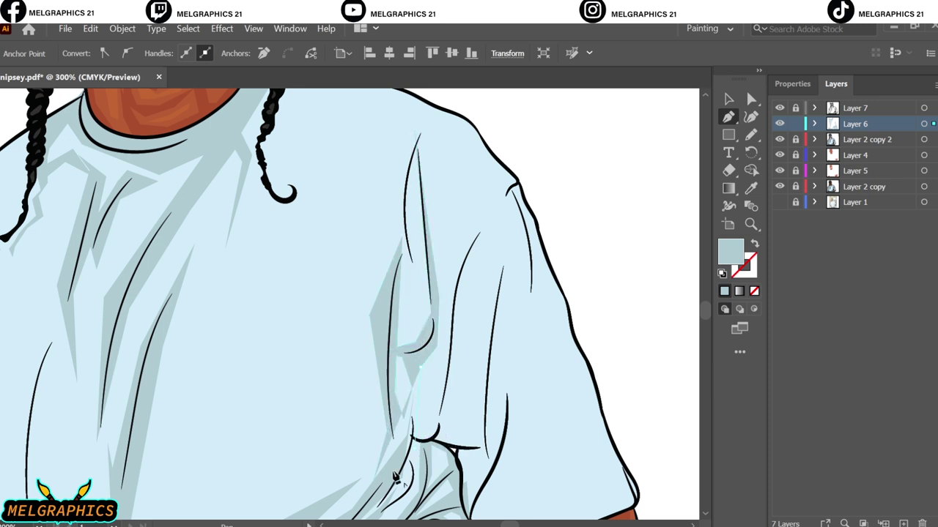
click(375, 485)
click(437, 338)
click(513, 181)
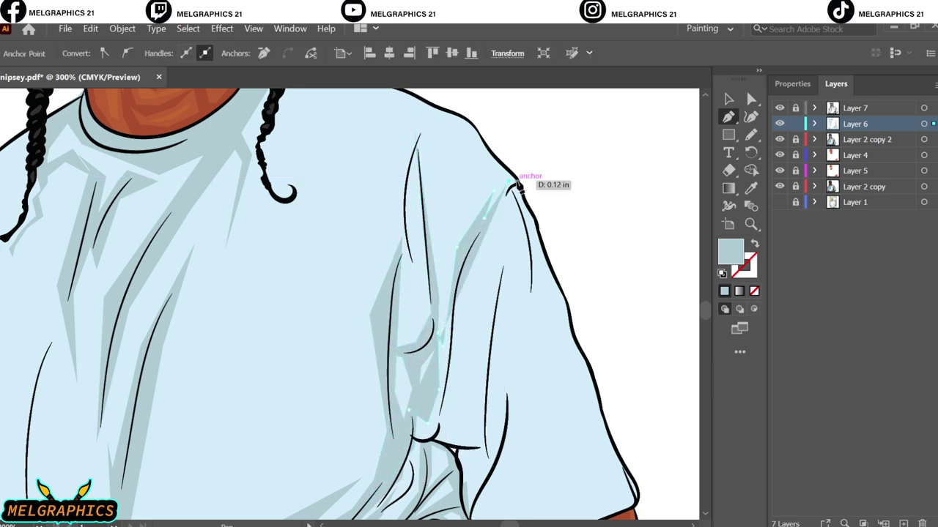
click(439, 432)
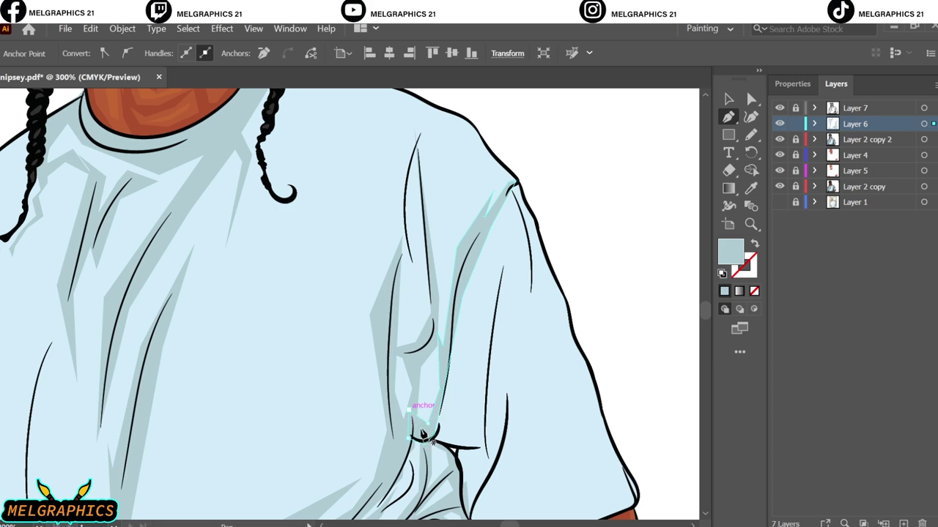
Draw a shadow shape along the sleeve's bottom edge and fit the portrait in view.
scroll(480, 440, down, 3)
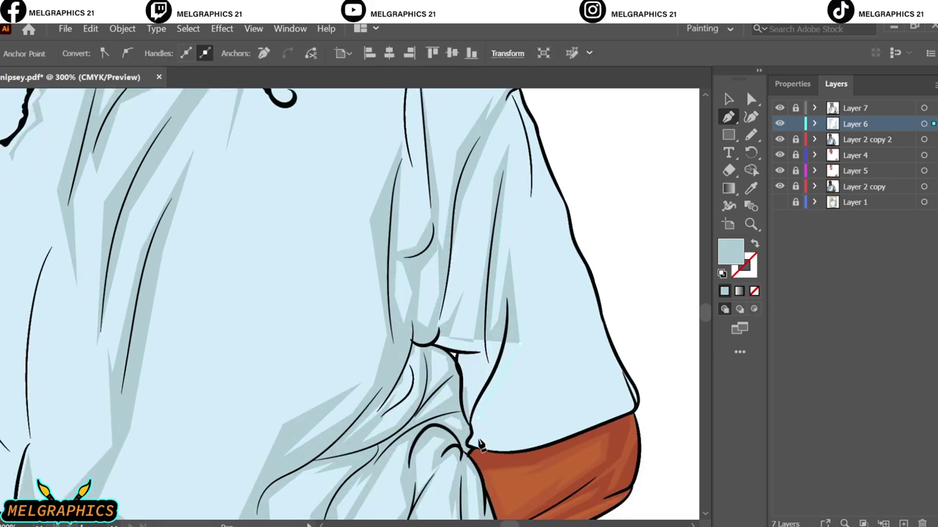
click(467, 425)
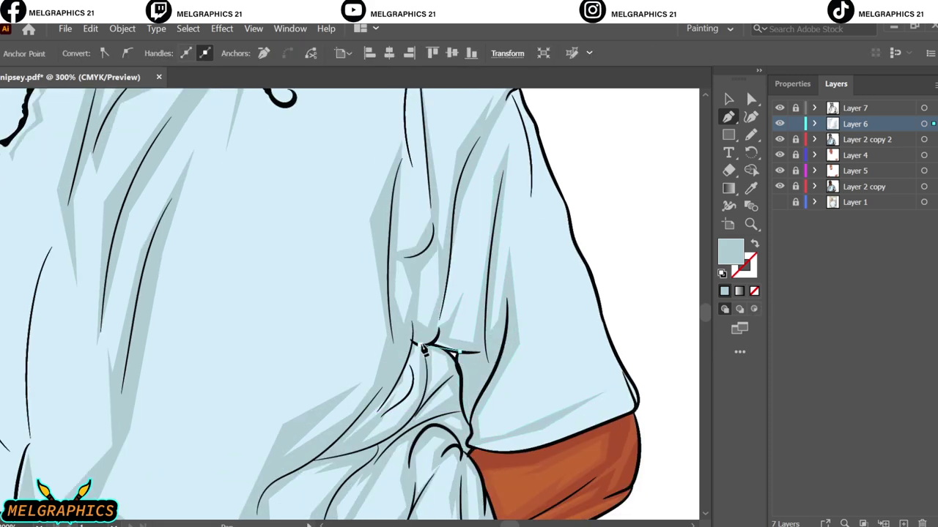
scroll(586, 415, right, 3)
scroll(586, 414, up, 1)
click(429, 317)
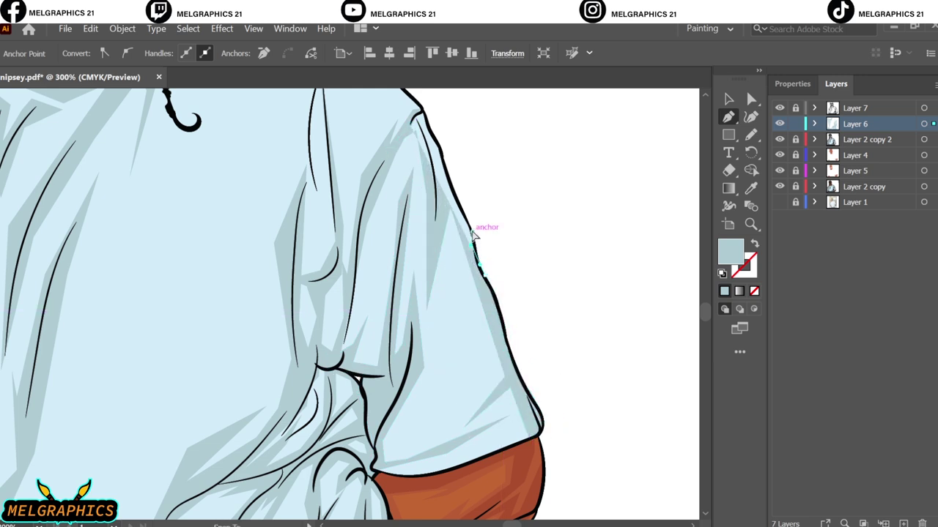
click(441, 147)
key(v)
click(643, 328)
key(ctrl+0)
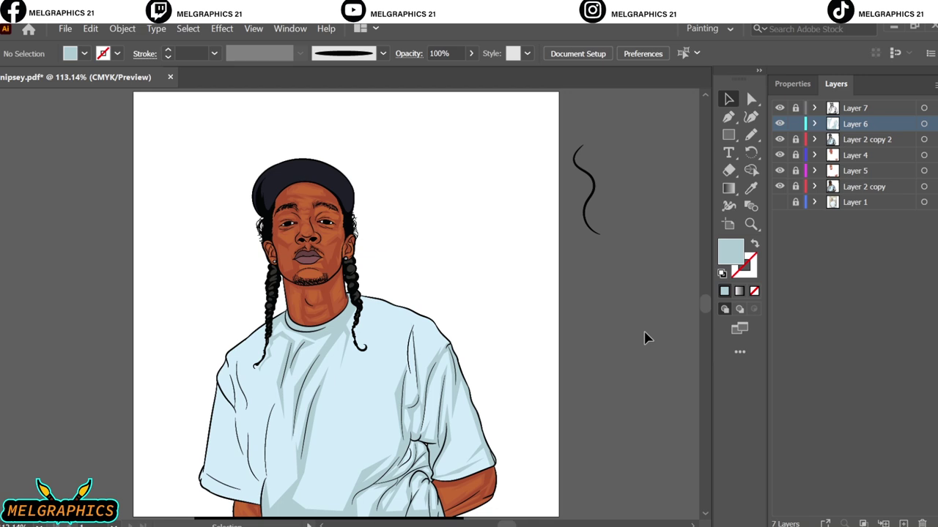
Draw a curved grey-blue shadow band across the T-shirt hem.
scroll(235, 462, up, 5)
click(163, 231)
click(242, 414)
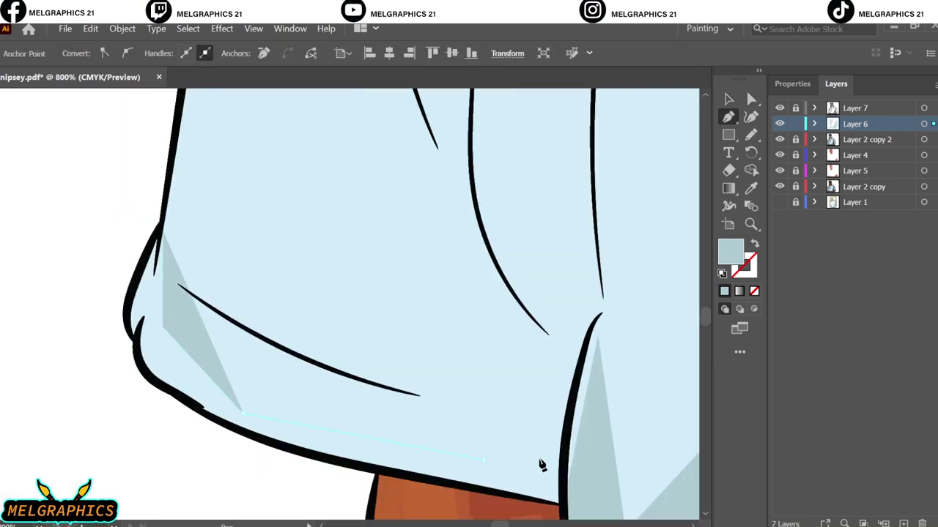
click(483, 460)
click(590, 289)
click(623, 358)
click(366, 476)
click(209, 412)
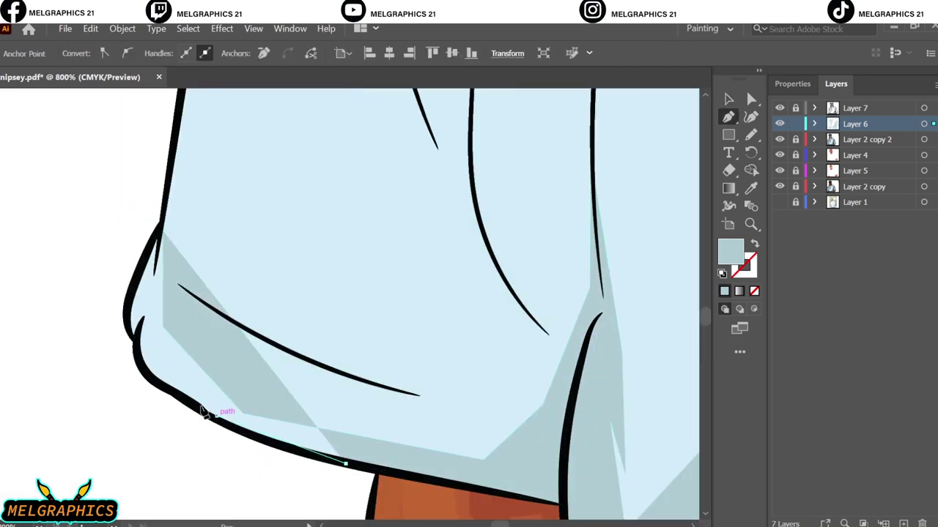
click(127, 310)
drag(152, 233, 220, 258)
scroll(285, 311, up, 2)
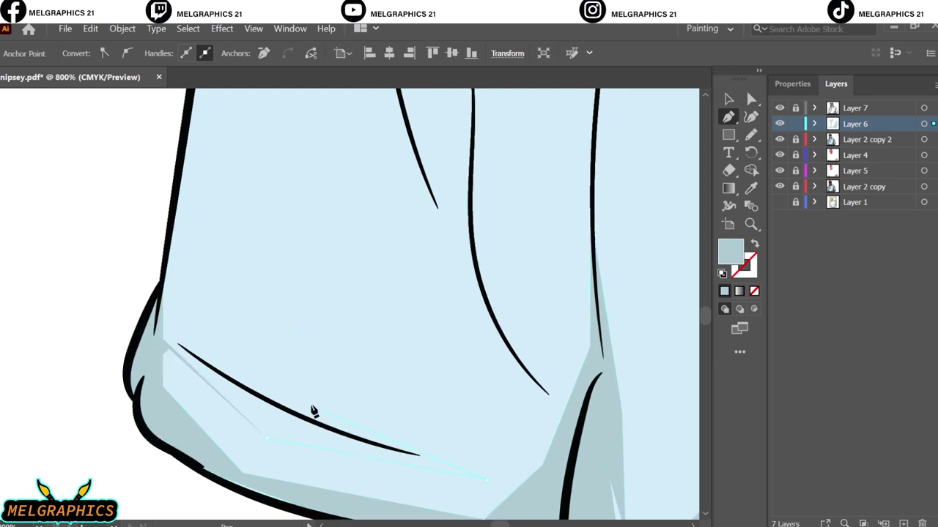
scroll(313, 412, up, 2)
click(237, 207)
scroll(293, 202, down, 3)
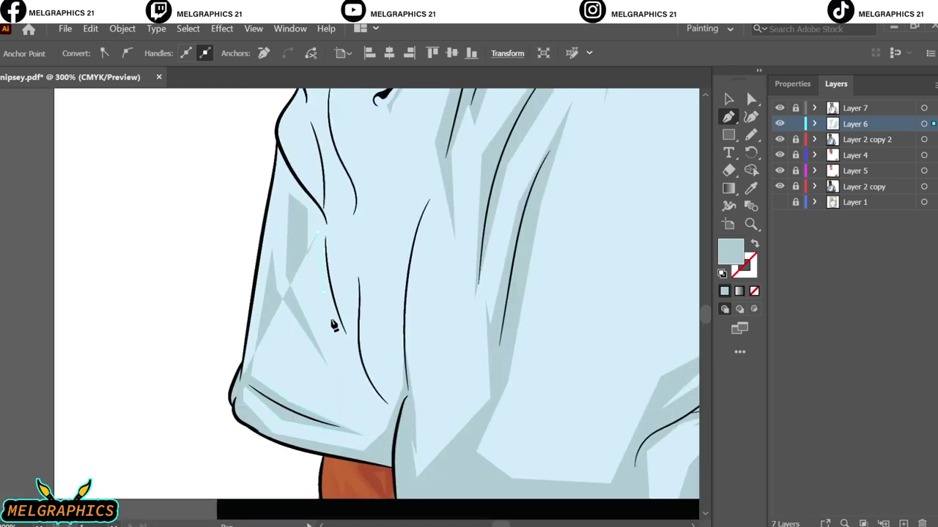
Add a curved shadow shape along the left sleeve's top outline.
click(276, 145)
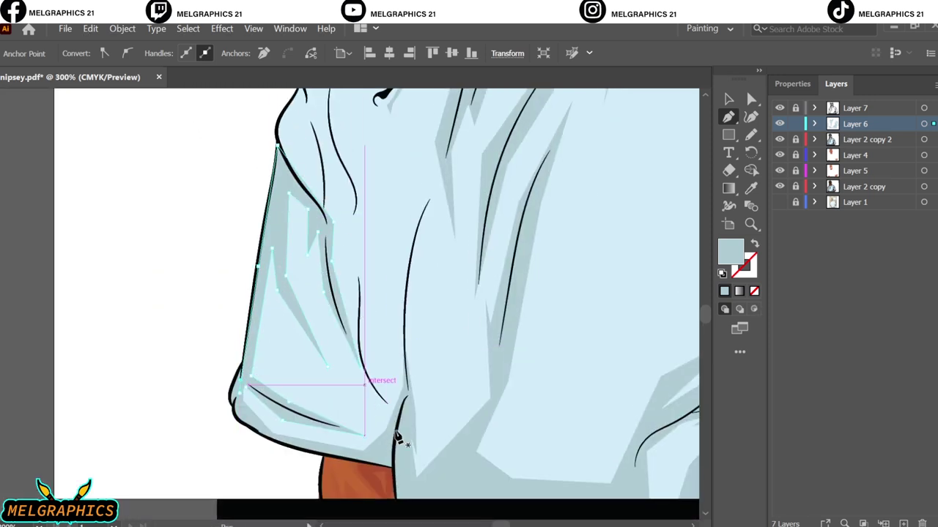
key(Escape)
click(433, 189)
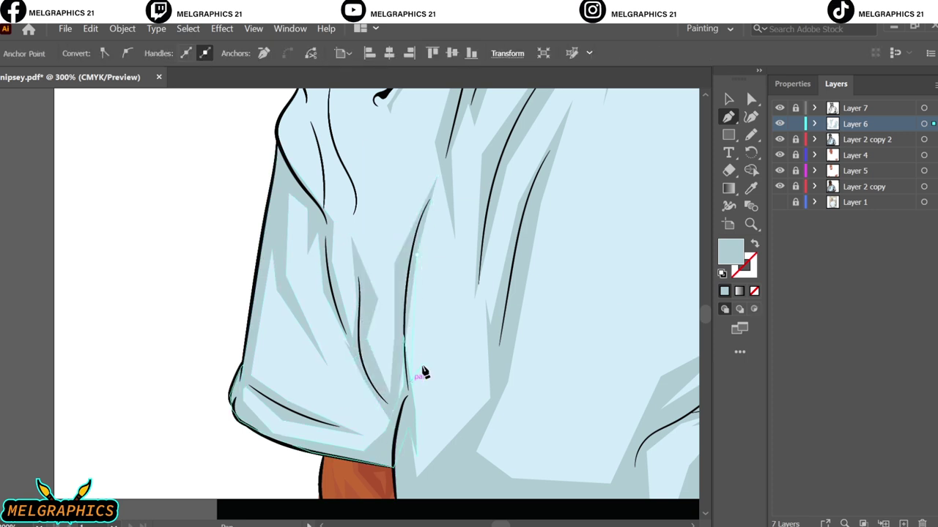
scroll(437, 402, up, 5)
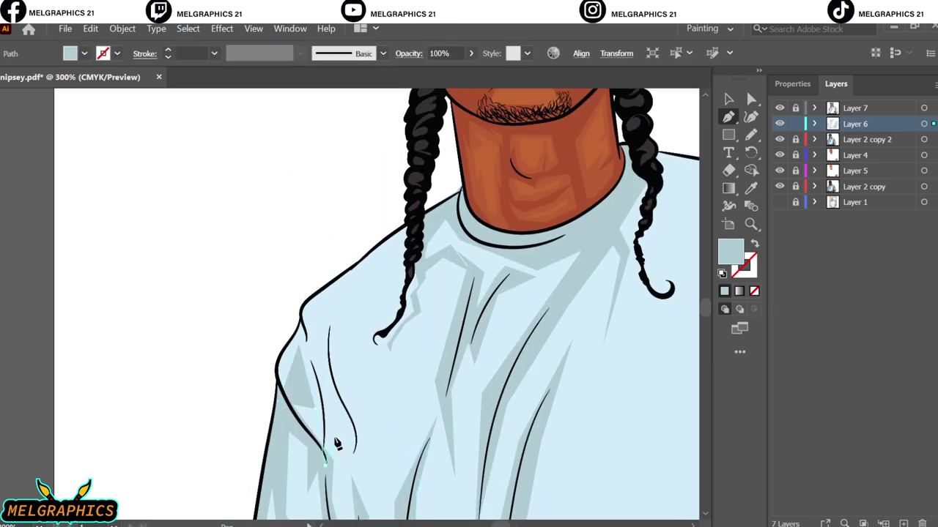
click(370, 279)
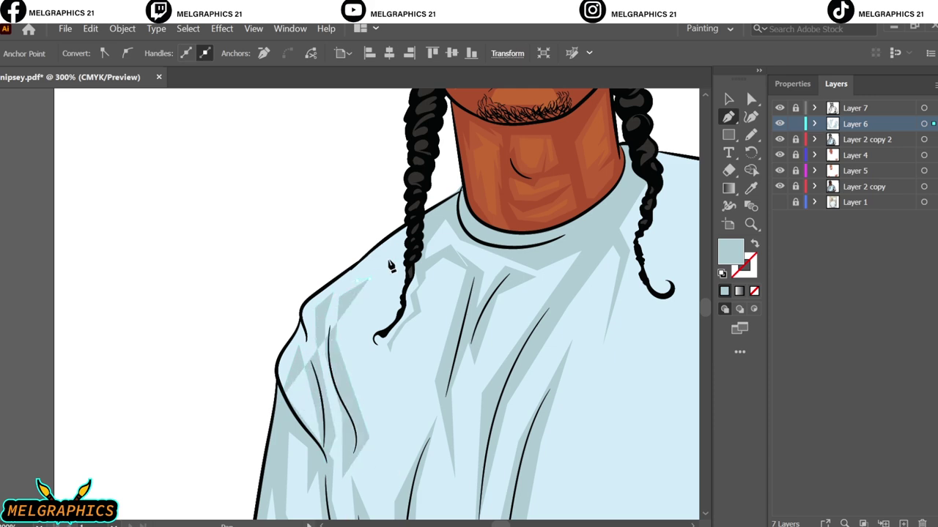
scroll(401, 240, up, 4)
scroll(345, 310, down, 2)
scroll(241, 446, down, 3)
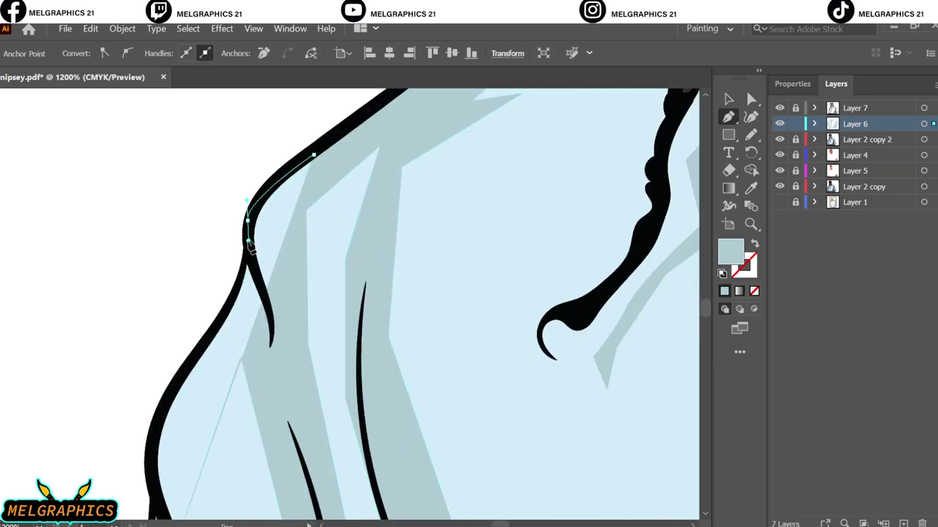
scroll(206, 355, down, 3)
drag(236, 308, 238, 338)
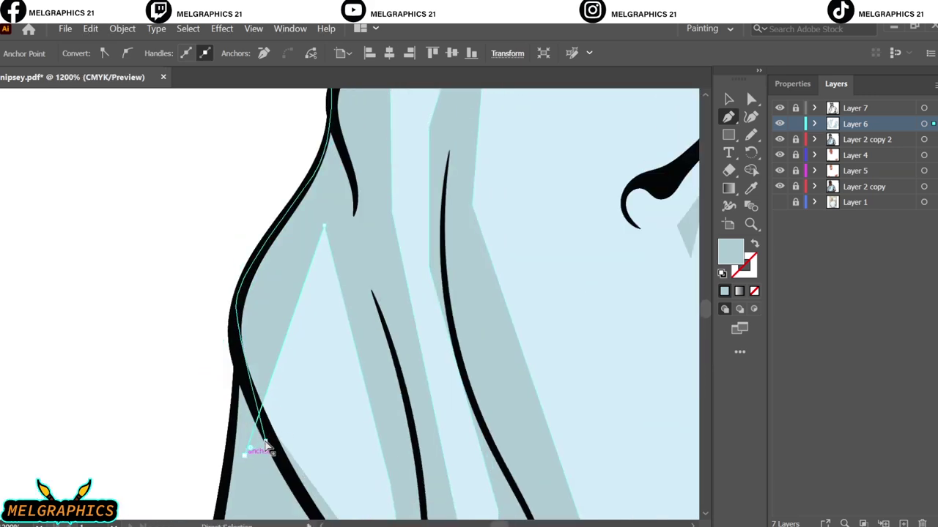
key(ctrl+0)
key(v)
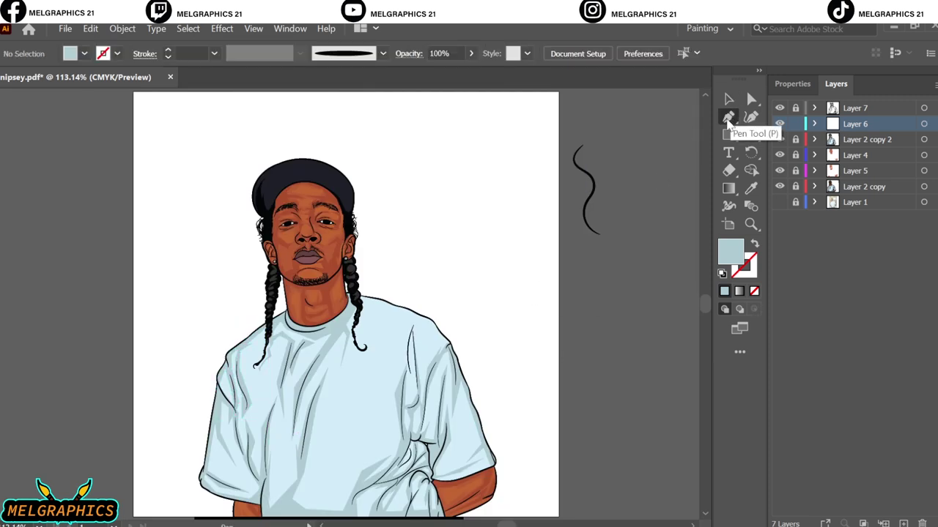
Trace the first half of a grey-blue shadow shape over the shoulder.
click(729, 118)
scroll(285, 314, up, 5)
scroll(285, 314, down, 2)
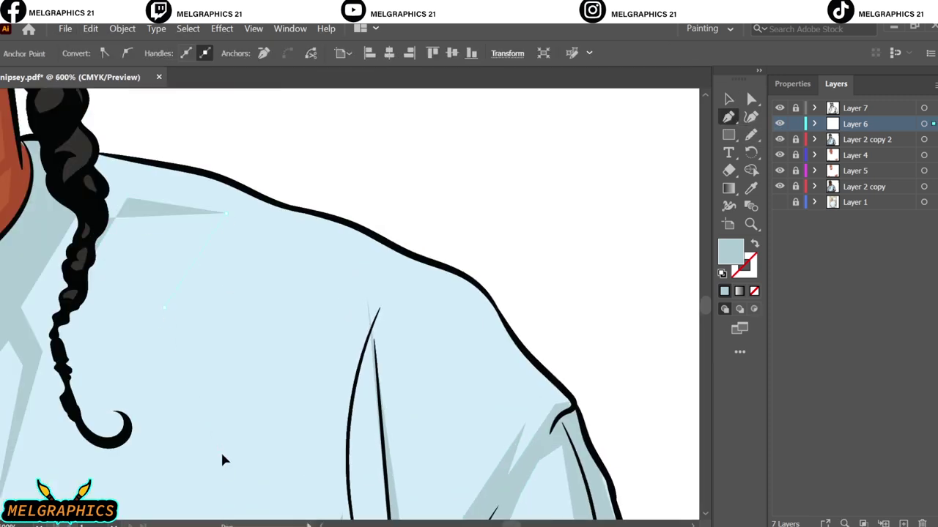
scroll(221, 450, down, 2)
click(353, 162)
click(344, 242)
click(333, 291)
click(361, 467)
click(386, 193)
click(443, 176)
click(490, 233)
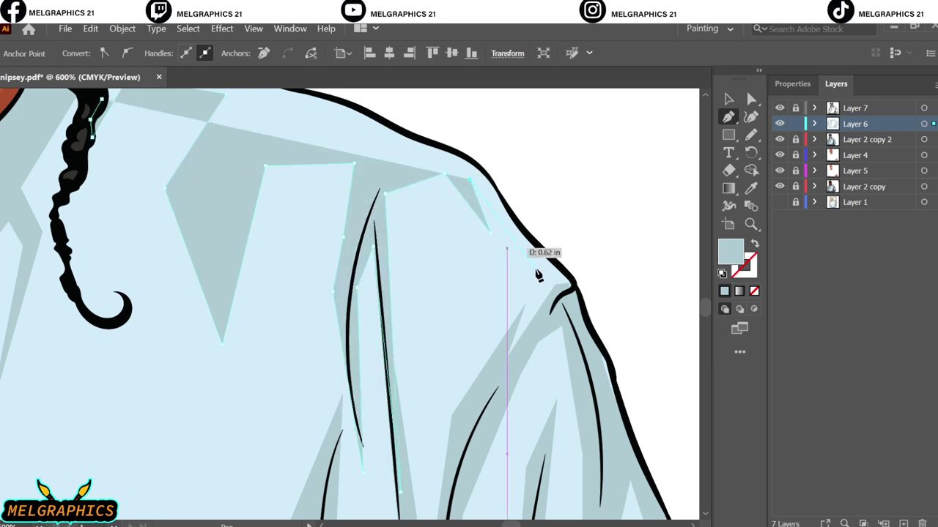
Finish the shoulder shadow along the upper shoulder line and view the whole portrait.
scroll(410, 198, up, 3)
click(322, 228)
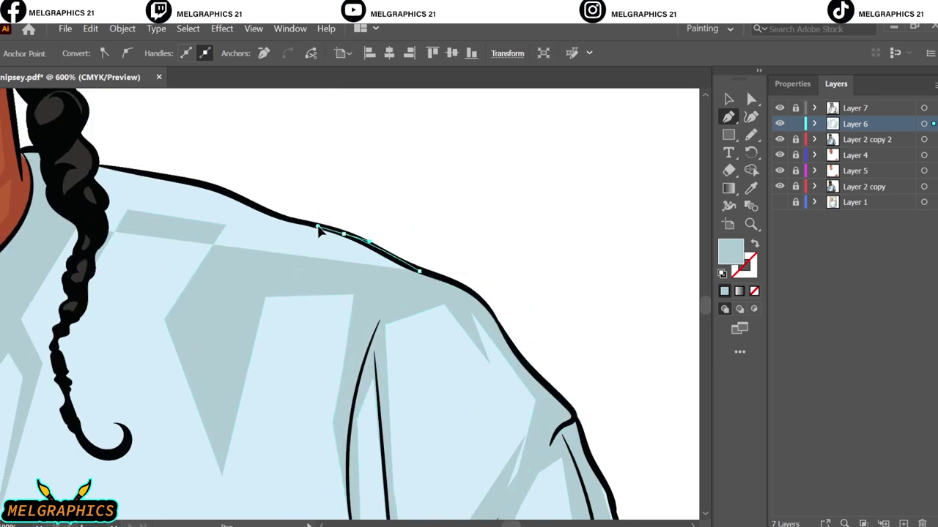
click(253, 202)
click(117, 165)
ctrl+click(617, 146)
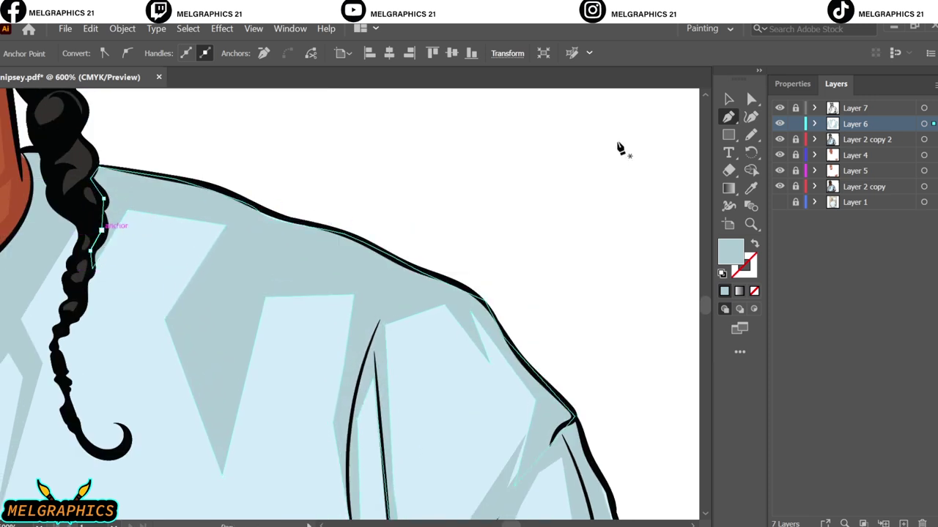
key(ctrl+0)
Sample the lip colour from the artwork as the fill.
key(i)
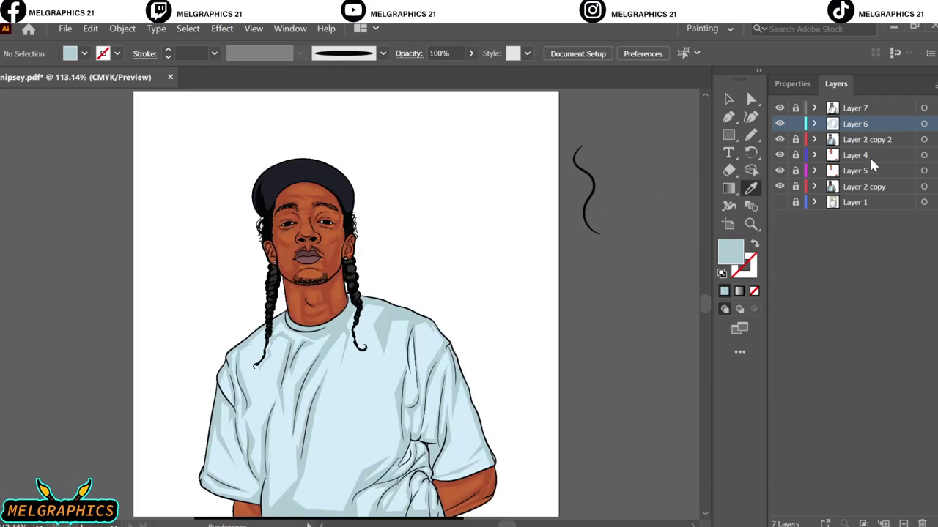
scroll(258, 246, up, 5)
click(352, 271)
double_click(730, 251)
click(789, 157)
Draw a shadow shape along the lower lip.
key(p)
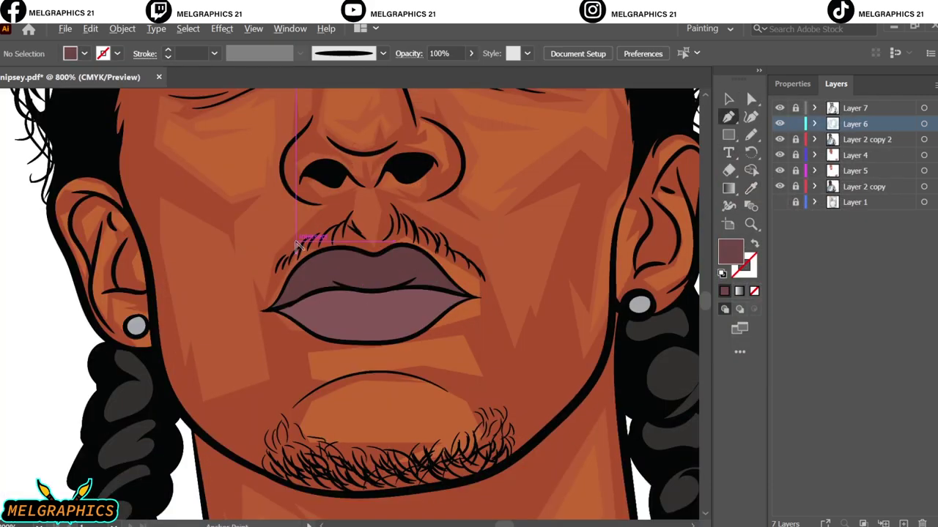
scroll(315, 256, up, 3)
click(243, 401)
click(171, 406)
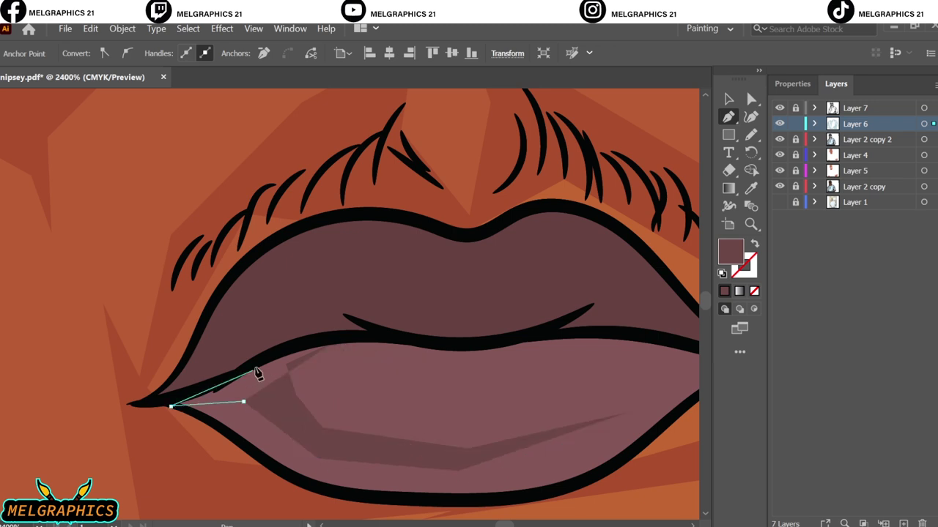
click(291, 348)
click(335, 341)
click(285, 364)
click(295, 396)
click(322, 428)
click(468, 448)
Darken the lower-lip shadow's fill colour and deselect it.
double_click(740, 255)
click(848, 157)
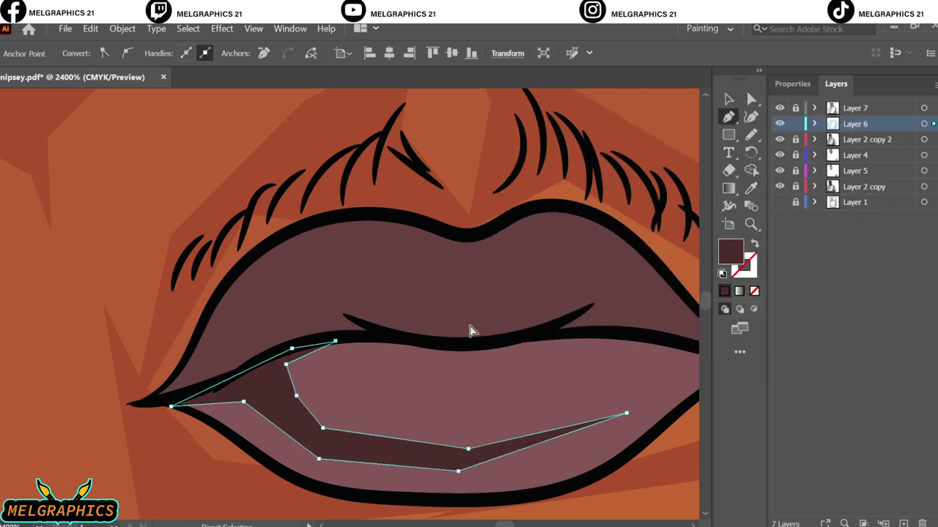
ctrl+click(471, 328)
click(728, 99)
Add a shadow shape on the upper lip with its own fill colour.
click(246, 283)
click(338, 246)
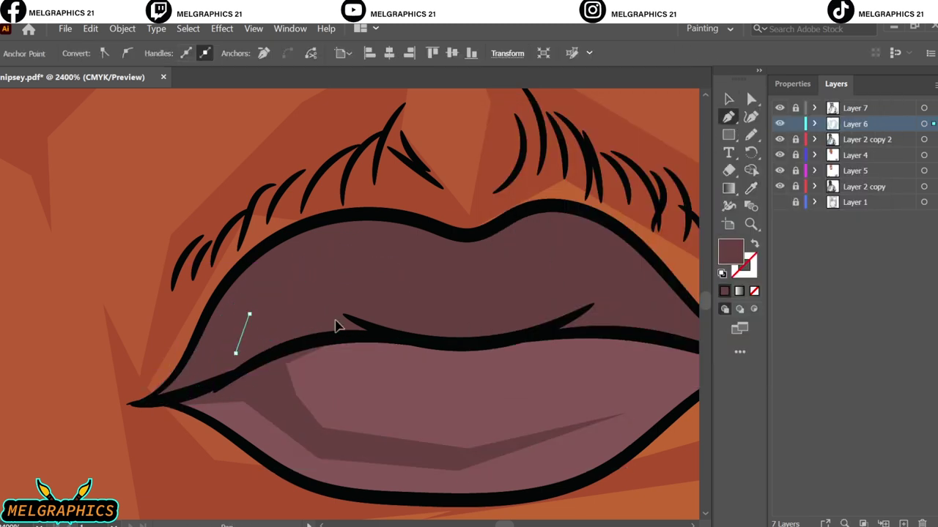
double_click(730, 251)
click(848, 177)
ctrl+click(657, 180)
key(ctrl+0)
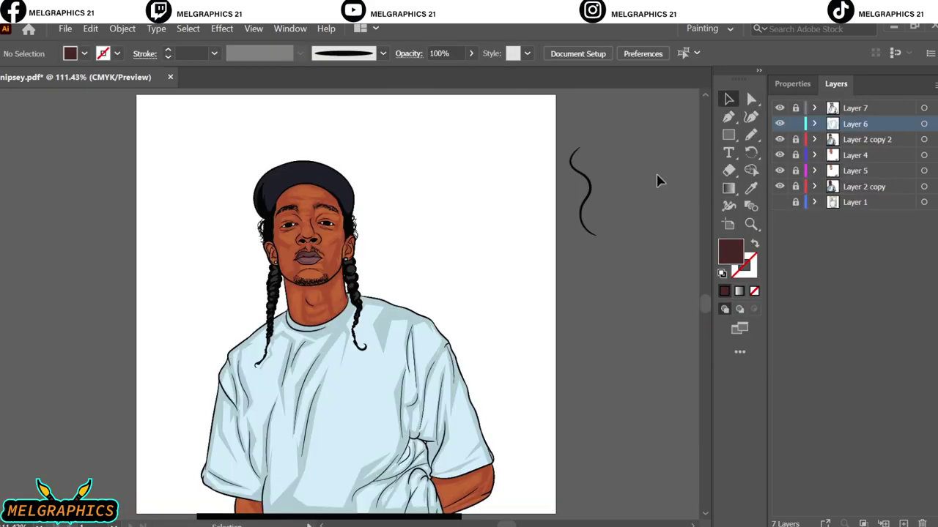
Set the fill to light purple A789AF.
scroll(282, 229, up, 4)
scroll(344, 212, up, 3)
double_click(730, 251)
text(A789AF)
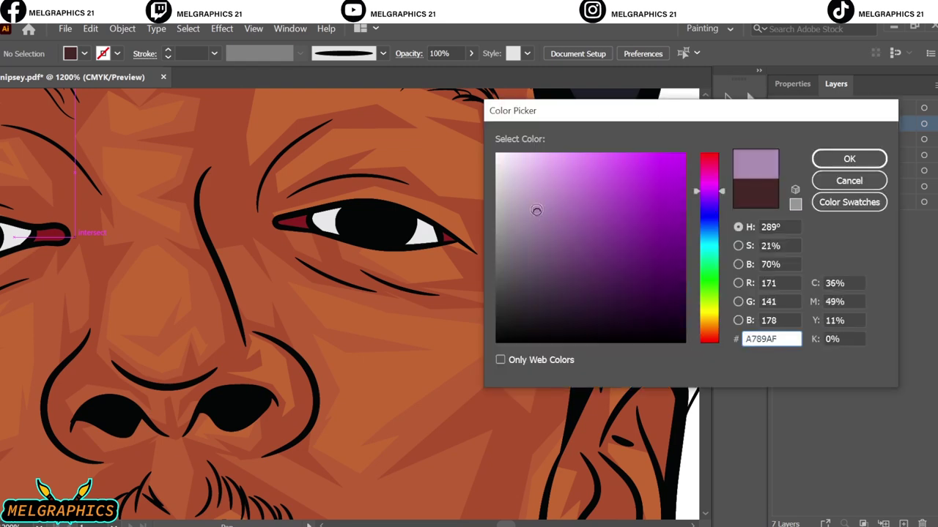
click(847, 176)
Draw a light-purple shading shape over the eye white, closing at the inner corner.
scroll(355, 220, up, 3)
click(264, 214)
click(413, 198)
click(607, 257)
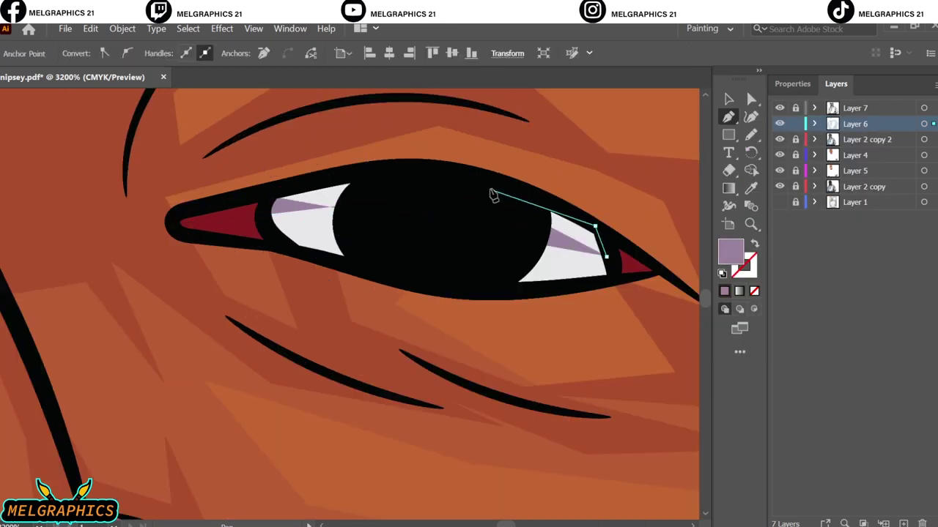
click(482, 180)
click(264, 195)
scroll(105, 367, left, 3)
scroll(104, 350, left, 3)
scroll(100, 339, left, 3)
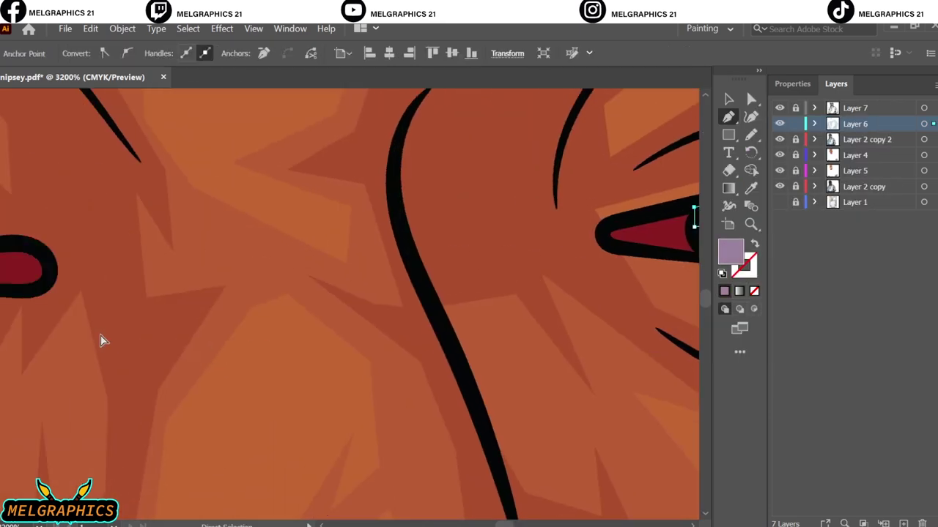
scroll(100, 335, left, 3)
scroll(100, 336, left, 2)
scroll(110, 341, left, 5)
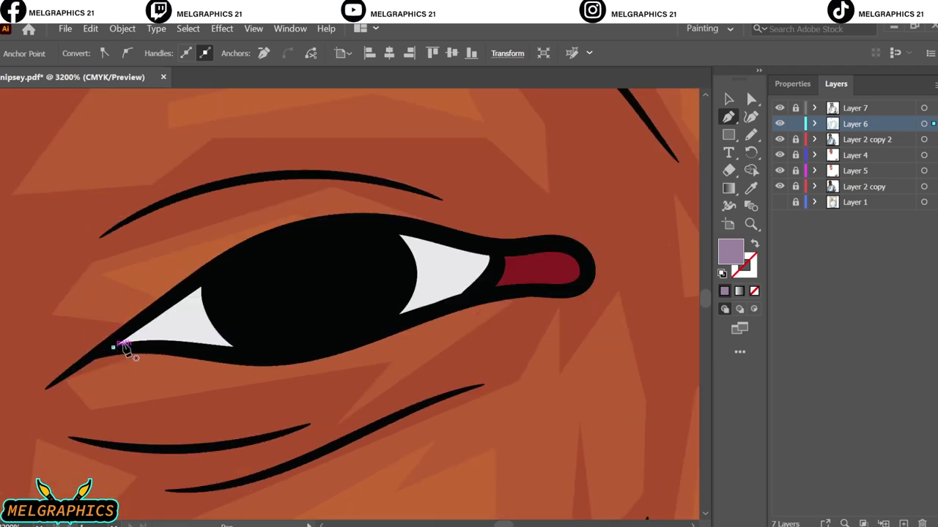
click(493, 287)
click(115, 349)
key(v)
click(637, 324)
key(ctrl+0)
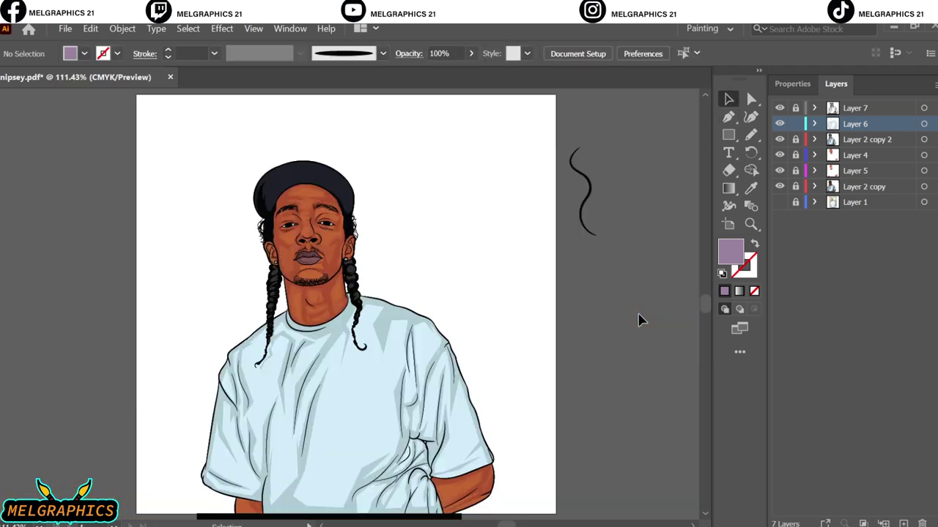
Set the fill to near-black #15161C for the cap shading.
double_click(742, 251)
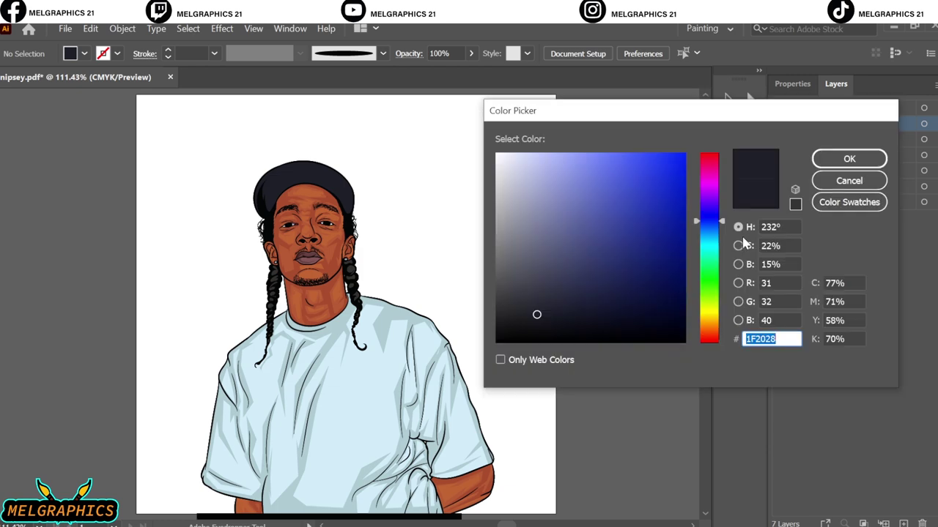
click(543, 321)
key(Return)
key(p)
scroll(293, 198, up, 5)
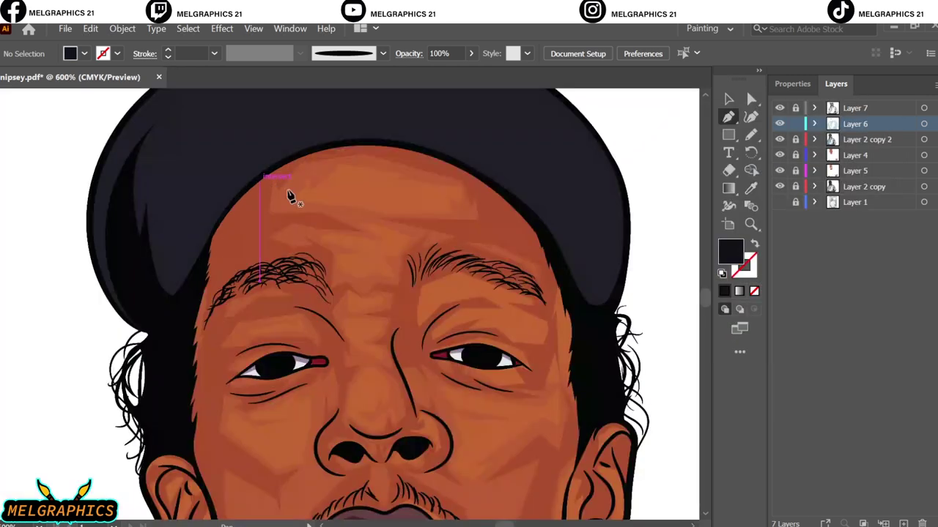
Draw a dark shading shape on the upper part of the cap.
click(121, 272)
click(149, 227)
click(122, 272)
click(404, 151)
click(163, 276)
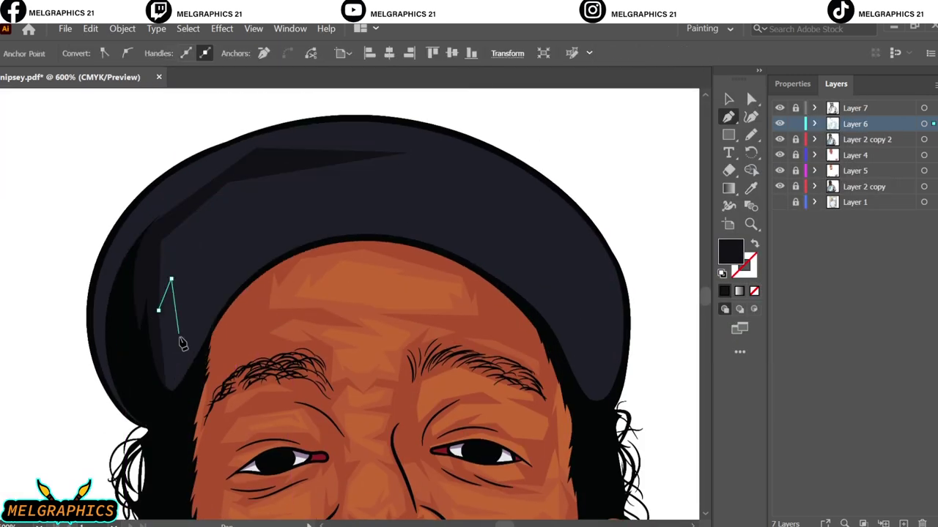
Add near-black shading along the cap's lower edge and view the whole artboard.
click(490, 232)
click(596, 415)
click(532, 313)
click(456, 256)
click(384, 239)
click(256, 274)
click(220, 310)
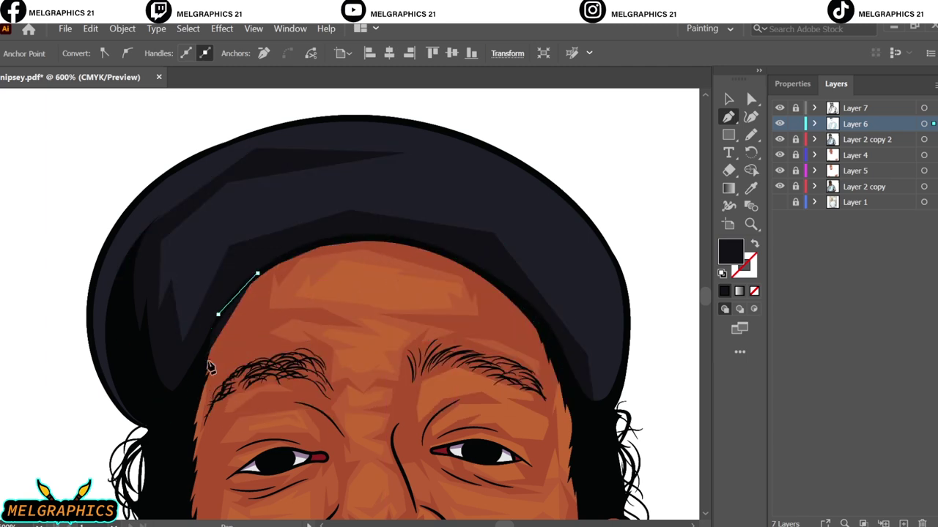
click(209, 367)
key(v)
key(ctrl+0)
Add a new layer, set a pale-blue fill, and draw a highlight shape on the shirt front.
key(ctrl+l)
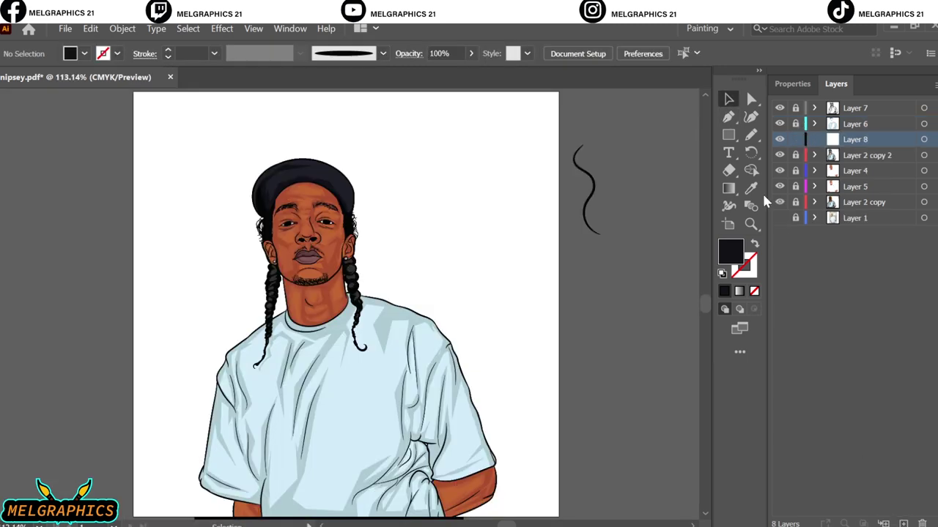
double_click(731, 253)
key(Return)
key(n)
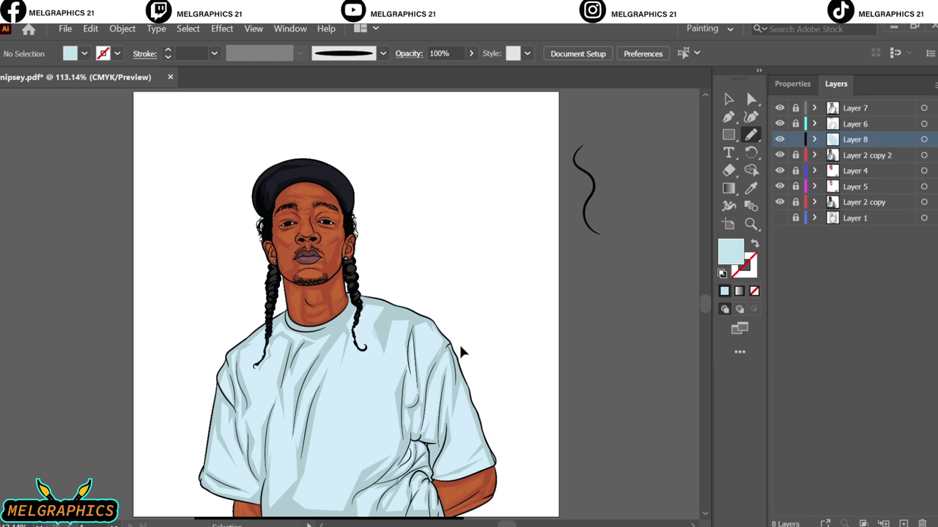
alt+scroll(364, 507, up, 3)
click(250, 255)
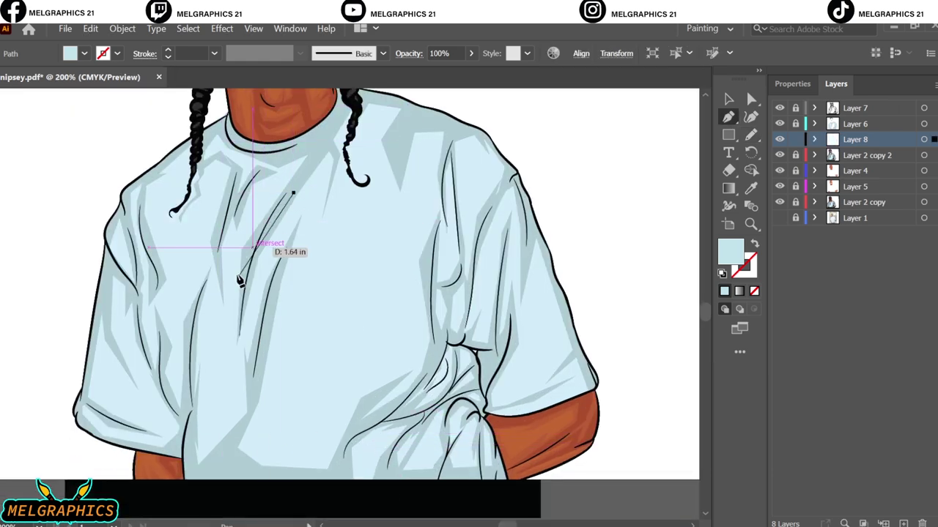
click(302, 334)
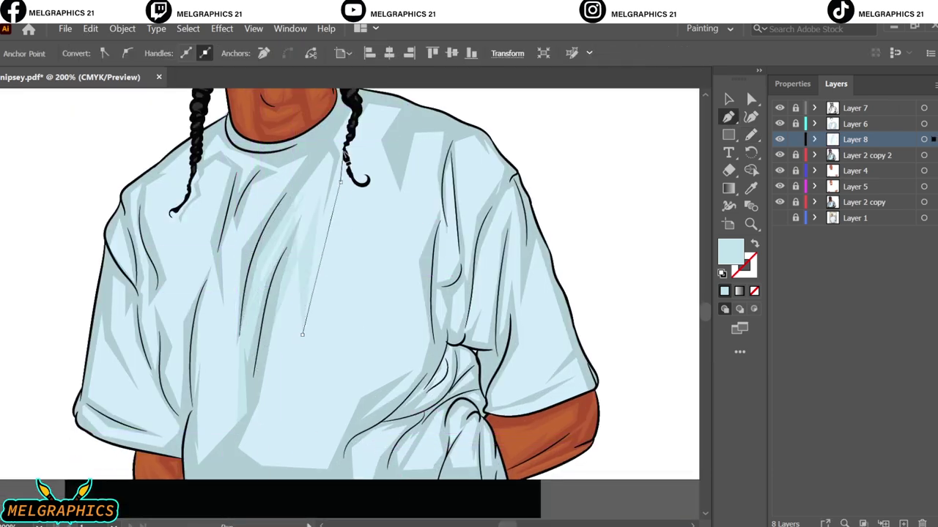
click(340, 182)
click(315, 149)
click(294, 195)
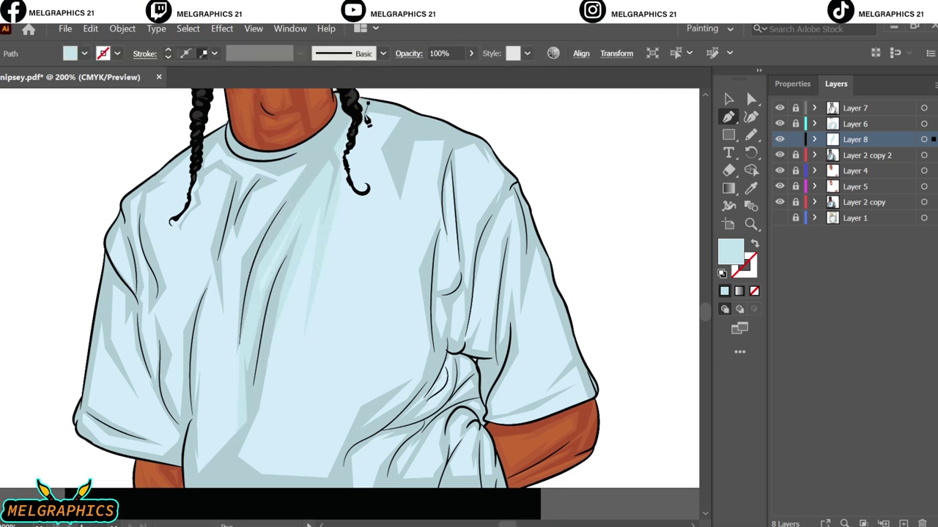
Draw pale-blue highlights below the collar and across the lower shirt.
click(375, 176)
click(400, 220)
click(430, 187)
click(426, 266)
click(389, 365)
click(445, 131)
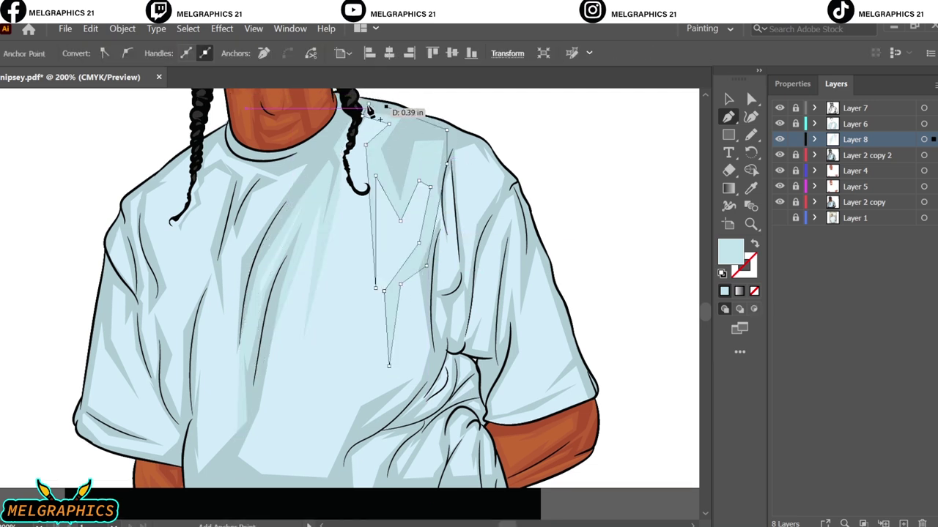
scroll(388, 323, down, 2)
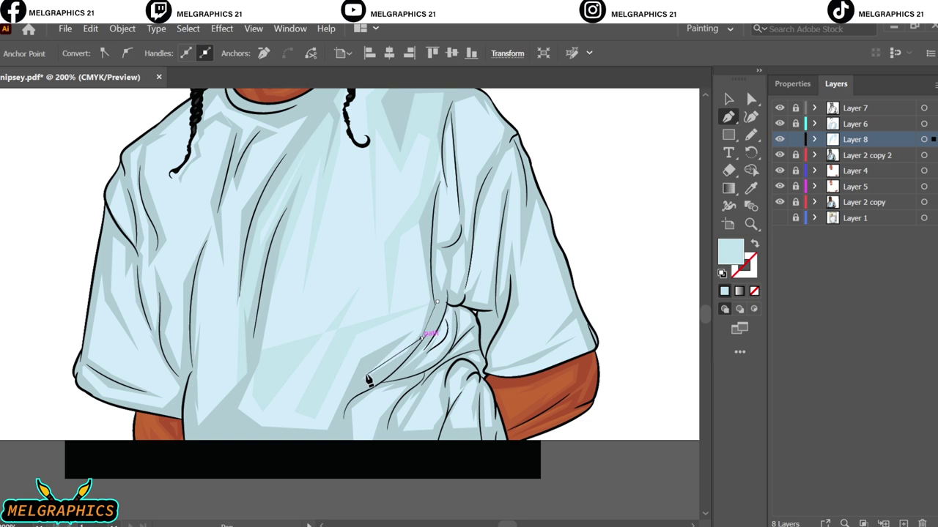
click(262, 356)
click(438, 295)
click(218, 443)
key(ctrl+shift+a)
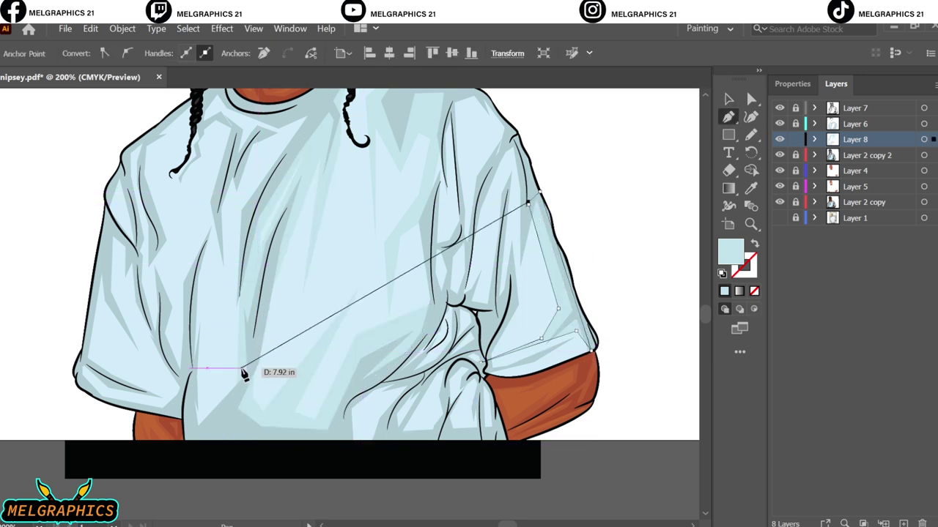
Trace a pale-blue highlight down the left chest.
click(210, 397)
click(206, 254)
click(243, 135)
scroll(249, 184, up, 1)
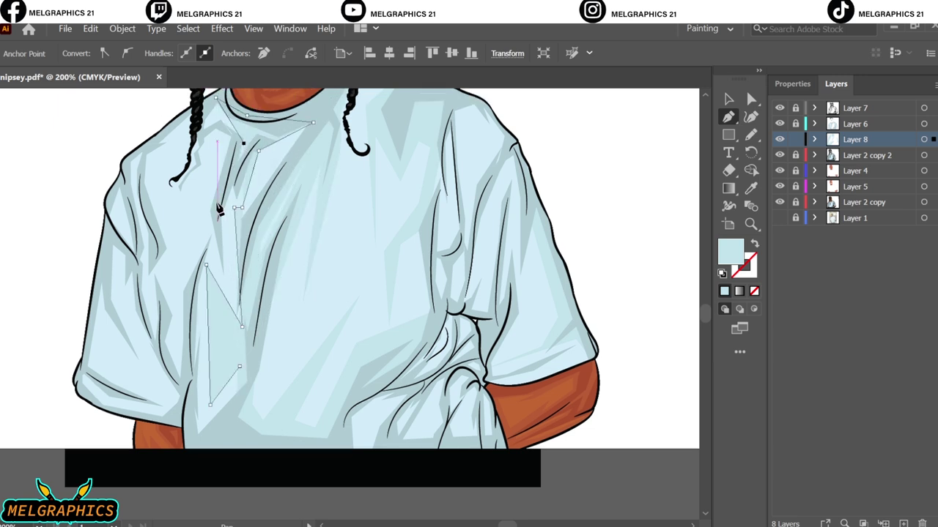
click(217, 218)
click(179, 292)
click(198, 434)
click(221, 421)
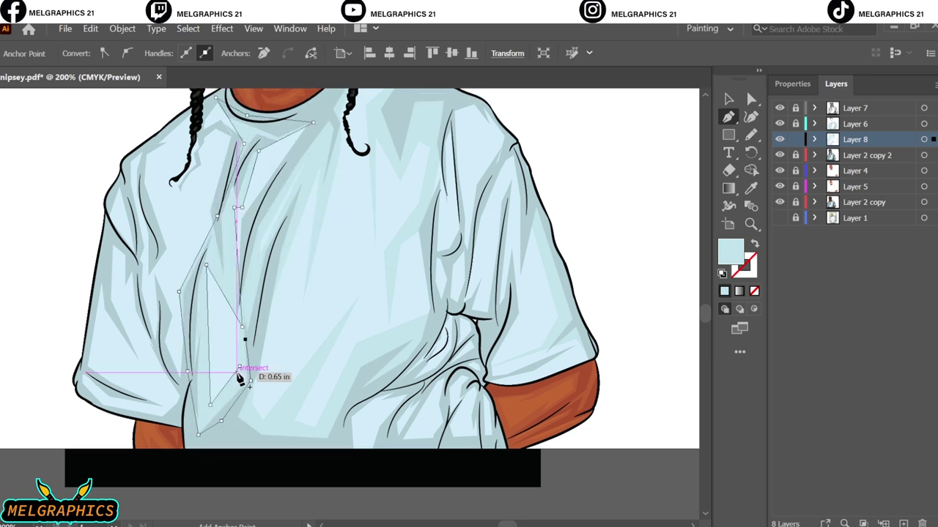
click(183, 150)
Draw a pale-blue highlight up the left sleeve toward the shoulder.
click(100, 317)
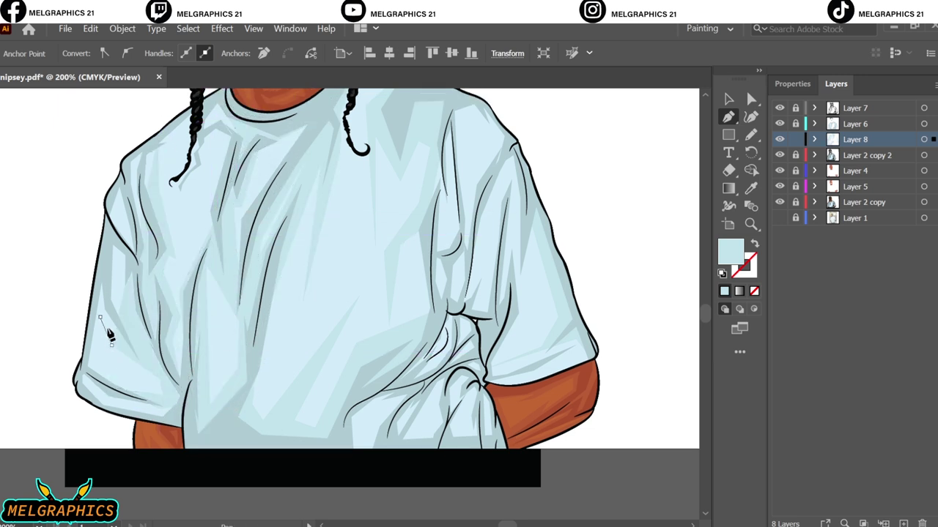
click(148, 301)
click(172, 339)
click(159, 189)
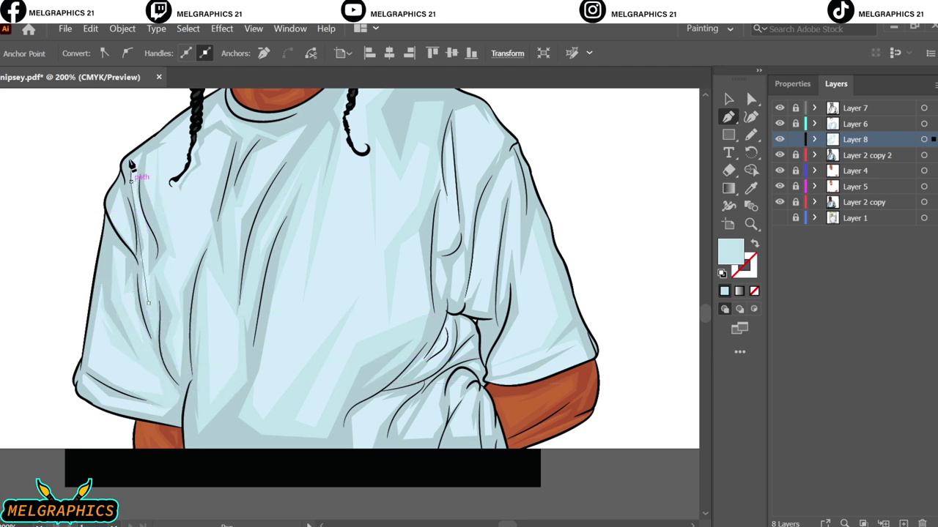
click(159, 139)
click(150, 143)
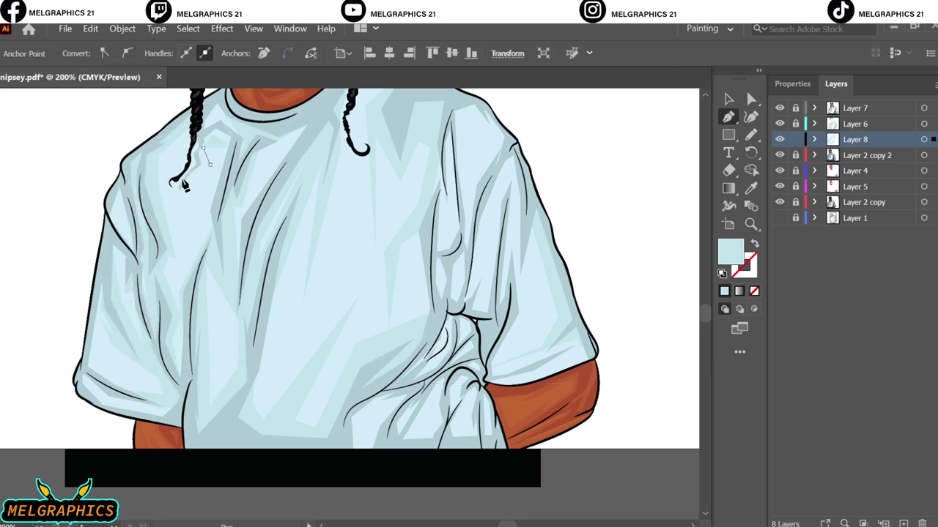
key(ctrl+plus)
key(ctrl+plus)
Trace a shoulder highlight, then add a new Layer 9 above Layer 4.
click(273, 106)
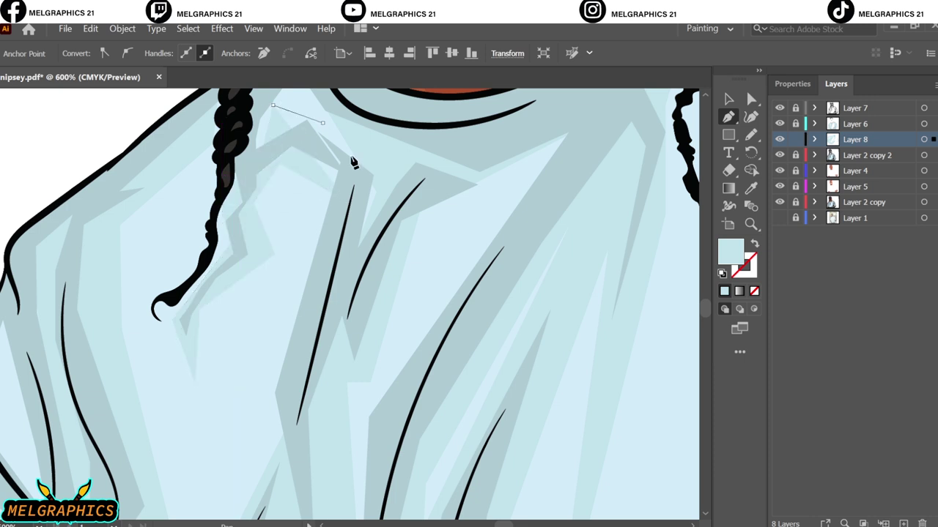
click(323, 122)
click(386, 181)
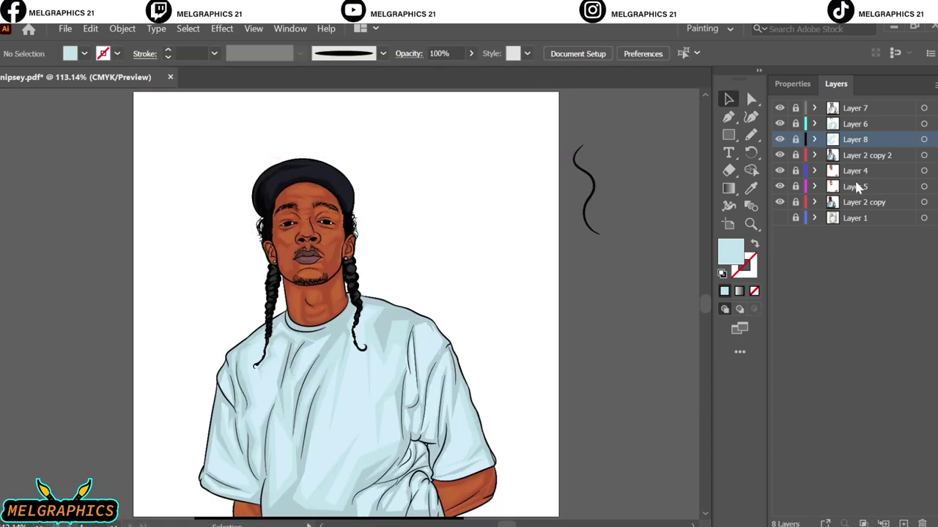
click(854, 177)
key(ctrl+l)
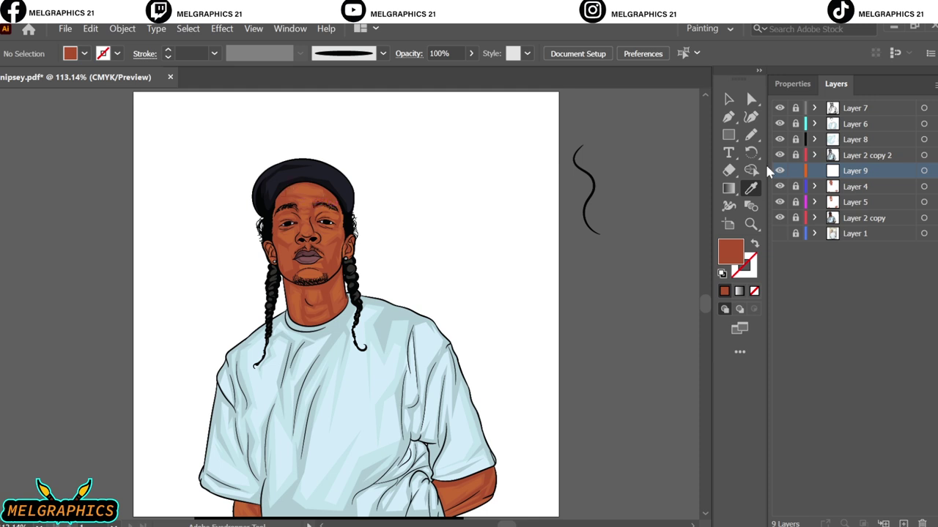
Set the fill to a darker red-brown for the shadows.
double_click(729, 250)
click(638, 234)
click(848, 157)
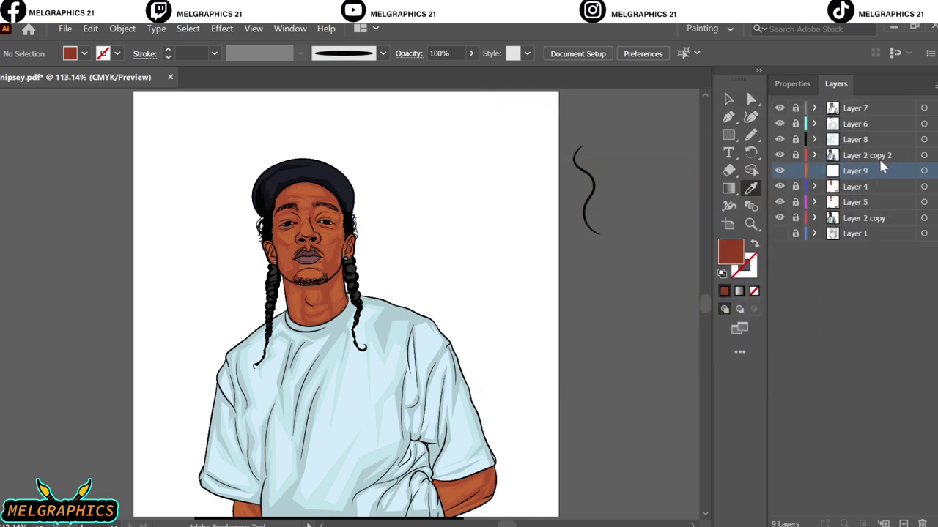
click(728, 120)
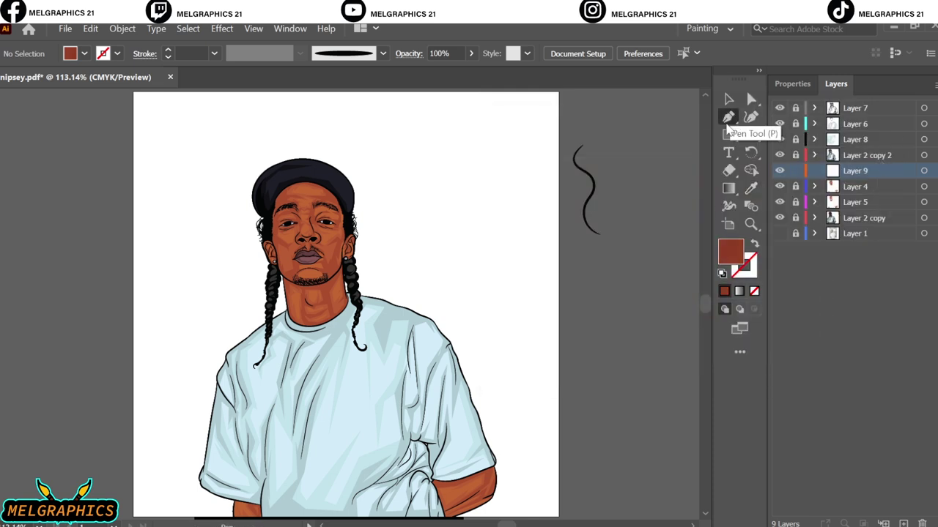
Start the shadow shape with anchors across the forehead and left brow.
scroll(307, 263, up, 3)
scroll(331, 258, up, 2)
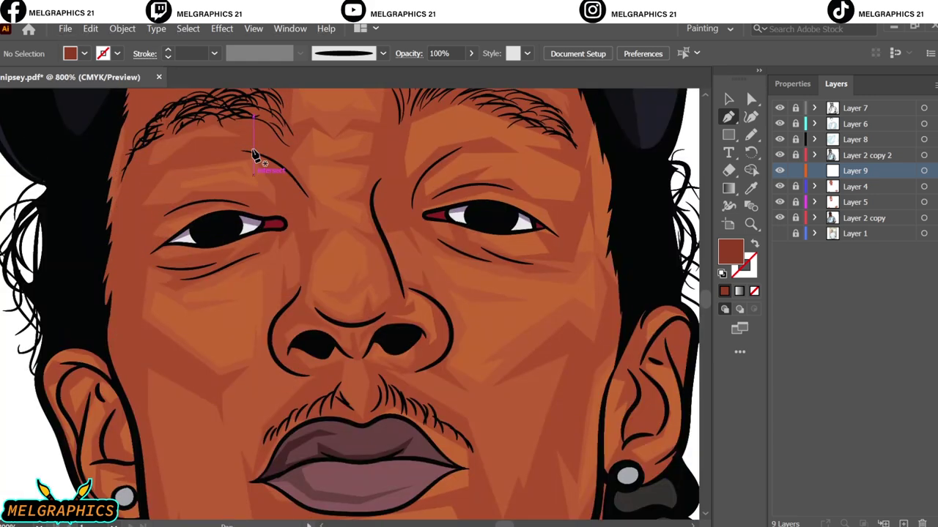
scroll(249, 154, up, 3)
click(240, 151)
click(193, 251)
click(265, 266)
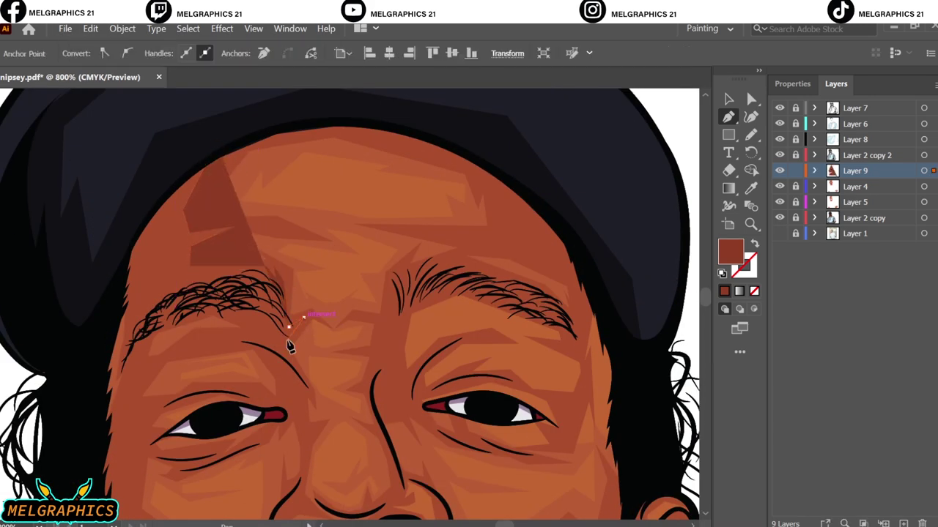
click(305, 408)
click(168, 331)
click(195, 115)
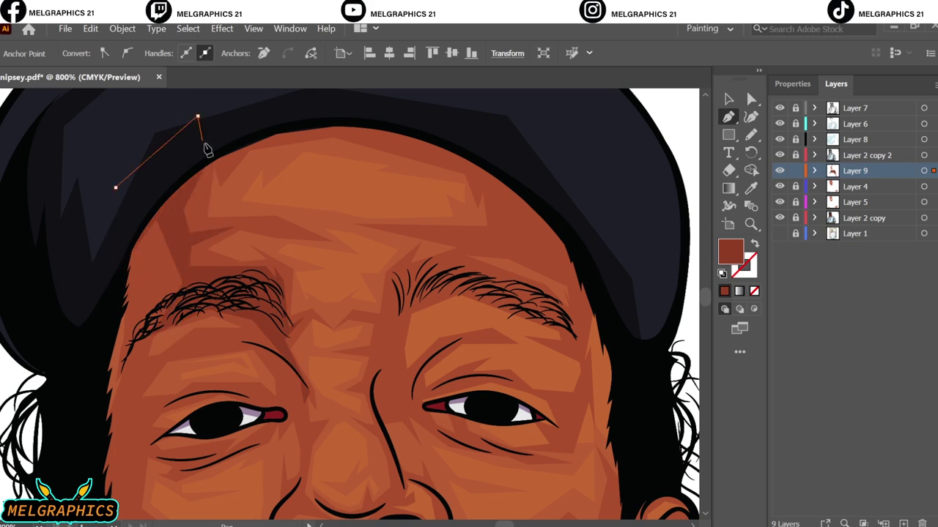
click(109, 272)
Curve the shadow edge down the left cheek toward the jaw.
drag(178, 317, 191, 277)
drag(150, 370, 207, 353)
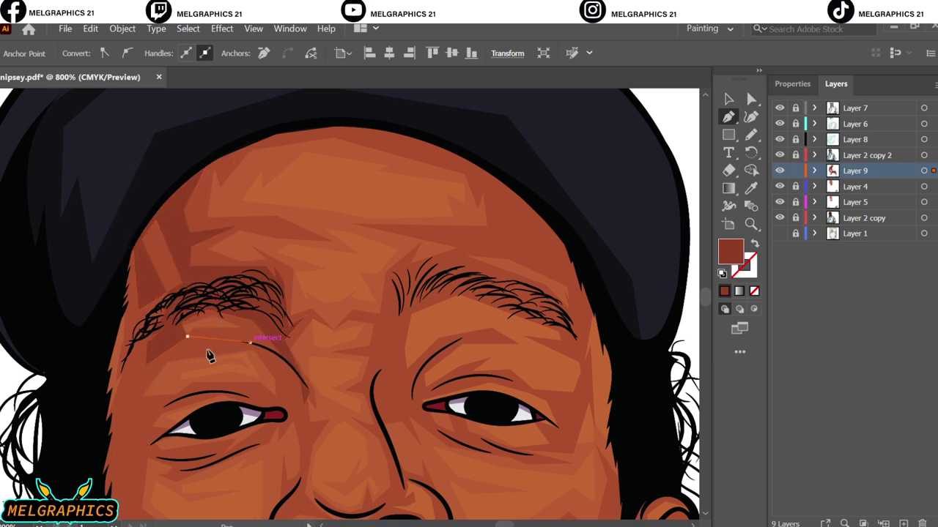
drag(138, 404, 178, 398)
drag(148, 433, 156, 429)
scroll(157, 430, down, 3)
click(132, 420)
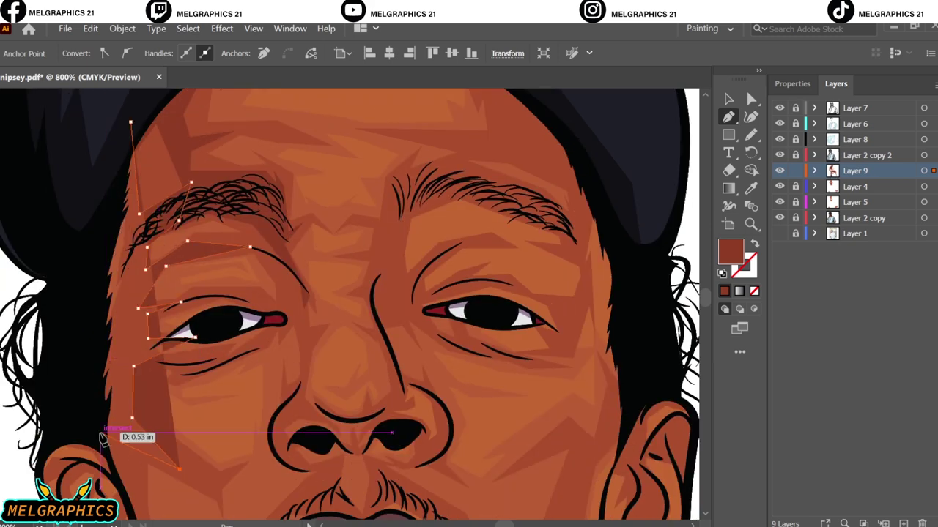
click(100, 435)
click(179, 471)
Complete the shadow outline back up the cheek to the temple.
scroll(111, 249, down, 5)
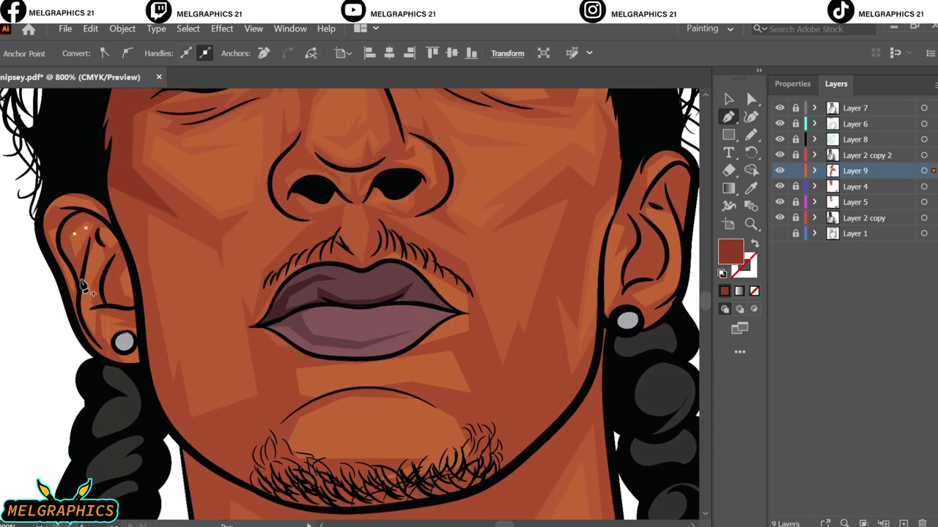
scroll(85, 290, down, 2)
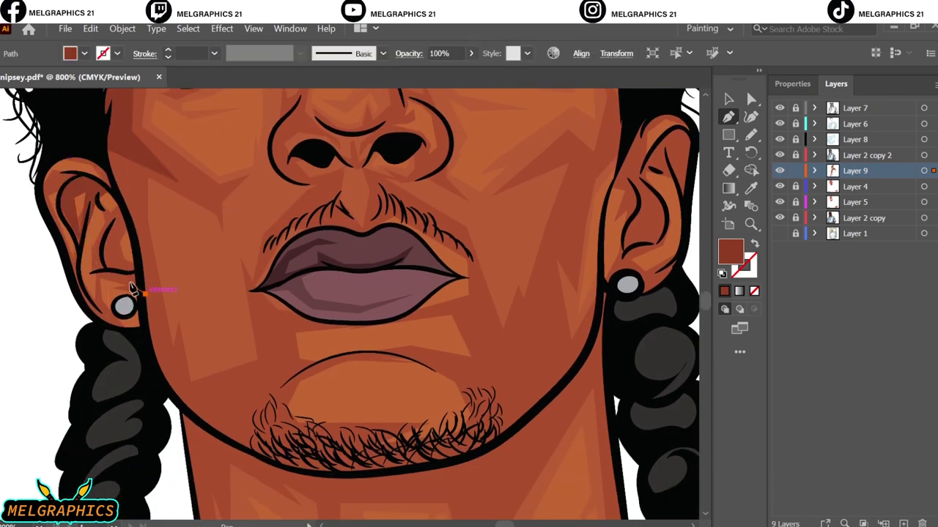
scroll(237, 205, up, 1)
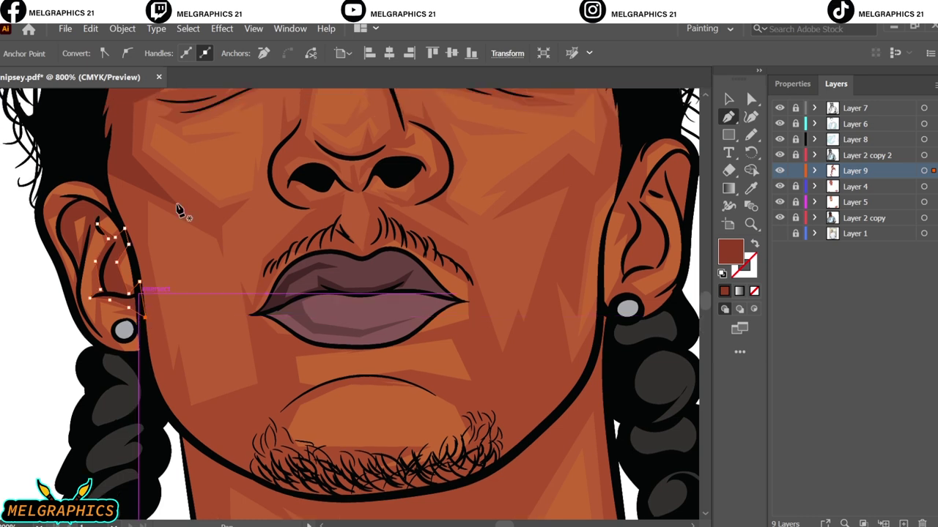
click(192, 415)
key(Escape)
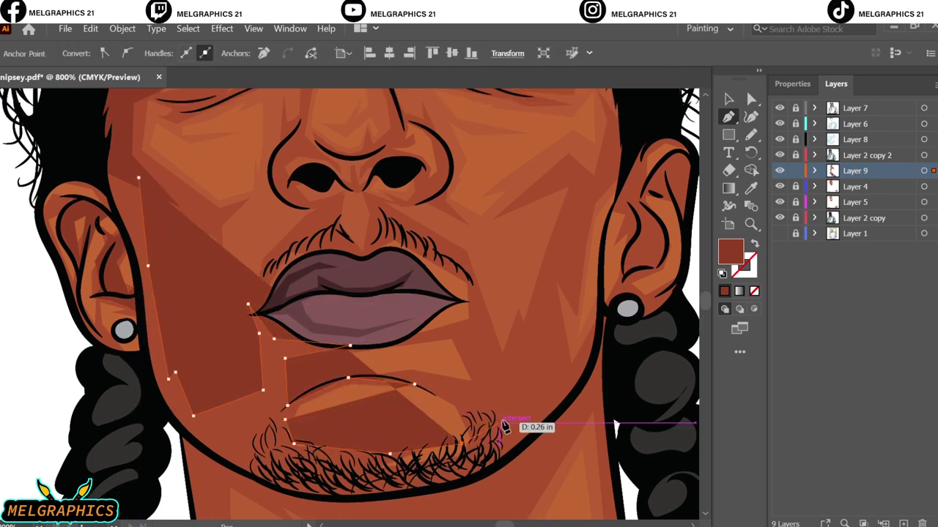
click(128, 244)
click(93, 150)
Deselect and fit the whole artboard in view.
key(ctrl+minus)
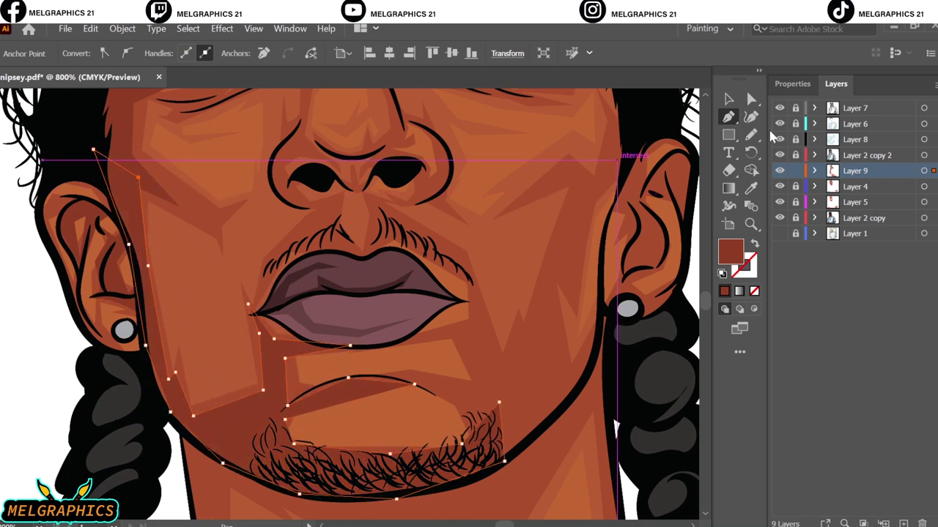
key(v)
click(553, 276)
key(ctrl+0)
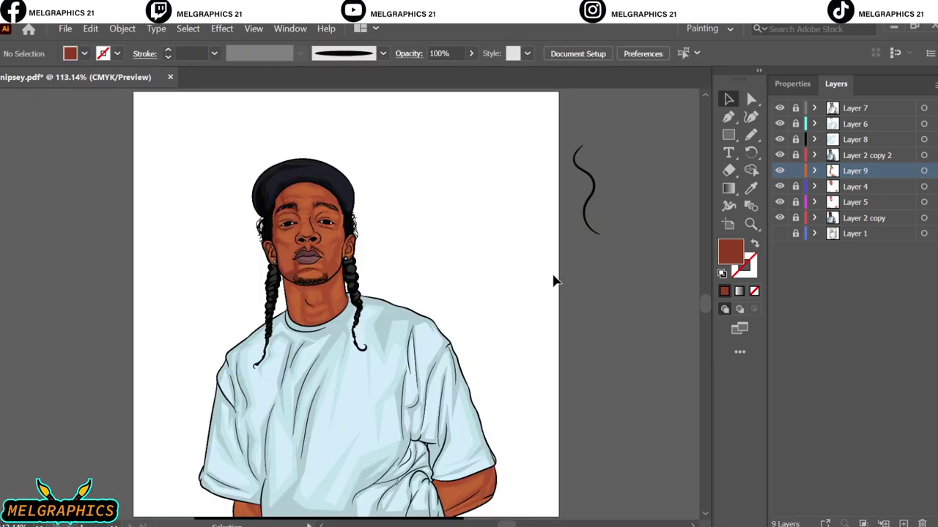
Add a new layer beneath the portrait and paste the portrait copy in place.
click(854, 233)
click(903, 524)
click(90, 28)
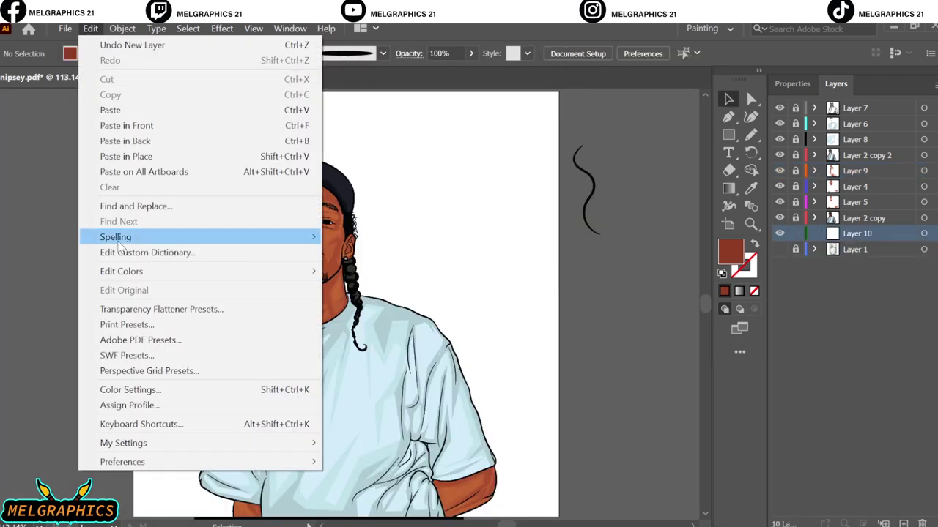
click(132, 155)
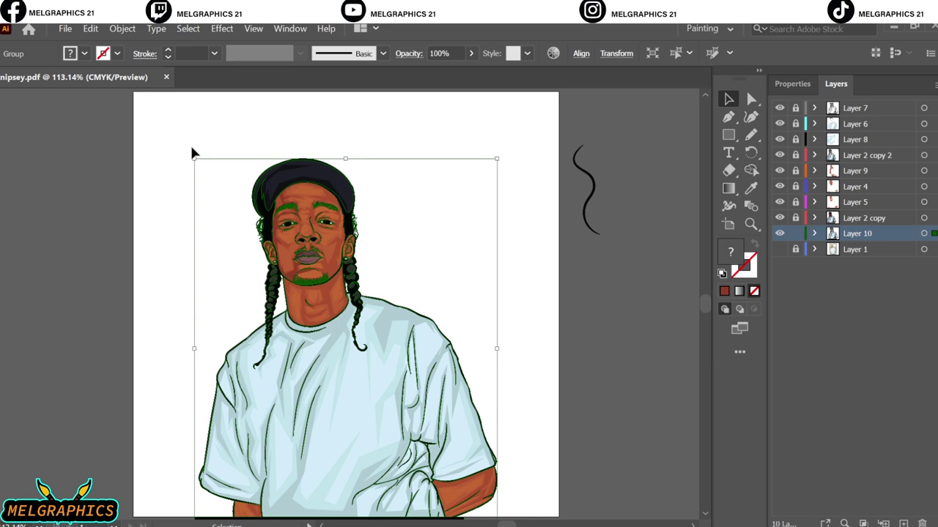
Apply an Offset Path effect of 0.1389 in to the pasted copy.
click(222, 28)
mouse_move(235, 176)
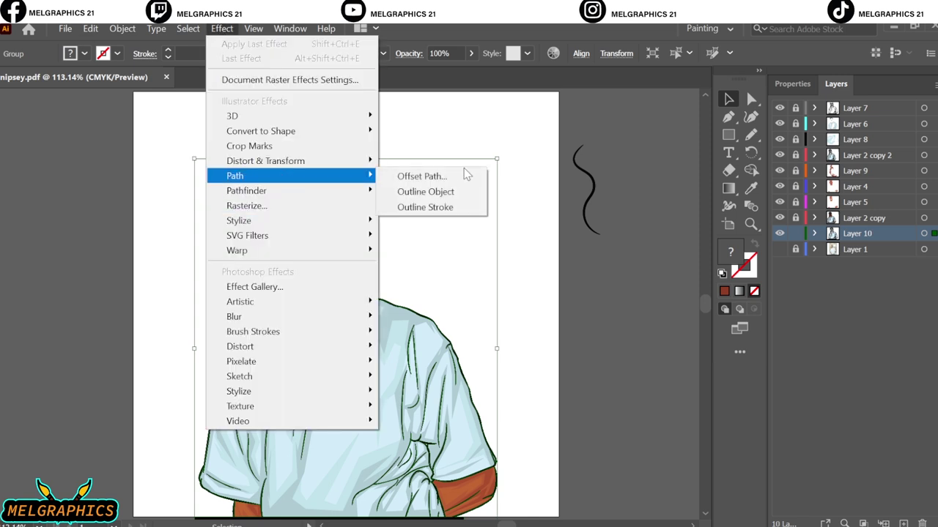
click(454, 196)
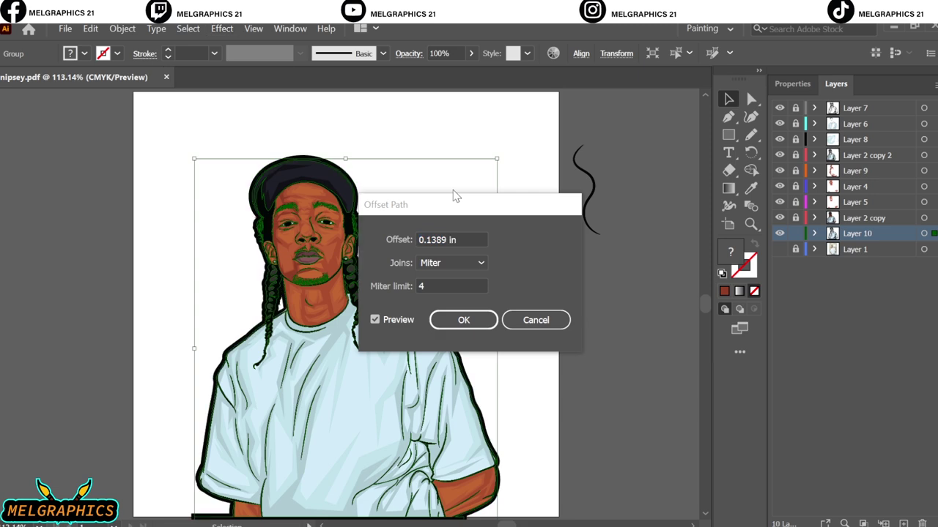
click(478, 320)
click(785, 84)
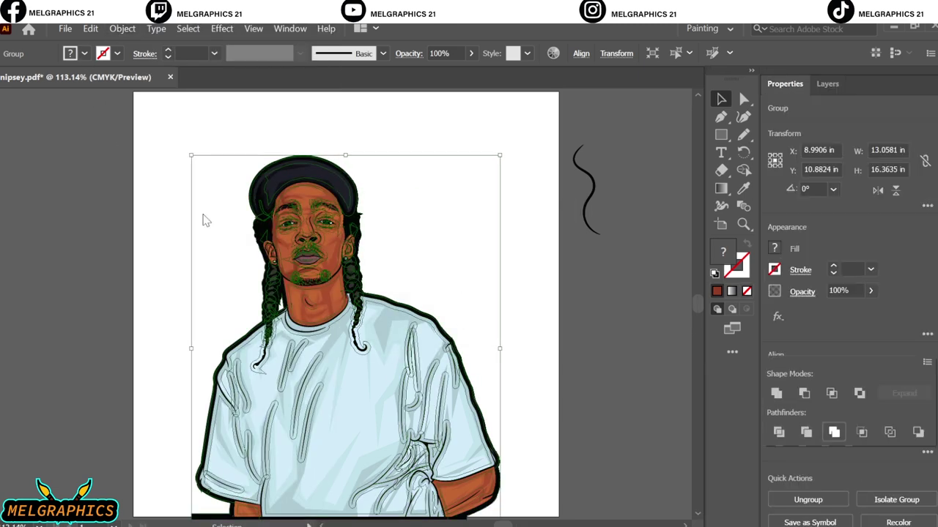
click(203, 215)
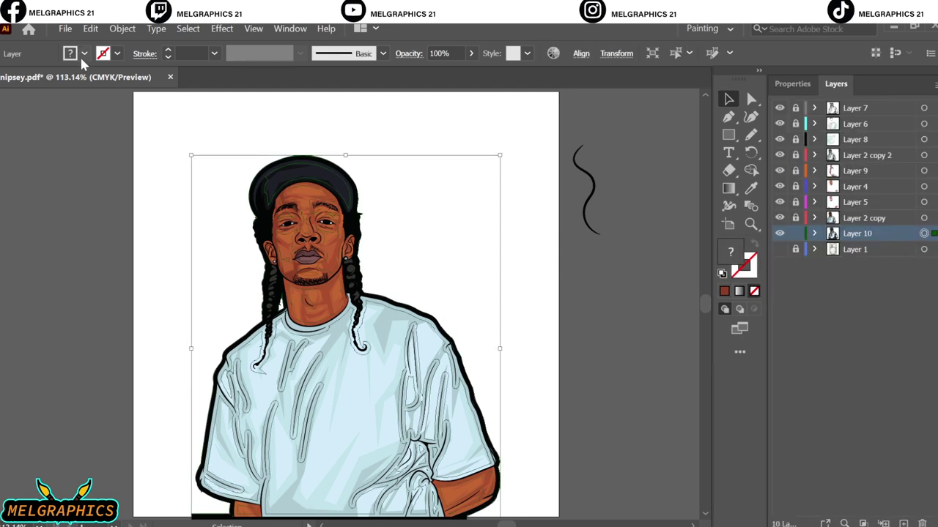
Fill the offset outline with crimson red.
click(79, 54)
click(117, 82)
click(633, 299)
scroll(600, 304, down, 1)
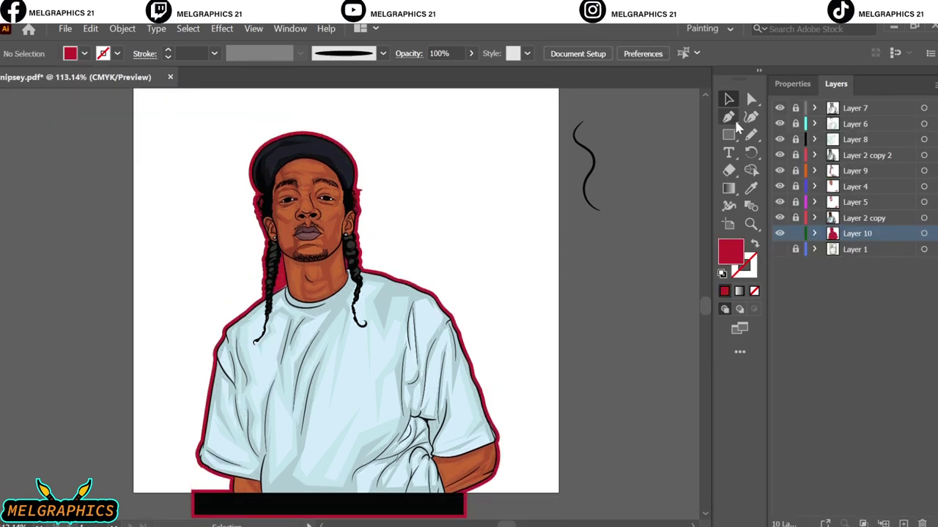
Draw a thin red bar beside the head and duplicate it downward into stripes.
click(728, 134)
click(731, 134)
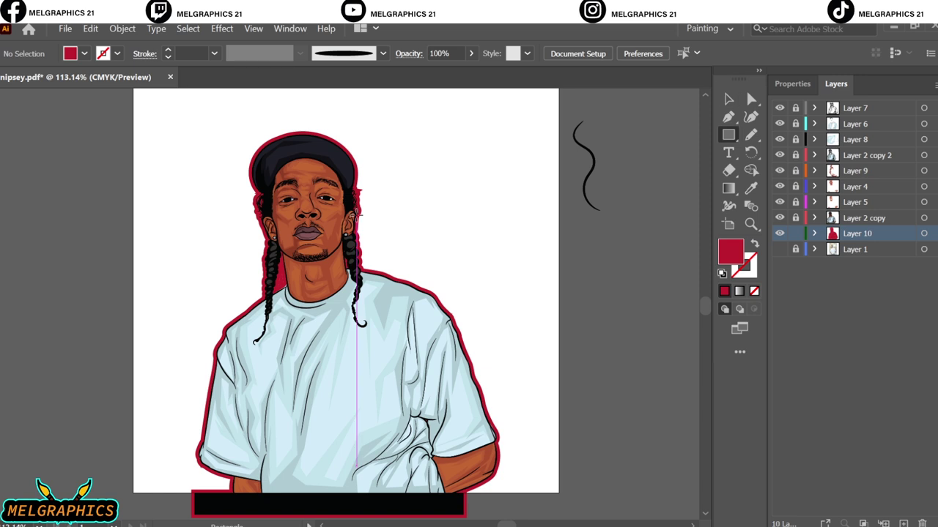
drag(356, 206, 569, 217)
drag(496, 211, 609, 274)
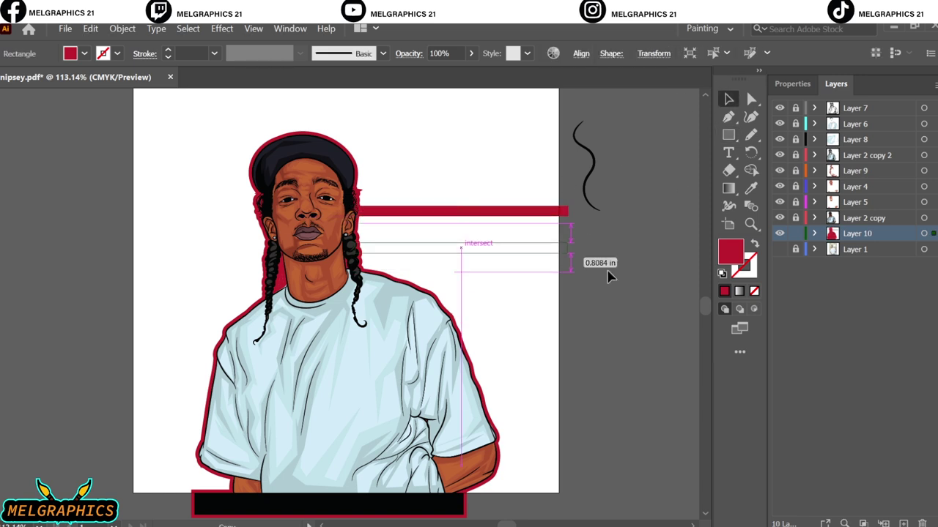
key(ctrl+d)
key(ctrl+d)
key(ctrl+d)
key(ctrl+d)
key(ctrl+d)
click(599, 224)
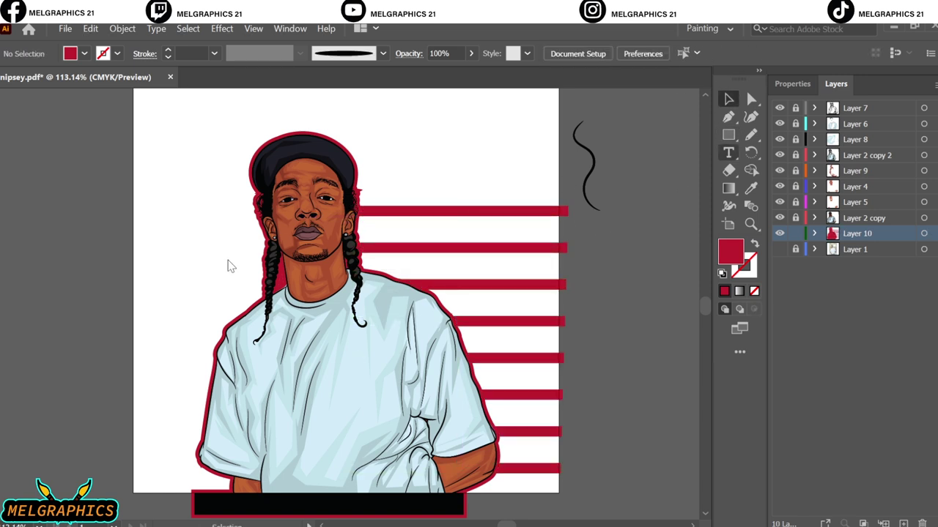
Type 'TMC' left of the head in Acumin Condensed Black.
click(167, 212)
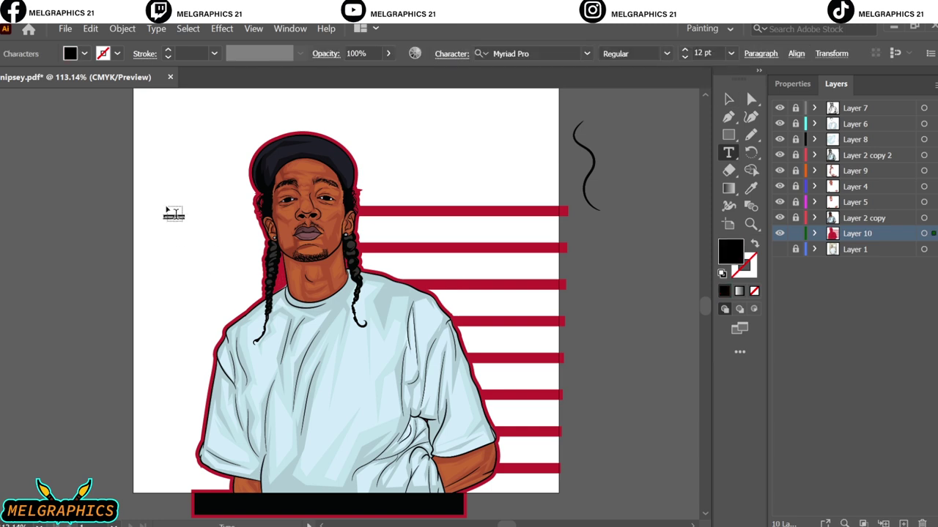
scroll(176, 213, up, 5)
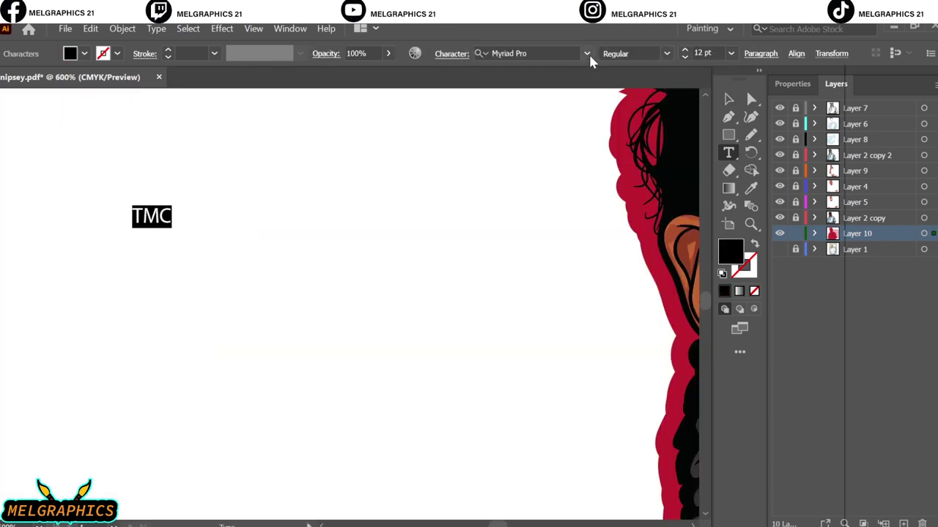
click(586, 54)
click(513, 195)
click(792, 84)
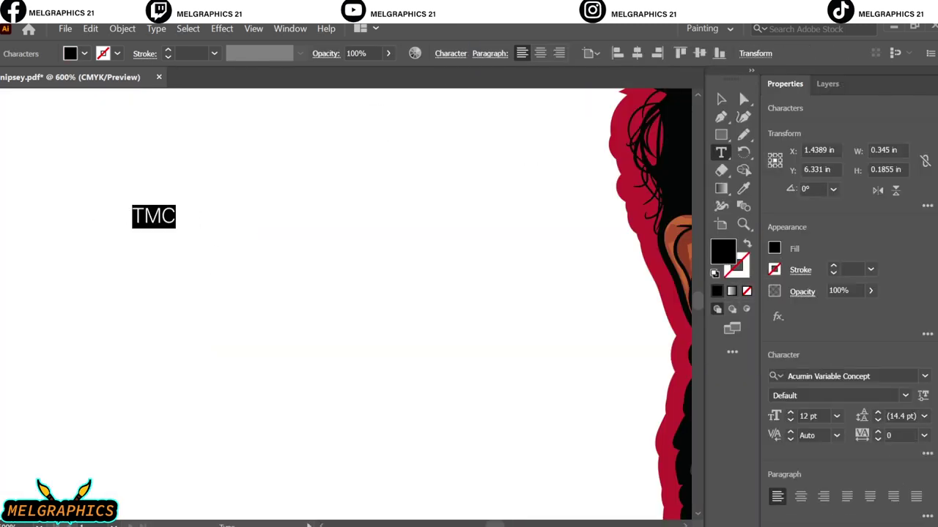
scroll(900, 439, down, 3)
click(905, 395)
click(842, 352)
Enlarge 'TMC', move it beside the head, and colour it the stripes' red.
click(721, 99)
drag(165, 228, 345, 364)
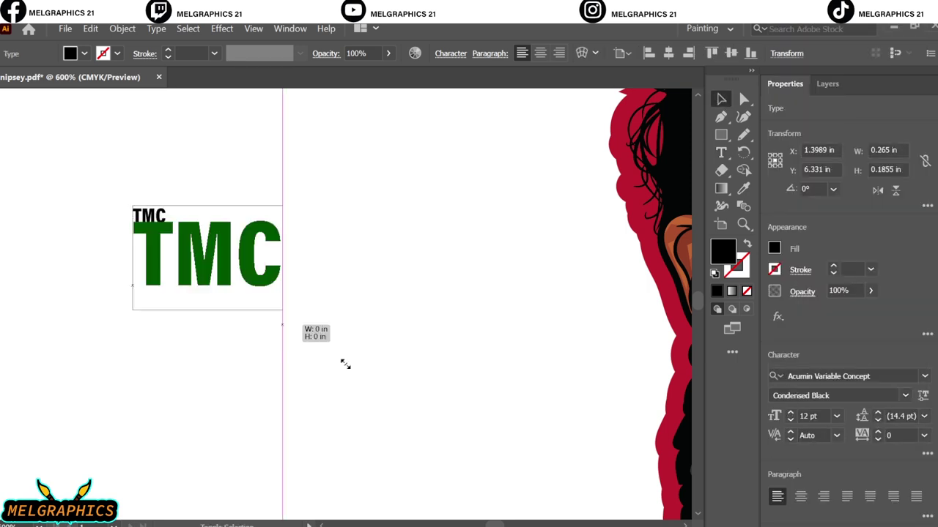
scroll(564, 386, down, 5)
drag(243, 304, 192, 275)
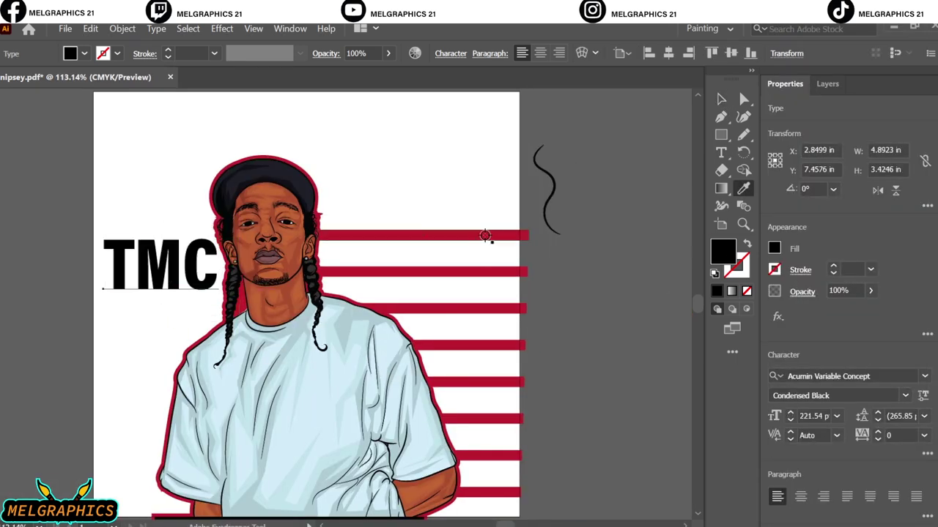
key(i)
click(486, 234)
key(ctrl+shift+a)
click(827, 83)
Set a black fill, draw a full-artboard rectangle, then delete it.
double_click(732, 252)
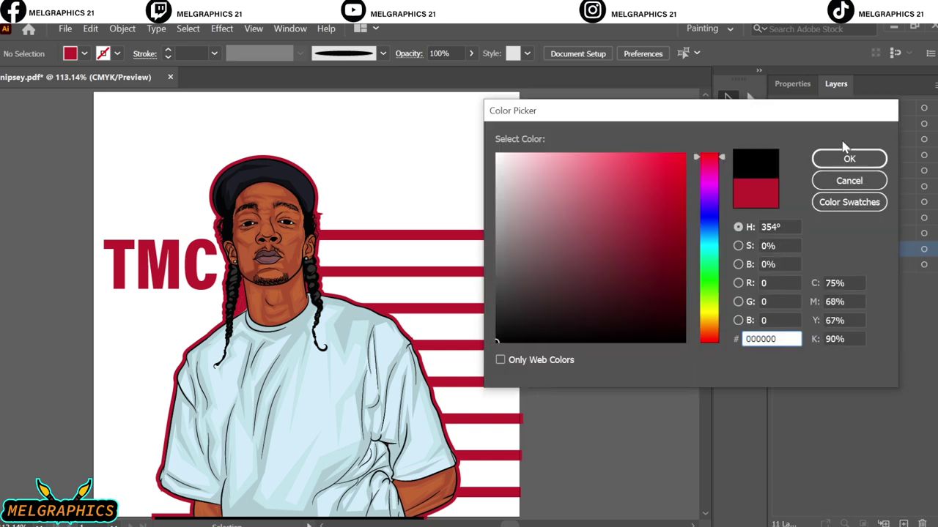
click(862, 157)
key(m)
drag(94, 91, 520, 518)
key(v)
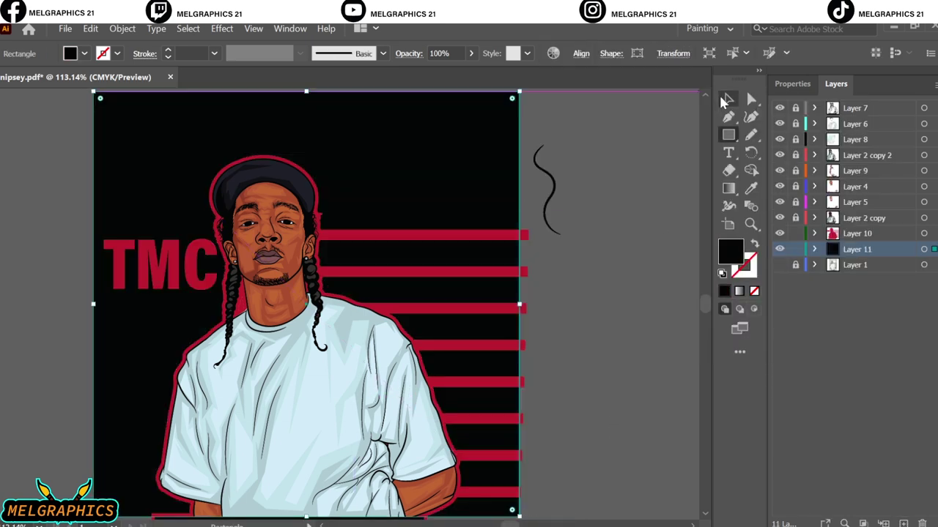
click(620, 303)
click(377, 146)
key(Delete)
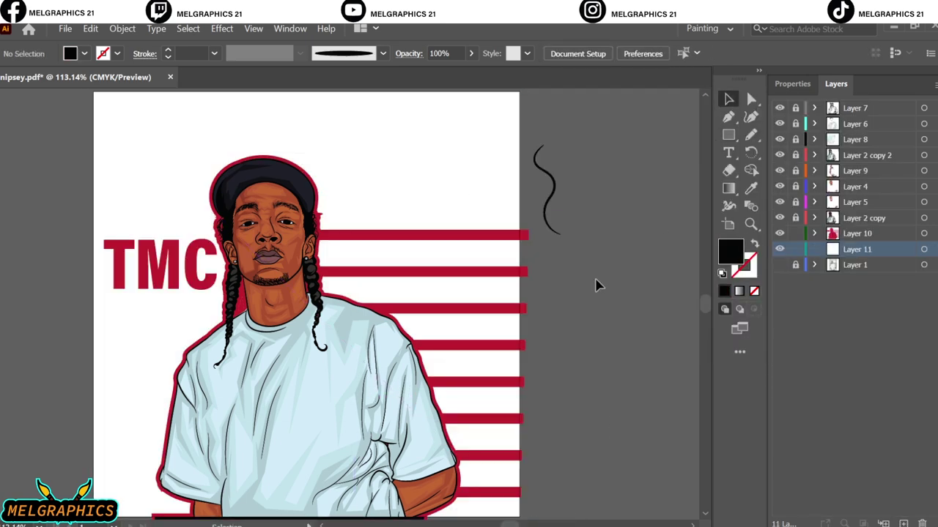
Draw a panel over the artboard's left side and fill it with a black-white gradient.
drag(94, 92, 247, 517)
click(84, 54)
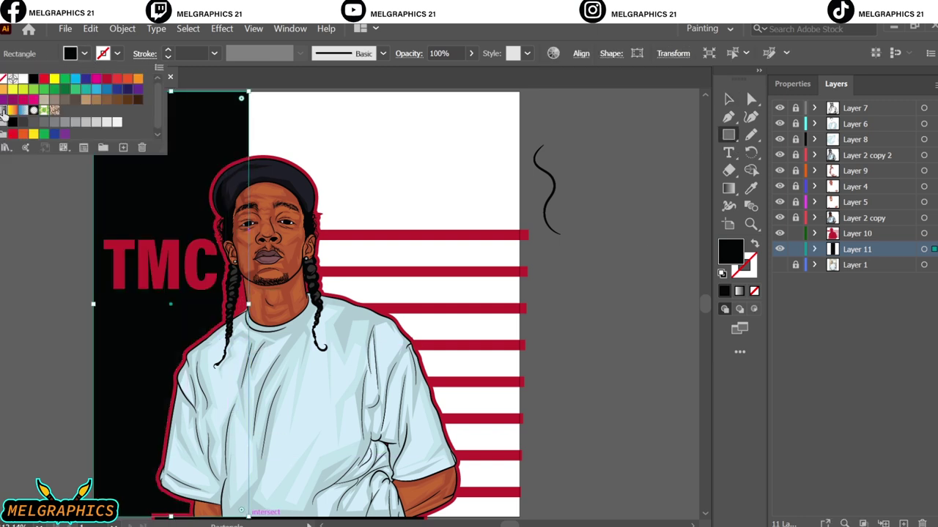
click(20, 136)
click(728, 188)
click(759, 336)
Reverse the gradient to black on the left and fade the end stop to 0% opacity.
drag(823, 362, 871, 362)
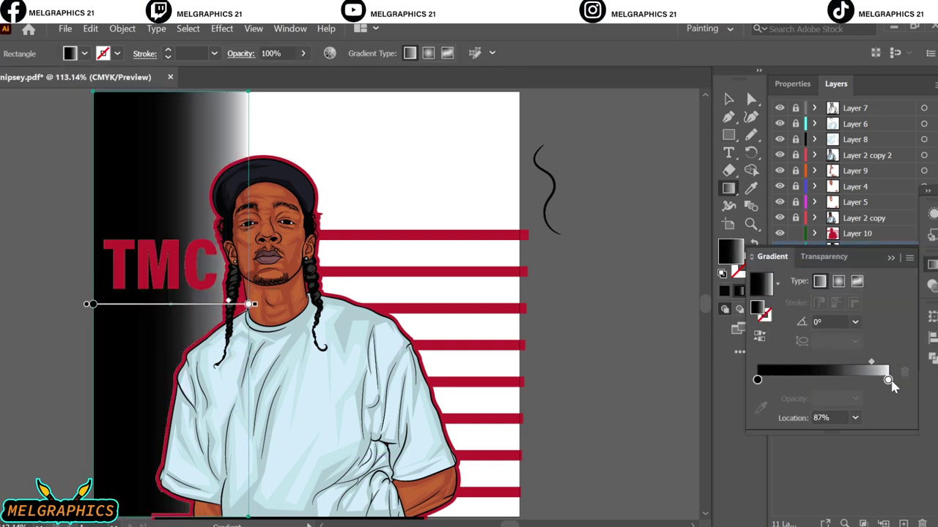
click(888, 380)
click(760, 408)
click(482, 193)
key(v)
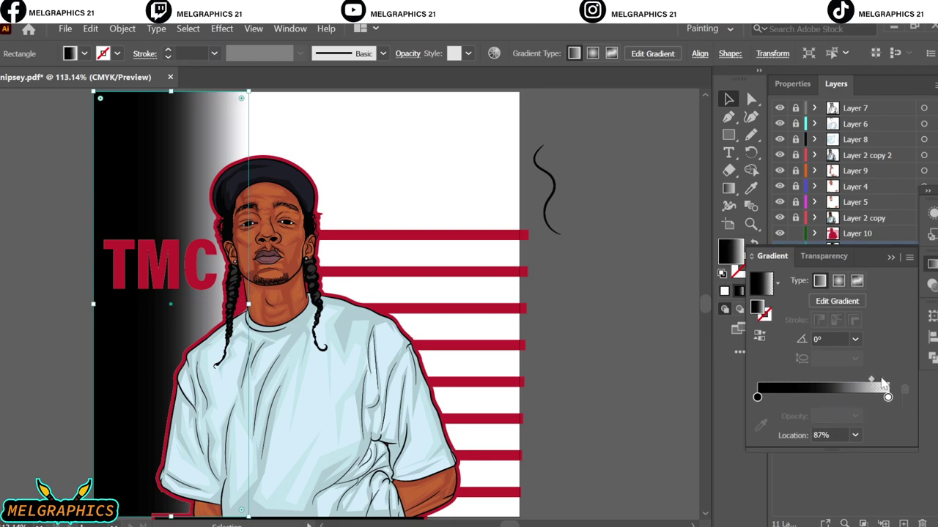
click(614, 328)
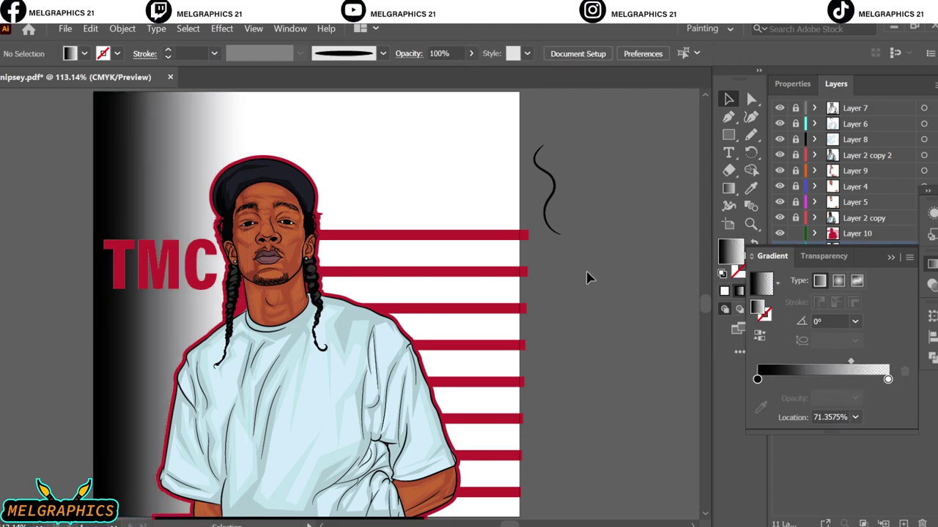